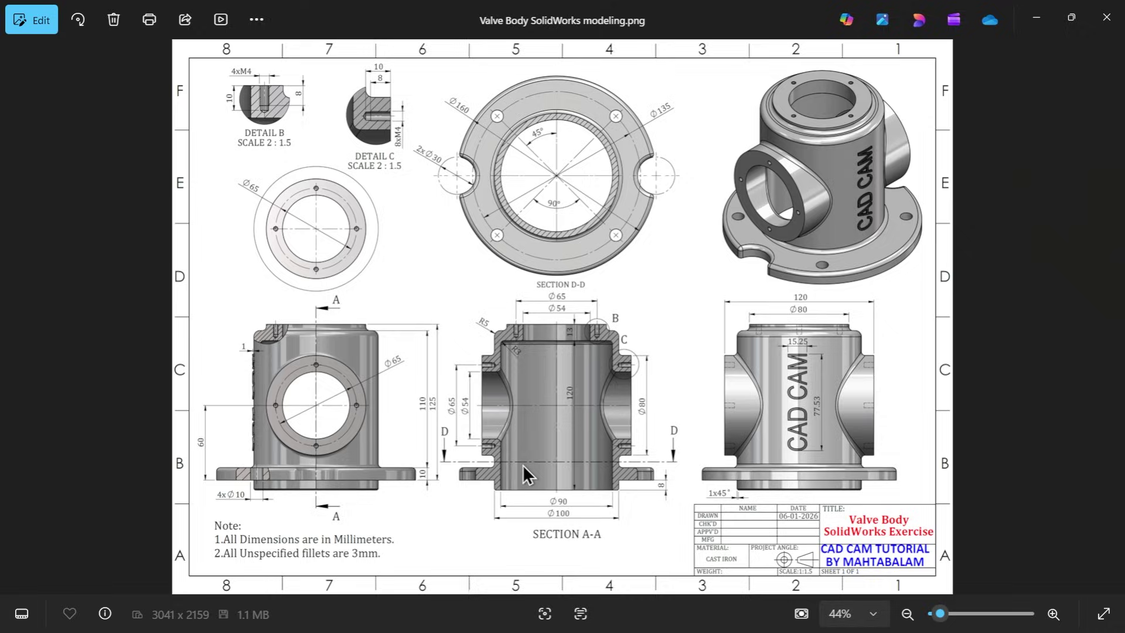
- Examine the valve body drawing's overall views, threaded-hole details and flange section D-D
scroll(522, 465, "up", 4)
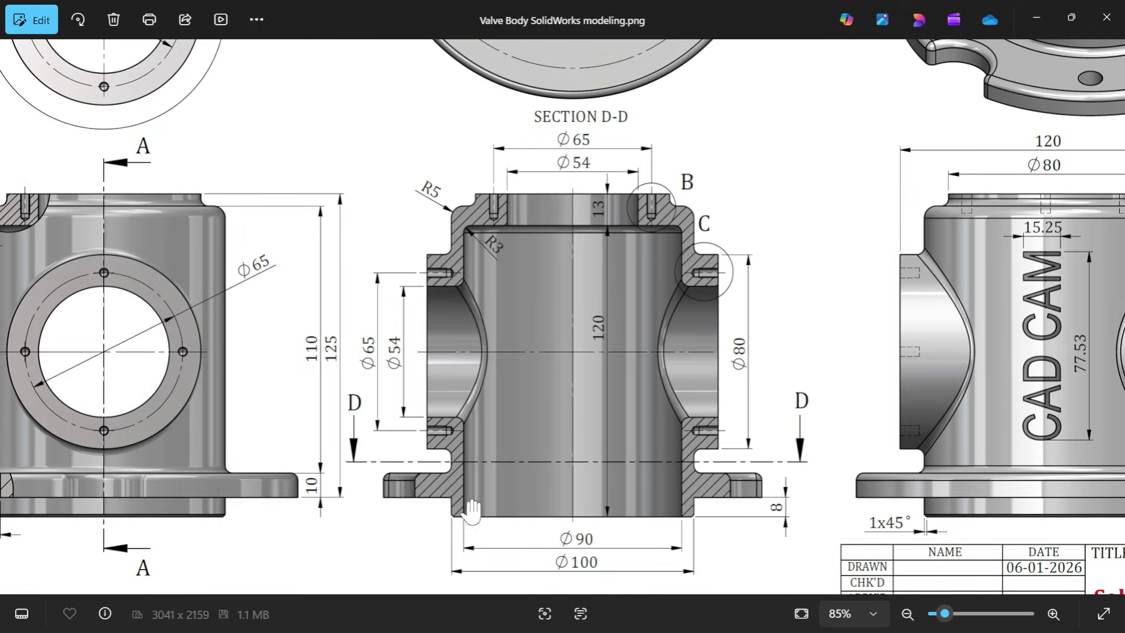
scroll(577, 243, "down", 4)
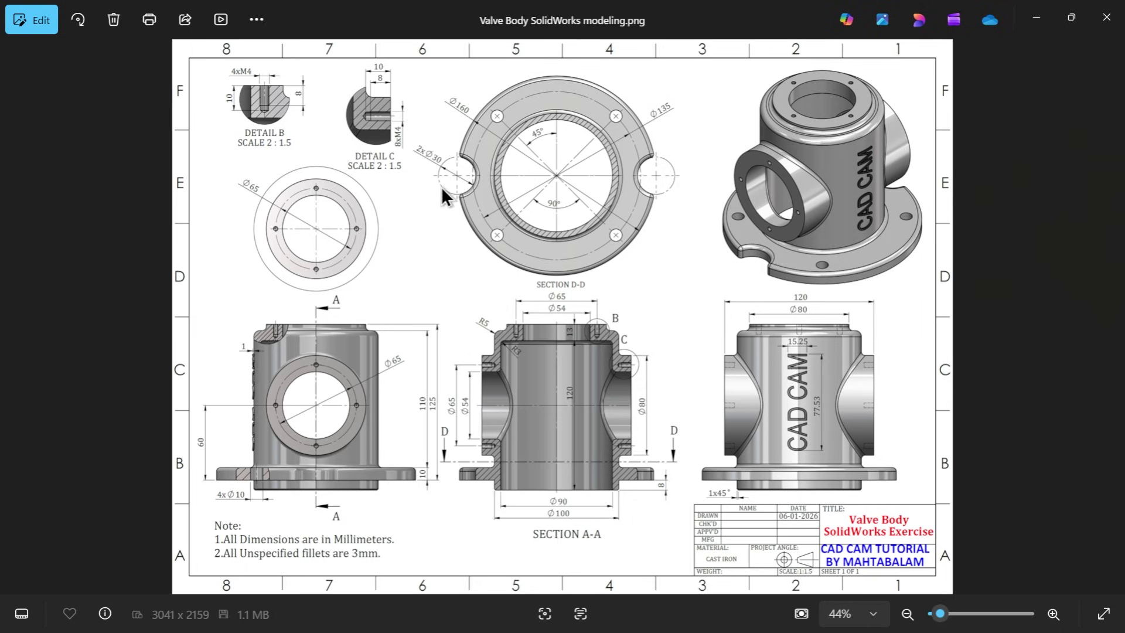
scroll(548, 347, "up", 3)
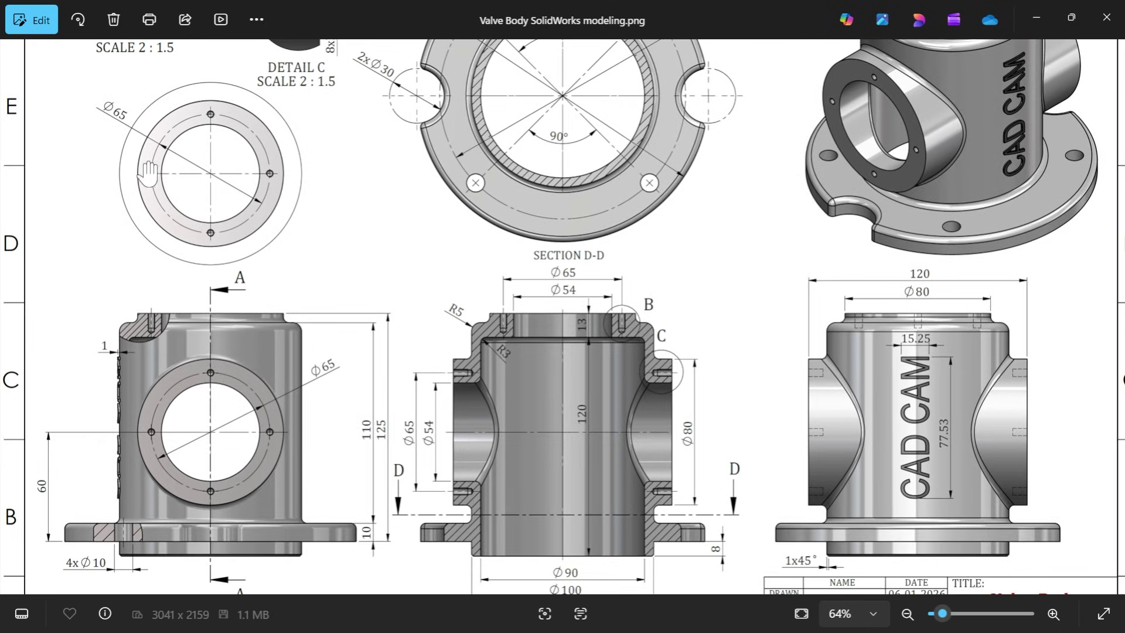
scroll(343, 198, "down", 2)
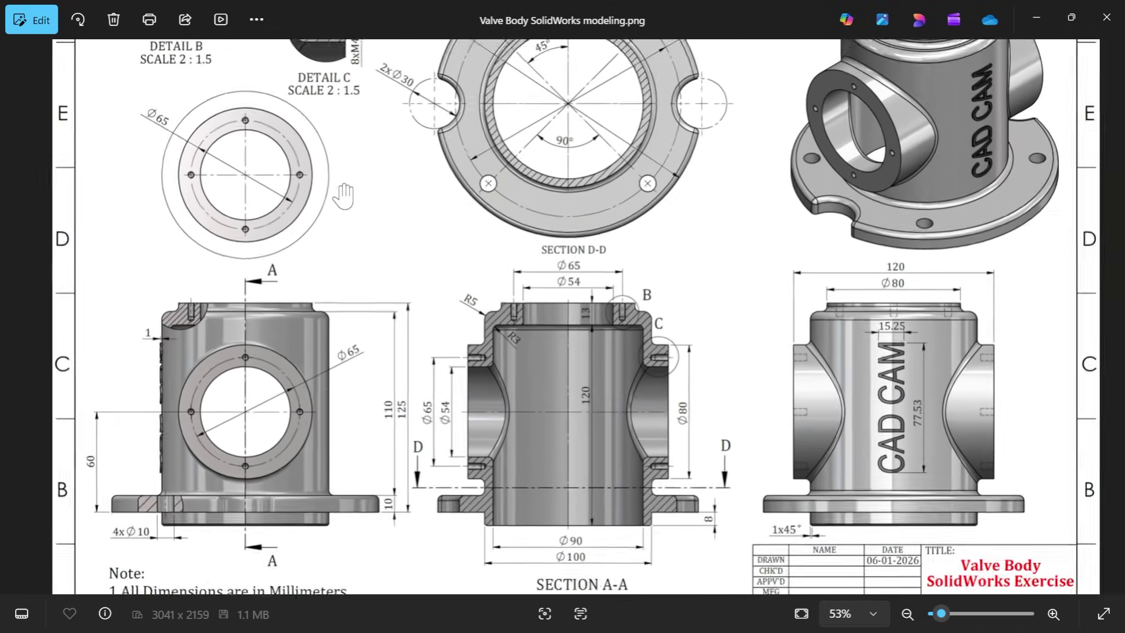
scroll(300, 119, "up", 1)
scroll(301, 119, "up", 3)
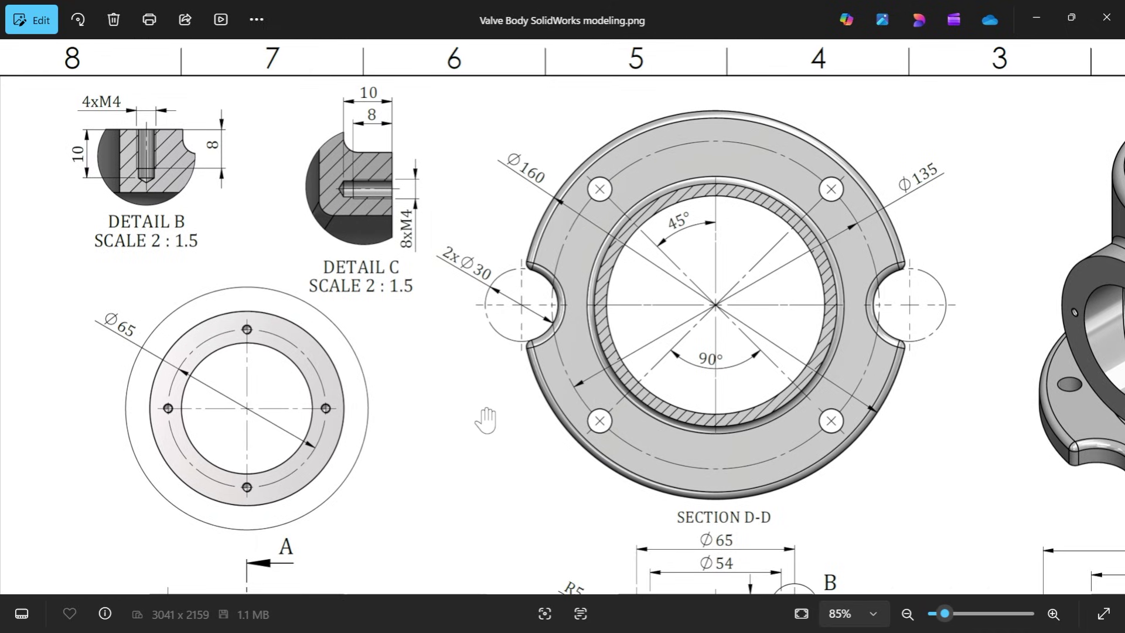
scroll(485, 414, "down", 5)
scroll(484, 414, "right", 5)
scroll(520, 371, "down", 1)
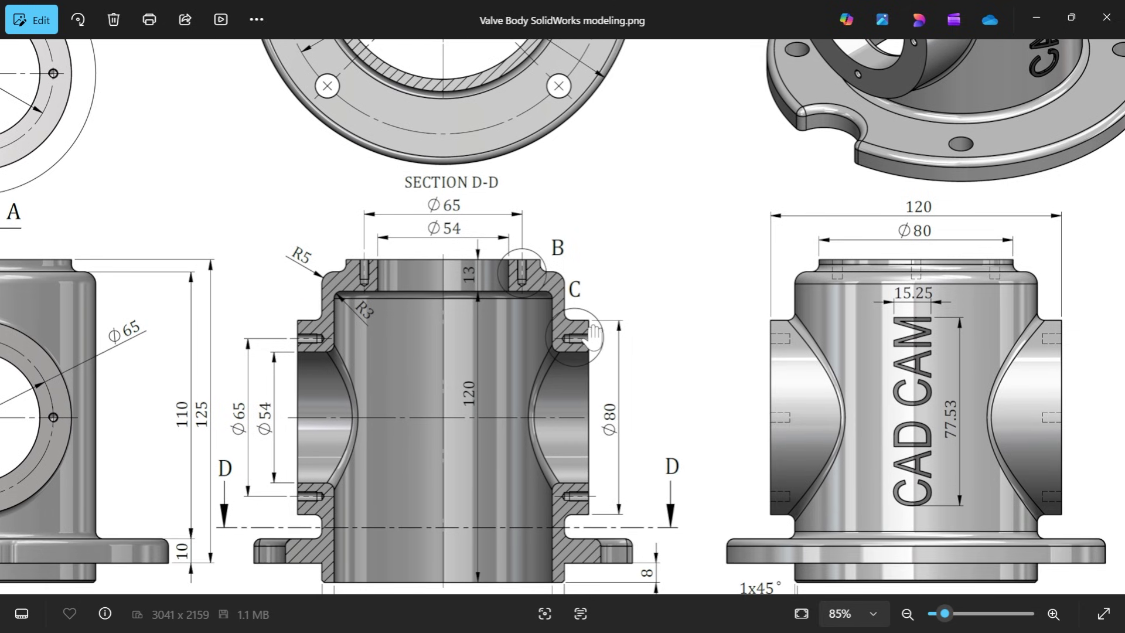
scroll(563, 291, "down", 3)
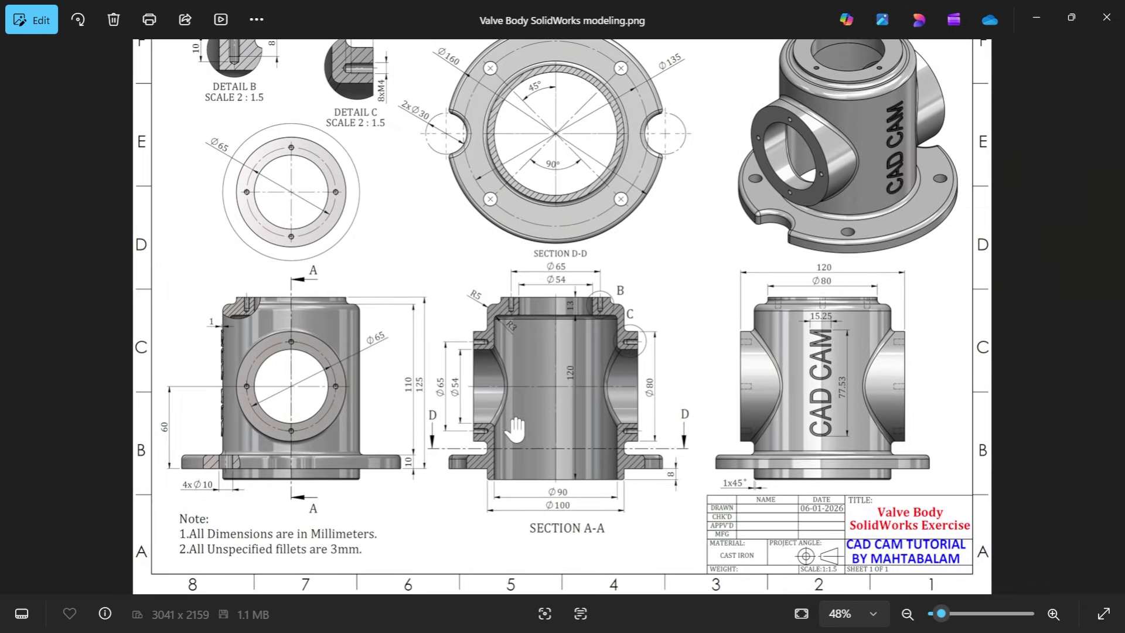
- Examine the body, flange, side port and lettering dimensions in section A-A and the surrounding views
scroll(524, 442, "up", 1)
scroll(523, 442, "up", 3)
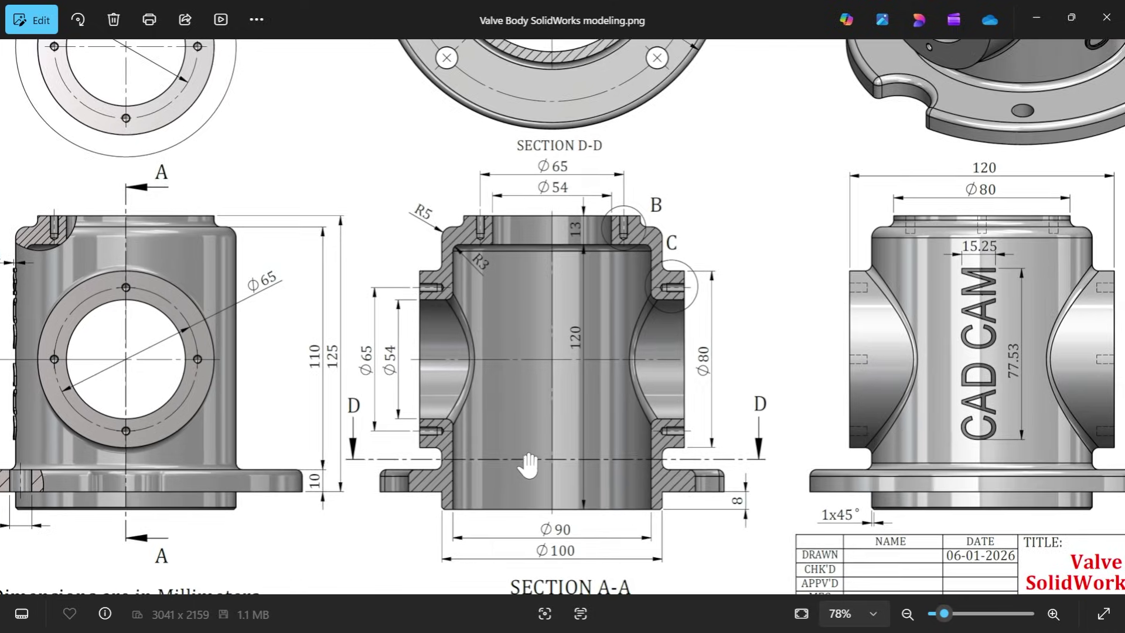
left_click_drag(527, 466, 543, 355)
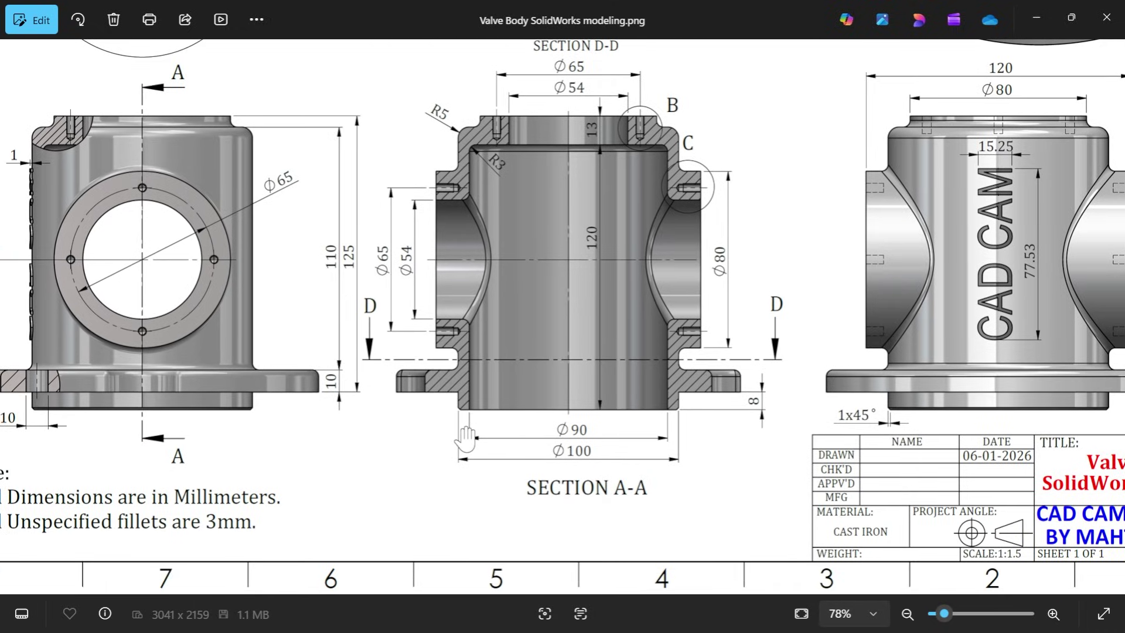
left_click_drag(466, 438, 509, 445)
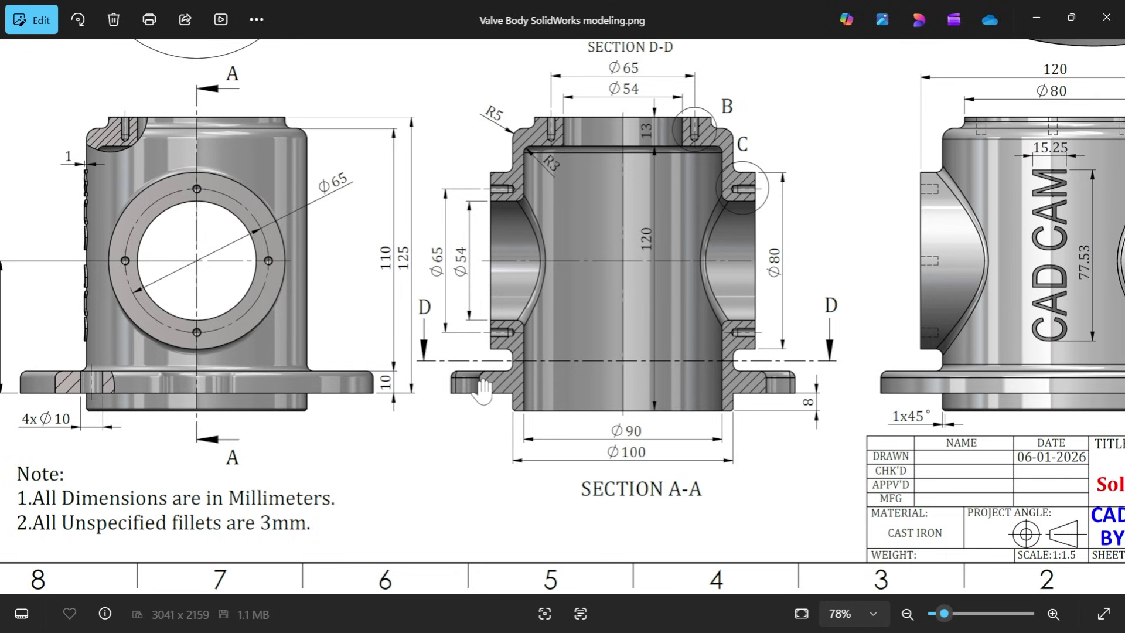
left_click_drag(431, 441, 489, 455)
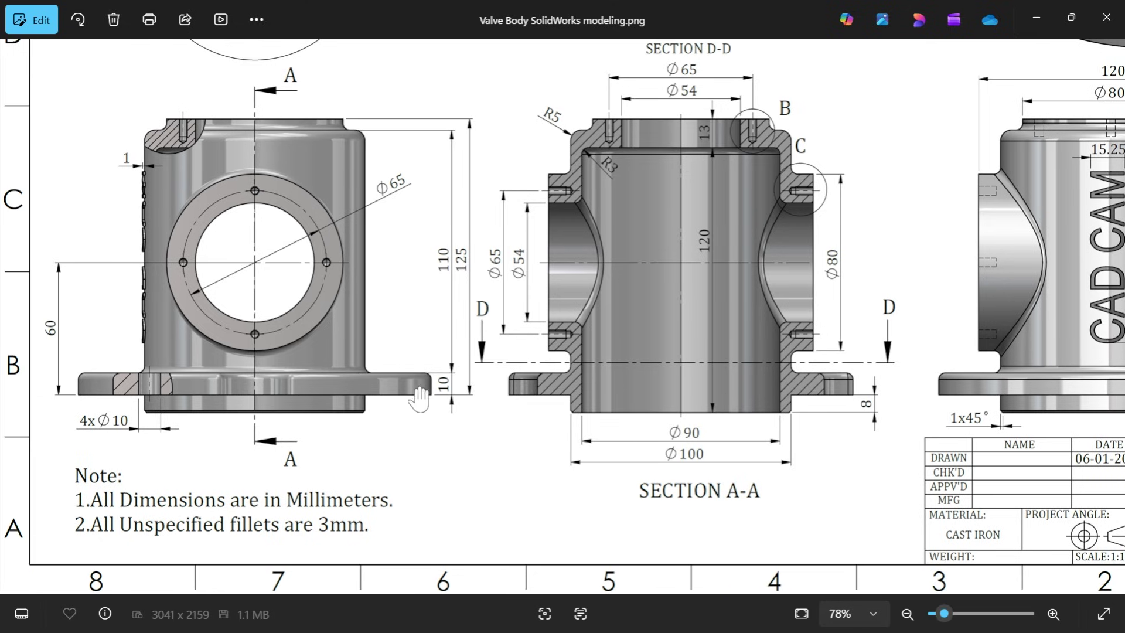
left_click_drag(686, 249, 678, 596)
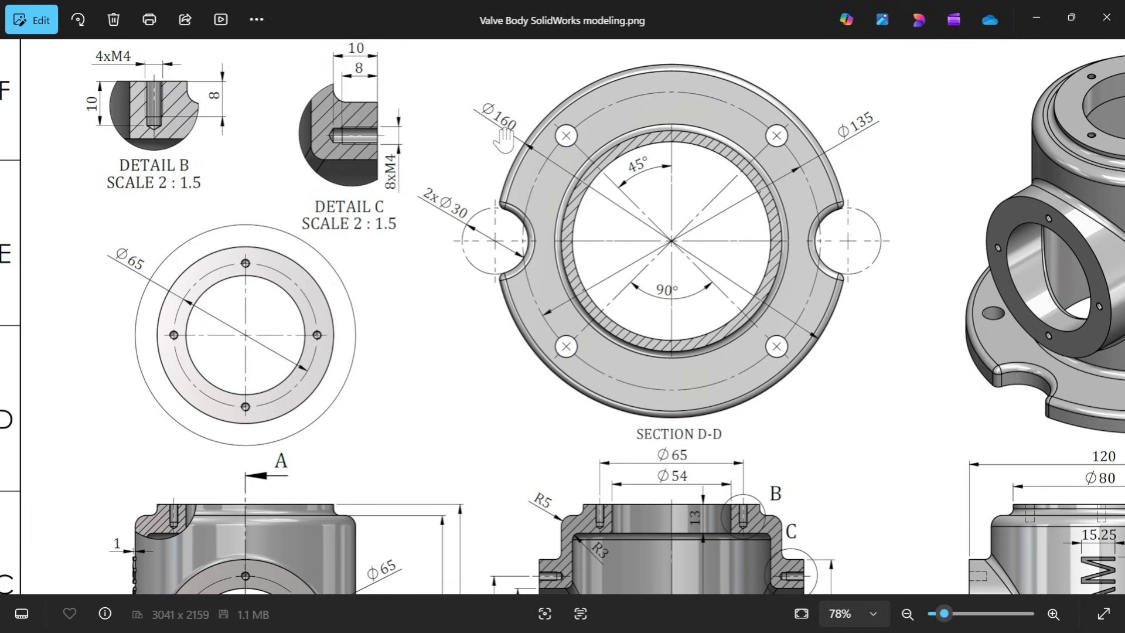
scroll(542, 503, "down", 5)
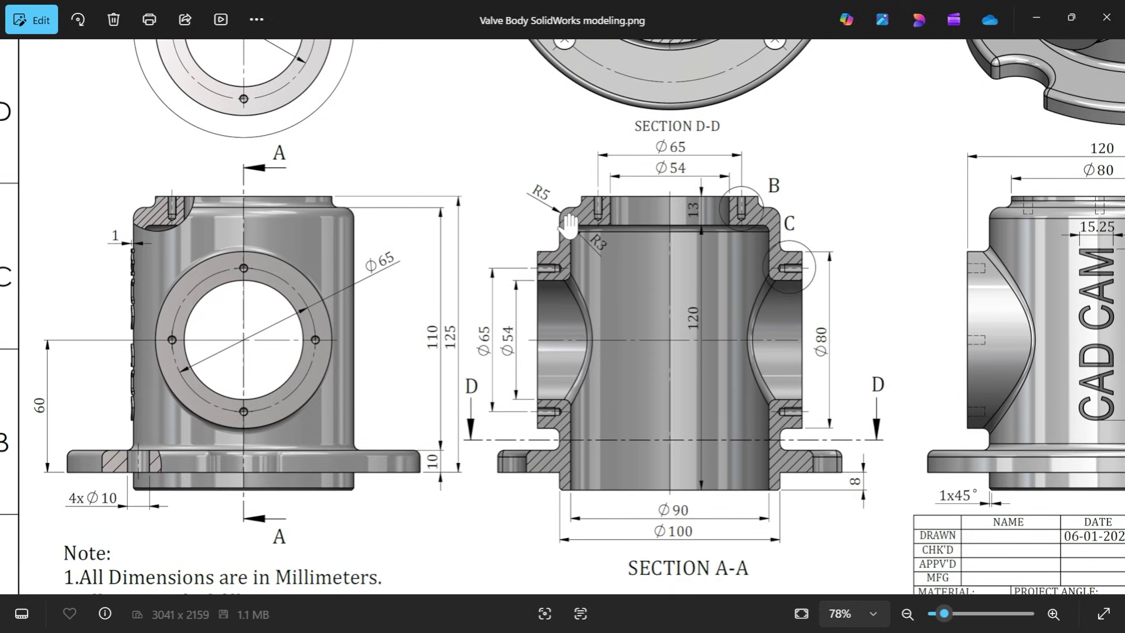
scroll(649, 212, "up", 2)
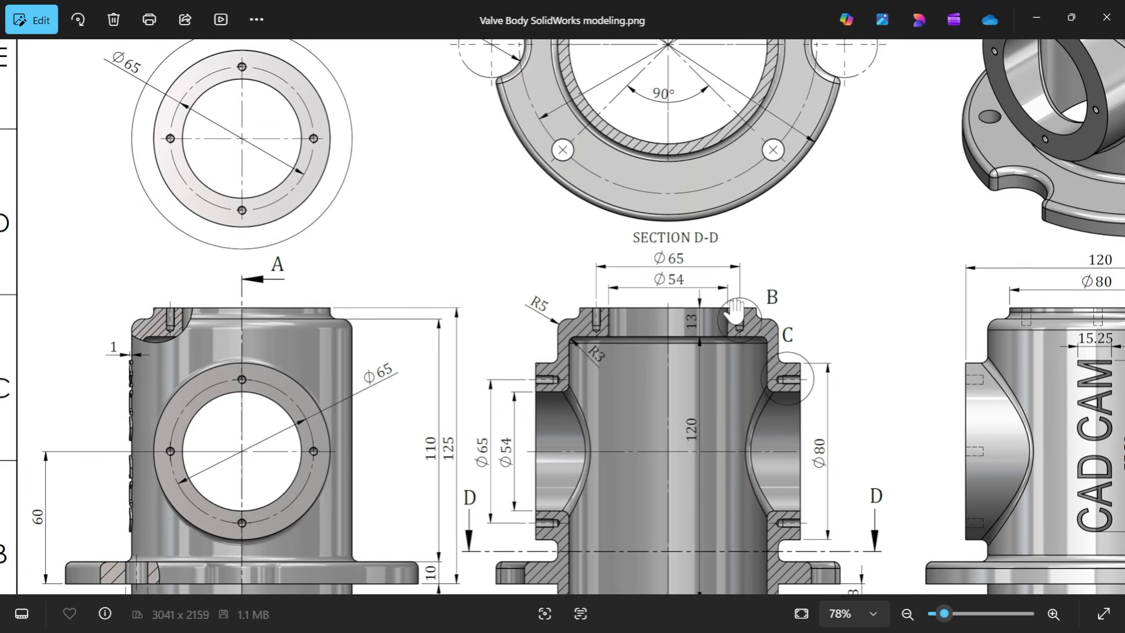
left_click_drag(768, 328, 443, 366)
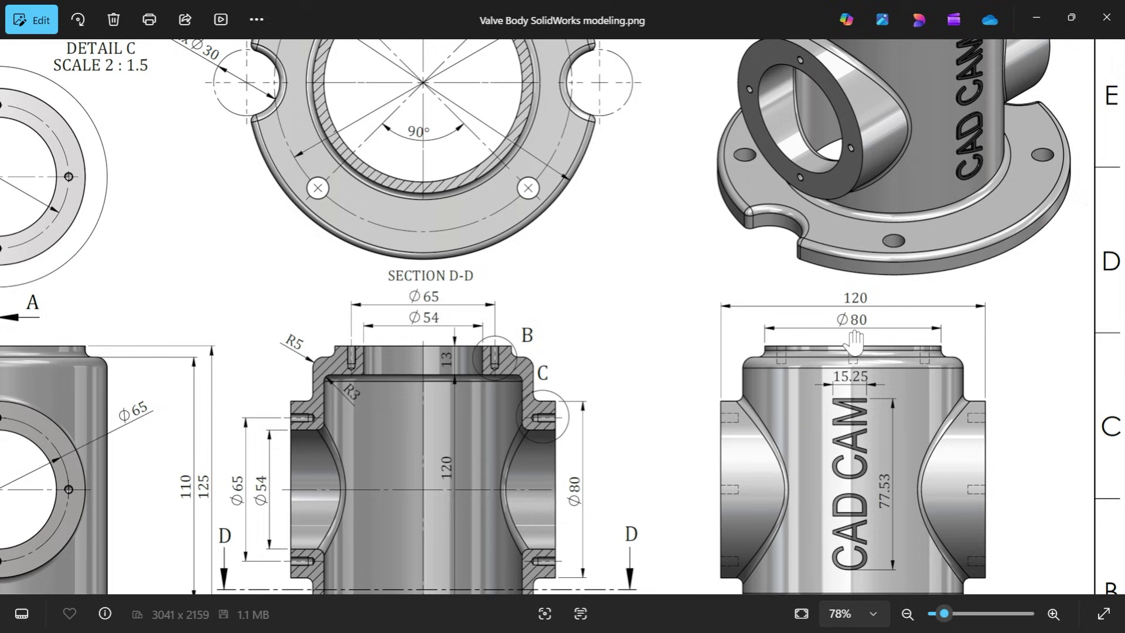
mouse_move(516, 454)
left_mouse_down()
mouse_move(573, 402)
mouse_move(772, 307)
mouse_move(778, 317)
left_mouse_up()
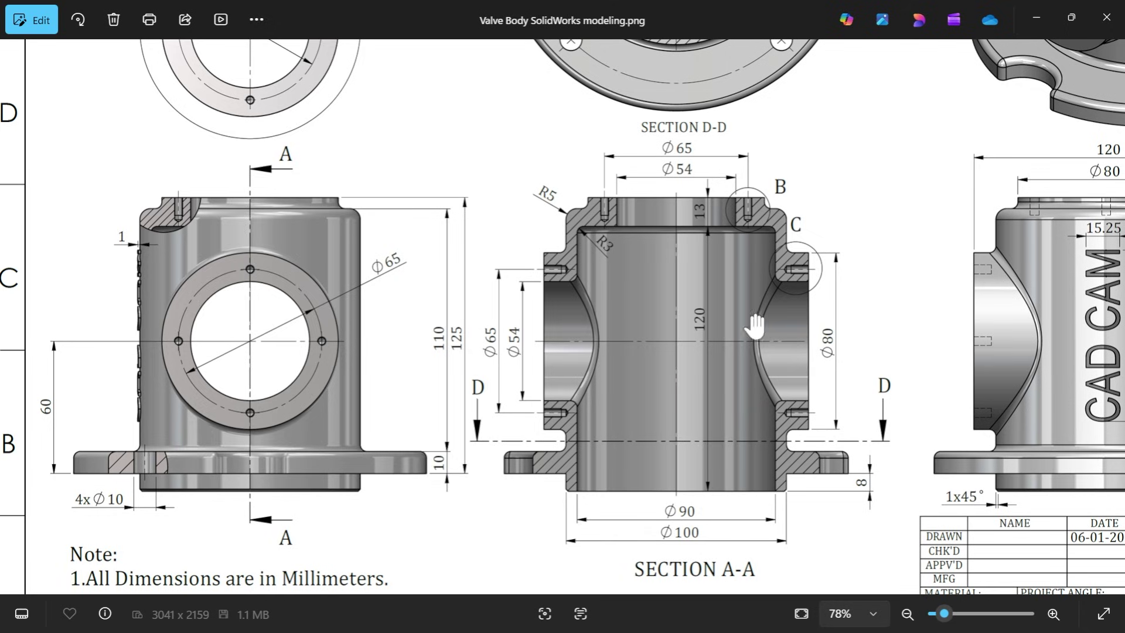
left_click_drag(783, 351, 482, 387)
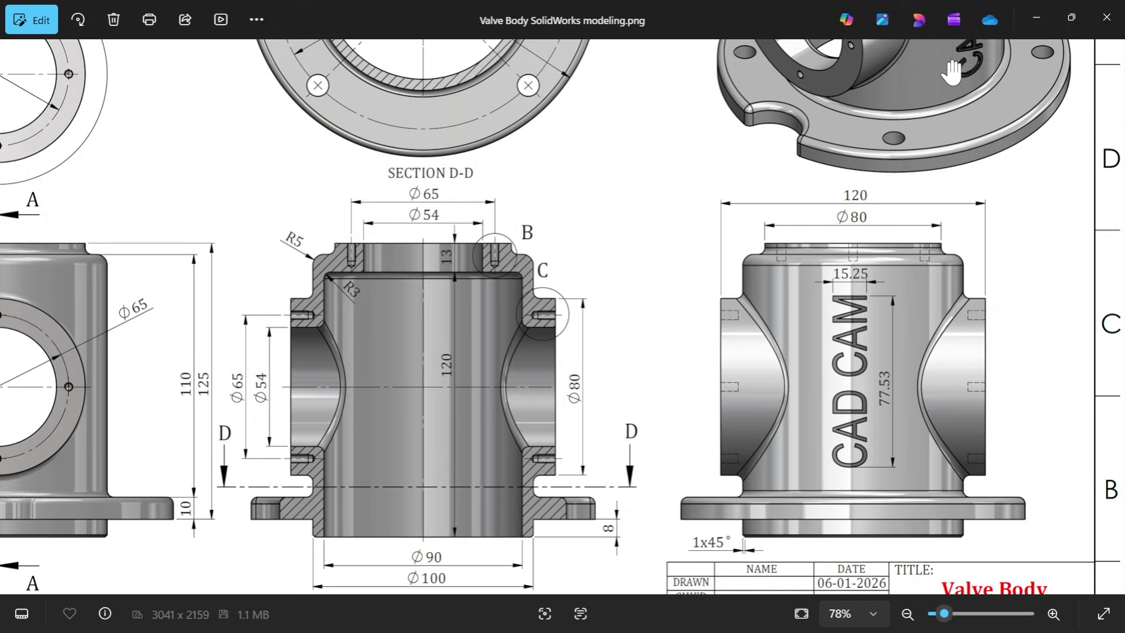
- Switch to SolidWorks and start a new sketch on the Right Plane
left_click(1036, 18)
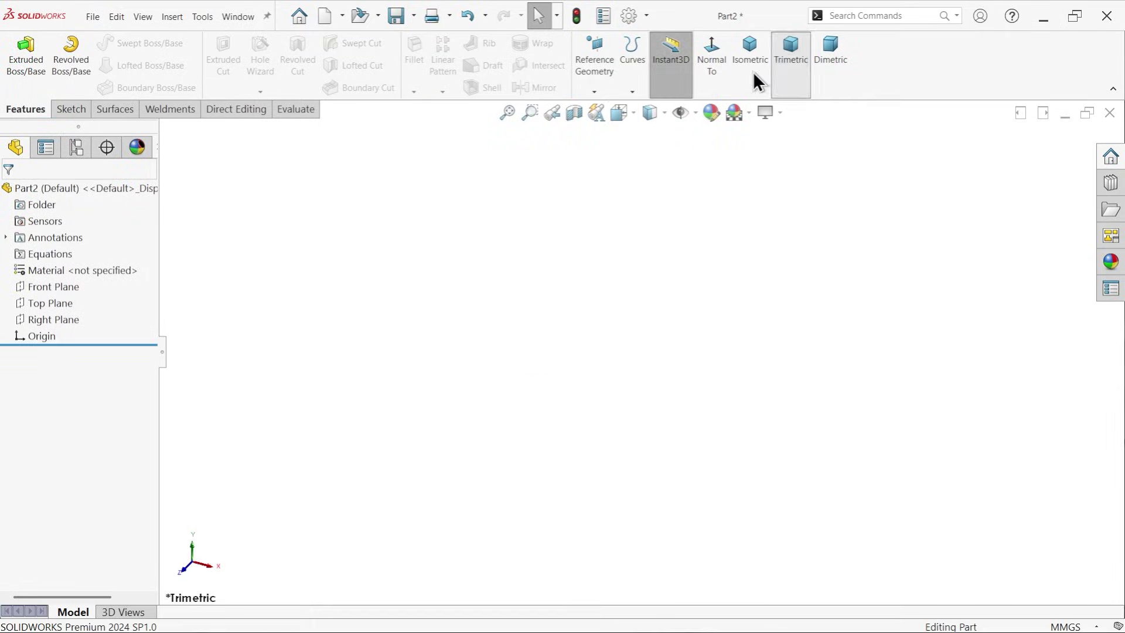
left_click(31, 319)
left_click(40, 297)
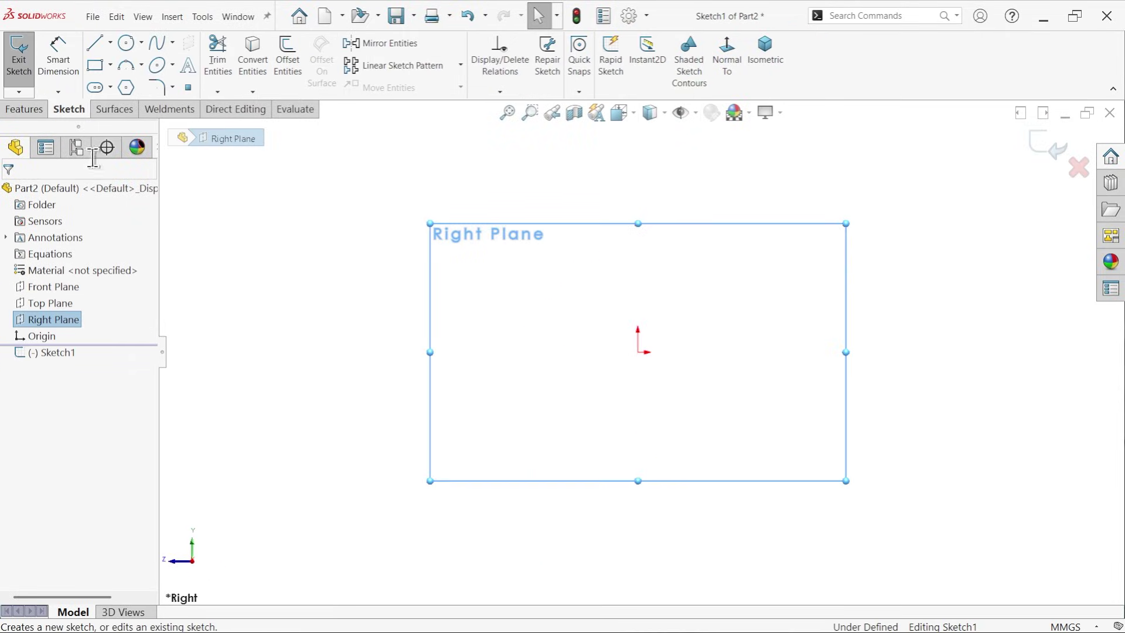
- Draw a vertical axis line about 90 mm long to the origin, a base line about 48 mm and a flange outline about 15 by 9 mm
left_click(98, 36)
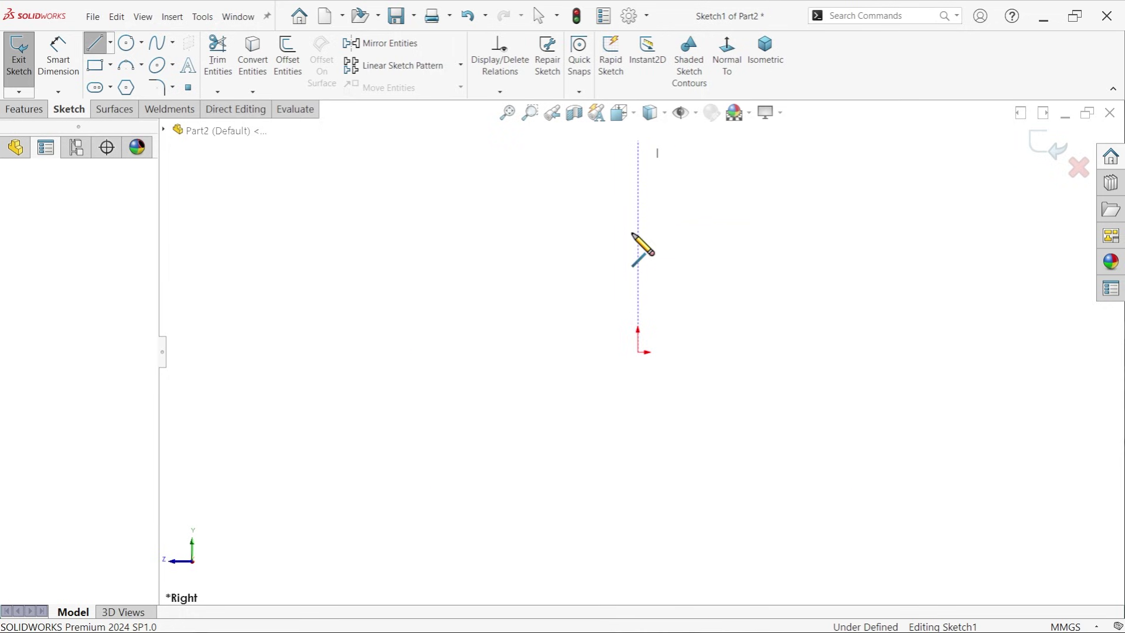
left_click(638, 351)
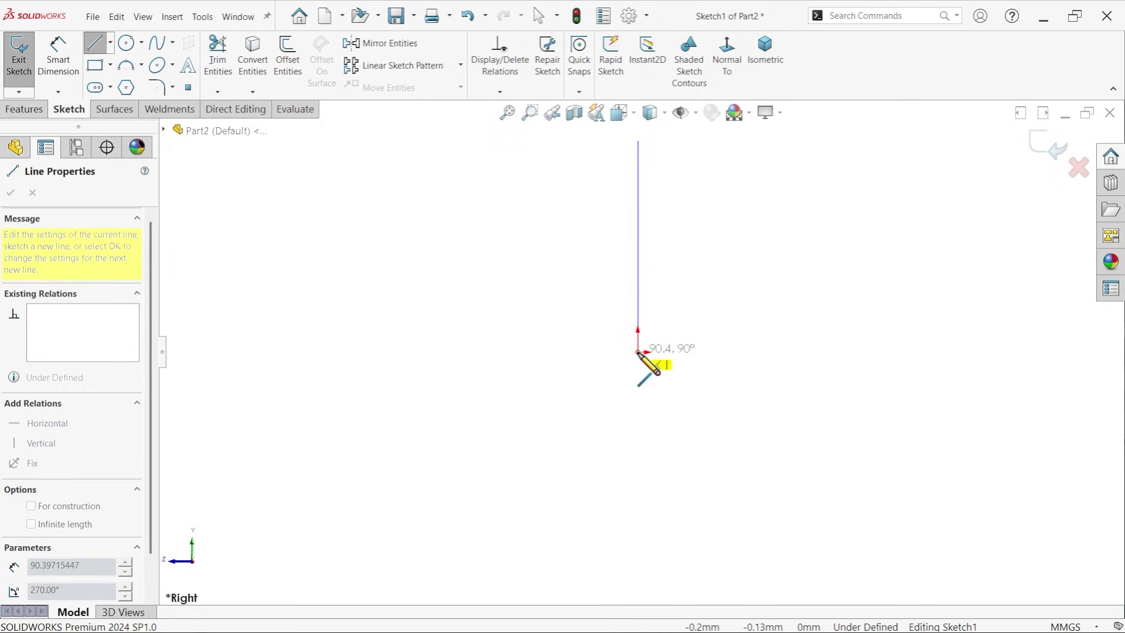
left_click(526, 352)
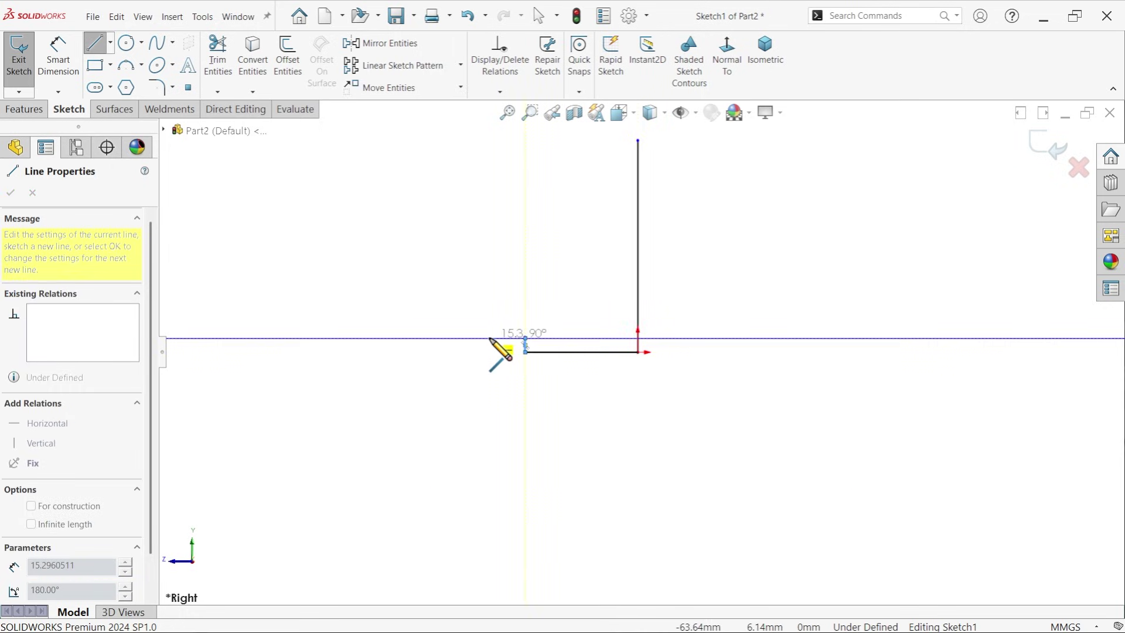
left_click(489, 318)
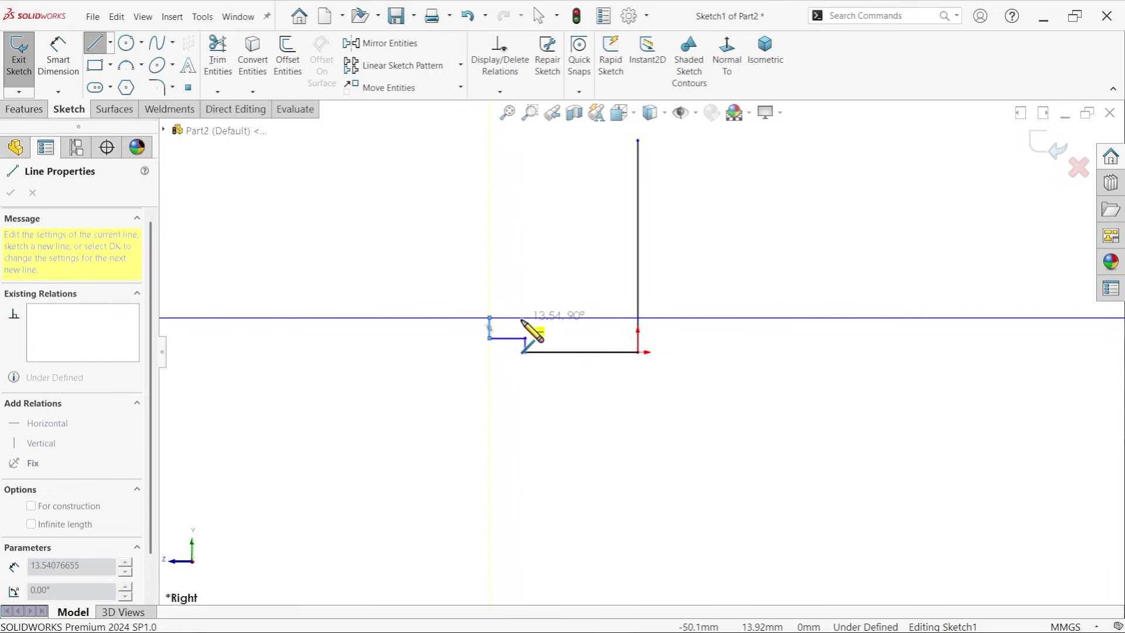
left_click(526, 318)
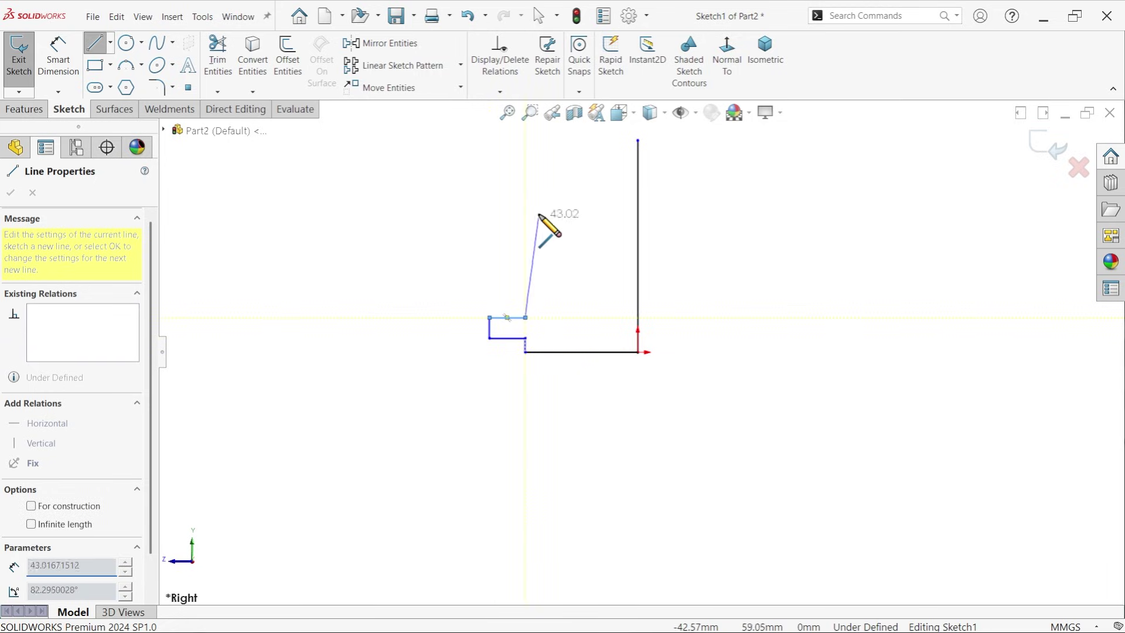
- Continue the profile up the body wall, step inward about 9 mm and close it to the axis with a top line about 39 mm long
left_click(525, 157)
left_click(547, 157)
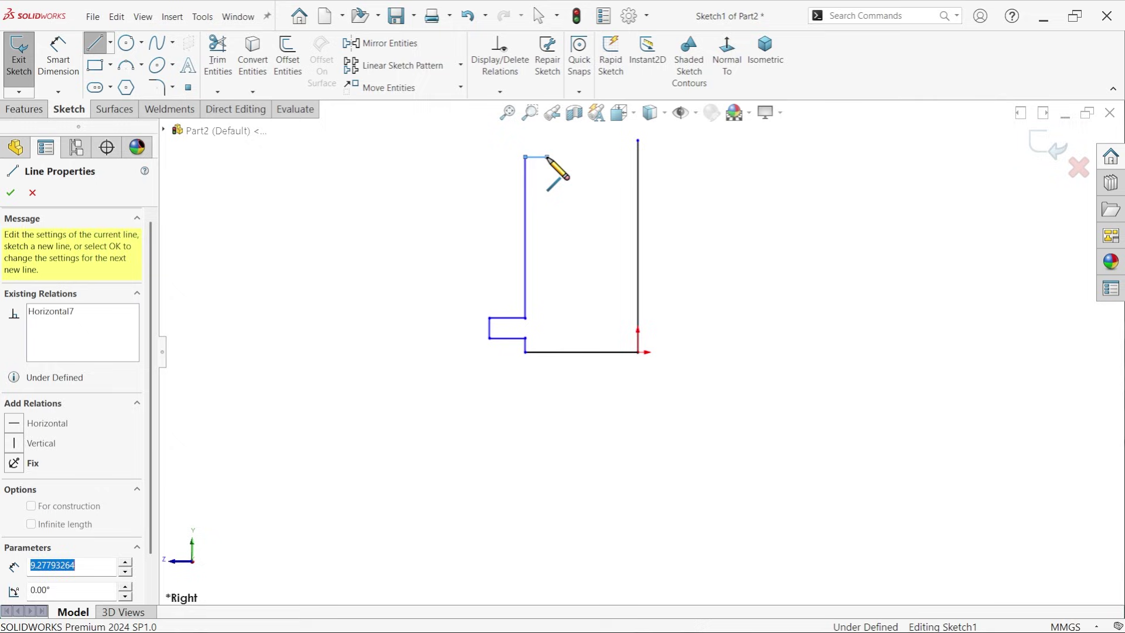
left_click(546, 141)
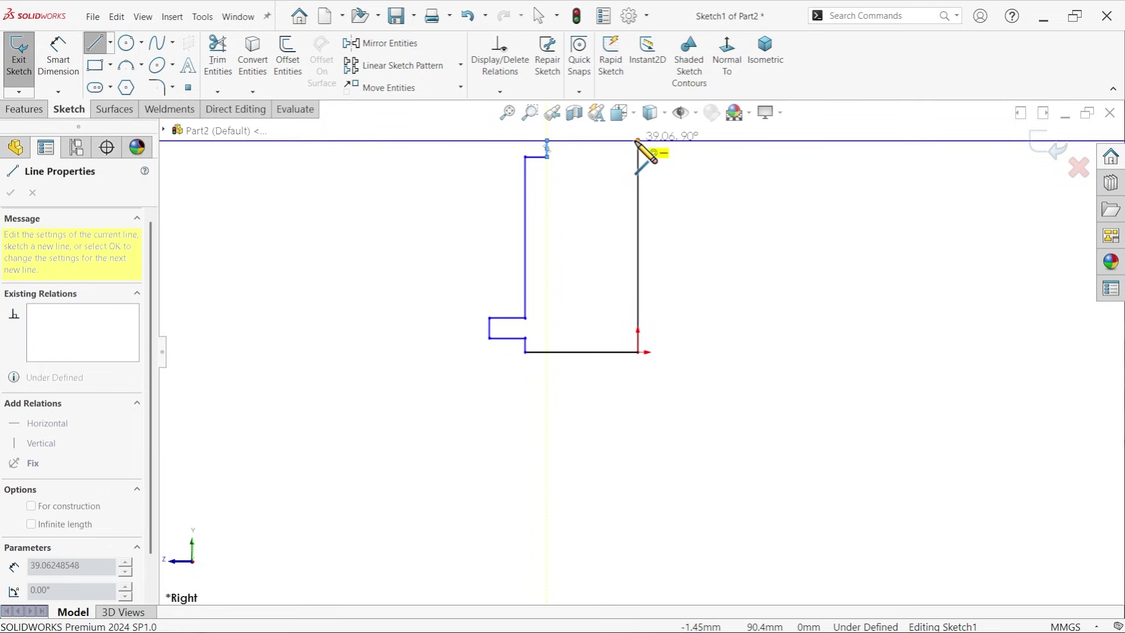
left_click(638, 141)
right_click(683, 175)
left_click(710, 177)
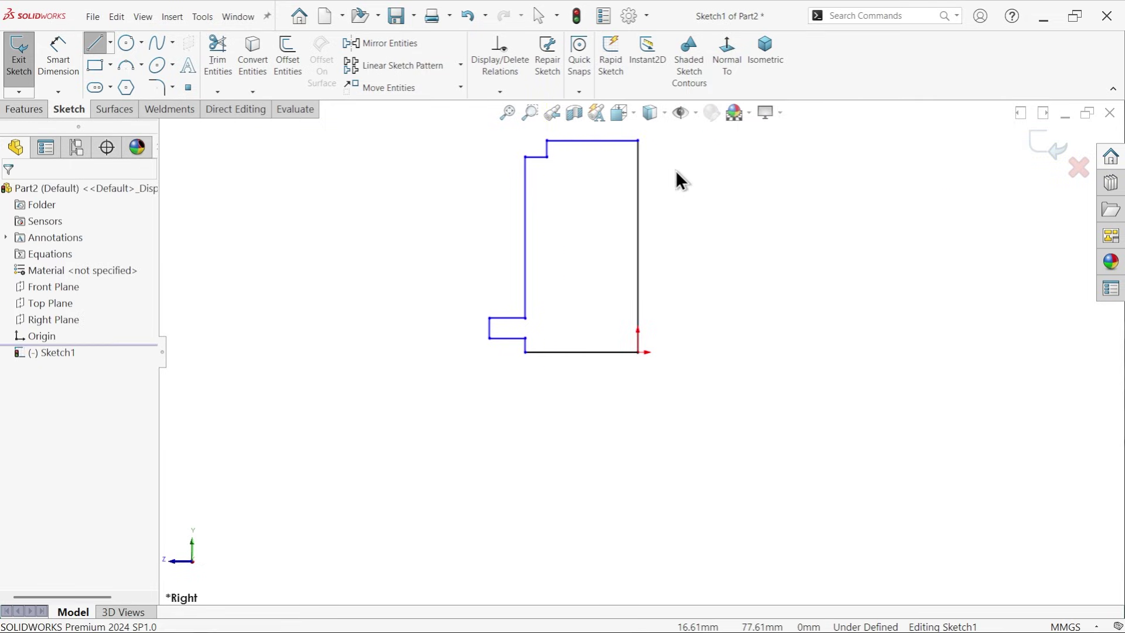
- Convert the profile's vertical axis line into construction geometry
key("f")
left_click(609, 343)
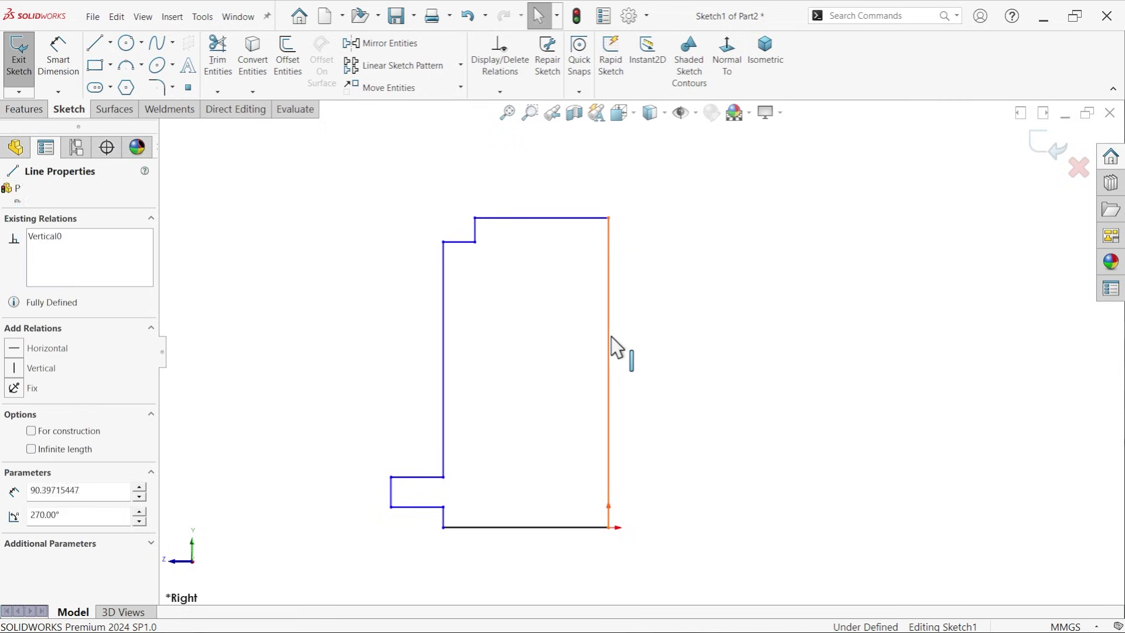
left_click(665, 305)
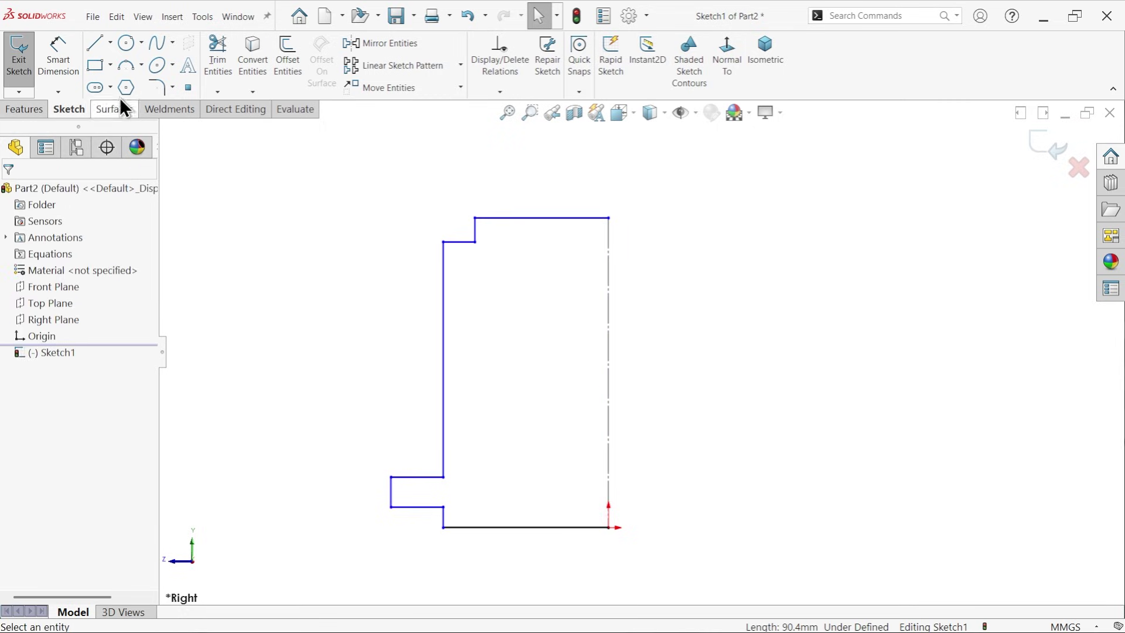
- Dimension the lower body's edge about the centerline as a 100 mm diameter
left_click(58, 65)
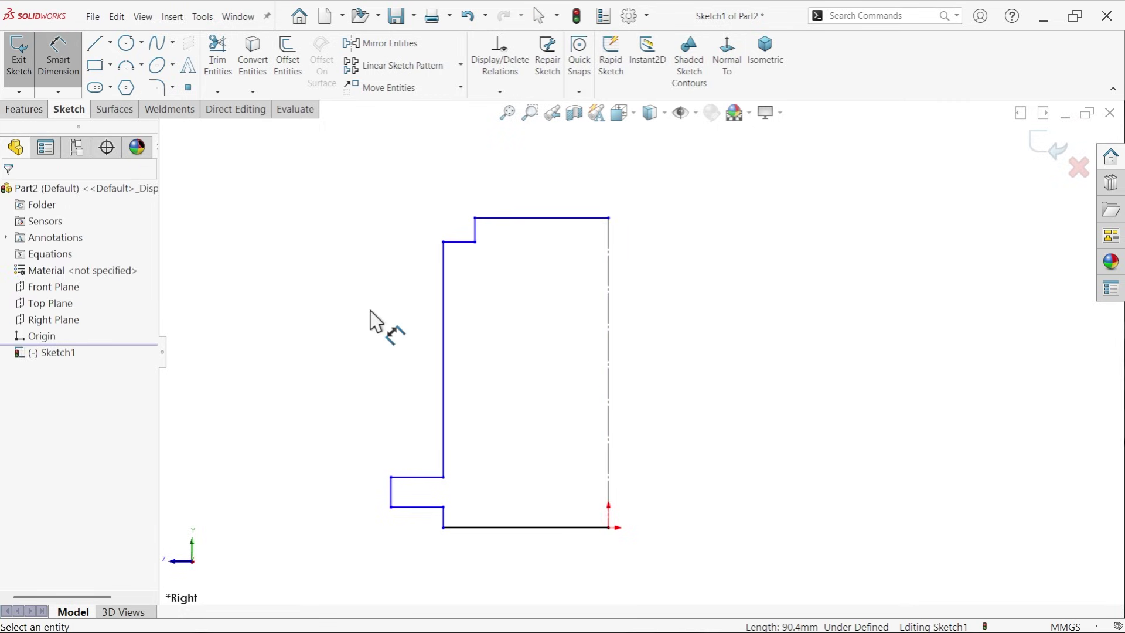
left_click(607, 477)
left_click(447, 527)
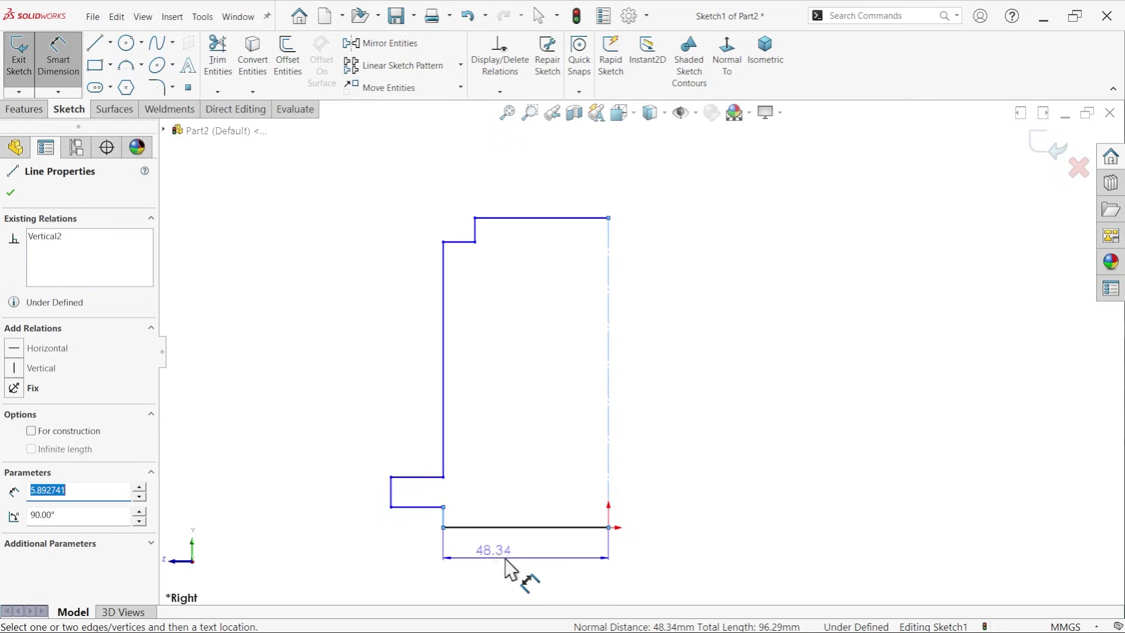
left_click(622, 569)
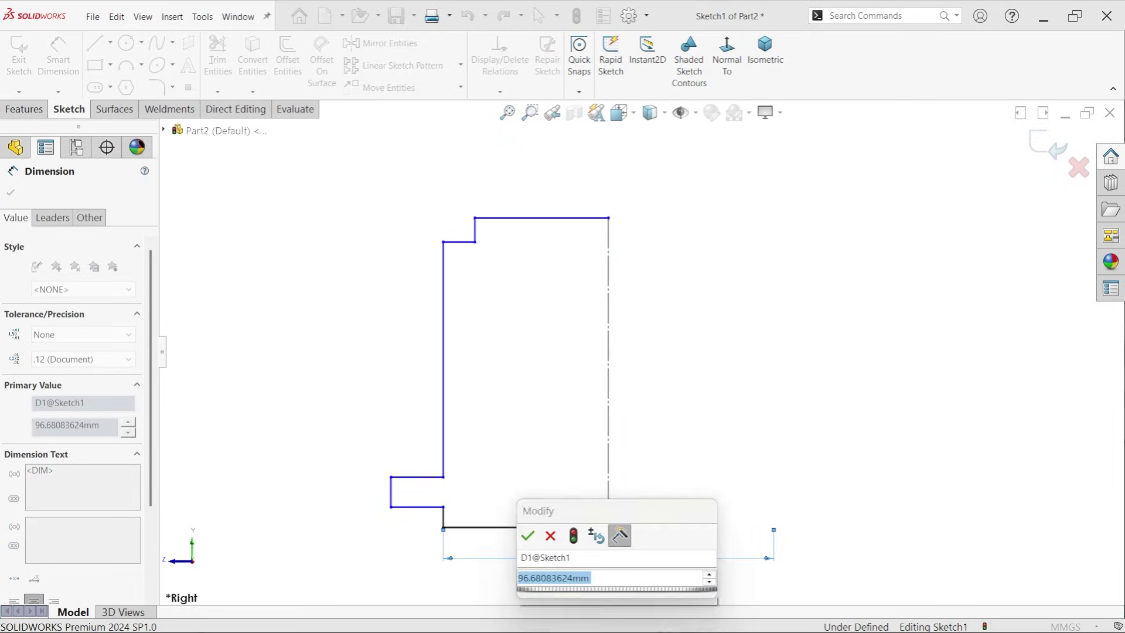
type("100")
left_click(528, 536)
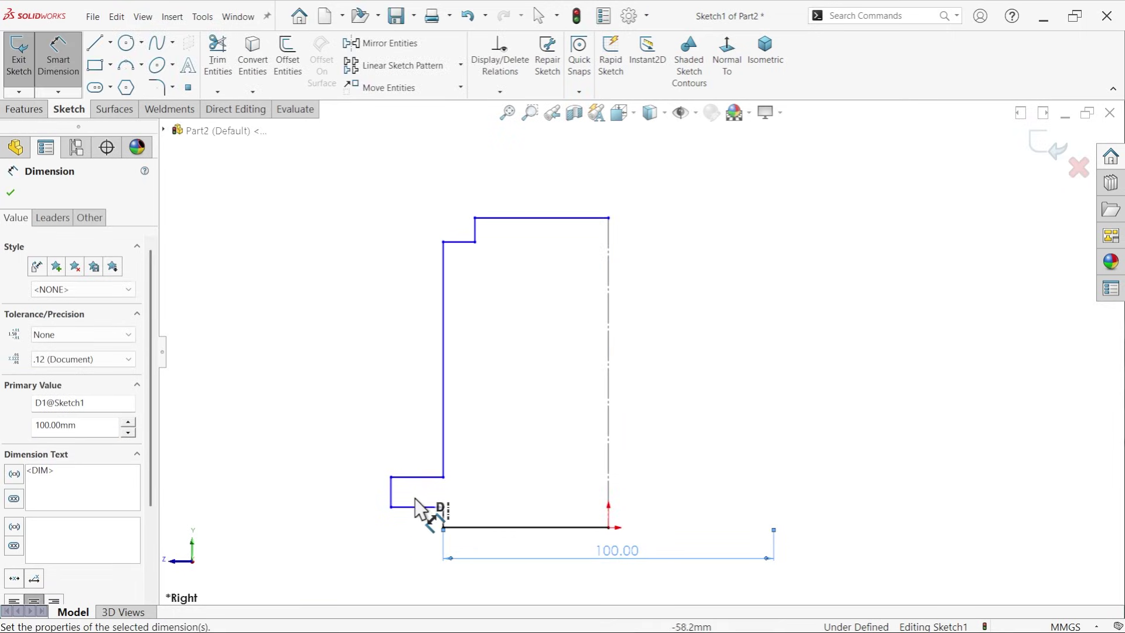
- Dimension the flange's outer edge about the centerline as a 160 mm diameter and the top step's edge as an 80 mm diameter
left_click(391, 495)
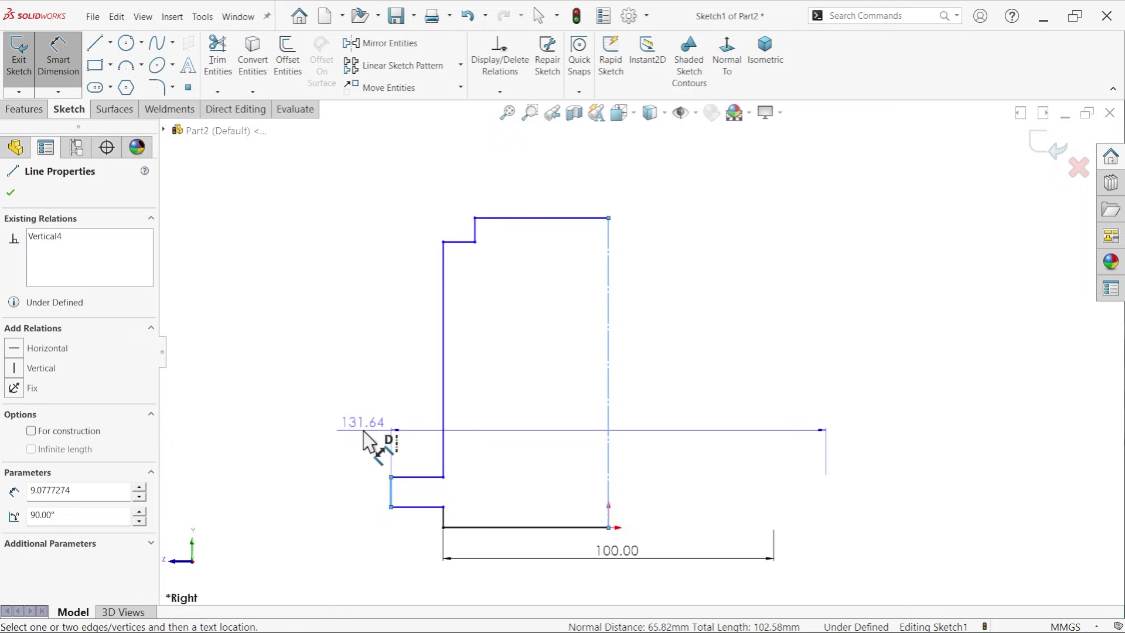
left_click(512, 420)
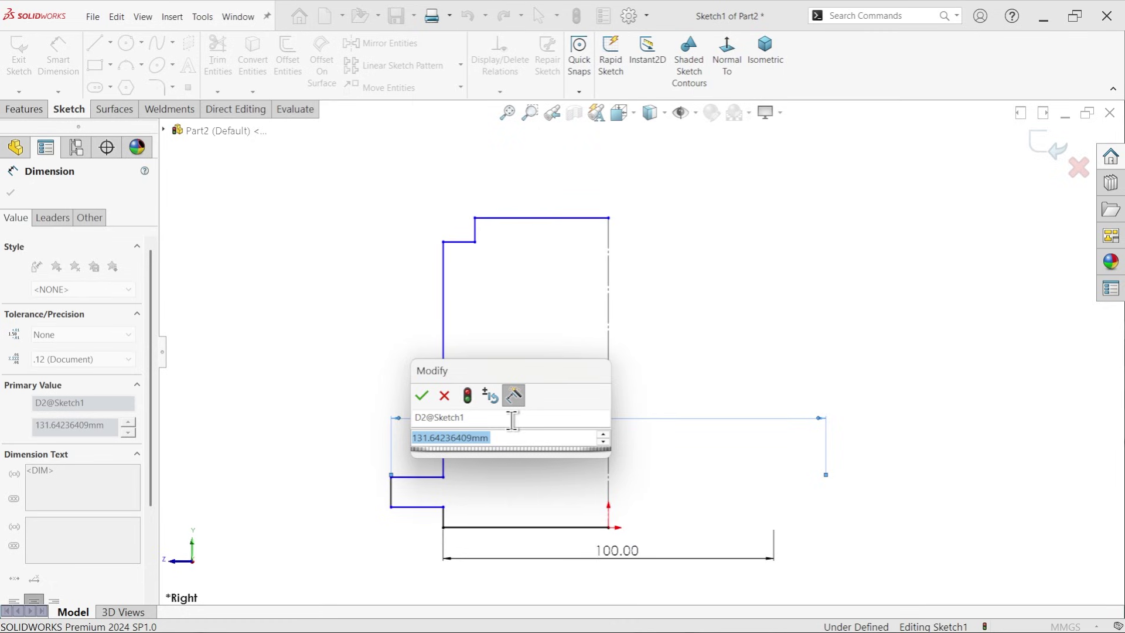
type("160")
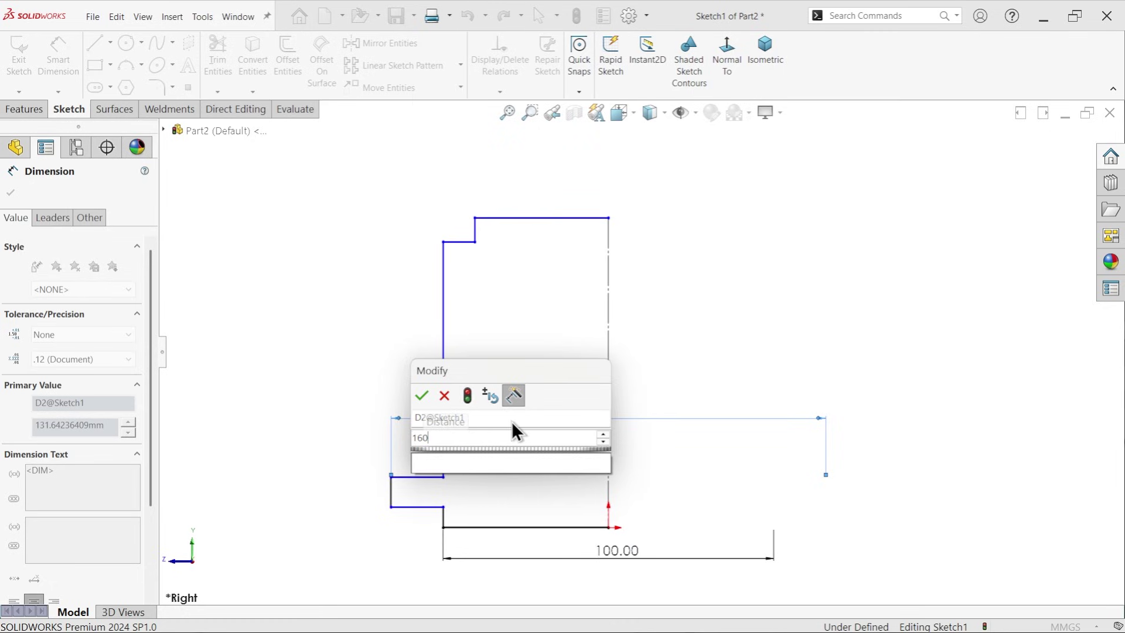
key("Return")
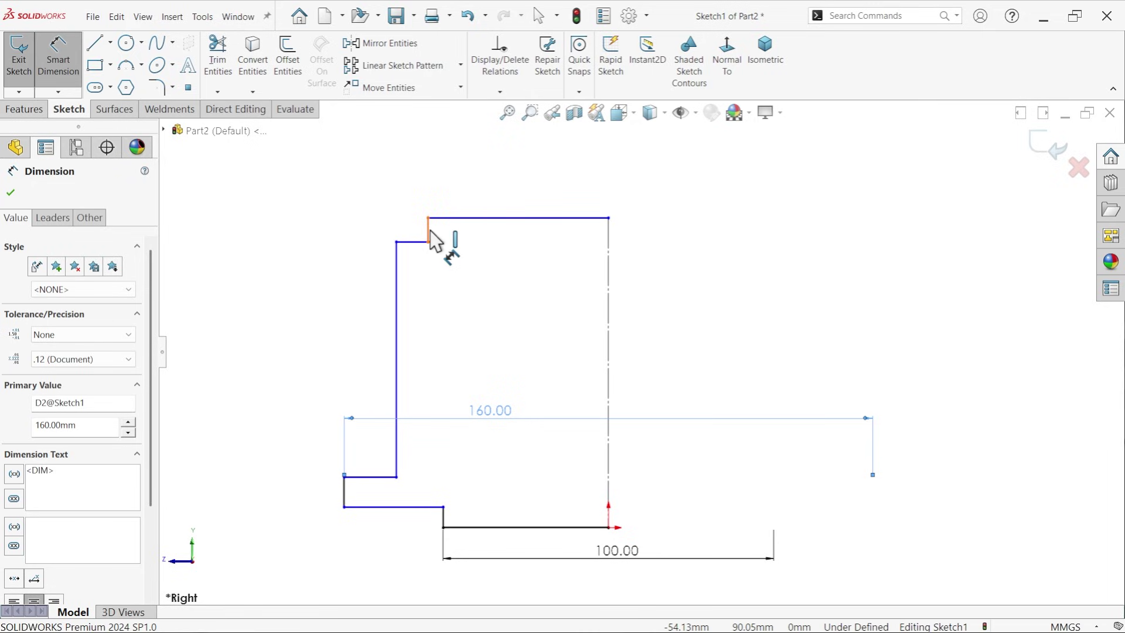
left_click(429, 237)
left_click(525, 178)
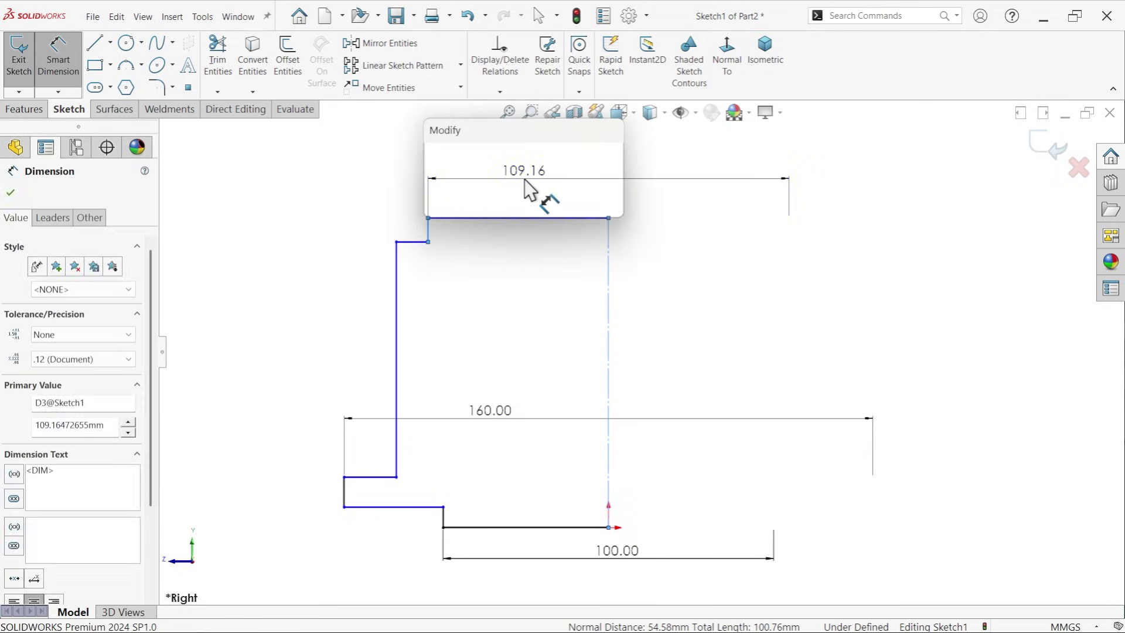
type("80")
key("Return")
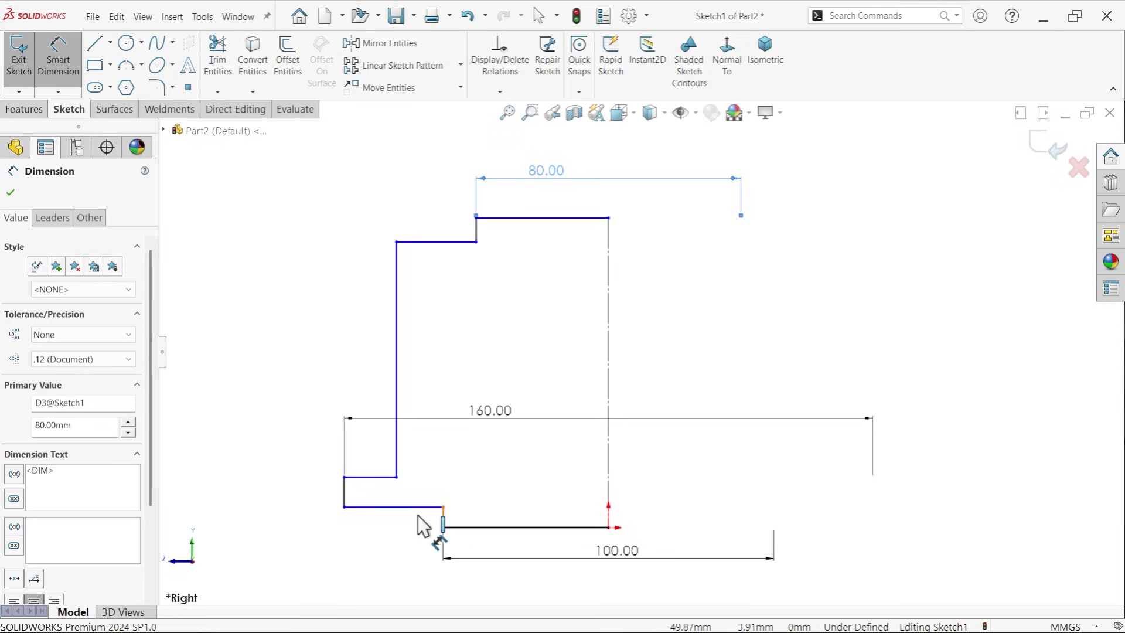
- Dimension the short step below the flange as 8 mm high and the flange's outer edge as 10 mm thick
left_click(442, 518)
left_click(286, 512)
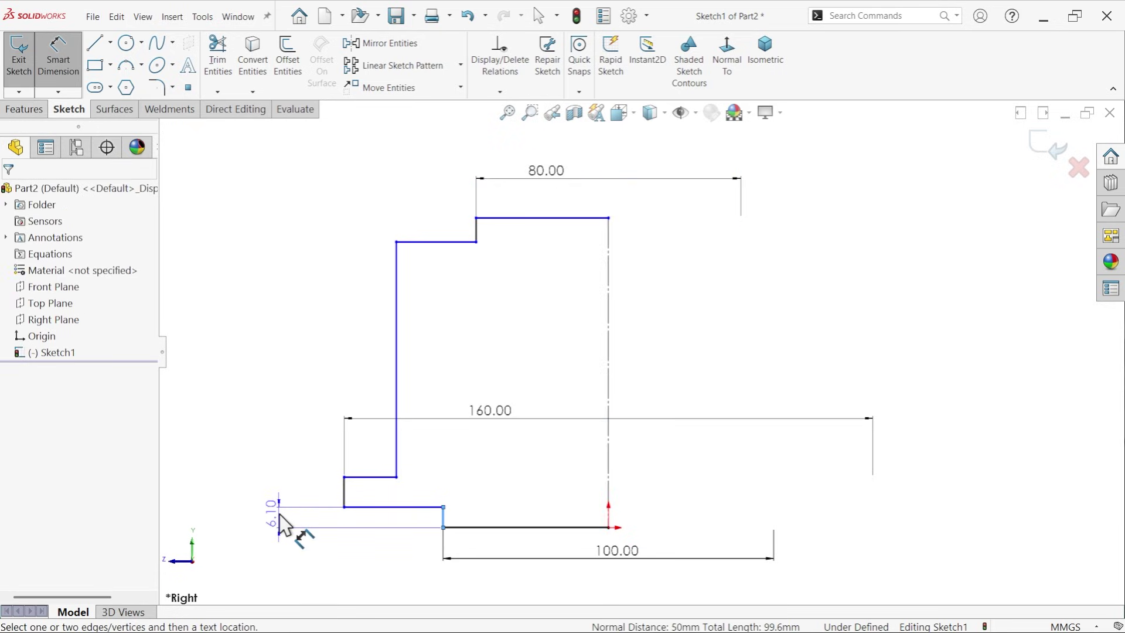
type("8")
key("Return")
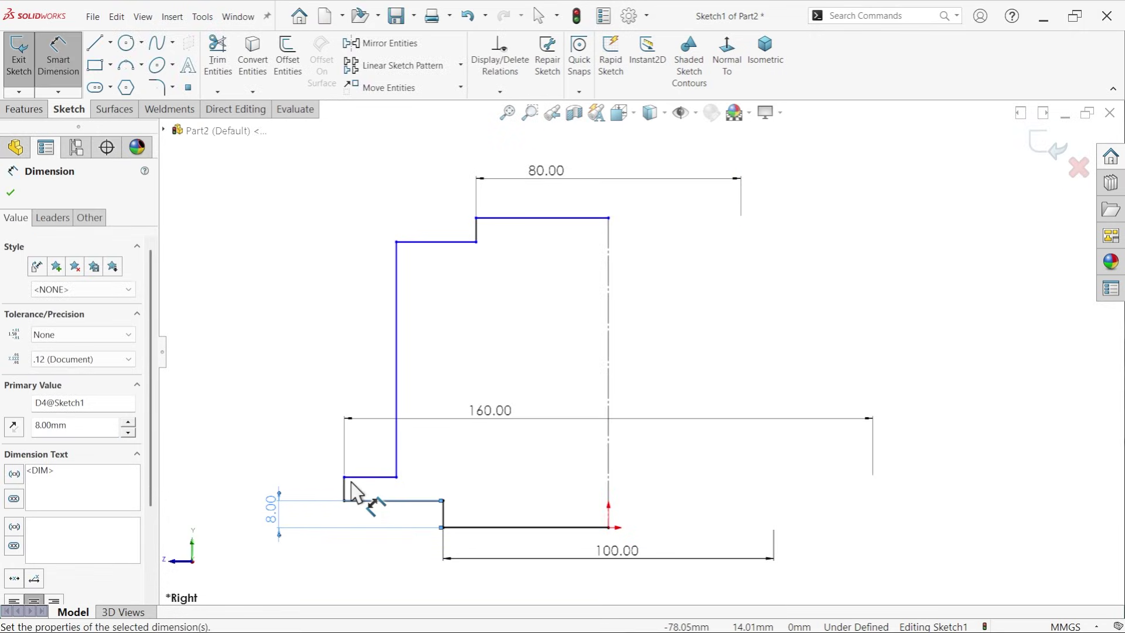
left_click(344, 492)
left_click(312, 486)
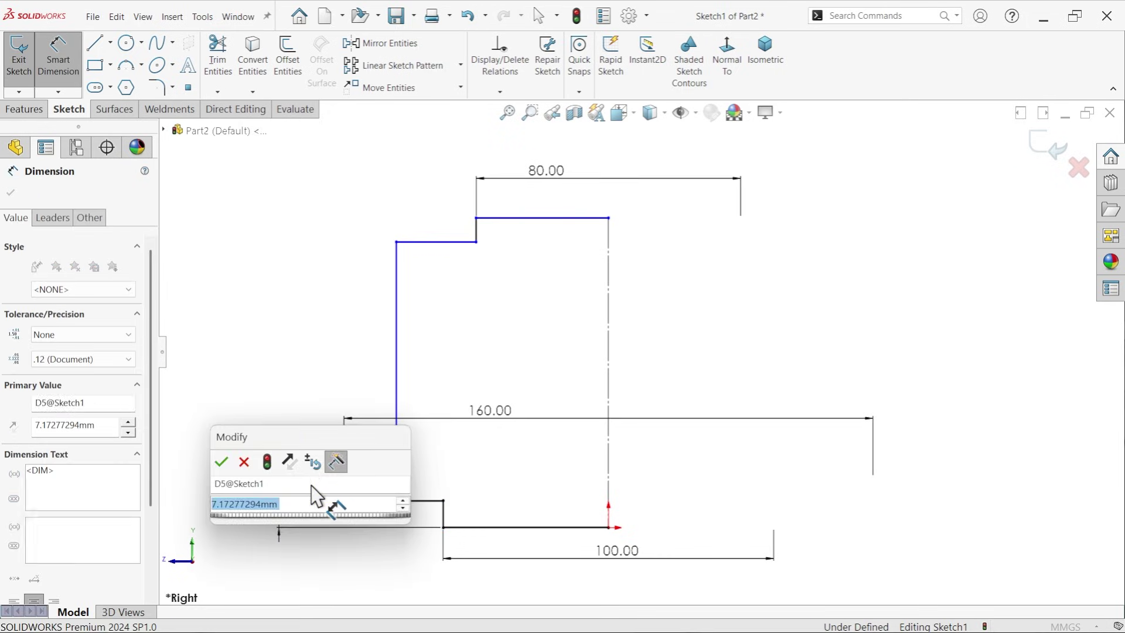
type("10")
key("Return")
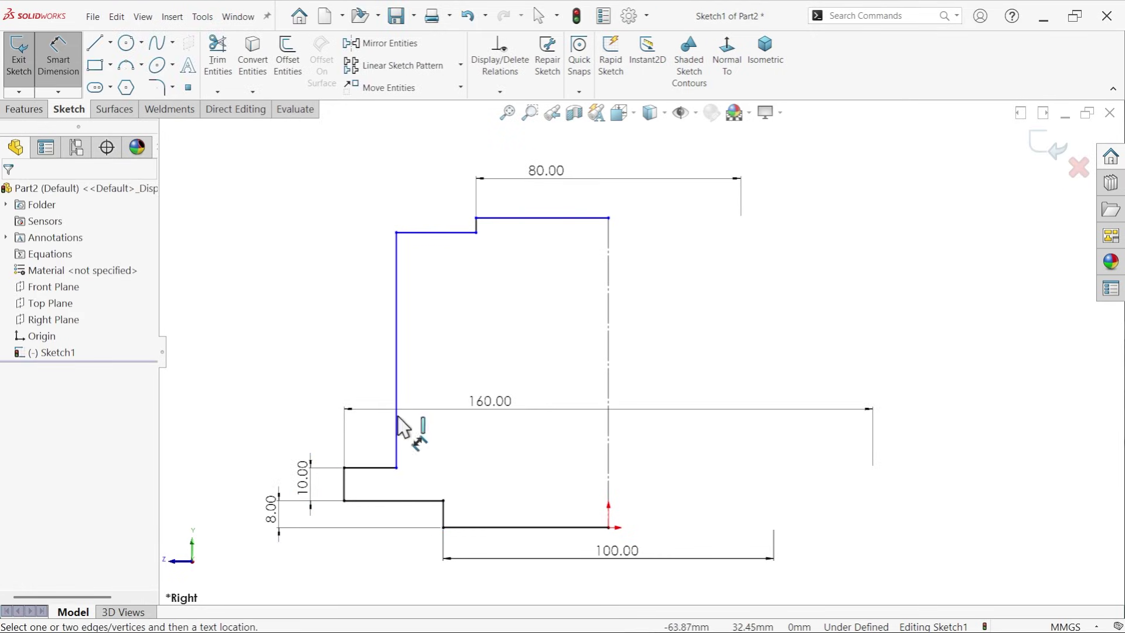
- Dimension the vertical body wall above the flange as 110 mm long
left_click(396, 371)
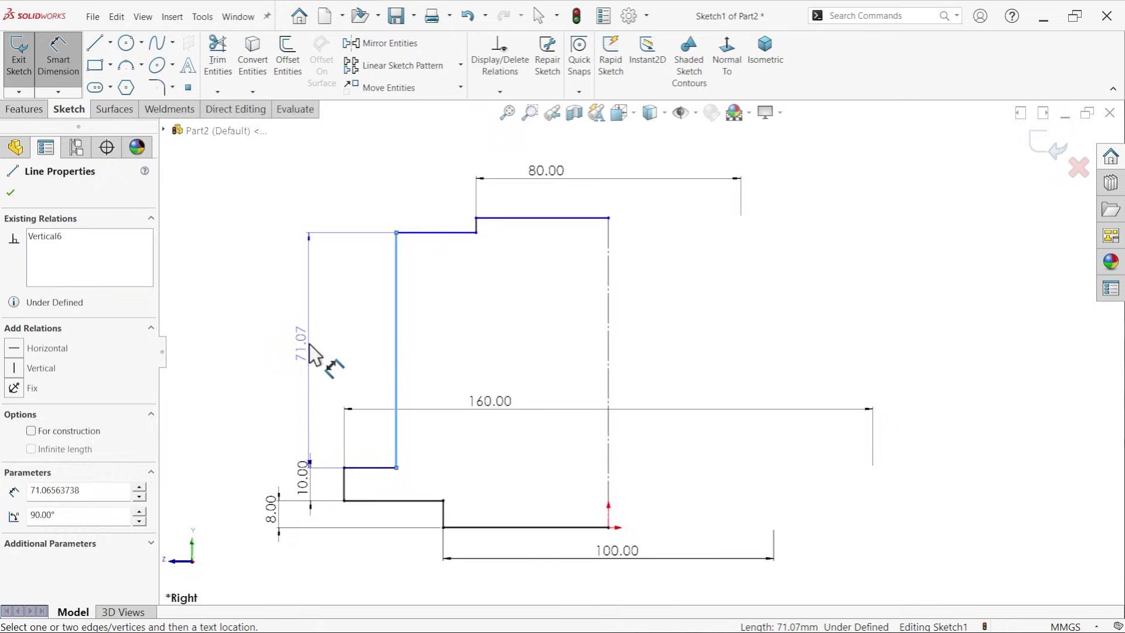
left_click(312, 360)
type("110")
key("Return")
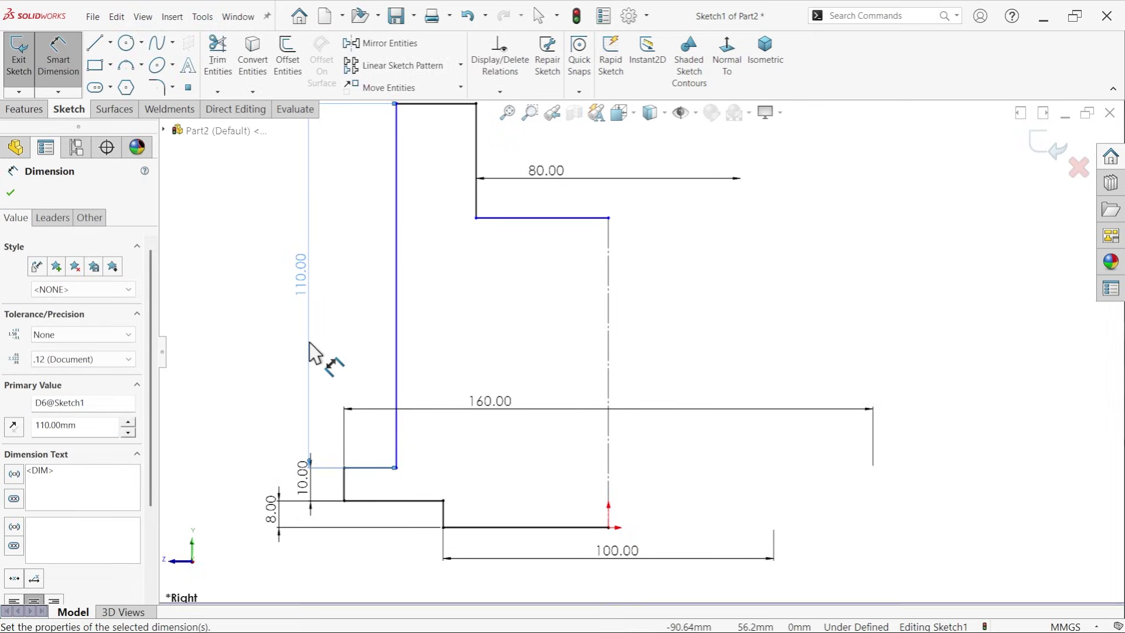
- Dimension the distance from the flange's underside to the profile's top line as 125 mm and finish dimensioning
left_click(367, 501)
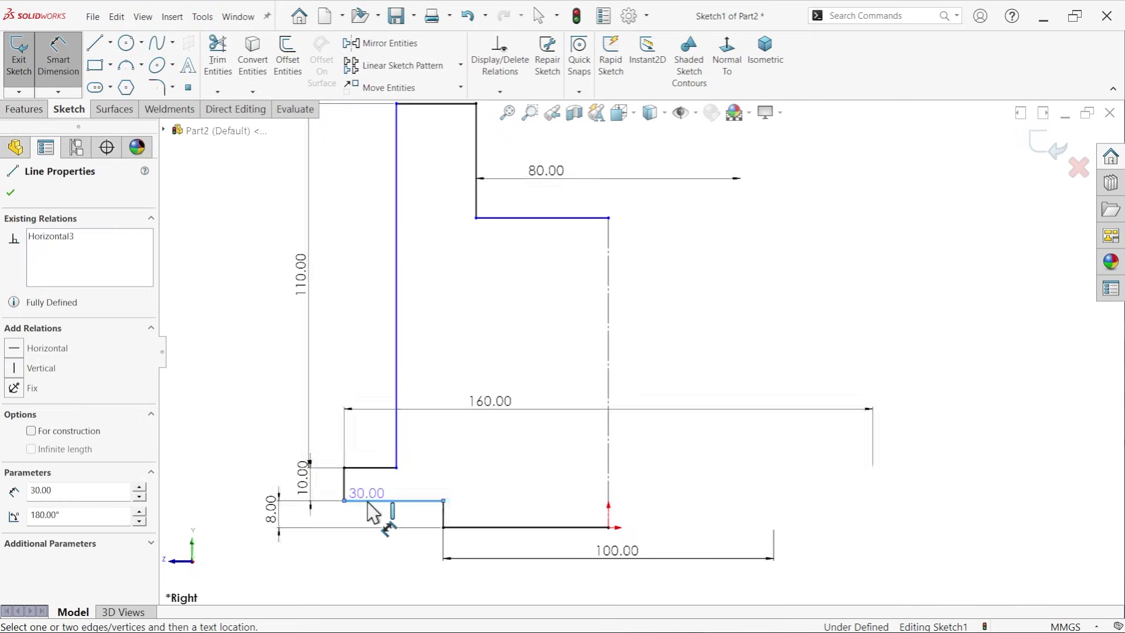
left_click(516, 223)
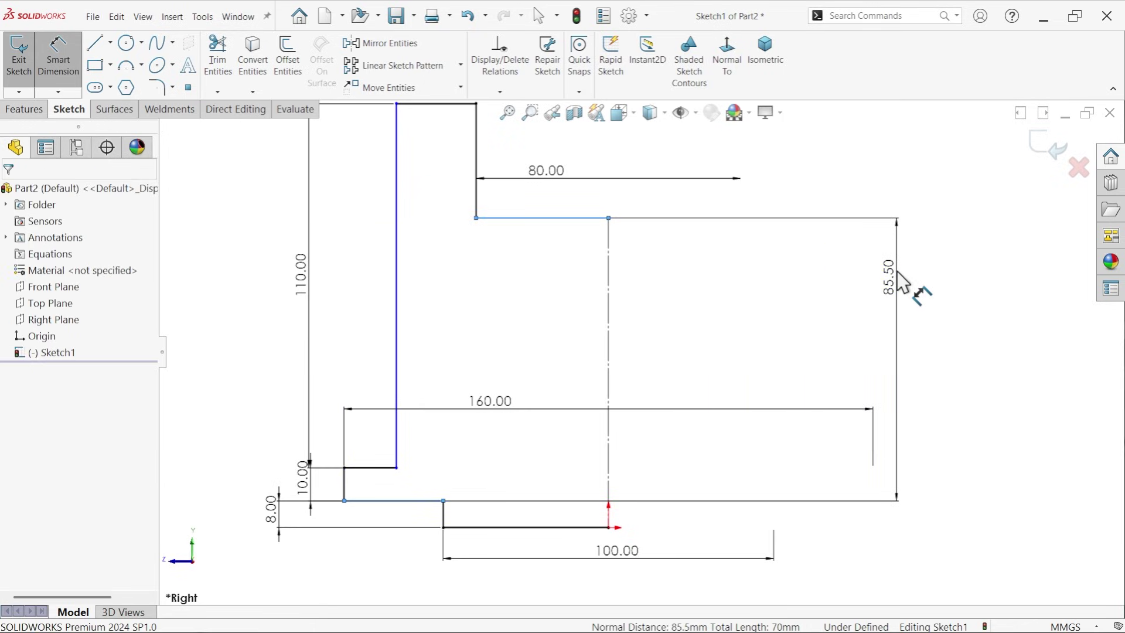
left_click(897, 272)
type("125")
key("Return")
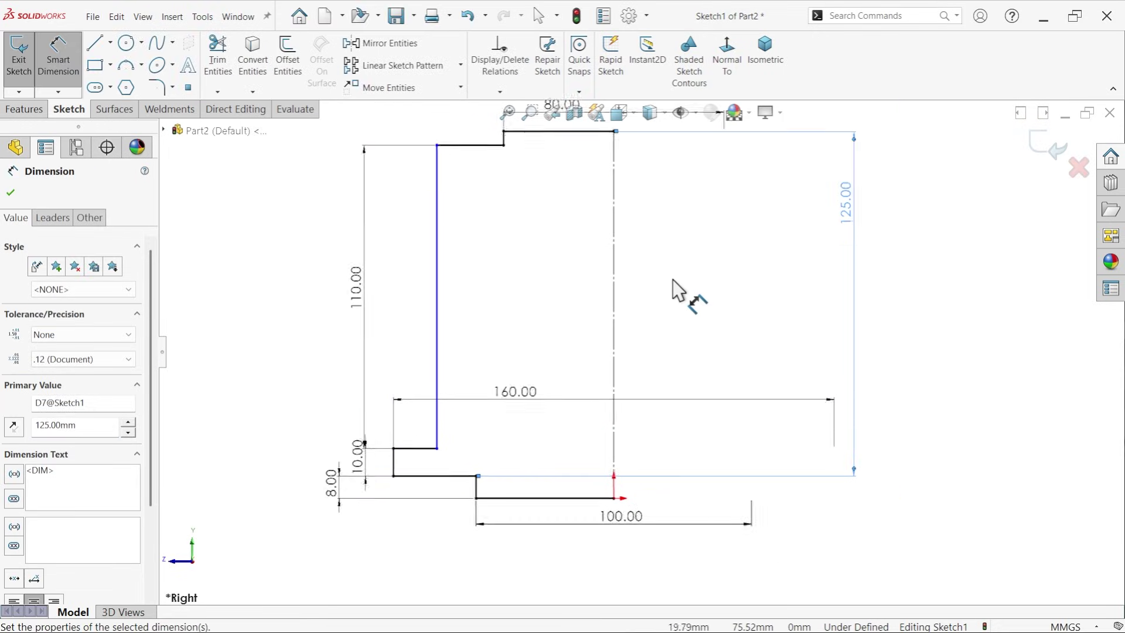
scroll(672, 279, "up", 1)
scroll(567, 273, "down", 1)
scroll(542, 269, "down", 1)
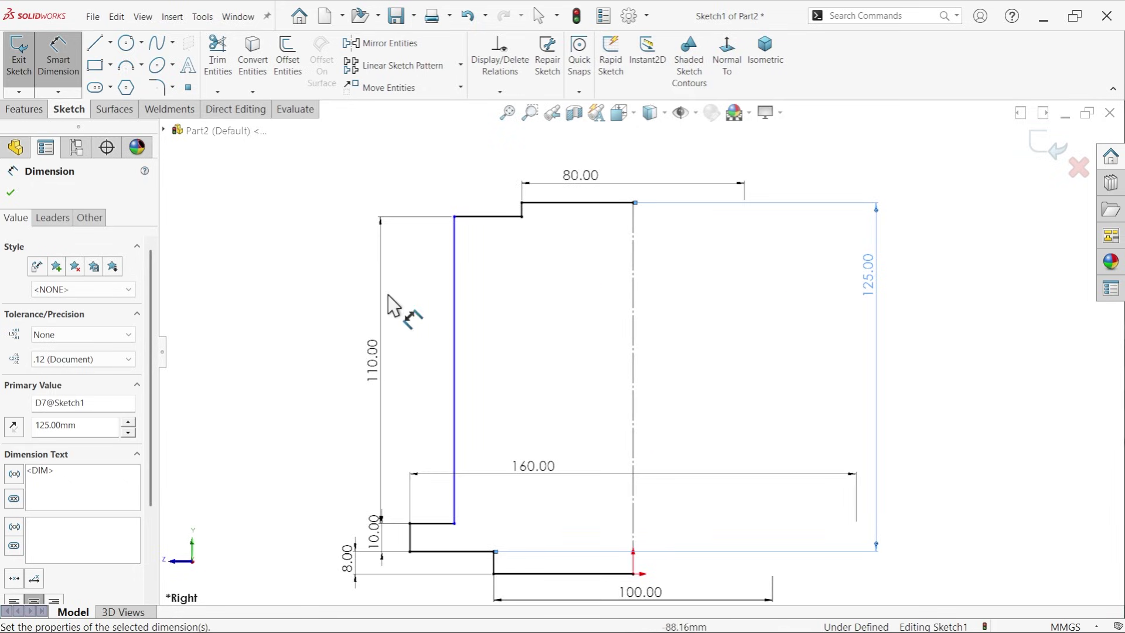
left_click(10, 192)
- Make the body wall line collinear with the short vertical edge below the flange
scroll(532, 463, "up", 1)
scroll(529, 512, "down", 2)
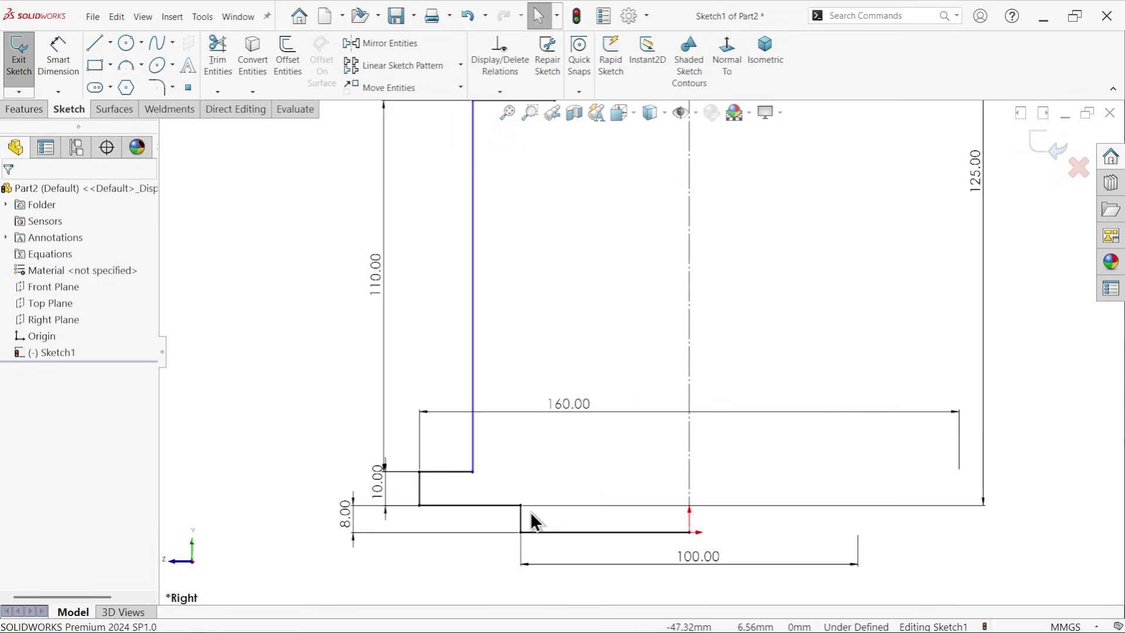
left_click(474, 449)
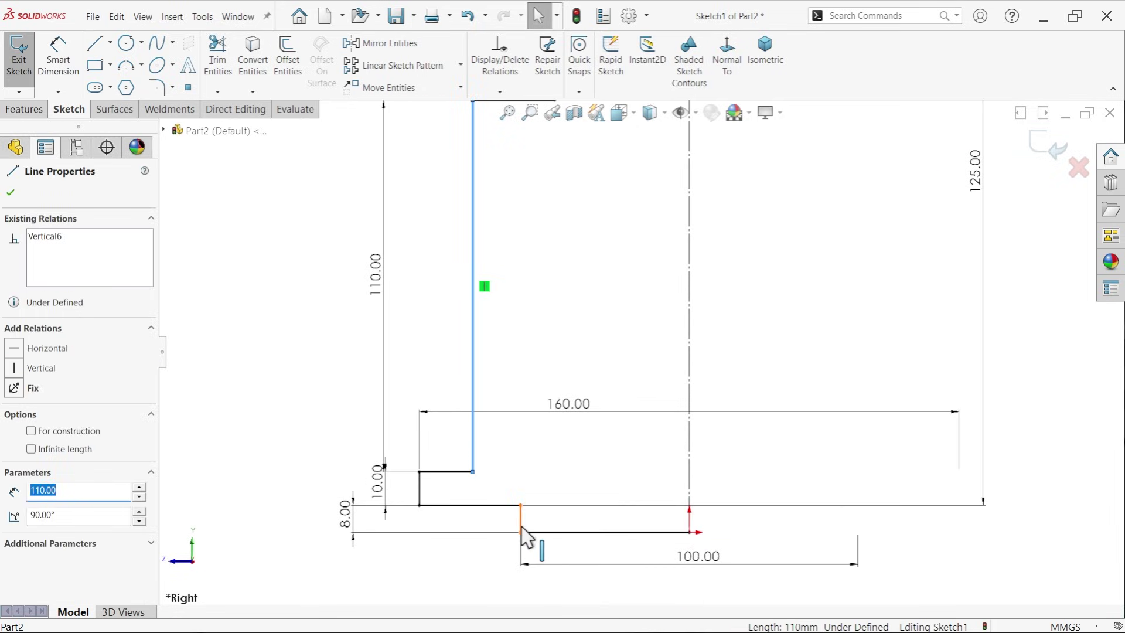
left_click(520, 527, "ctrl")
left_click(592, 475)
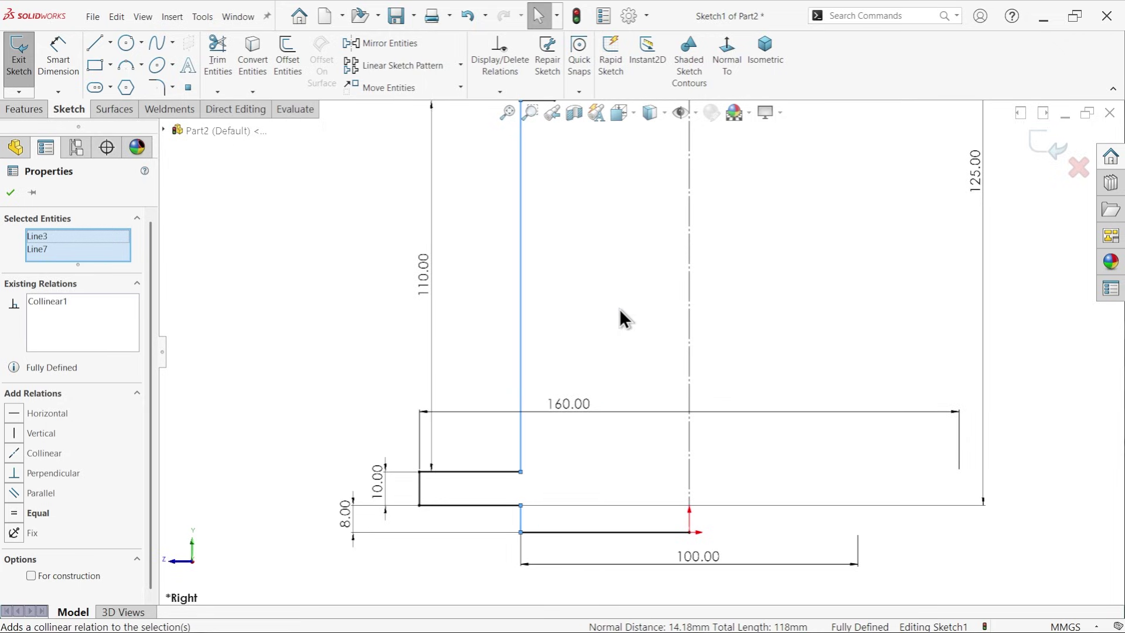
left_click(621, 308)
scroll(649, 294, "up", 4)
scroll(625, 294, "down", 1)
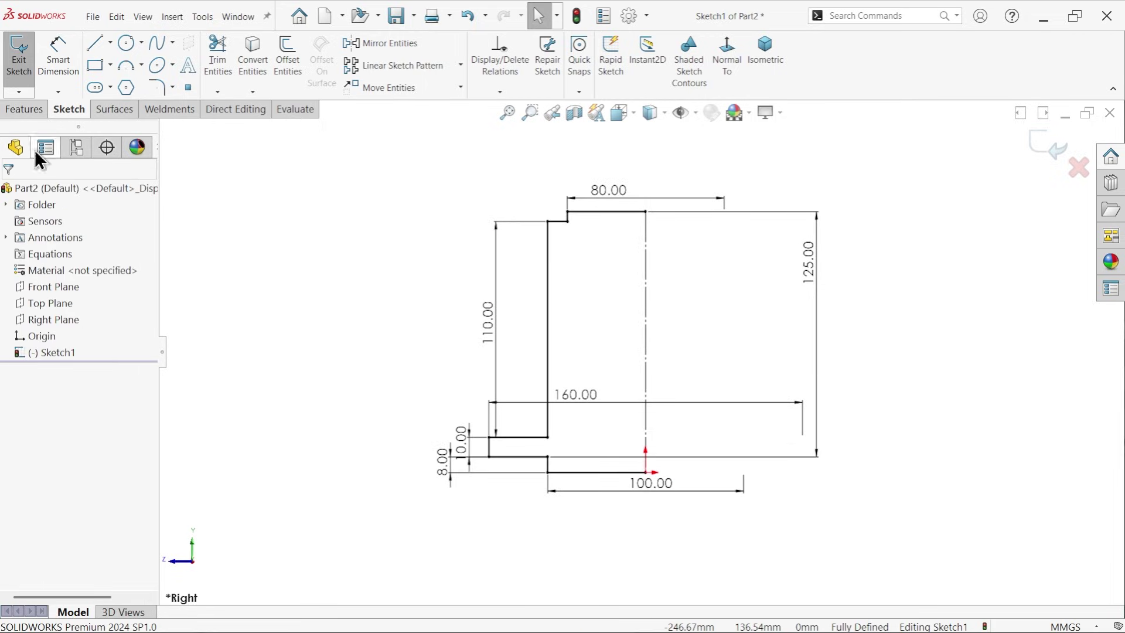
- Revolve the profile 360 degrees about the vertical centerline into a solid, letting the open sketch be closed automatically
left_click(23, 110)
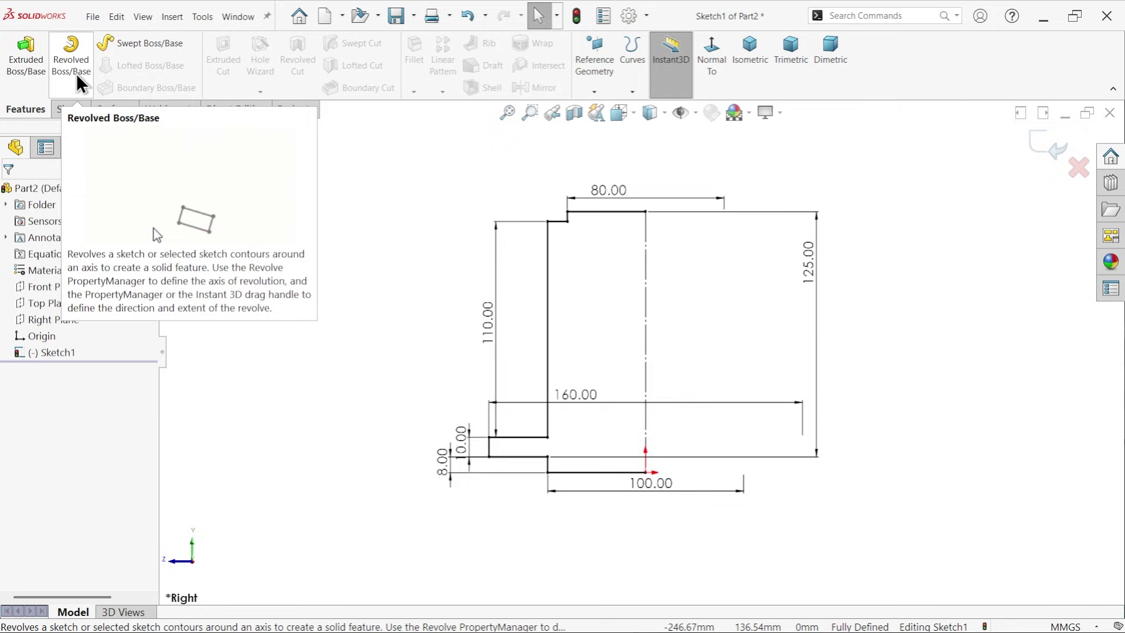
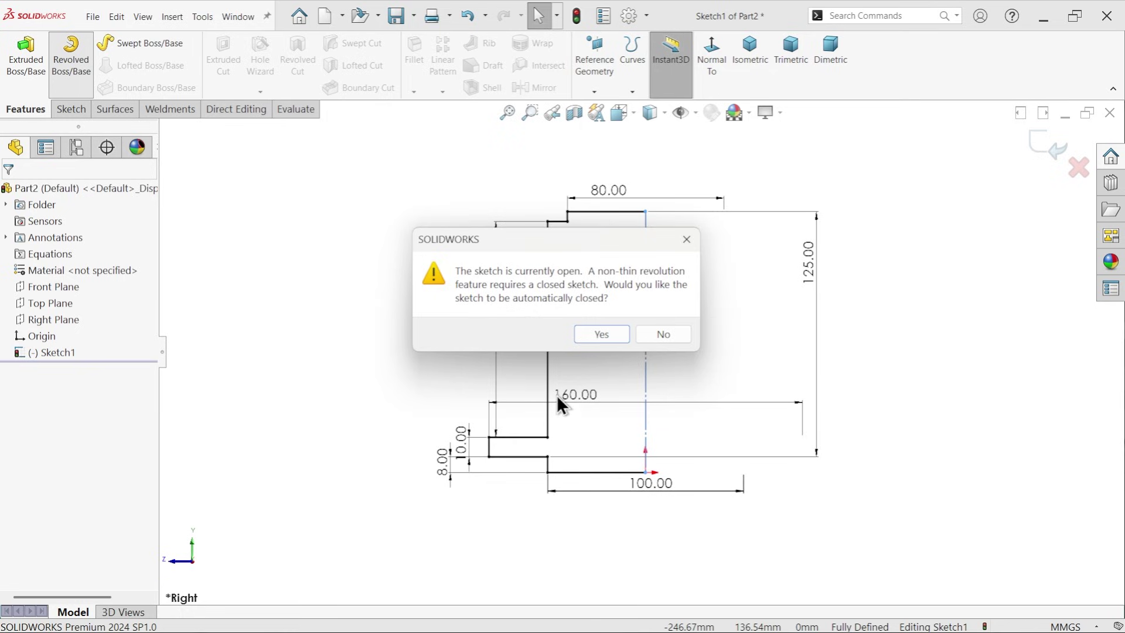
left_click(601, 334)
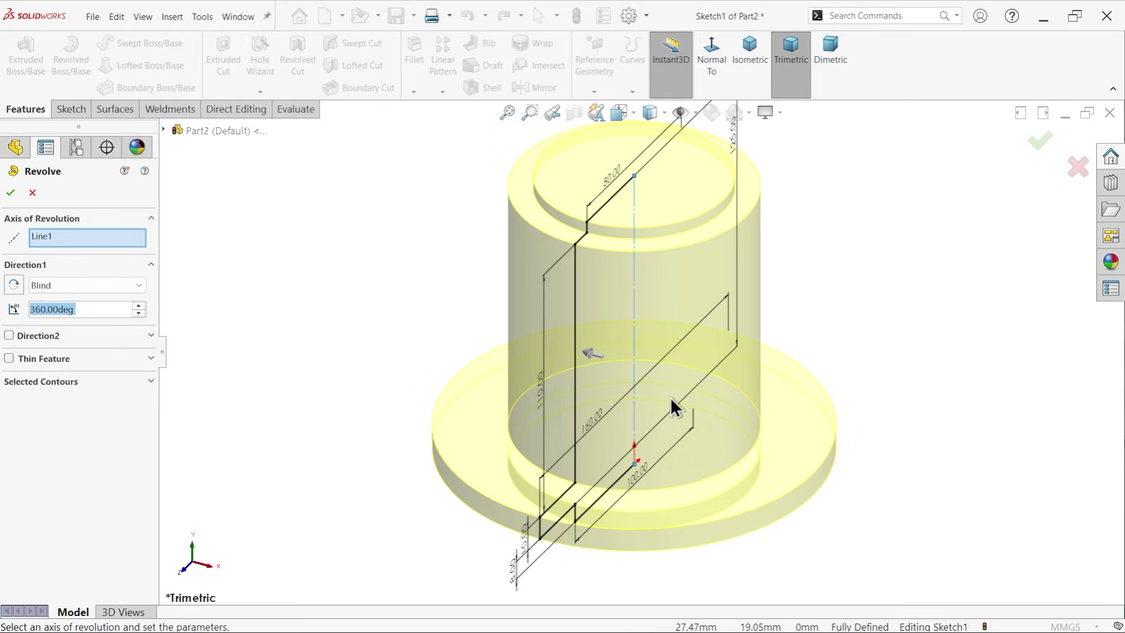
left_click(73, 238)
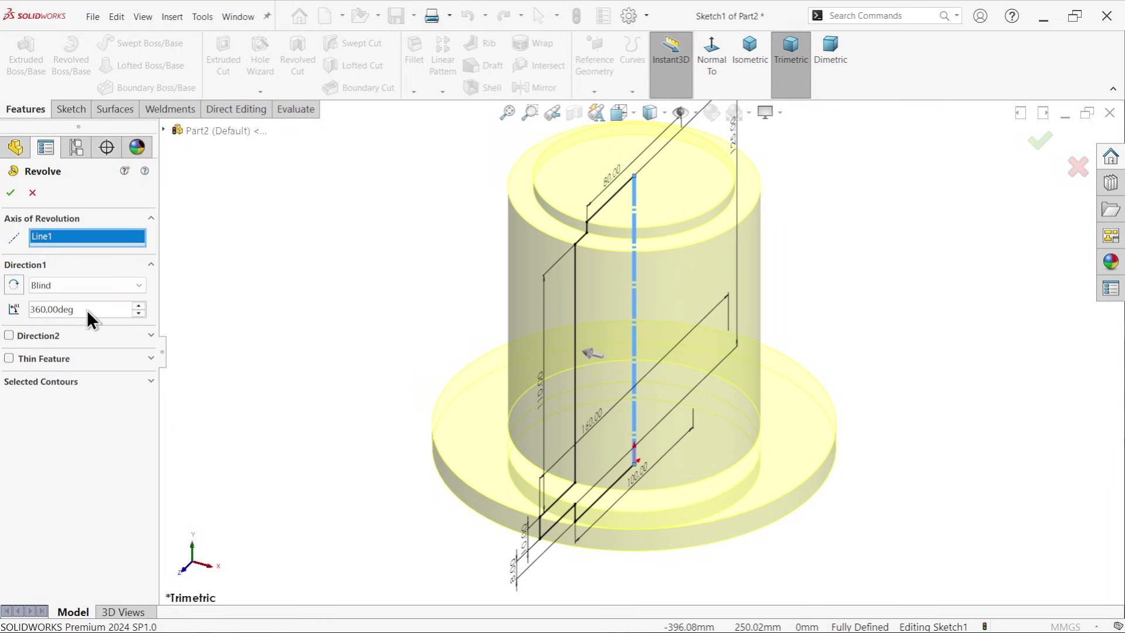
mouse_move(227, 331)
middle_mouse_down()
mouse_move(288, 276)
mouse_move(238, 326)
mouse_move(263, 326)
mouse_move(267, 339)
middle_mouse_up()
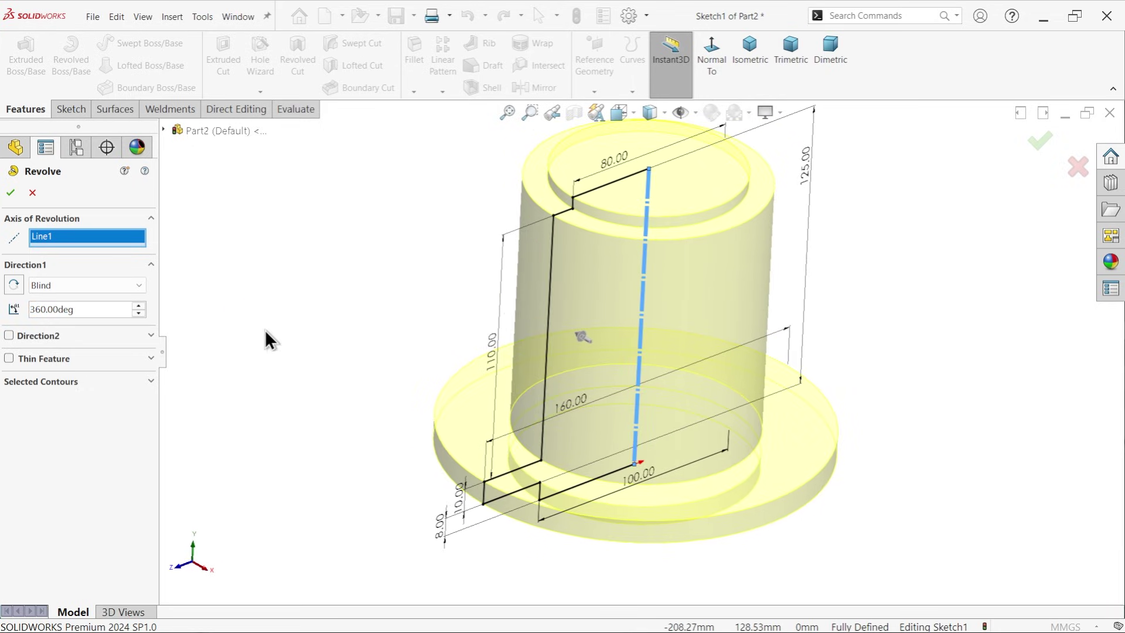
left_click(11, 193)
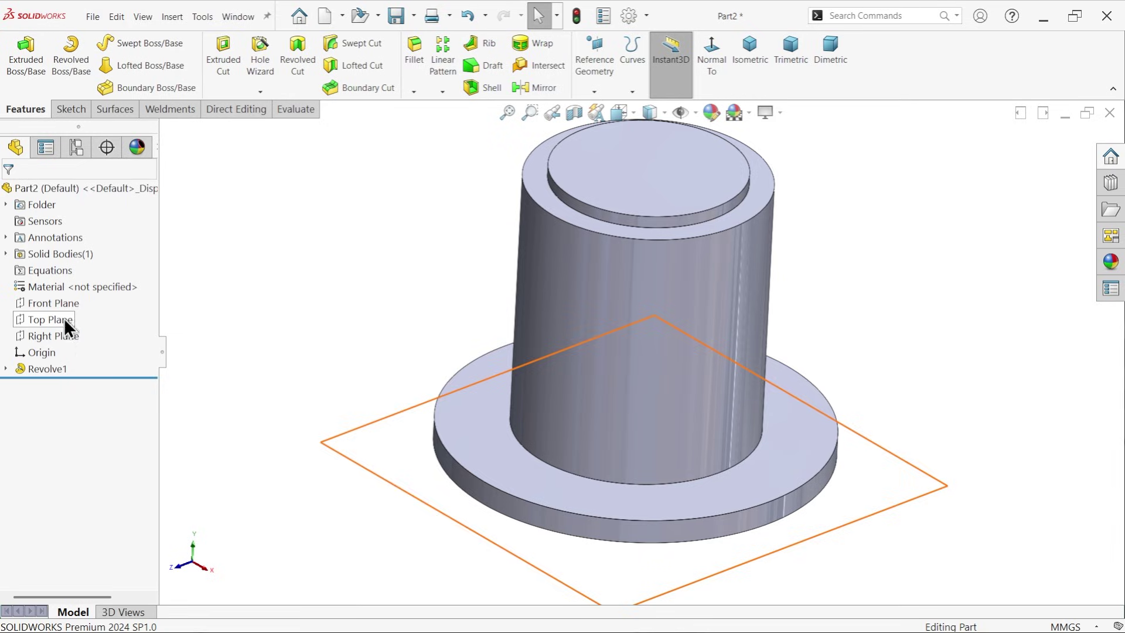
- Start a sketch on the Front Plane and draw a circle about 73 mm in diameter on the middle of the body
left_click(62, 302)
left_click(70, 286)
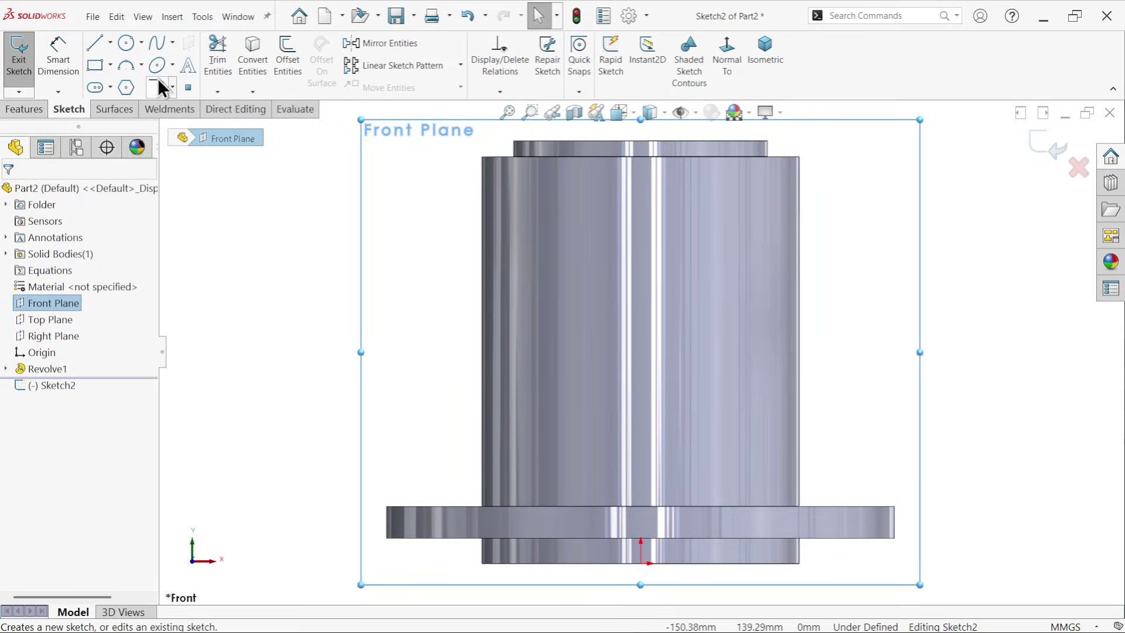
left_click(127, 42)
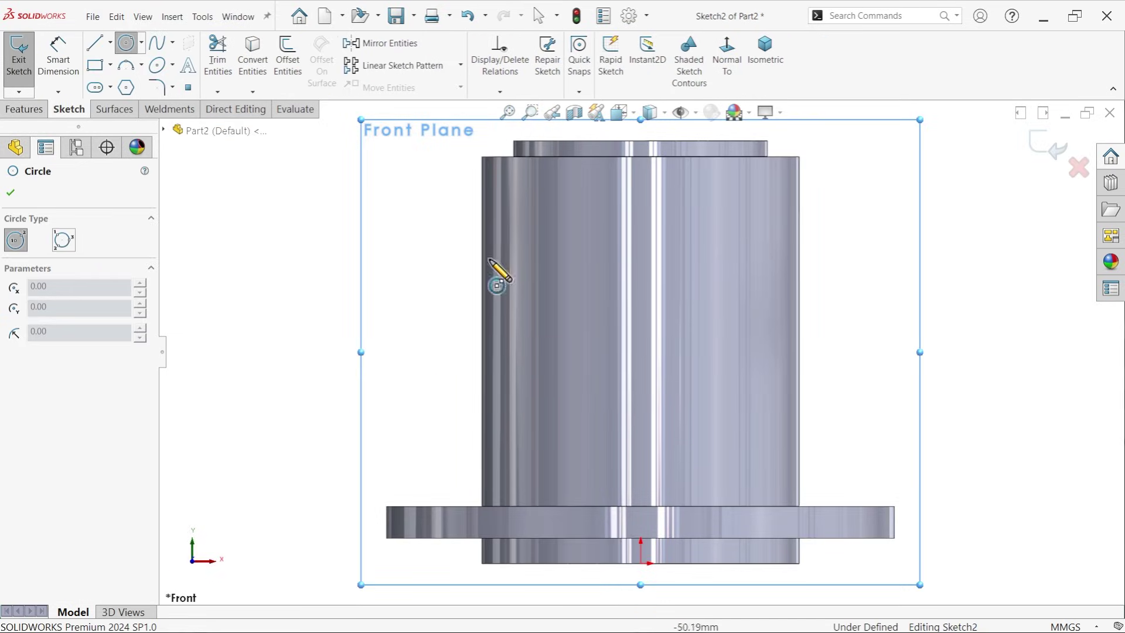
left_click(644, 344)
left_click(757, 374)
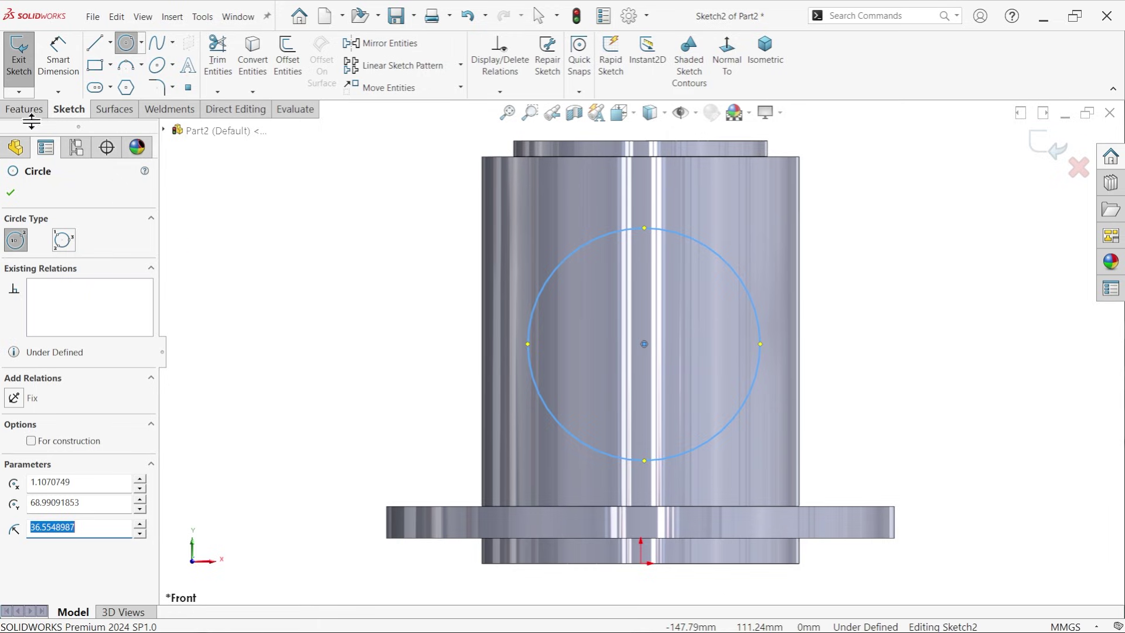
- Draw a centerline about 69 mm long from the origin up to the circle's center
left_click(109, 43)
left_click(125, 79)
scroll(695, 381, "up", 2)
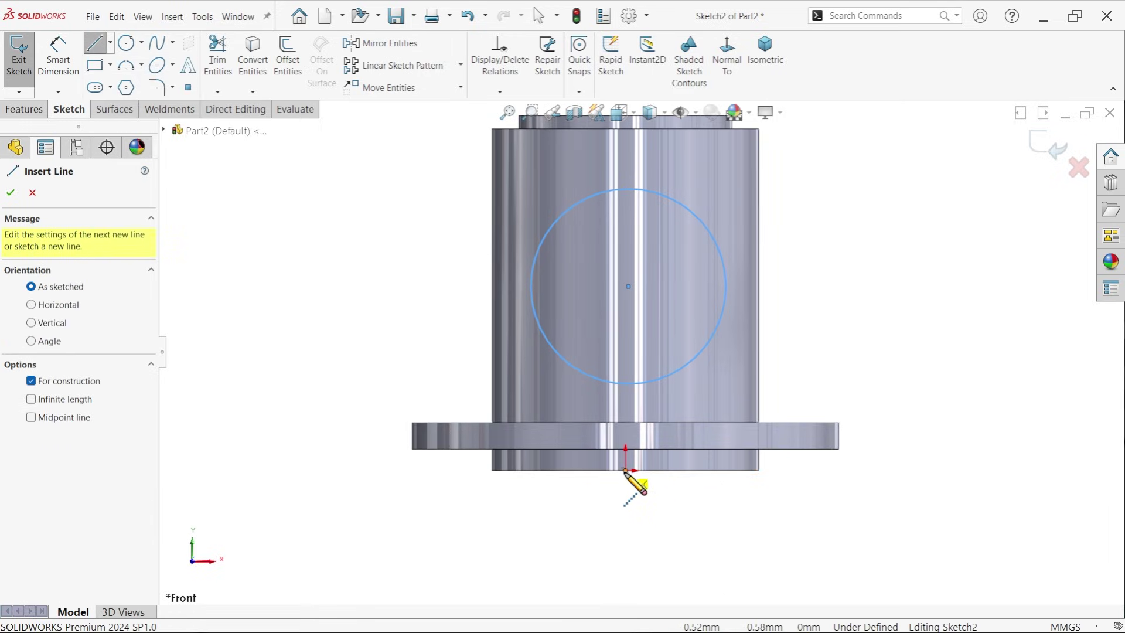
left_click(625, 469)
left_click(629, 287)
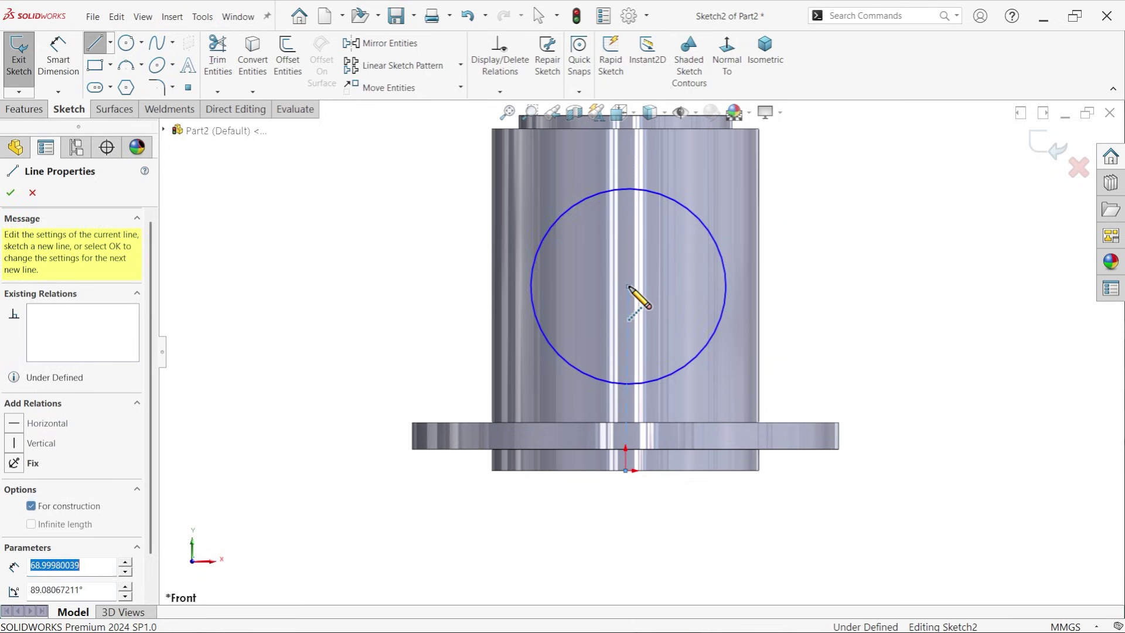
key("Escape")
- Make the centerline between the origin and the circle's center vertical
scroll(670, 296, "up", 2)
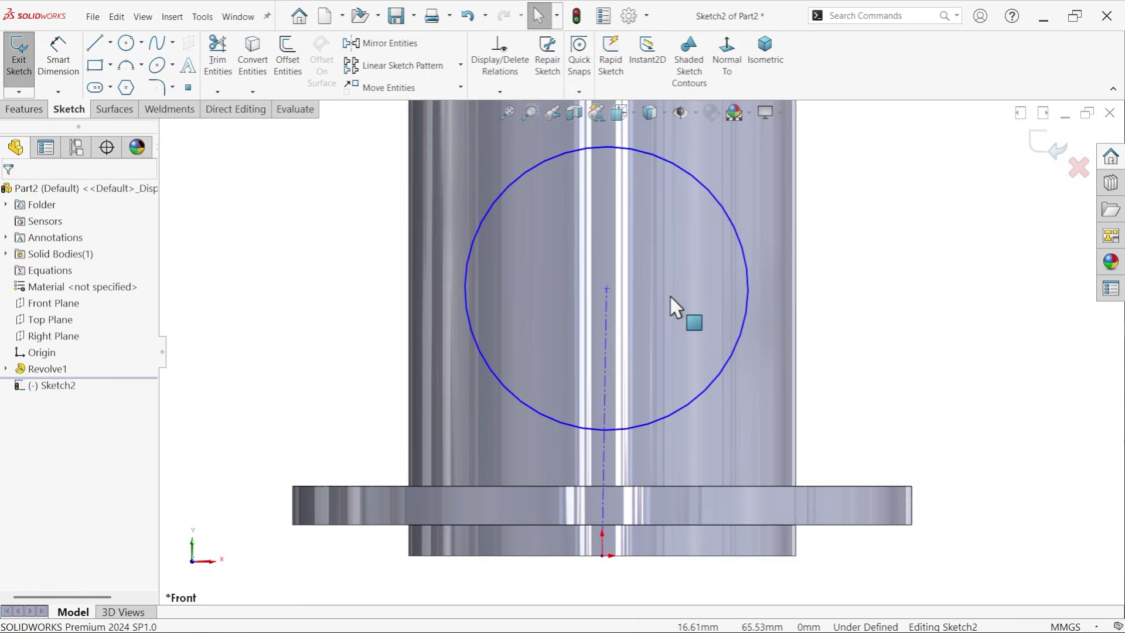
left_click(606, 350)
left_click(609, 328)
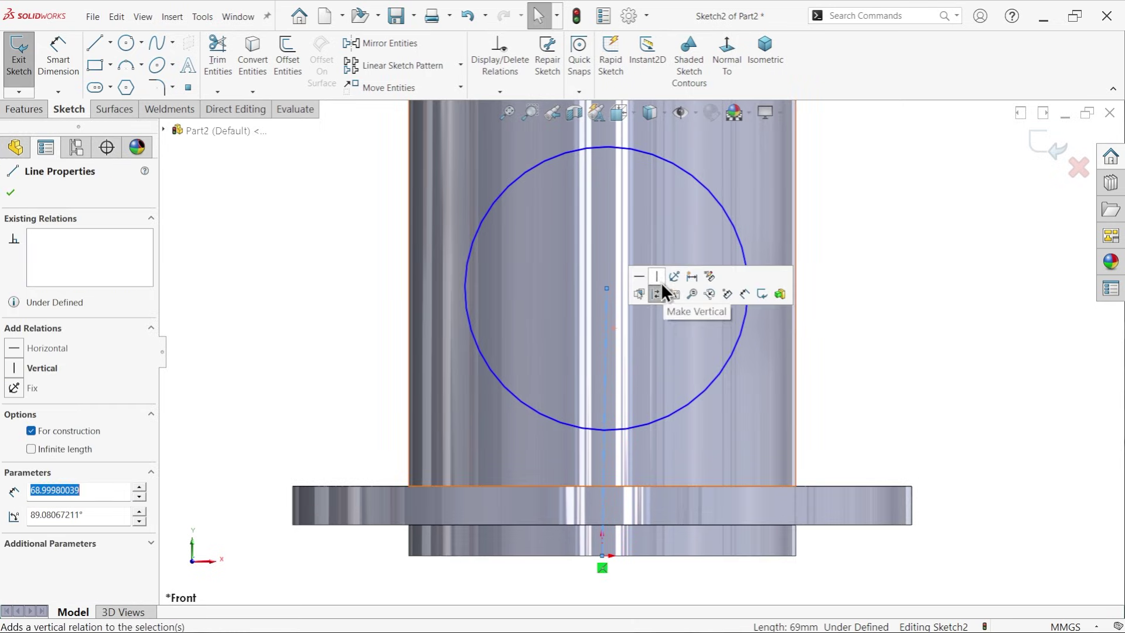
left_click(657, 278)
- Dimension the circle's diameter to 80 mm
left_click(58, 59)
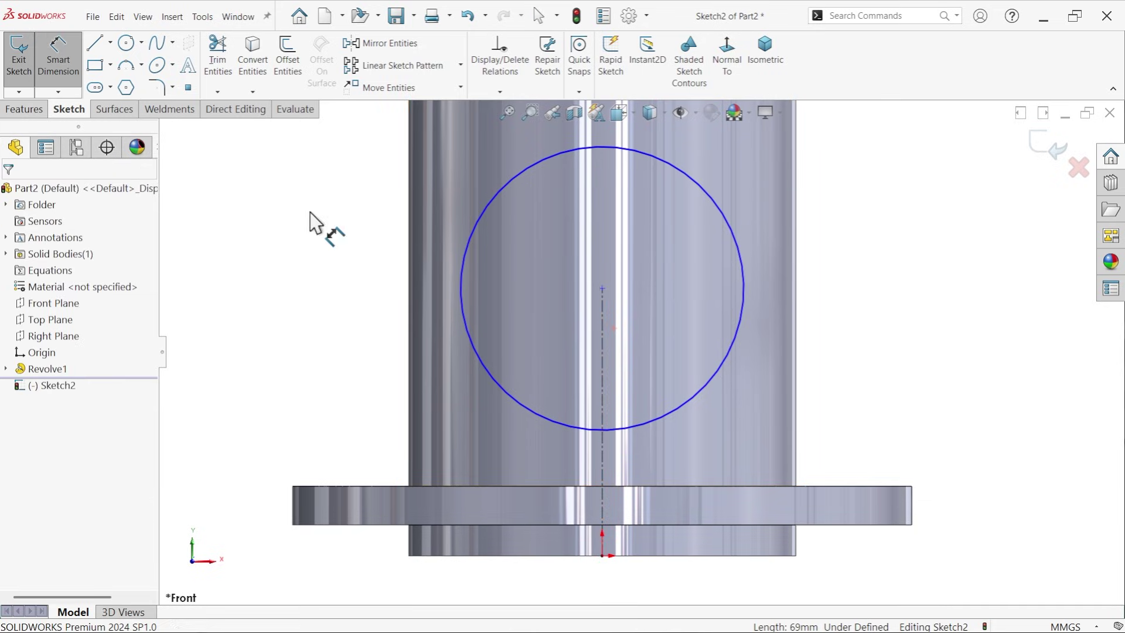
left_click(462, 280)
left_click(371, 288)
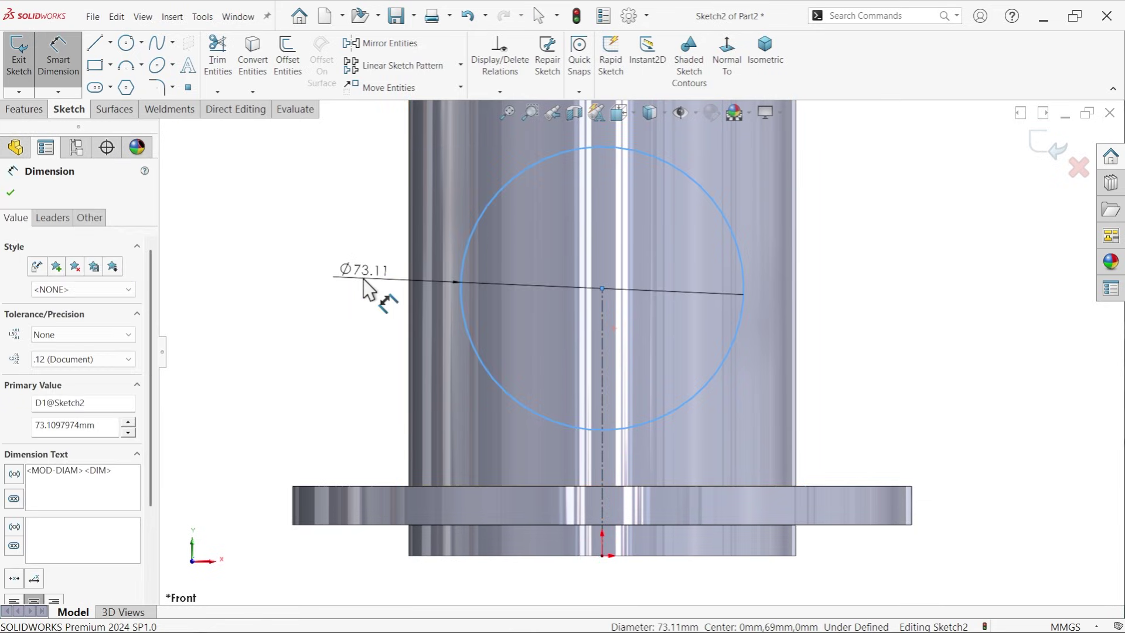
type("80")
key("Return")
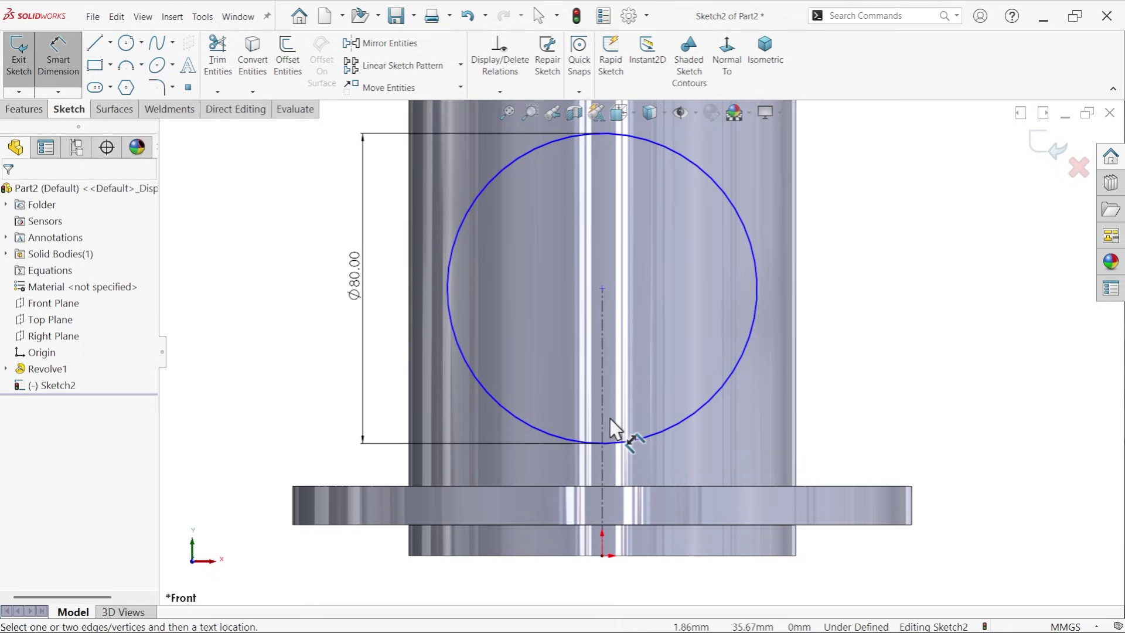
- Dimension the vertical centerline from the origin to the circle's center to 60 mm
left_click(602, 428)
left_click(282, 402)
type("60")
key("Return")
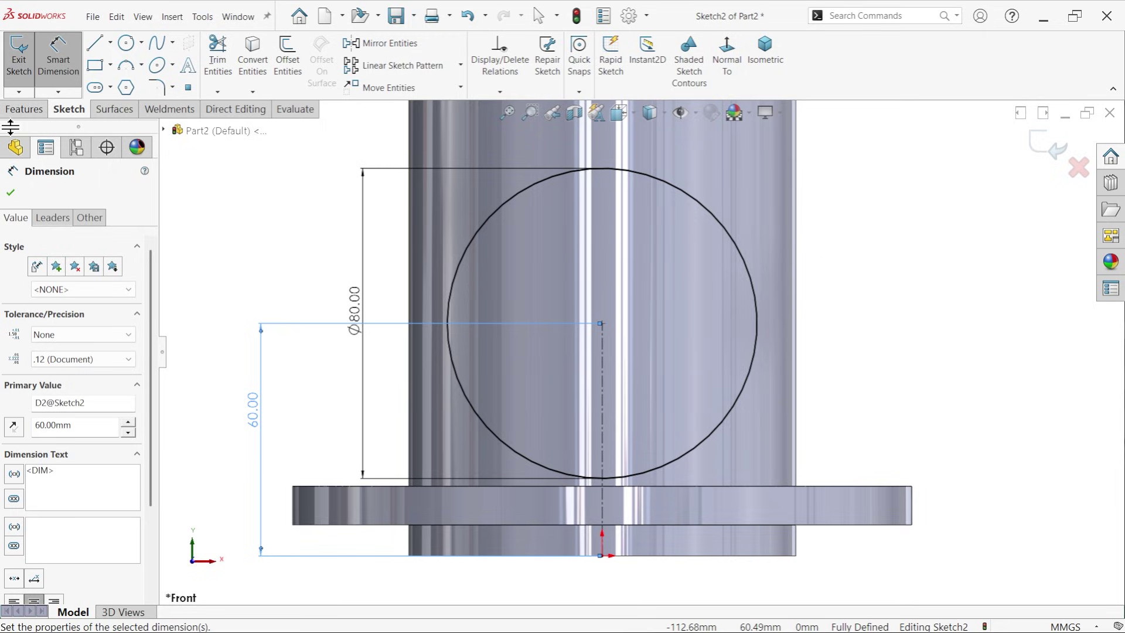
- Extrude the circle 120 mm with the Mid Plane end condition, merging the result with the body
left_click(23, 109)
left_click(26, 59)
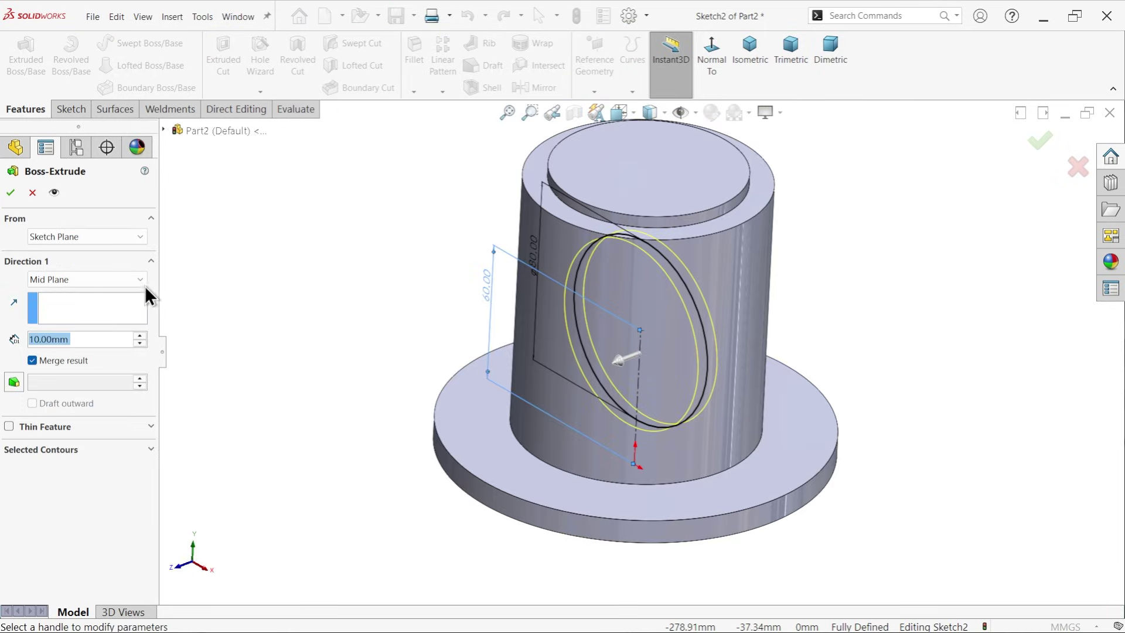
left_click(56, 280)
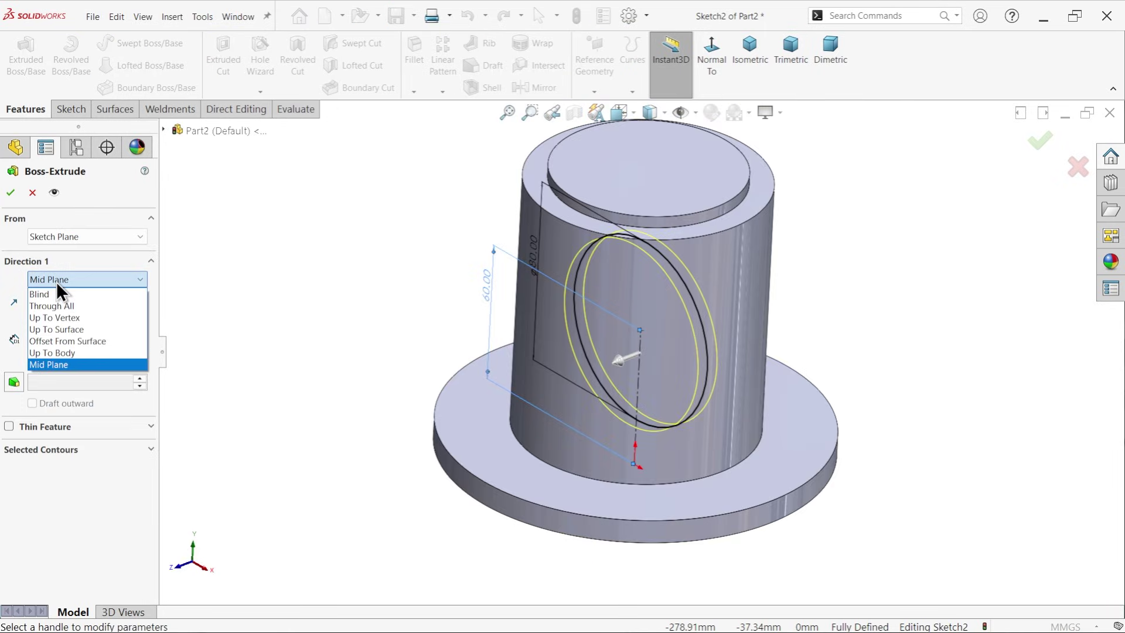
left_click(62, 365)
left_click_drag(82, 339, 6, 333)
type("120")
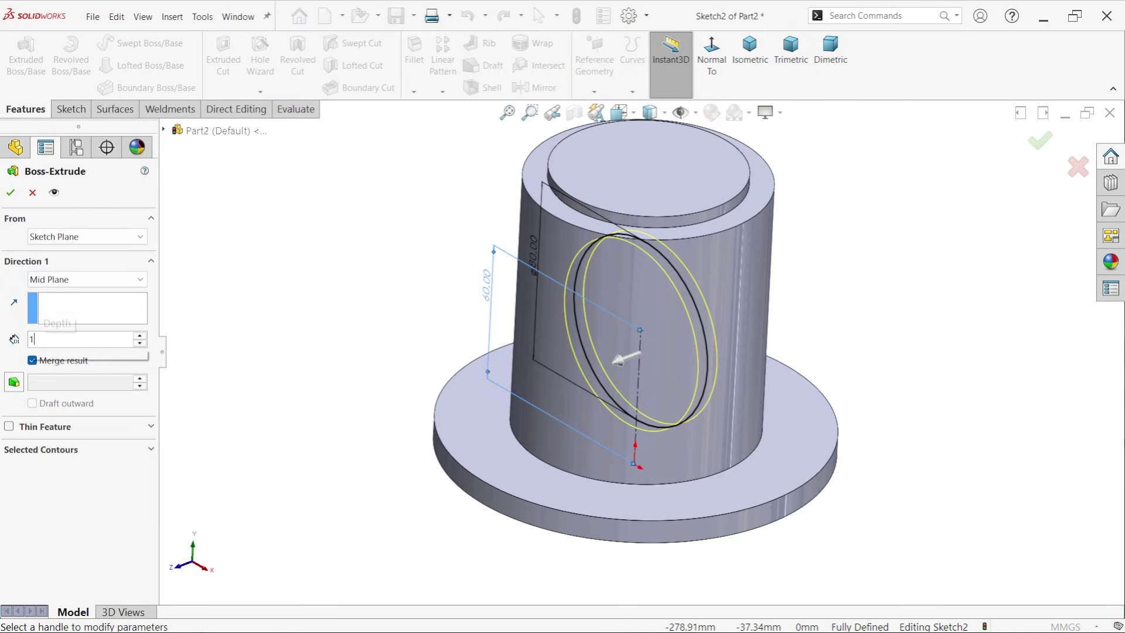
key("Return")
scroll(832, 317, "down", 3)
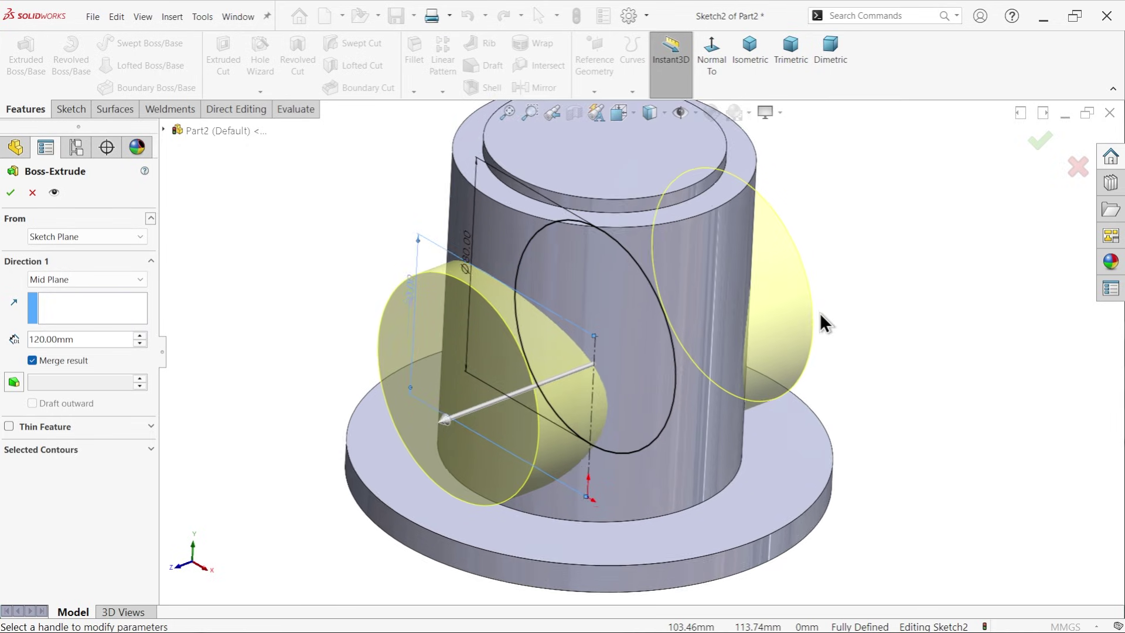
scroll(653, 348, "up", 1)
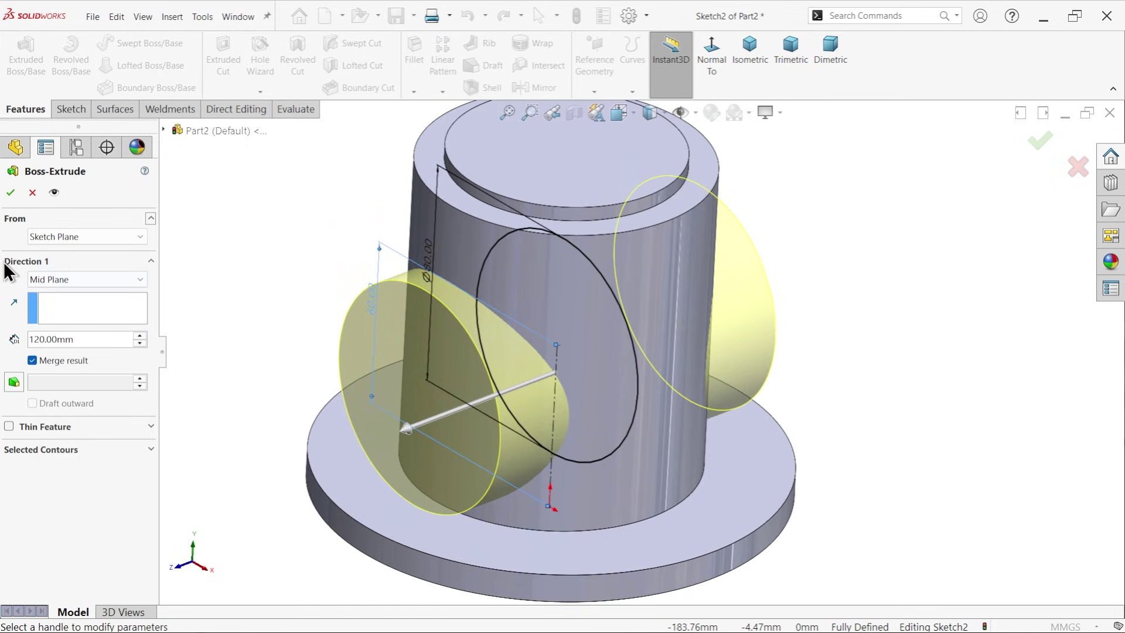
left_click(11, 193)
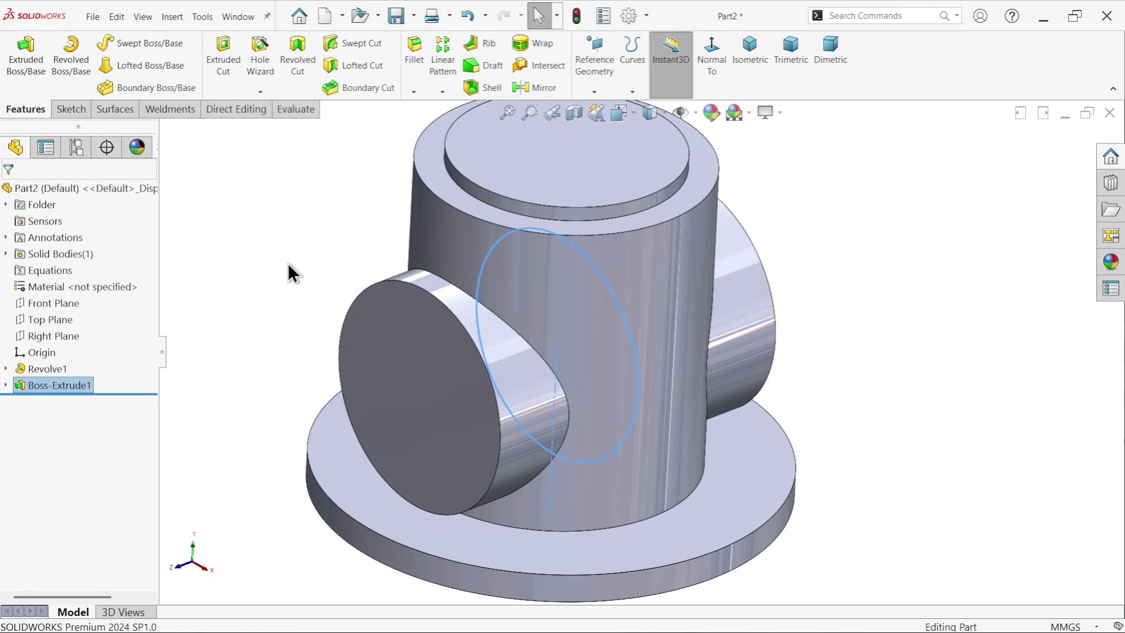
scroll(659, 349, "down", 1)
middle_click_drag(658, 349, 345, 536)
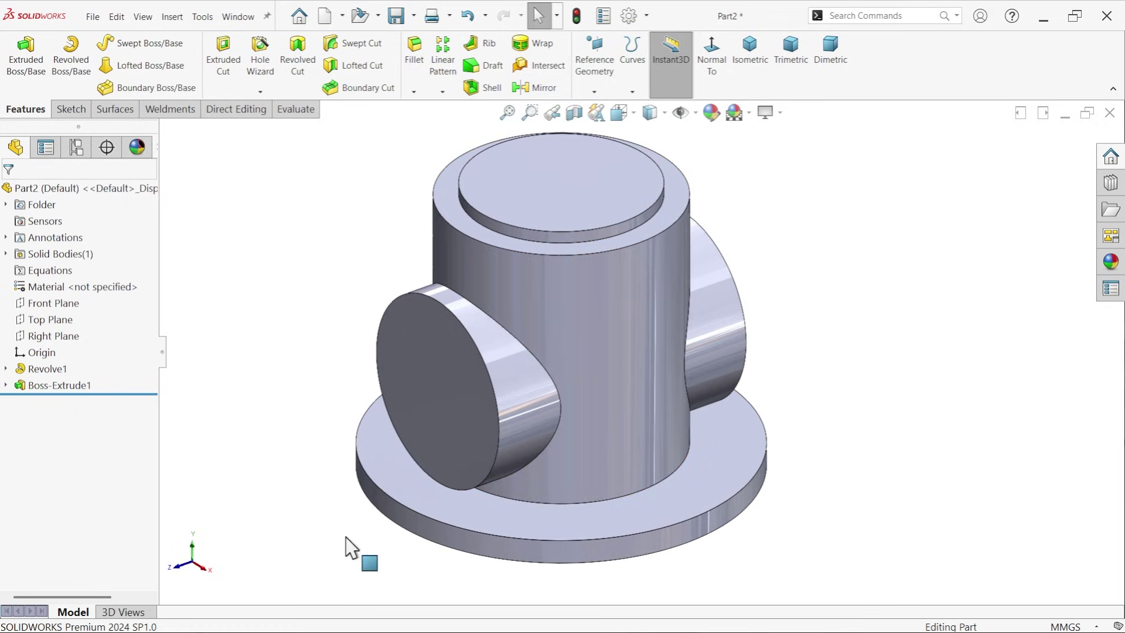
- Switch to the valve body drawing image and examine the bore diameters and depths in Section A-A
key("alt+Tab")
mouse_move(334, 414)
left_mouse_down()
mouse_move(548, 402)
mouse_move(586, 539)
left_mouse_up()
left_click_drag(583, 240, 556, 410)
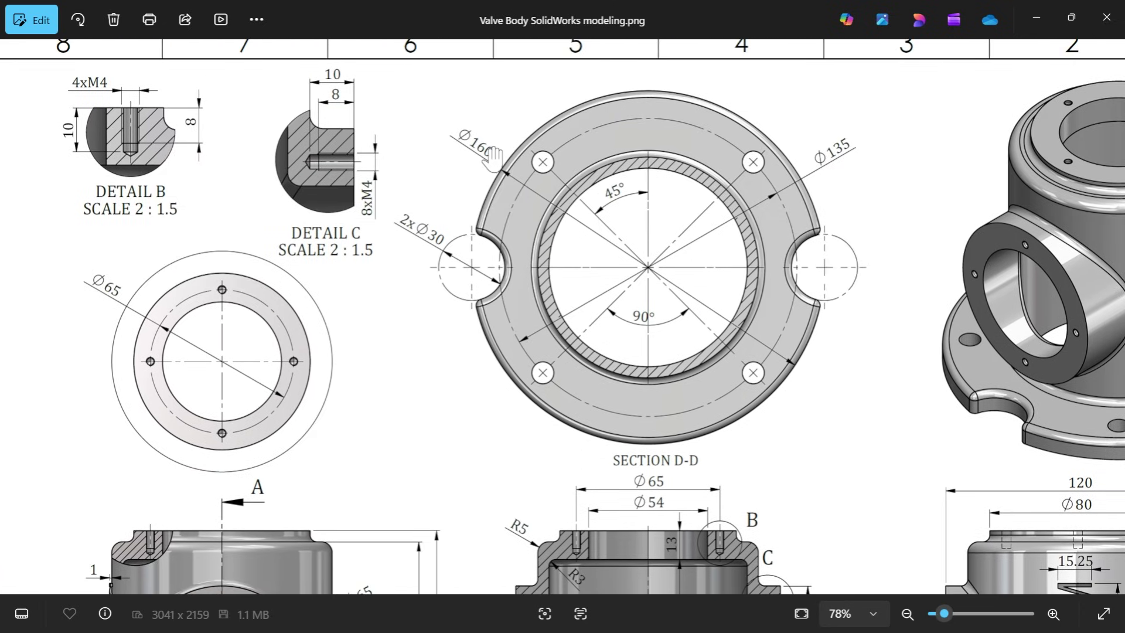
left_click_drag(577, 449, 542, 186)
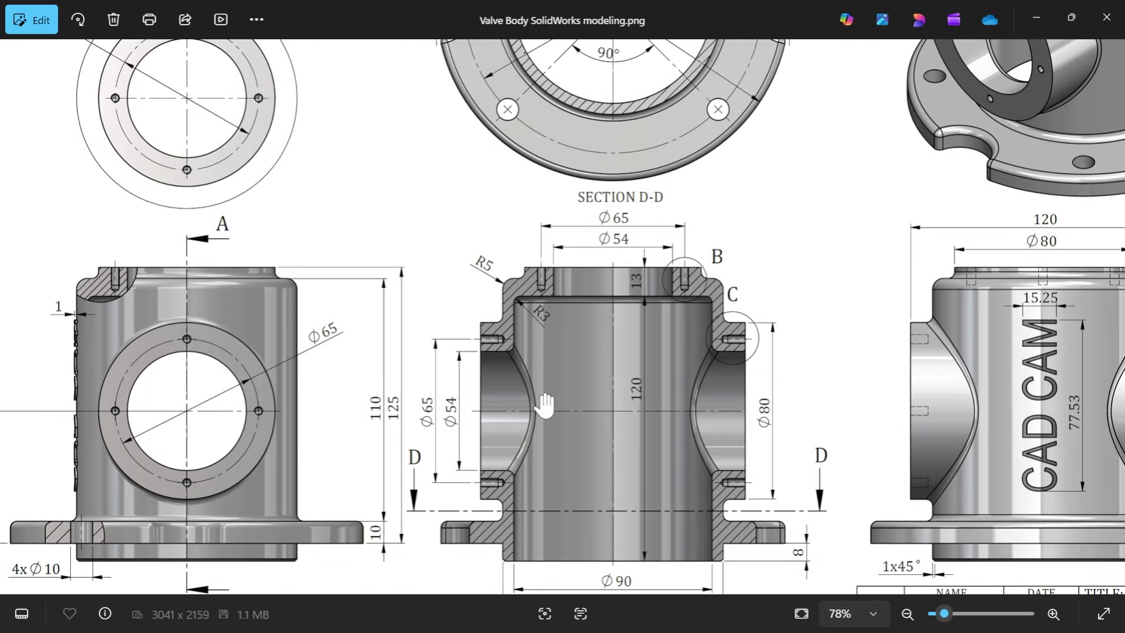
left_click_drag(545, 404, 551, 318)
scroll(596, 369, "up", 2)
scroll(550, 480, "up", 1)
left_click_drag(547, 484, 572, 427)
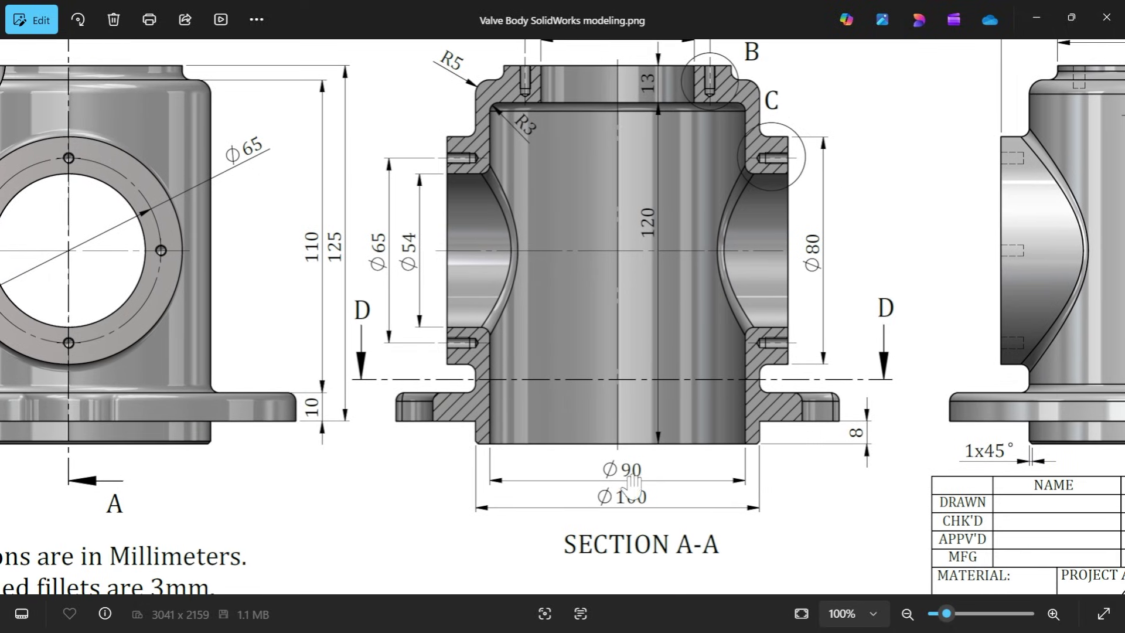
left_click_drag(632, 234, 631, 378)
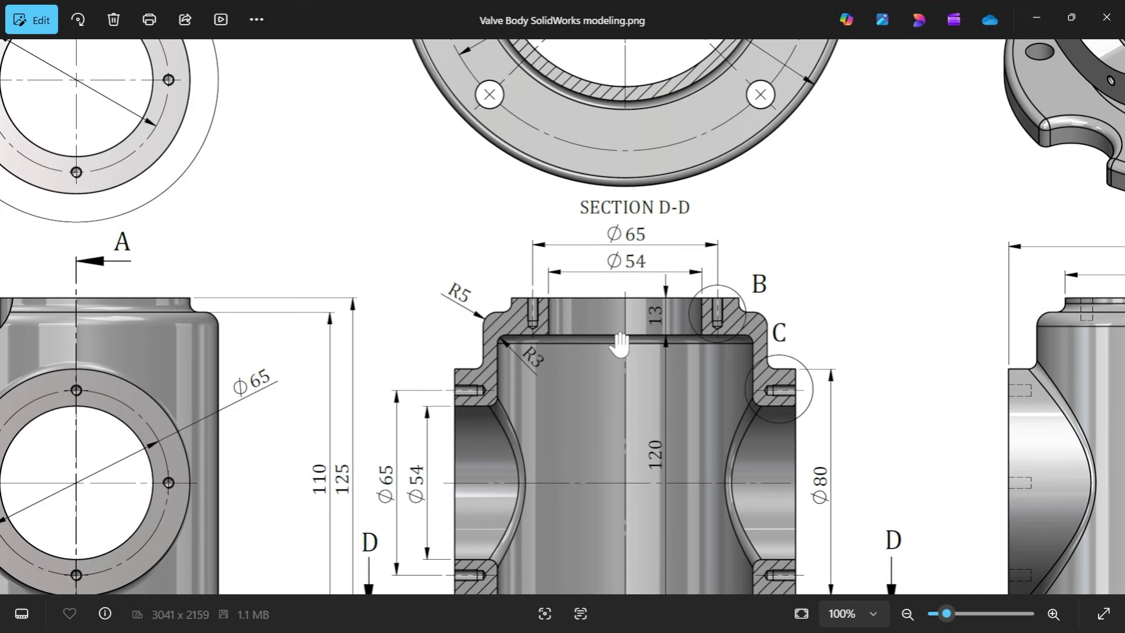
scroll(620, 343, "up", 3)
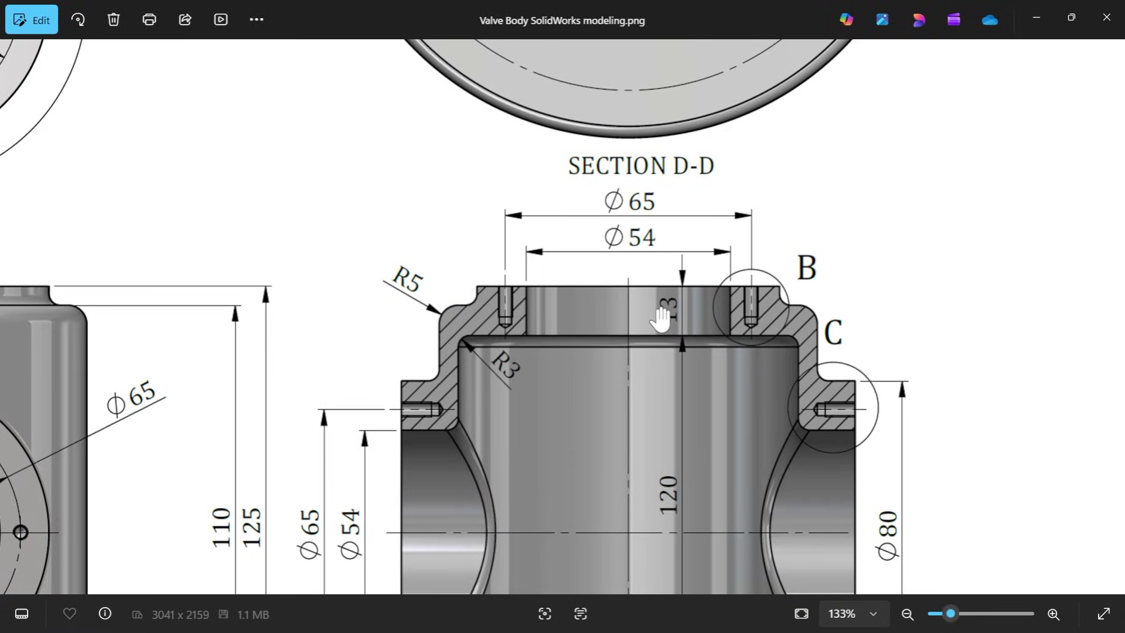
left_click_drag(615, 492, 603, 296)
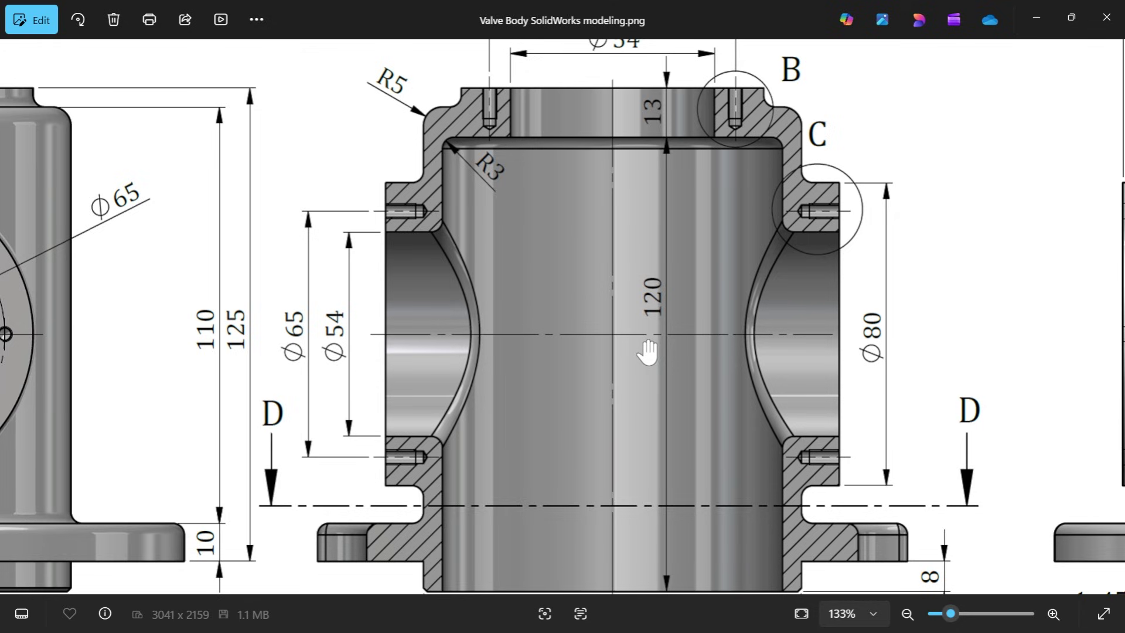
- Read the drawing's notes on units and unspecified fillets, recheck Section A-A, and return to the SOLIDWORKS model
scroll(590, 477, "down", 5)
scroll(635, 326, "left", 5)
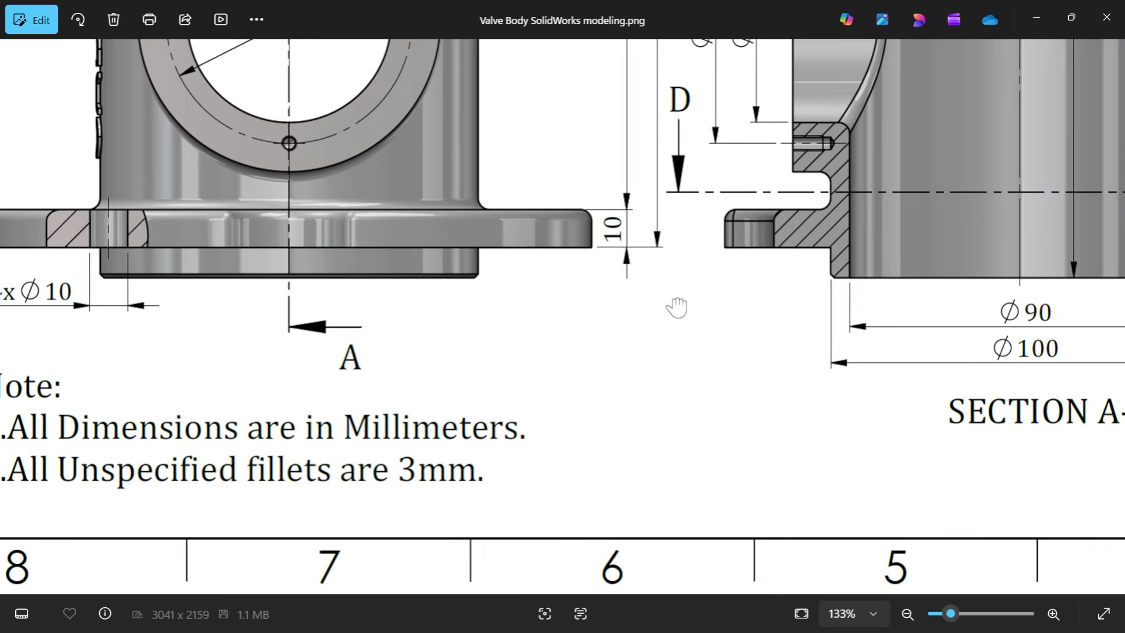
scroll(676, 308, "left", 3)
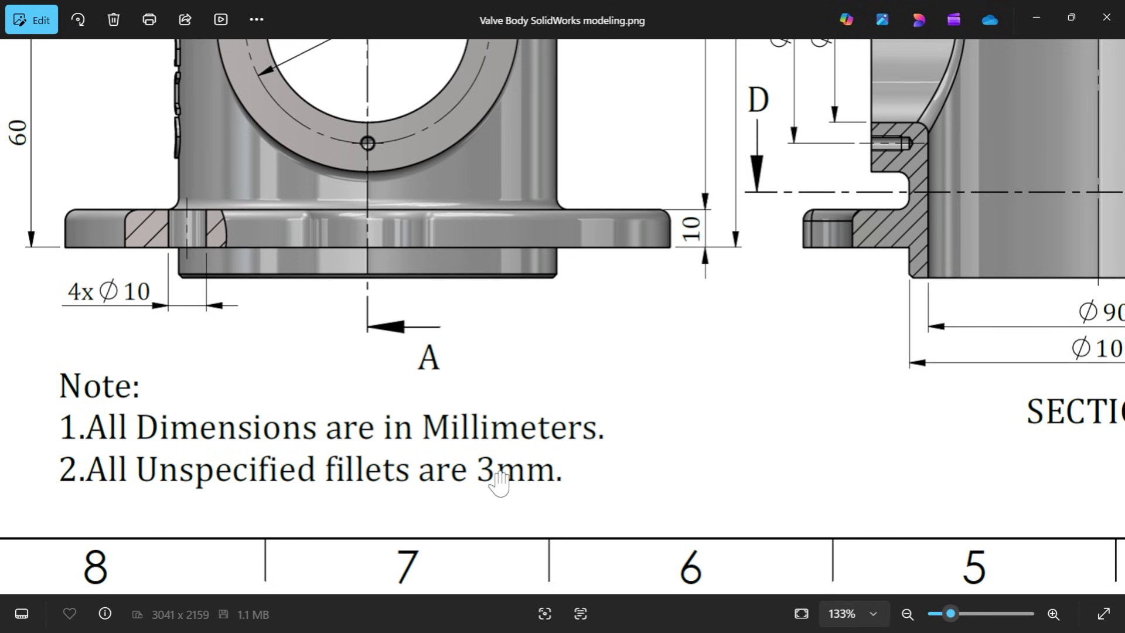
left_click_drag(754, 237, 490, 544)
scroll(565, 451, "down", 2, "ctrl")
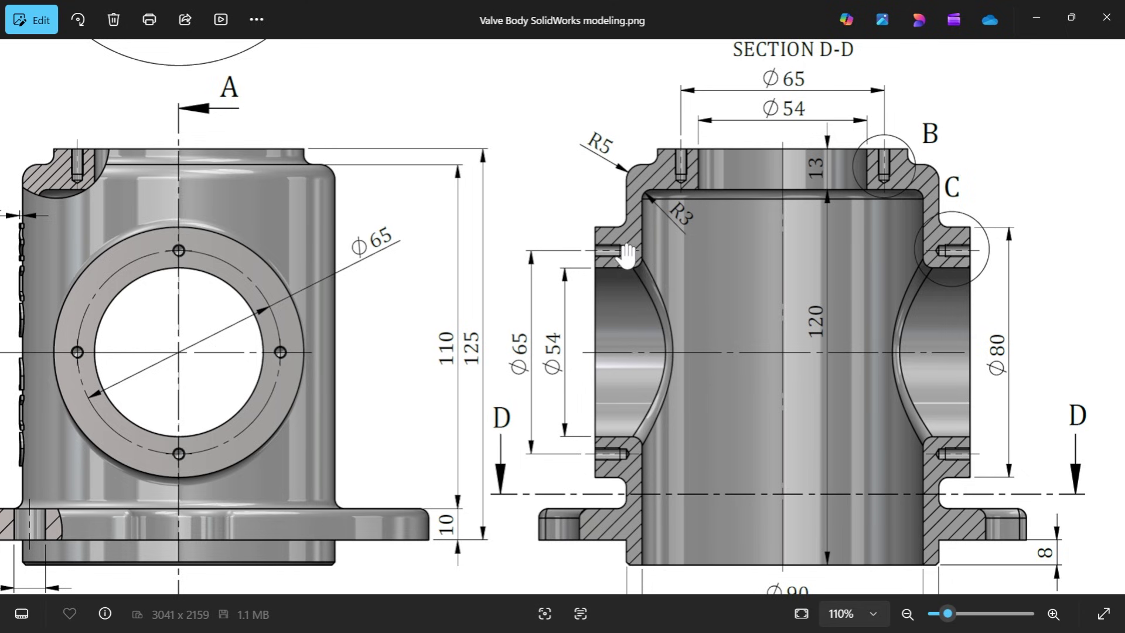
scroll(600, 298, "down", 2, "ctrl")
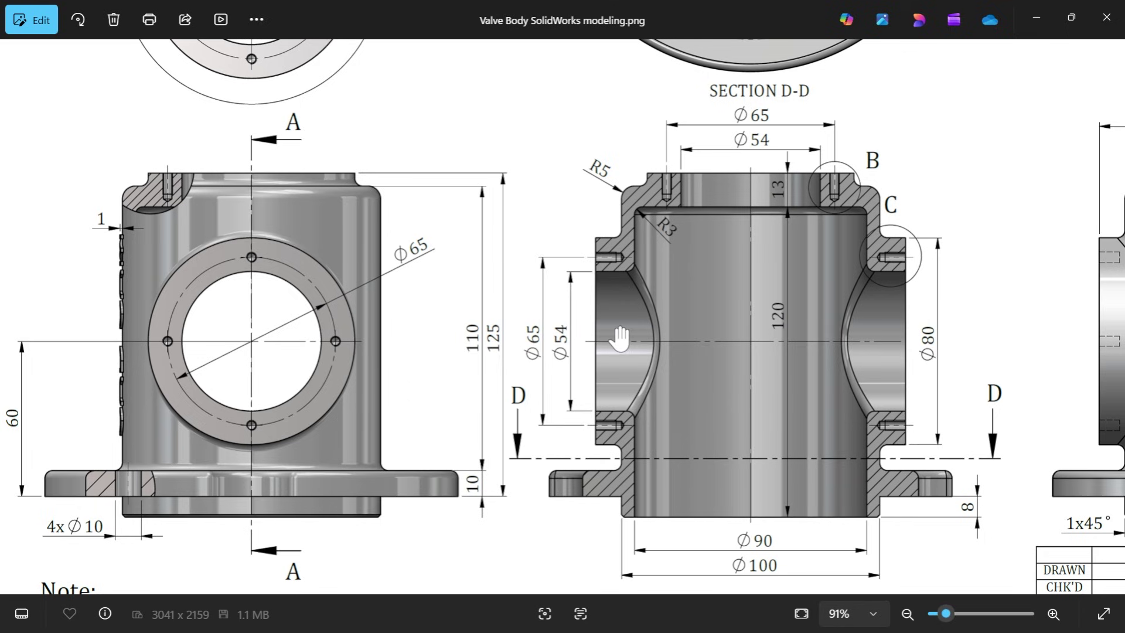
left_click(1036, 17)
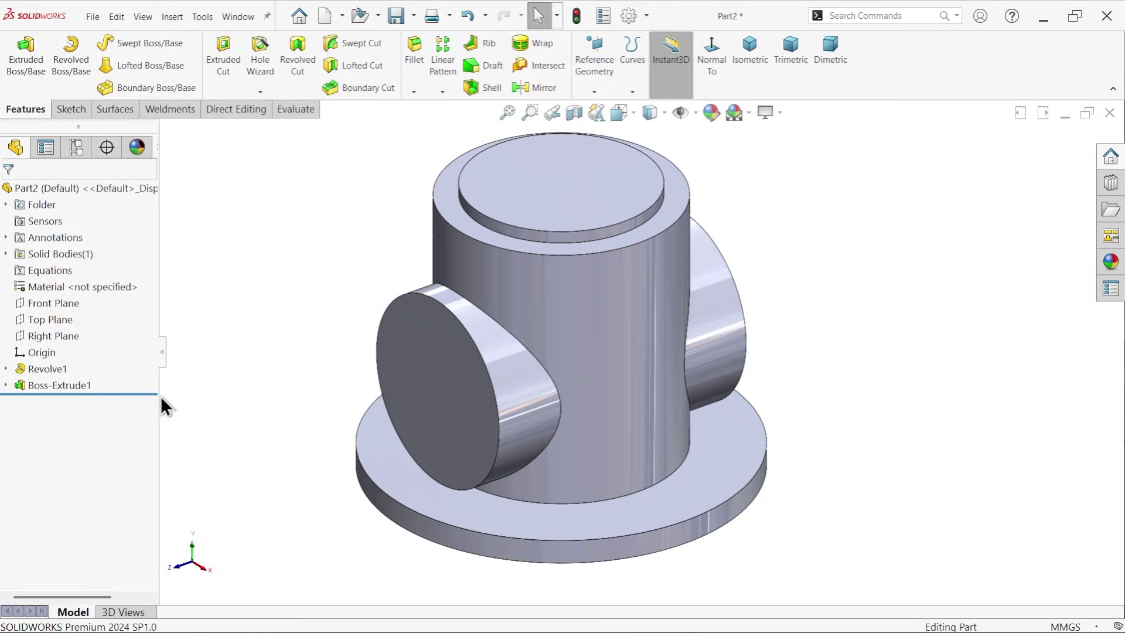
- Start a sketch on the Right Plane and draw a 133 mm vertical line from the body's top center to the origin
left_click(44, 336)
left_click(54, 317)
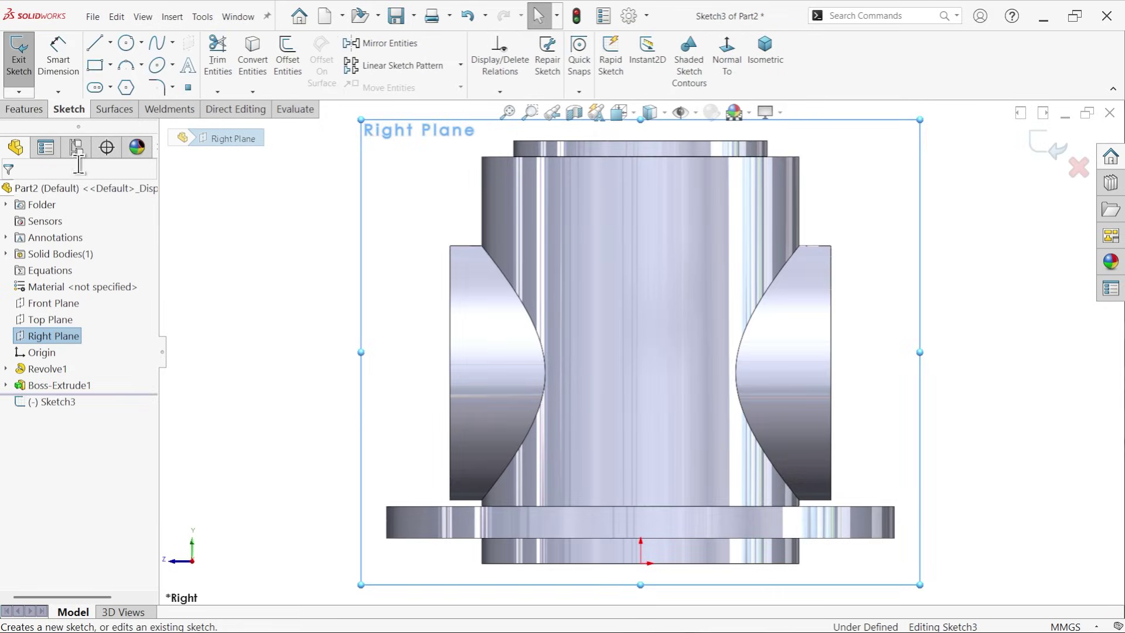
left_click(96, 43)
mouse_move(640, 140)
left_mouse_down()
mouse_move(616, 272)
mouse_move(640, 562)
left_mouse_up()
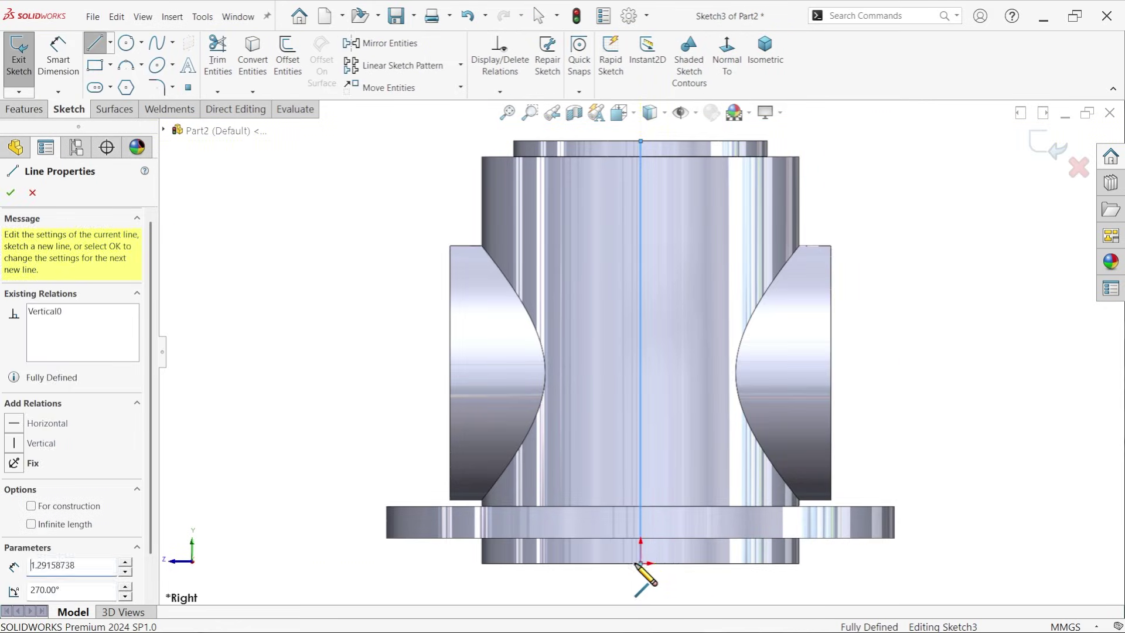
- Close a stepped half profile about 40 mm wide with a neck about 28 mm wide and 19 mm tall, and make its axis line construction geometry
left_click(513, 562)
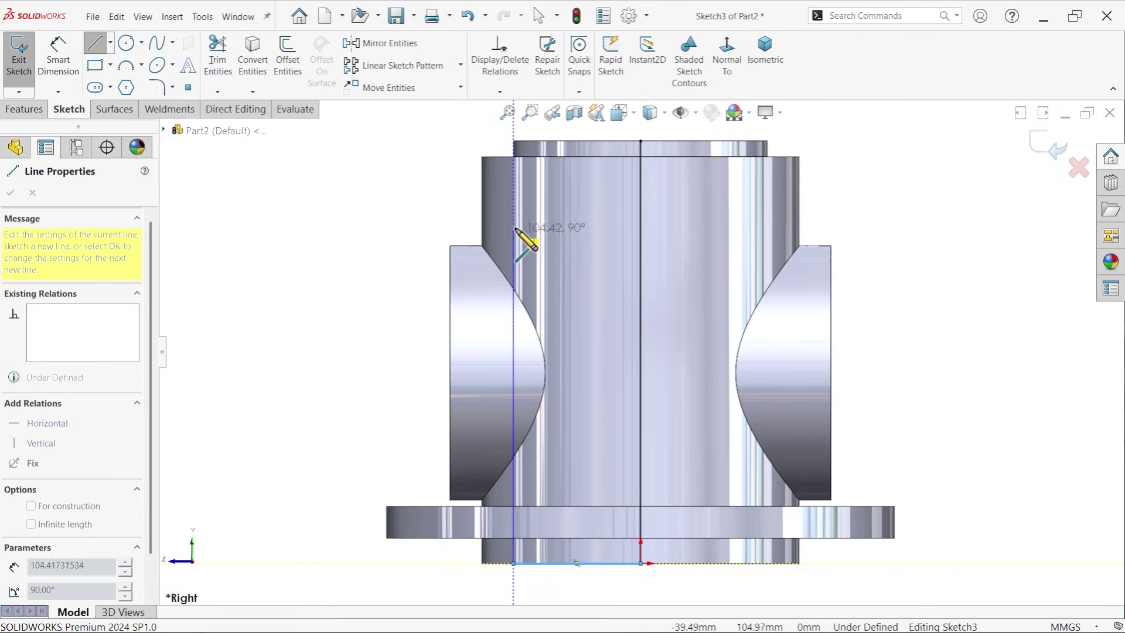
left_click(514, 201)
left_click(553, 201)
left_click(552, 140)
left_click(640, 140)
right_click(668, 196)
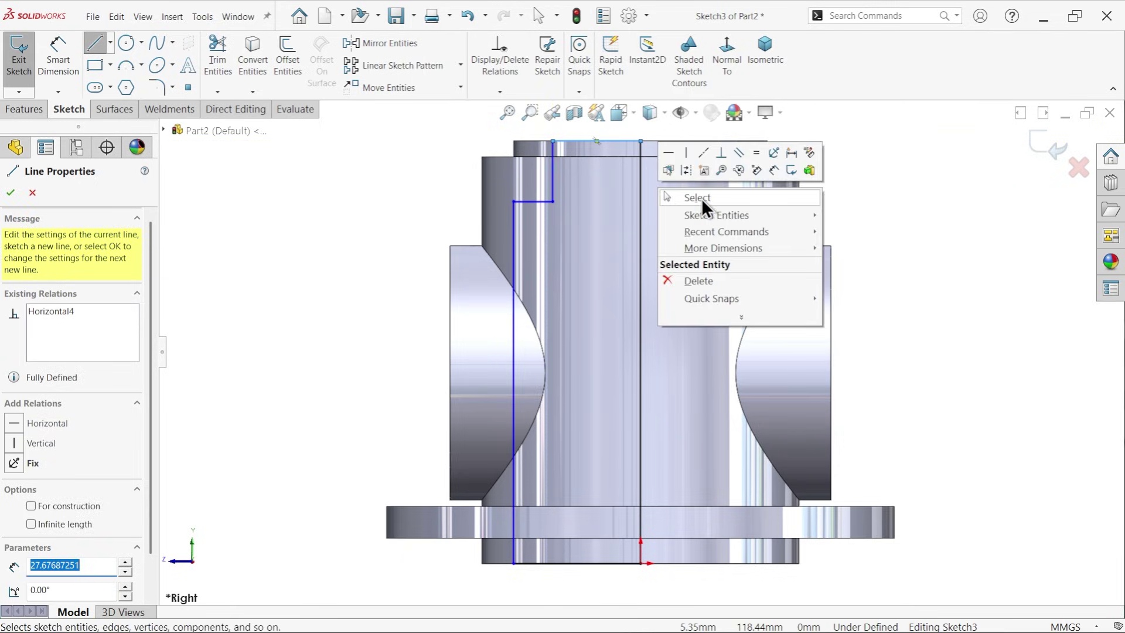
left_click(701, 198)
left_click(641, 240)
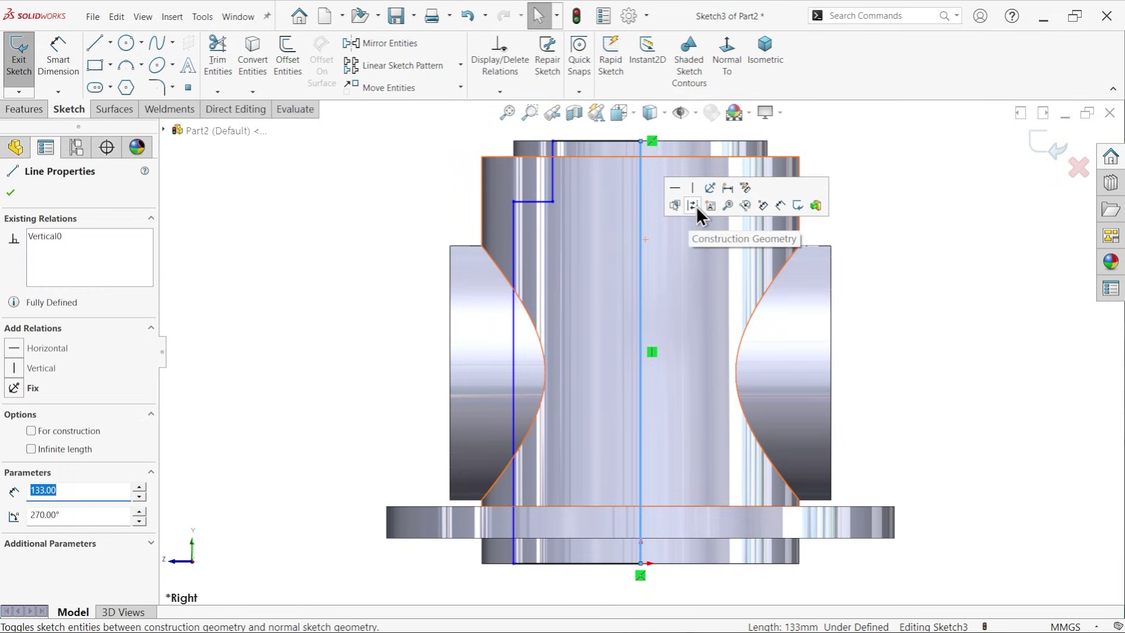
left_click(693, 205)
- Dimension the profile's long vertical line as a doubled distance of 90 mm about the centerline
left_click(70, 68)
scroll(656, 405, "down", 2)
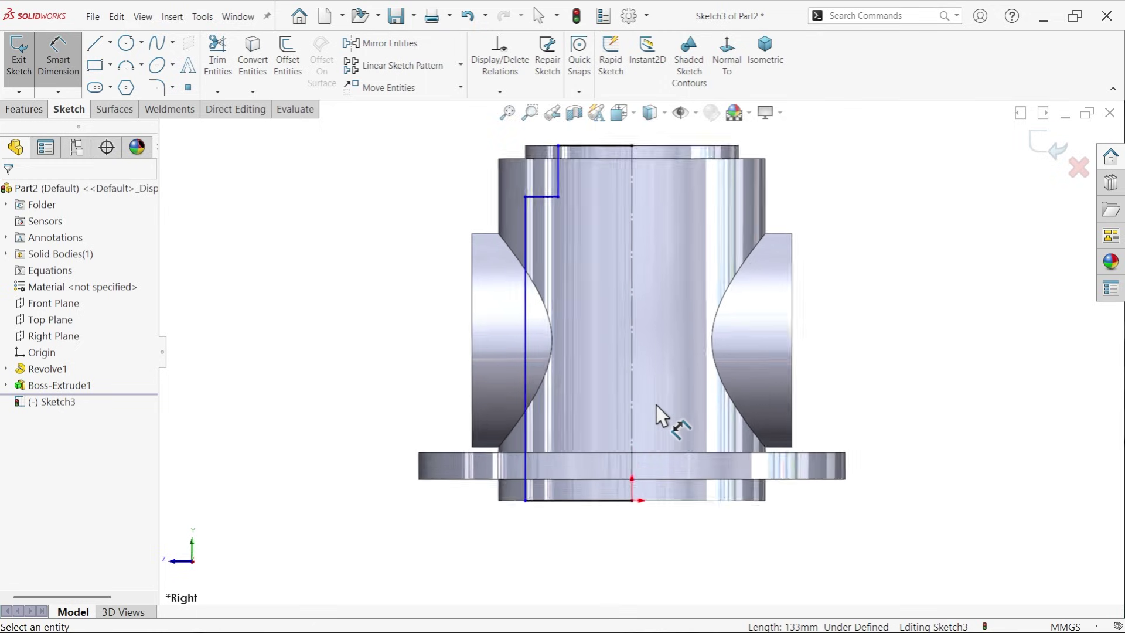
left_click(497, 441)
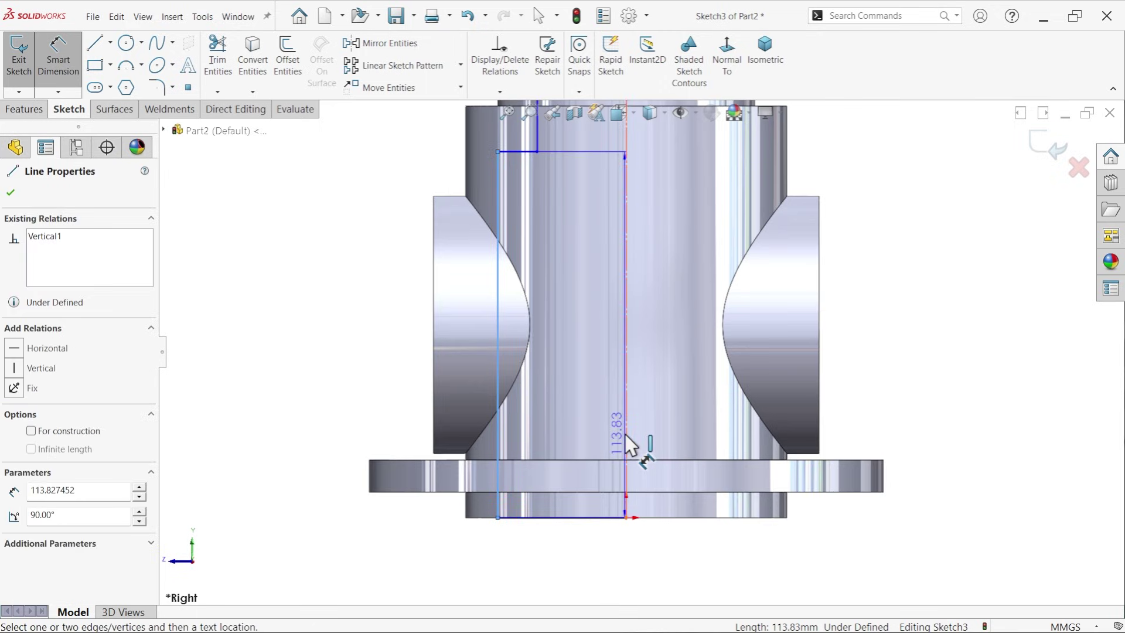
left_click(625, 434)
left_click(639, 557)
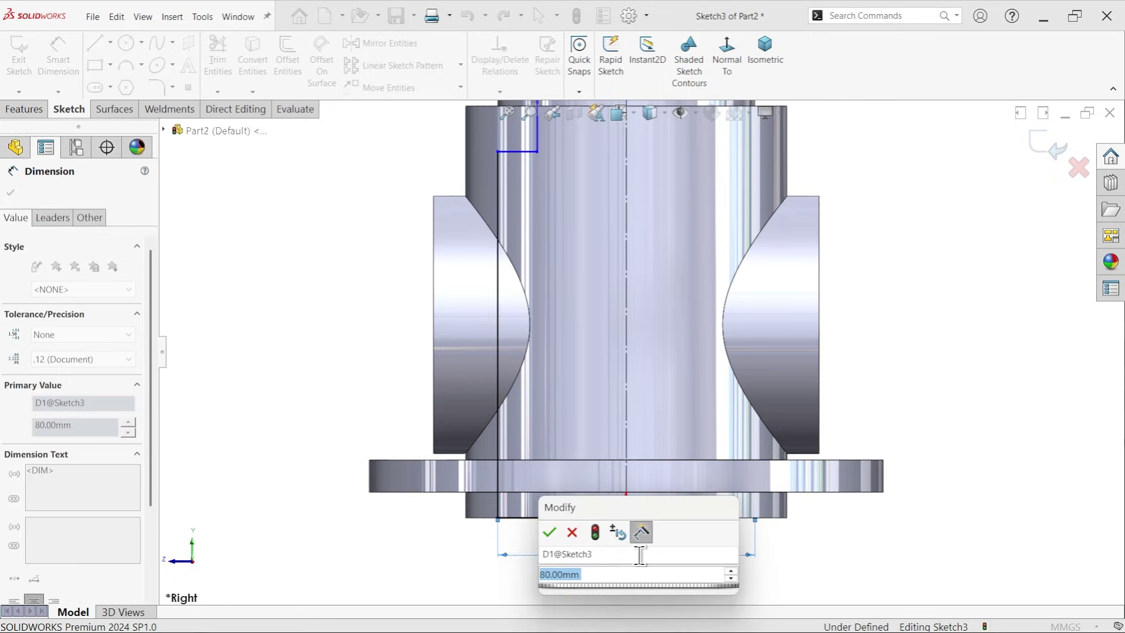
type("80")
key("Return")
- Dimension the short upper vertical line as a doubled distance of 54 mm about the centerline
scroll(608, 223, "down", 5)
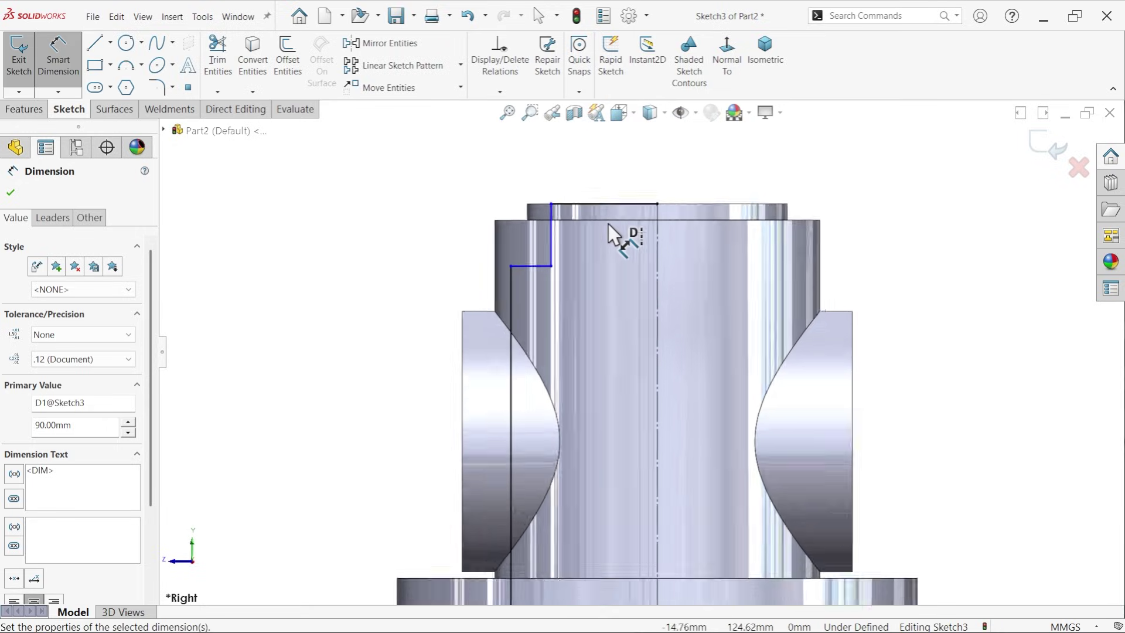
left_click(515, 231)
left_click(700, 235)
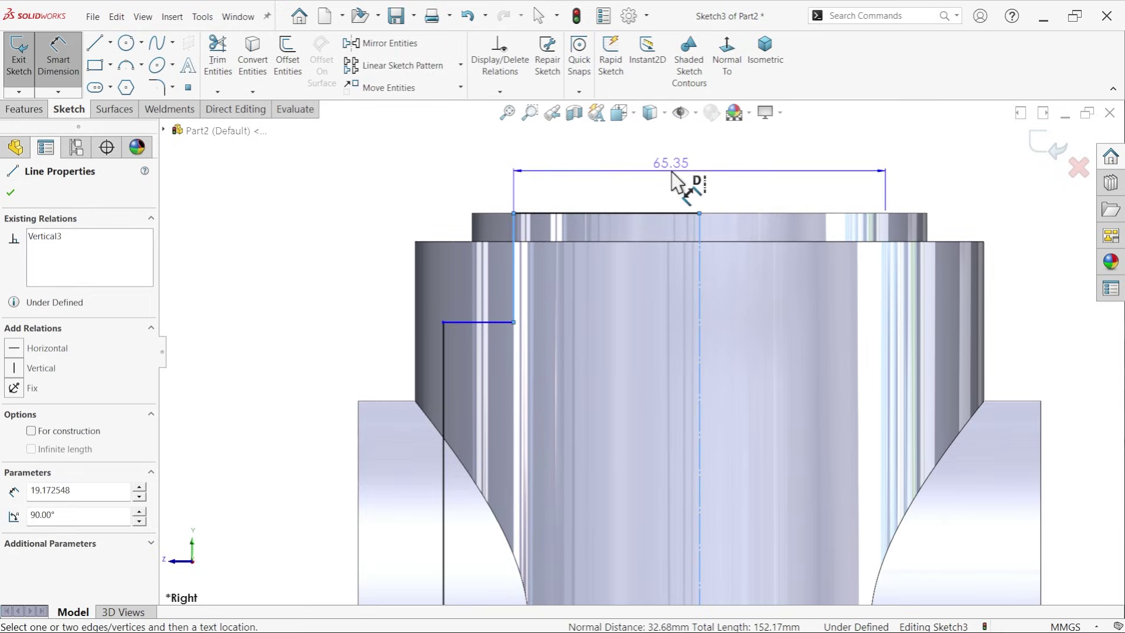
left_click(673, 170)
type("5")
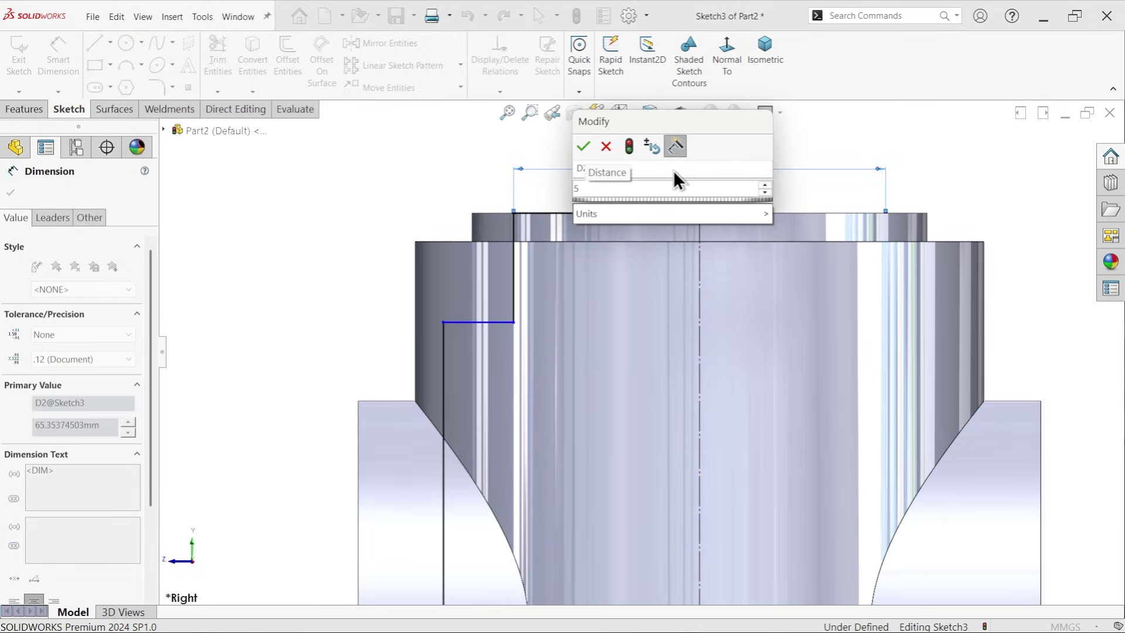
type("4")
key("Return")
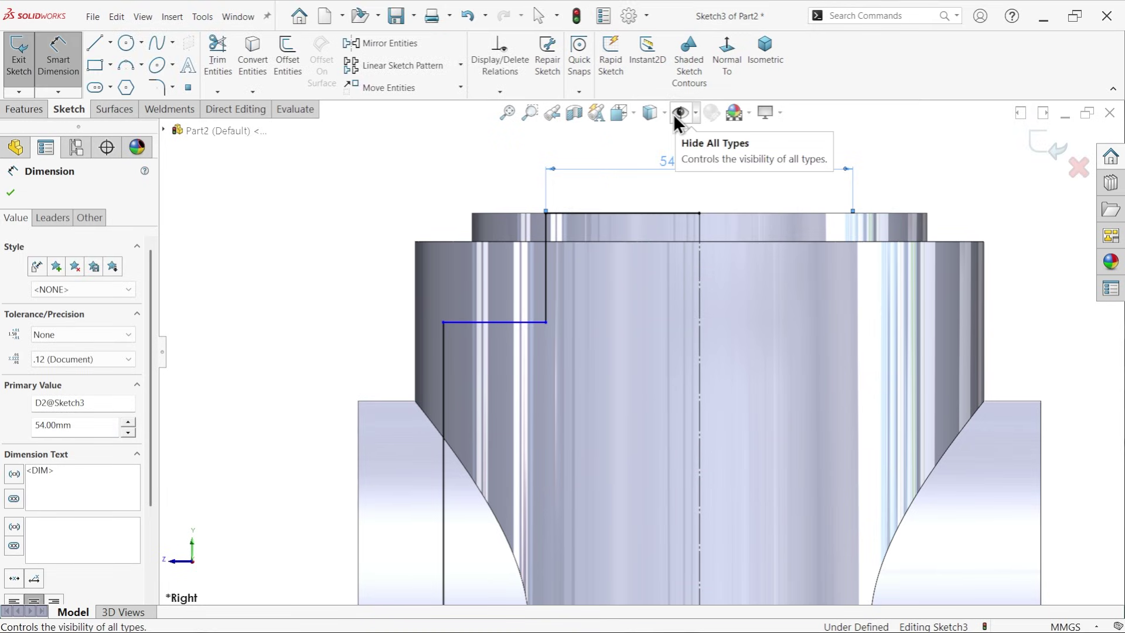
- Dimension the short upper vertical line of the profile at 13 mm
left_click(545, 287)
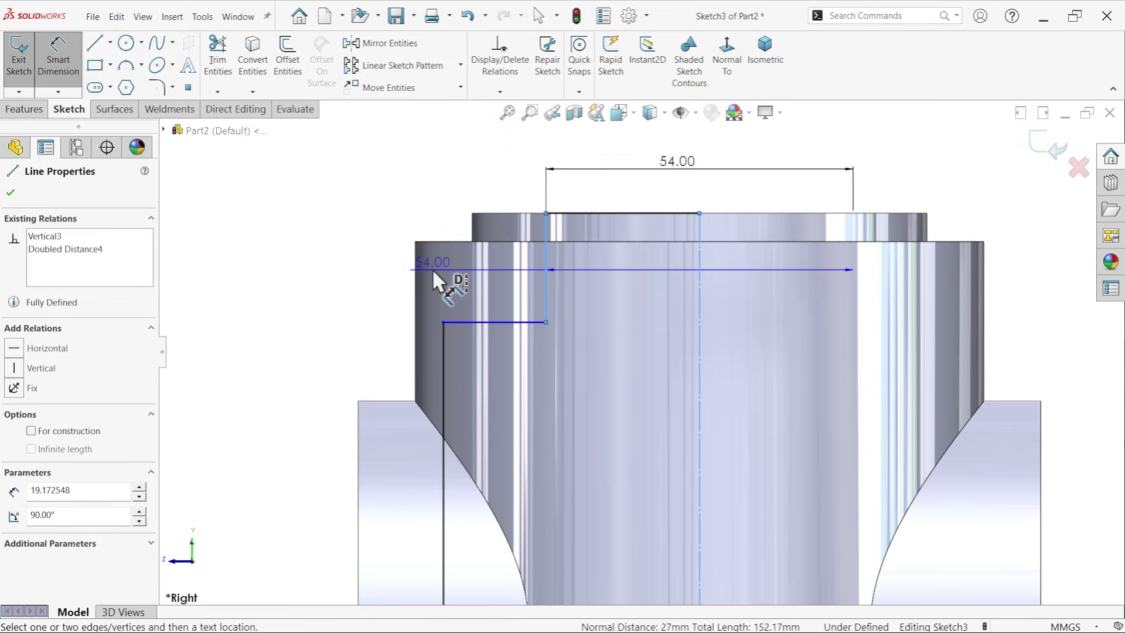
left_click(375, 261)
type("13")
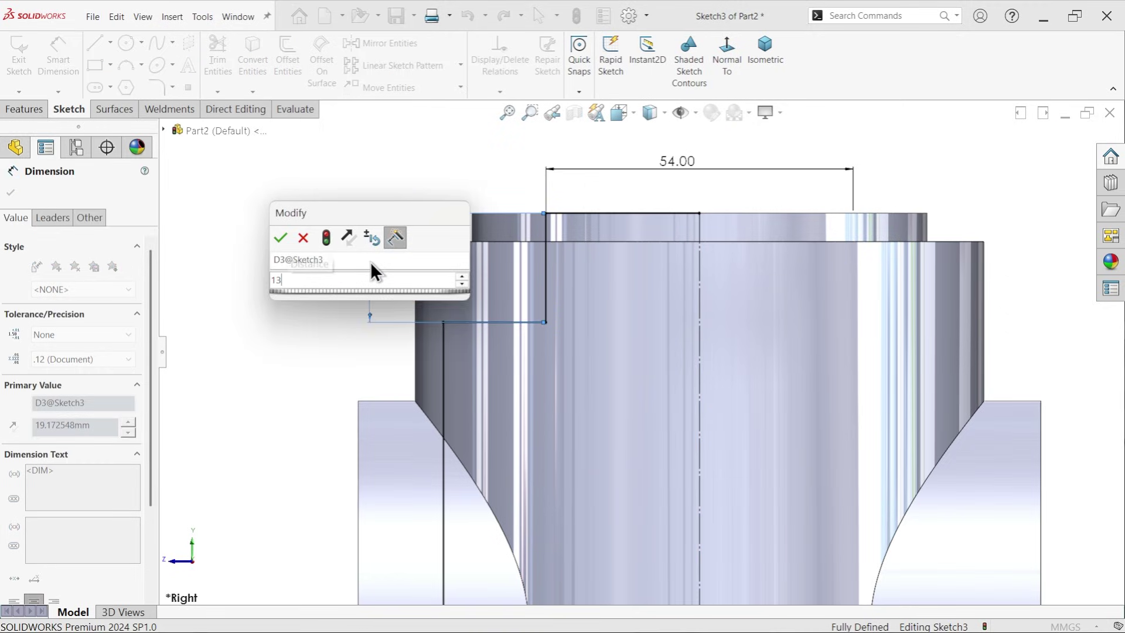
key("Return")
- Revolve-cut the profile 360 degrees about its vertical centerline, letting the open sketch be closed automatically
left_click(25, 116)
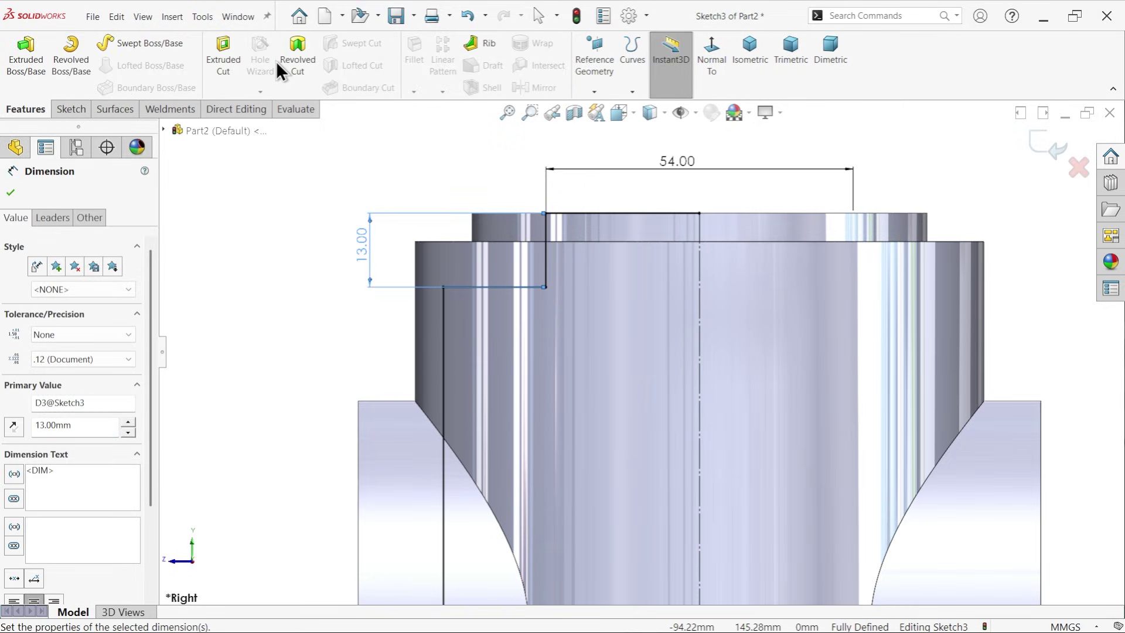
left_click(305, 67)
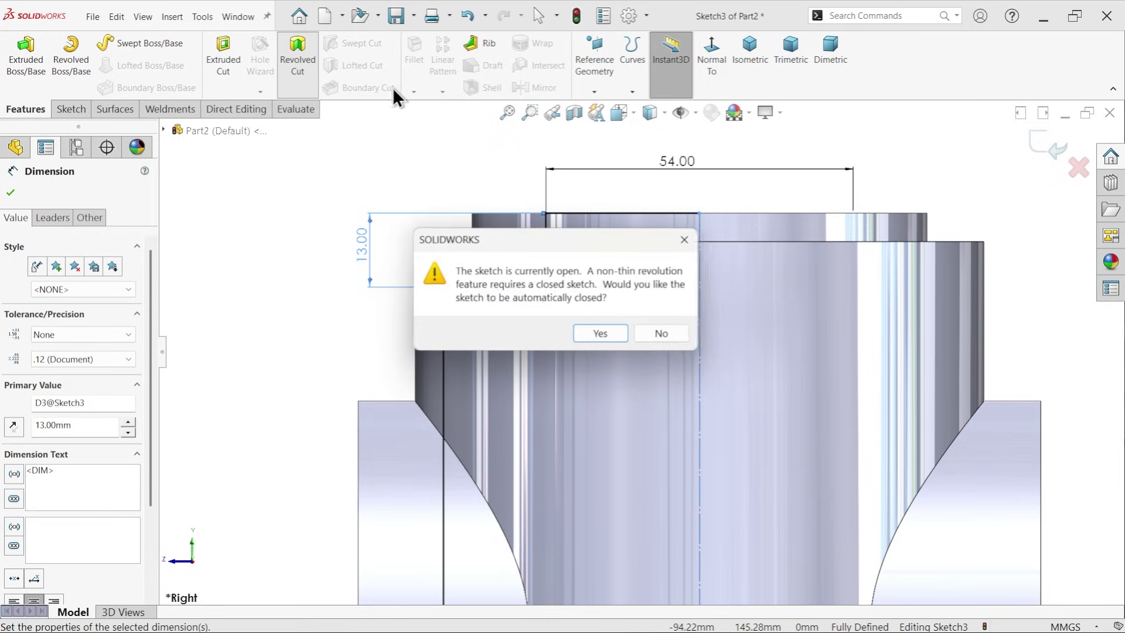
left_click(597, 335)
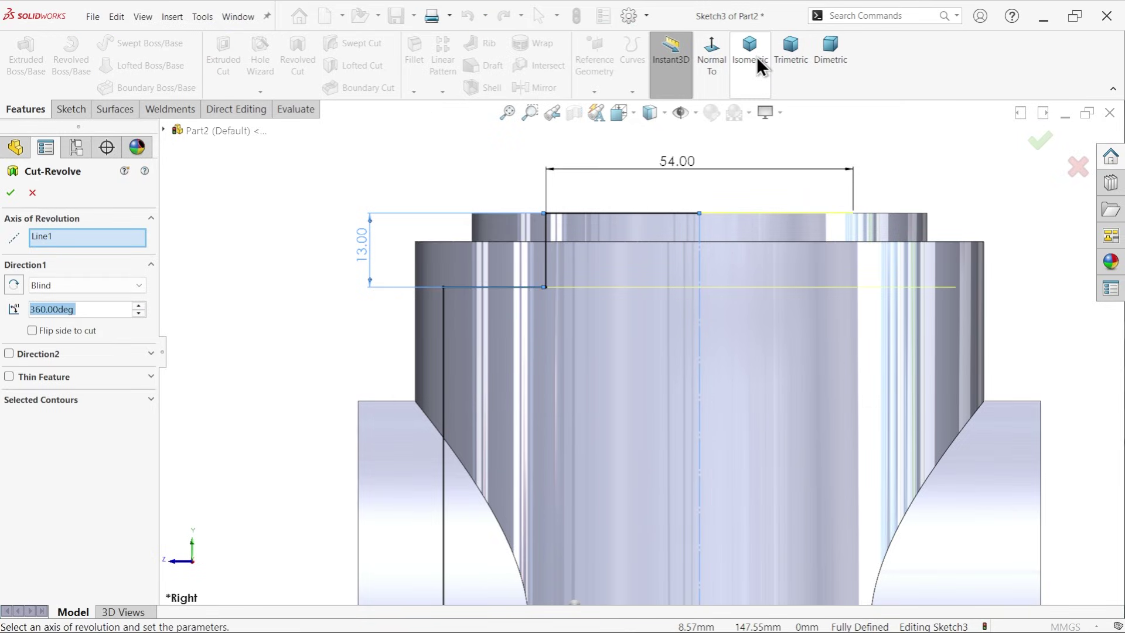
left_click(757, 58)
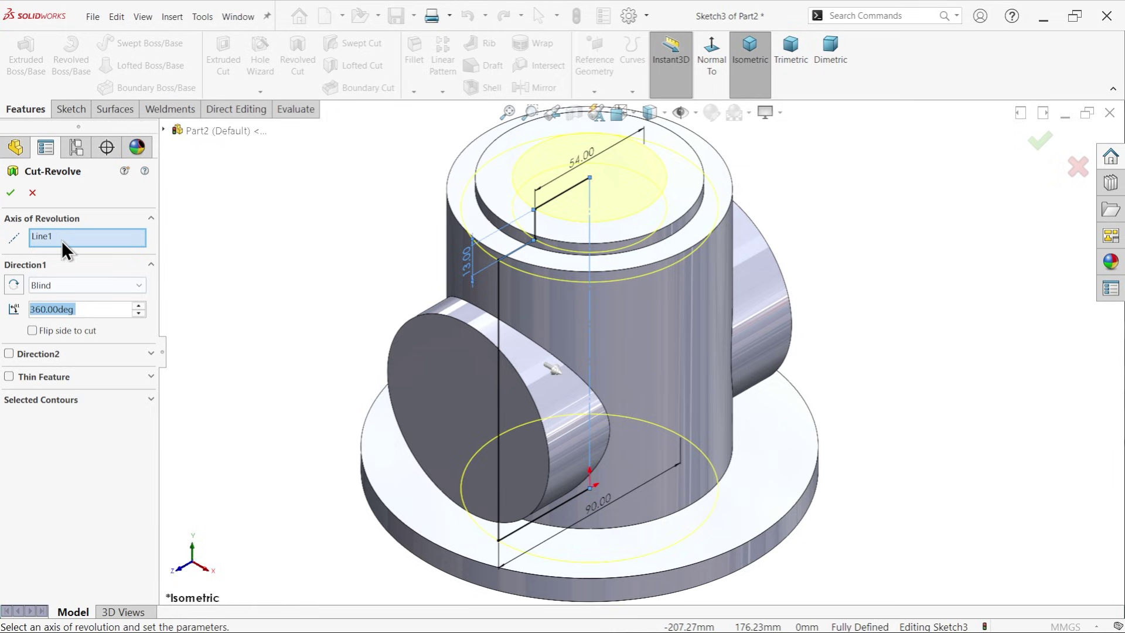
left_click(54, 238)
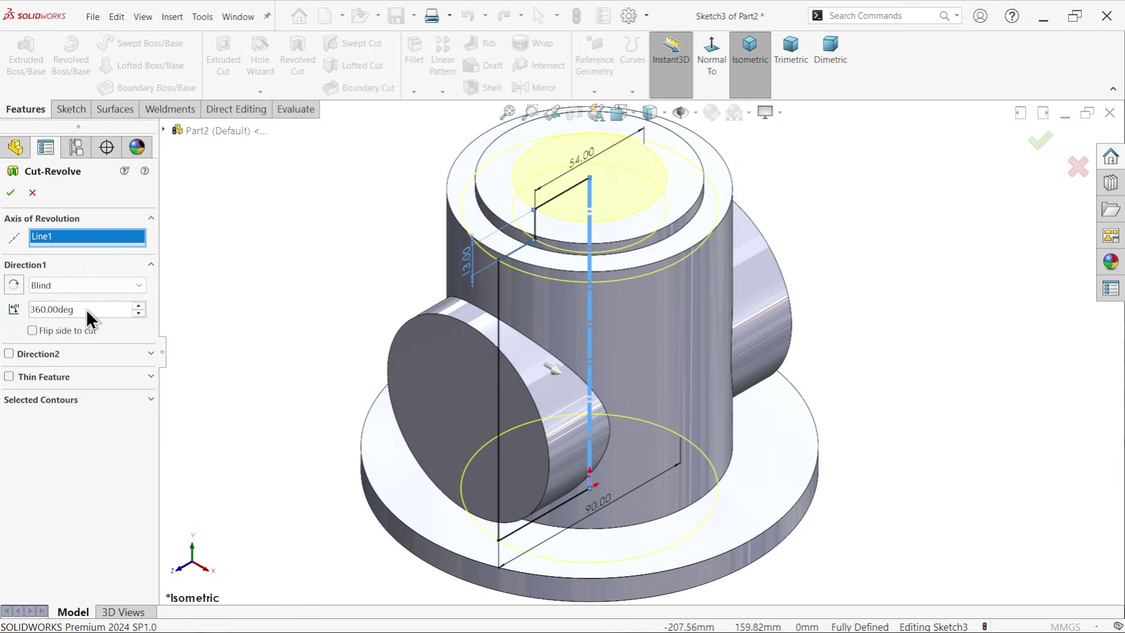
left_click(10, 193)
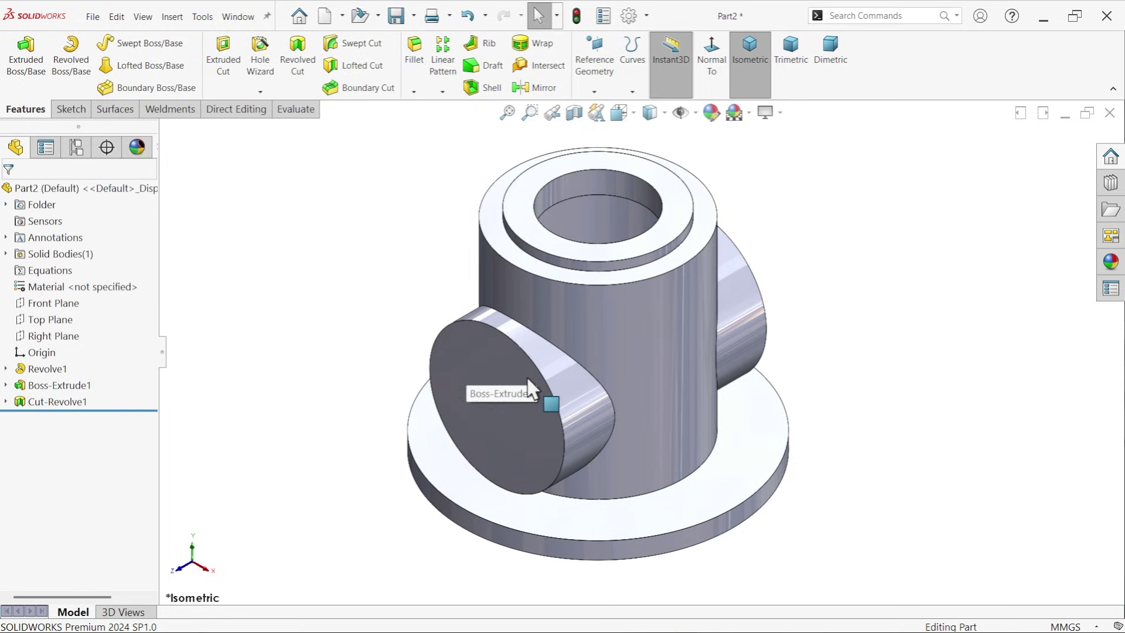
- Start a sketch on the Front Plane and draw a circle about 59 mm in diameter centered on the side boss
left_click(54, 303)
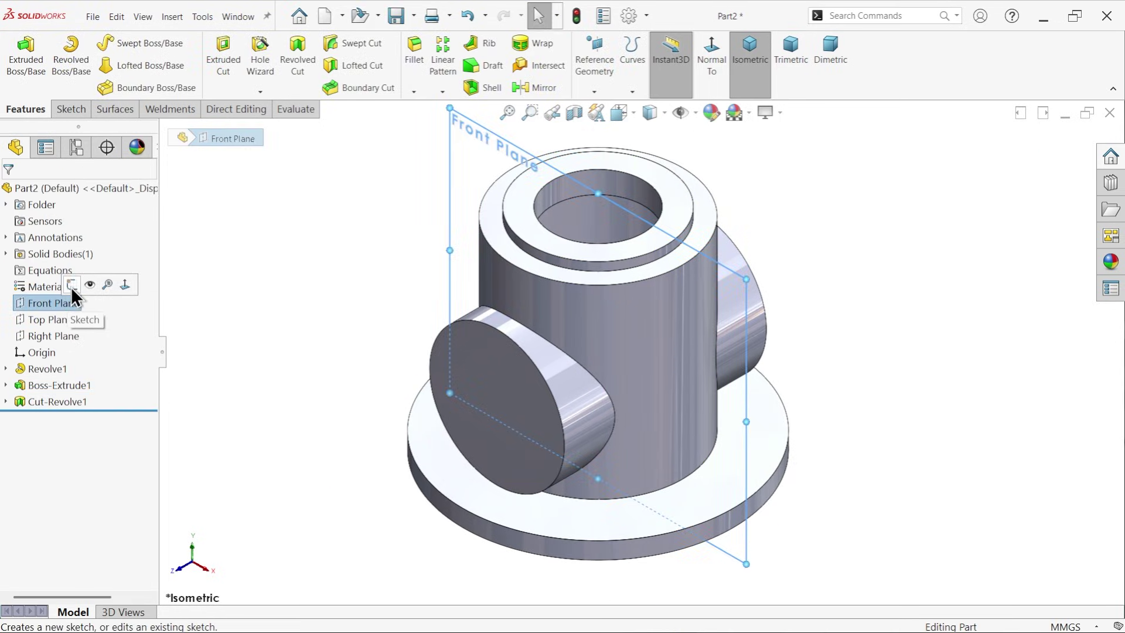
left_click(71, 285)
left_click(126, 42)
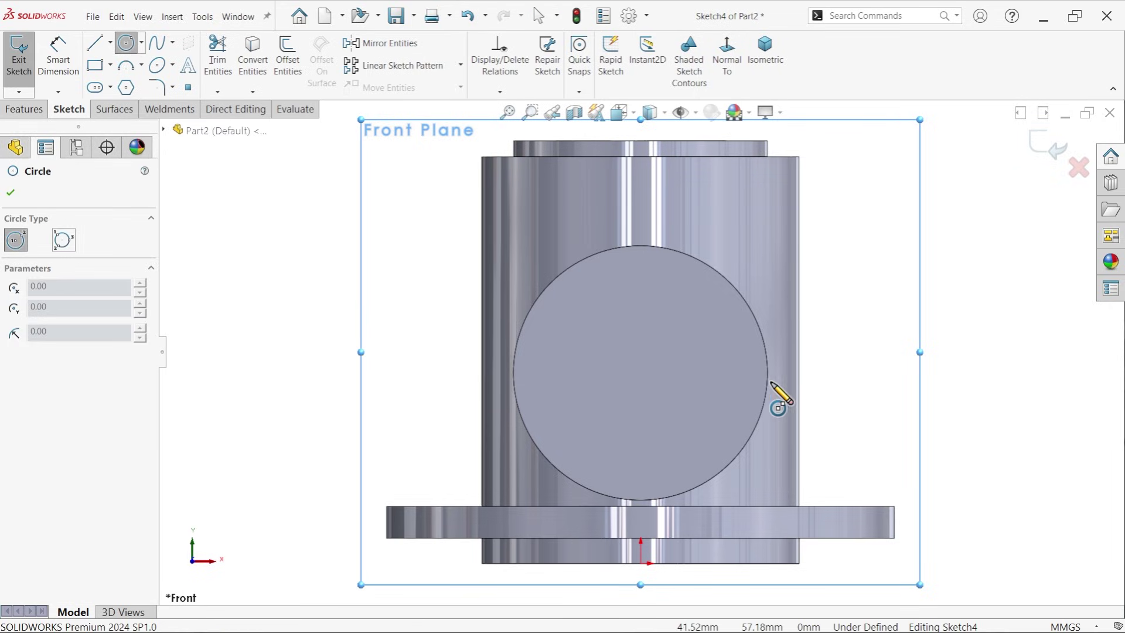
left_click(641, 372)
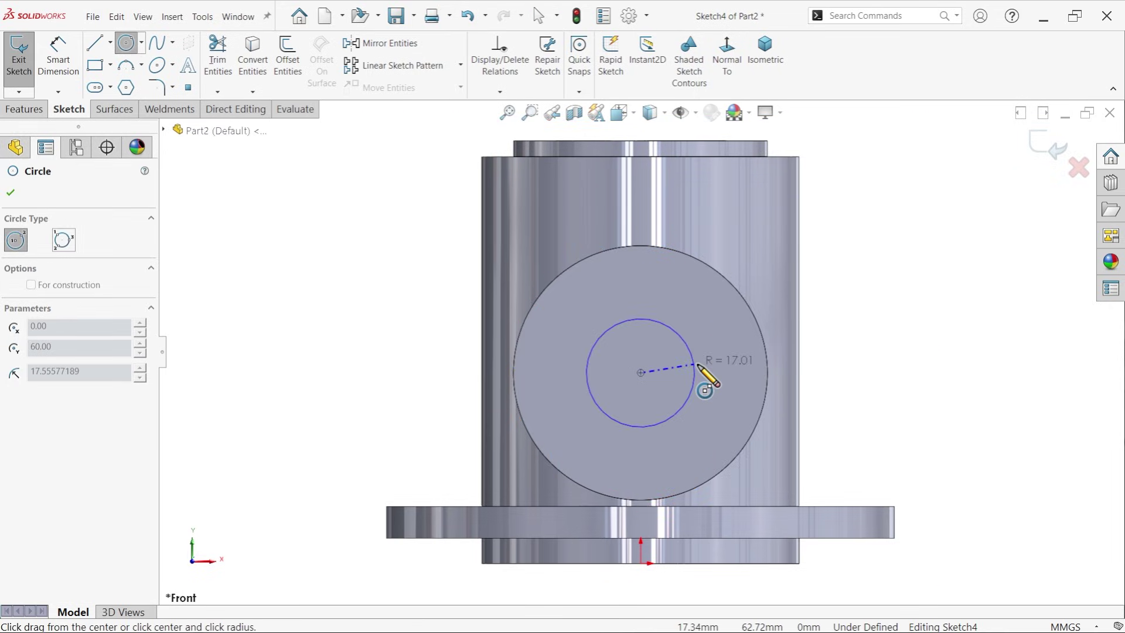
left_click(735, 374)
- Dimension the circle's diameter at 54 mm
left_click(58, 56)
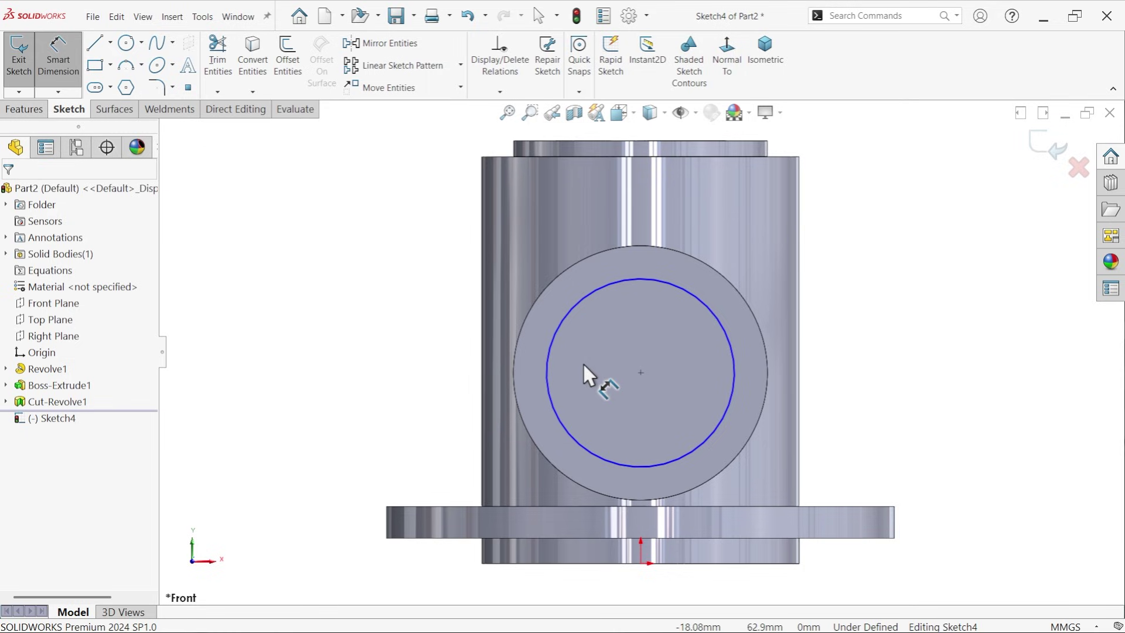
left_click(550, 361)
left_click(412, 363)
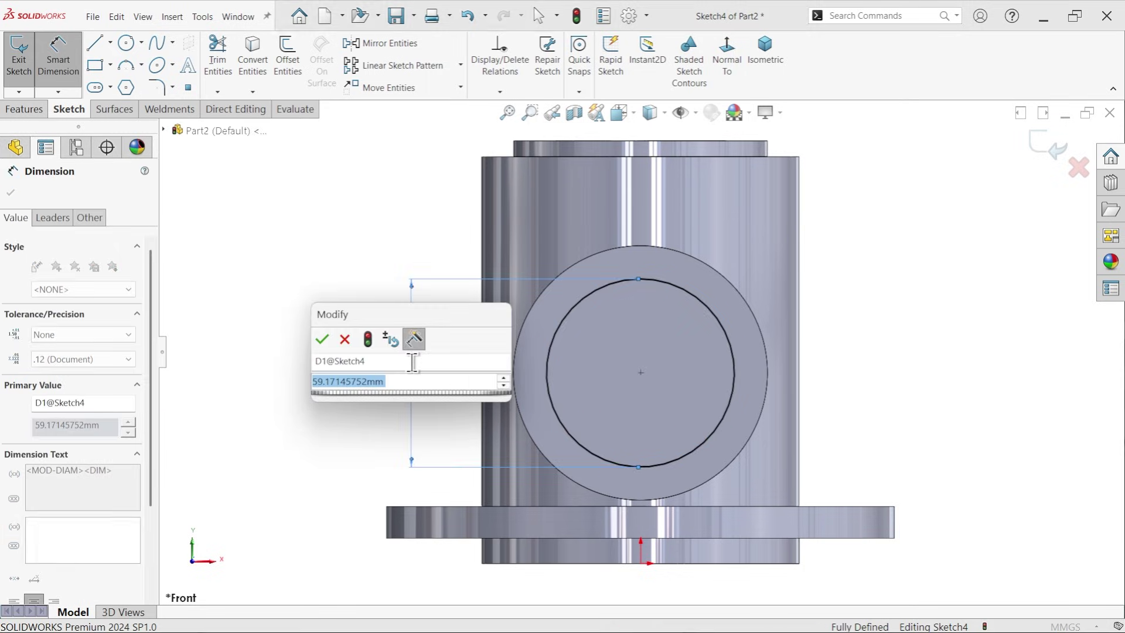
type("6")
key("Escape")
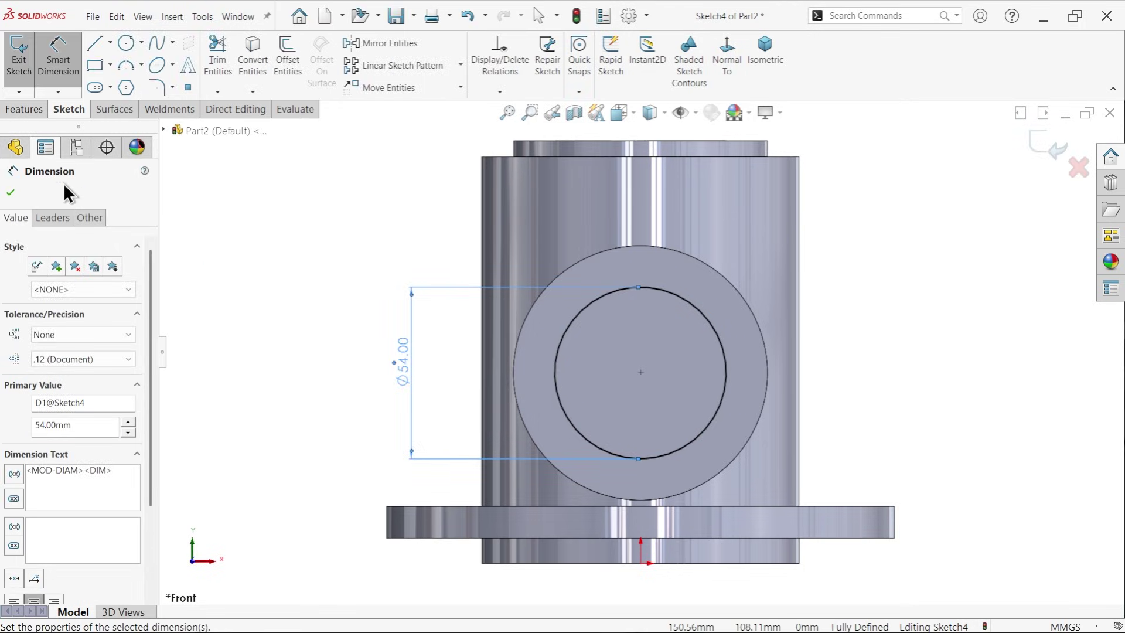
- Cut-extrude the 54 mm circle with the Through All - Both end condition to bore through both side bosses
left_click(26, 109)
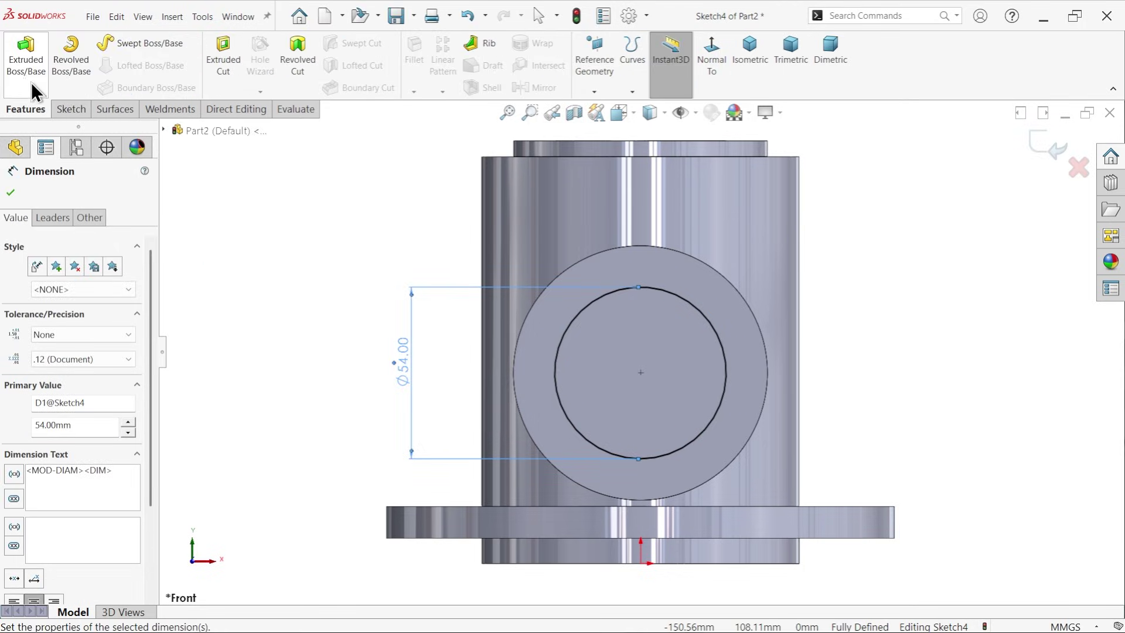
left_click(226, 56)
left_click(75, 281)
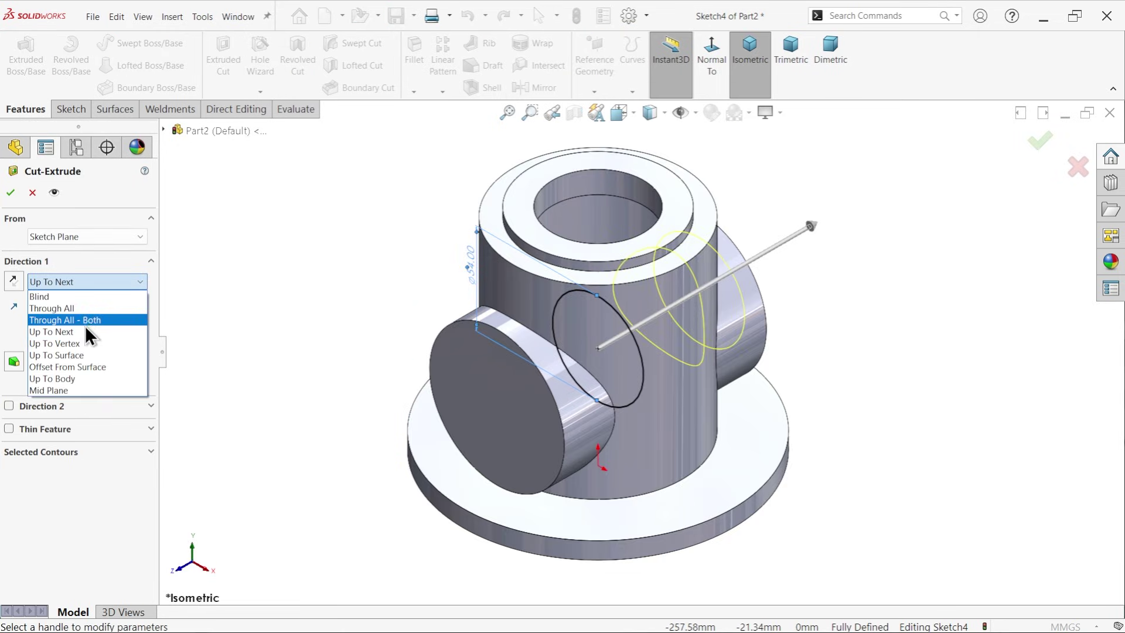
left_click(85, 321)
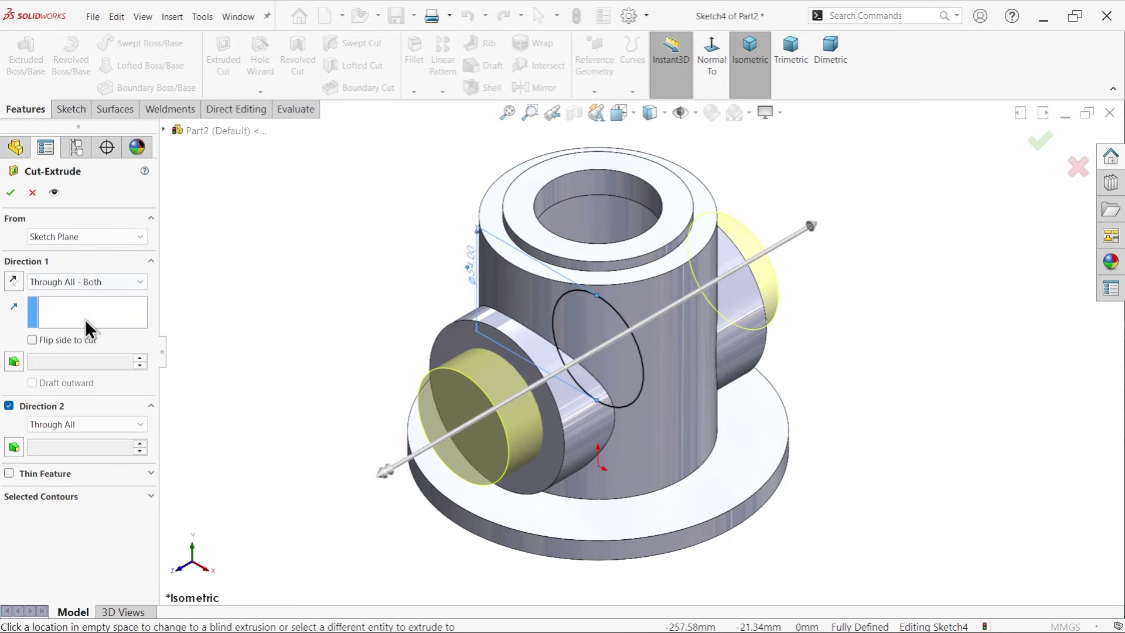
left_click(11, 192)
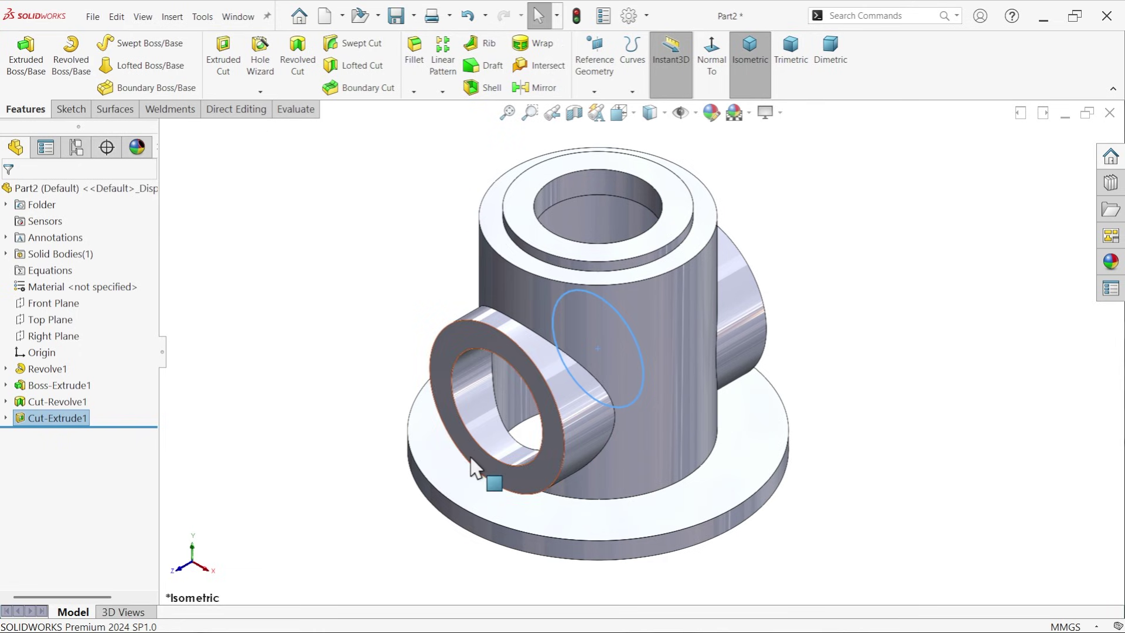
- Reopen the side boss sketch for editing and delete the circle center's 60 mm height dimension
left_click(472, 460)
key("ctrl+8")
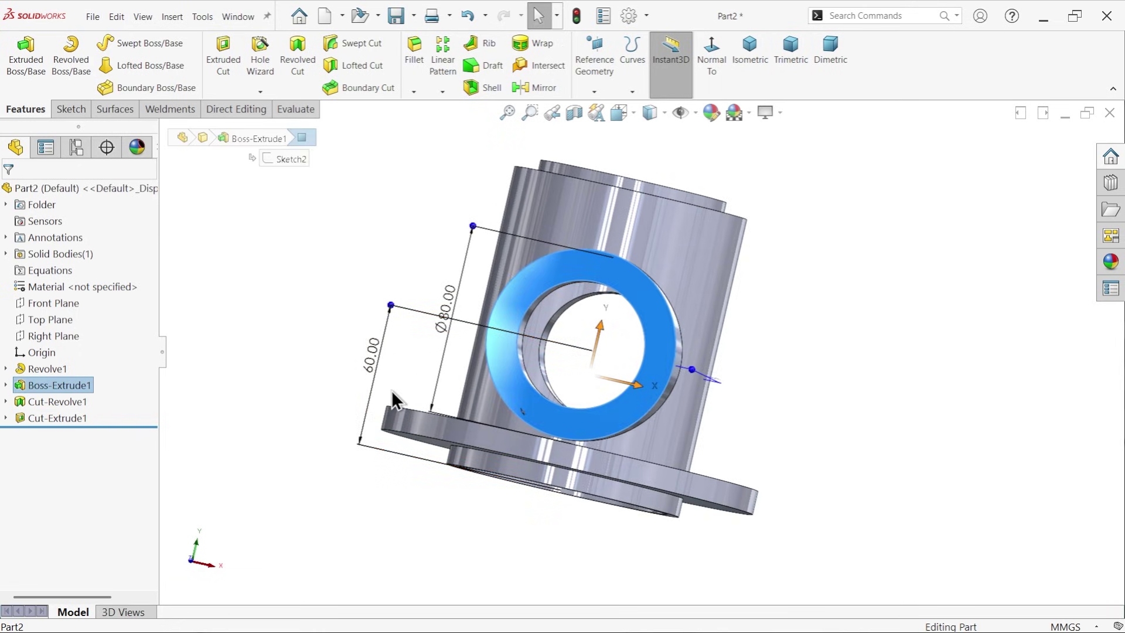
left_click(6, 384)
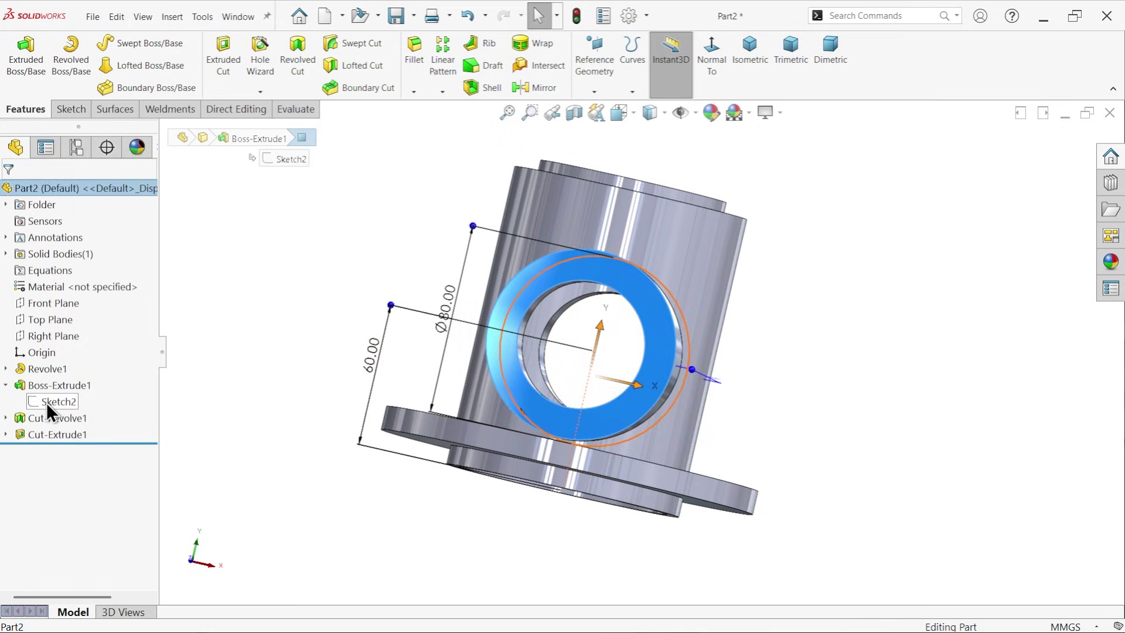
left_click(47, 403)
left_click(57, 367)
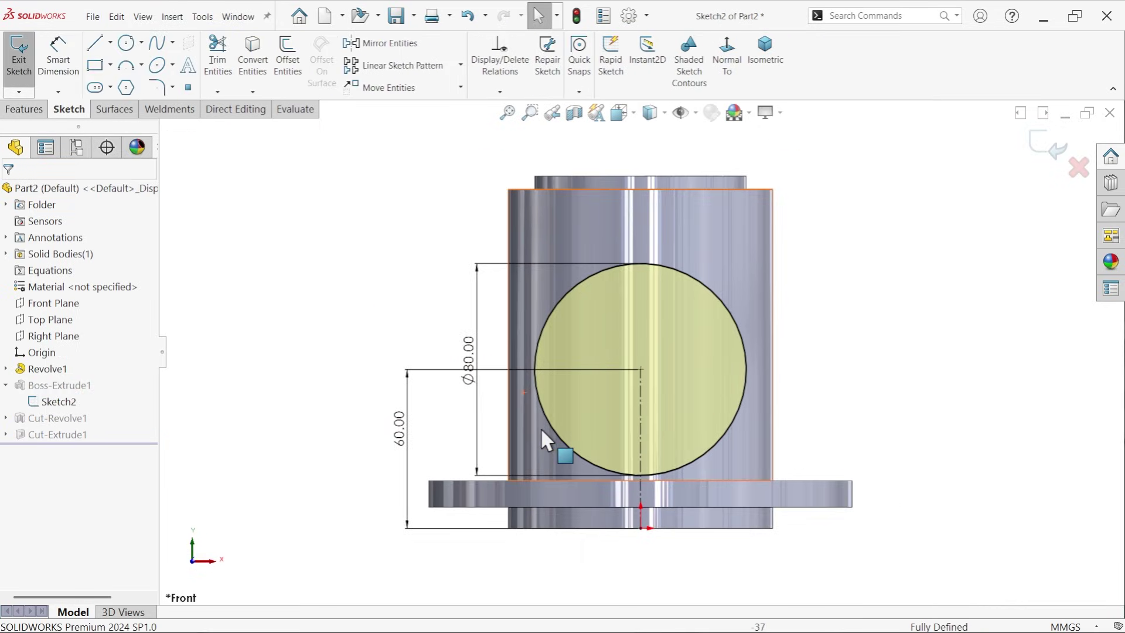
left_click(401, 426)
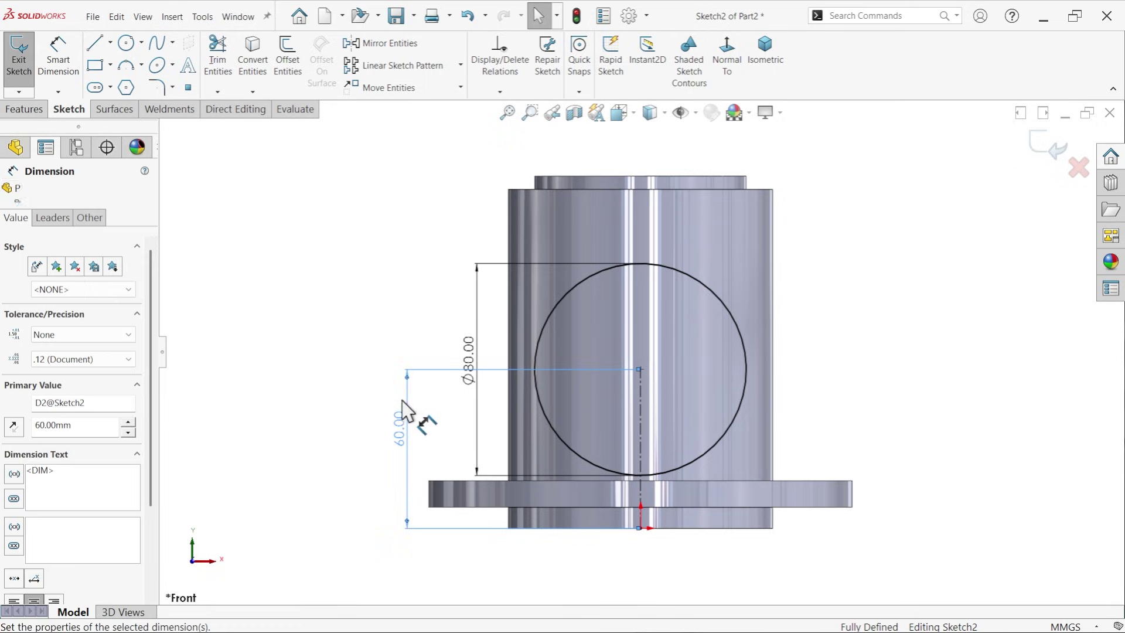
key("Delete")
- Dimension the circle's center 60 mm above the flange's bottom edge and exit the sketch
left_click(58, 68)
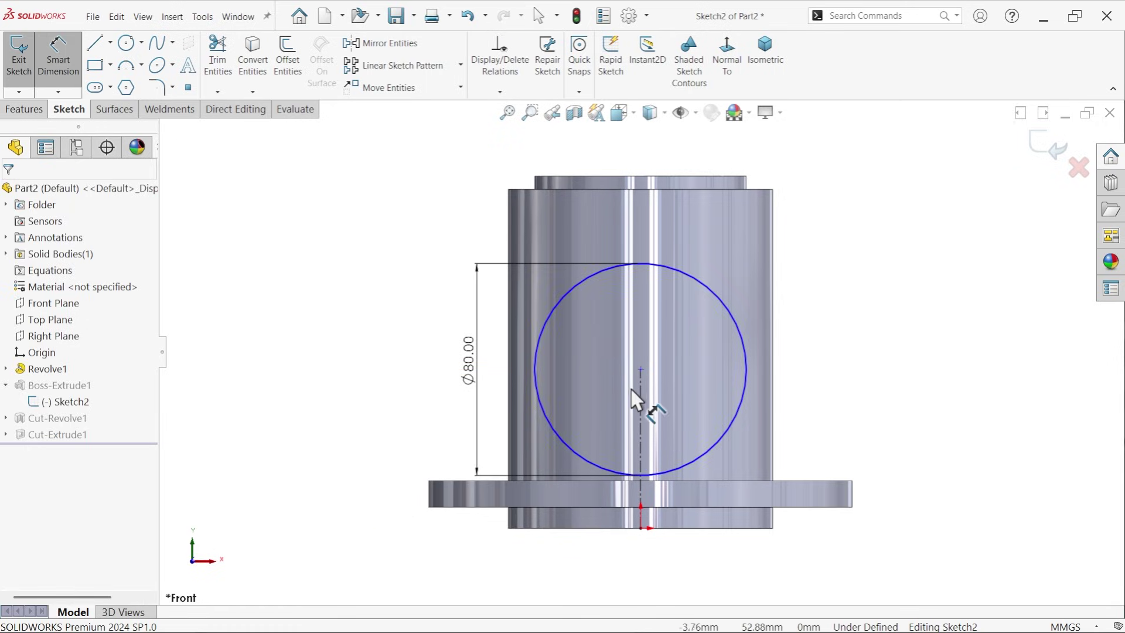
left_click(641, 371)
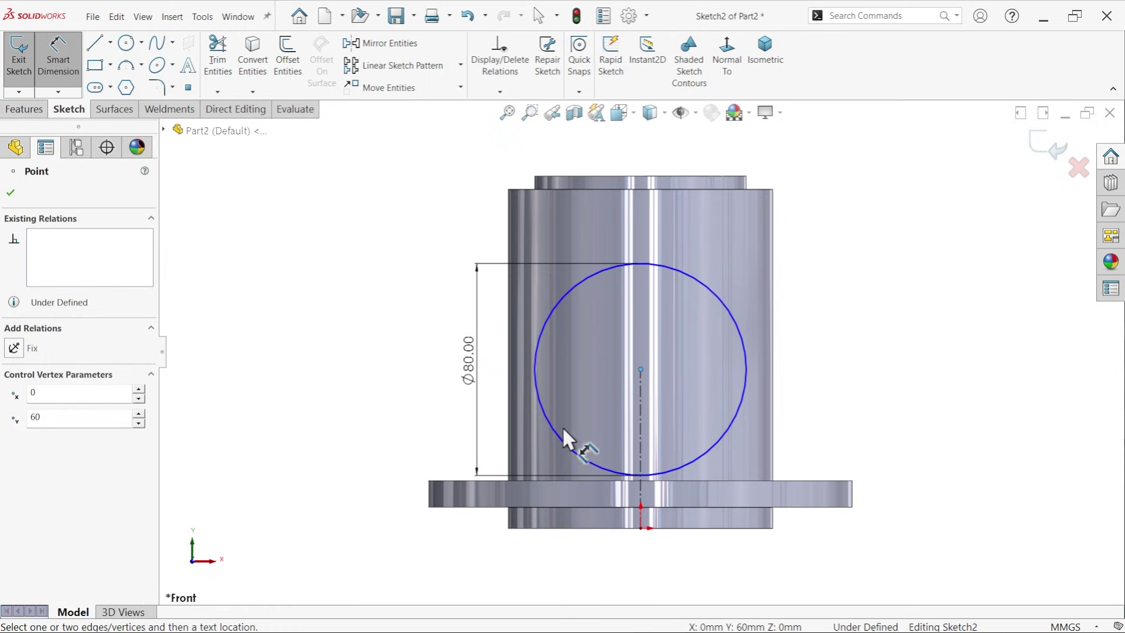
left_click(491, 508)
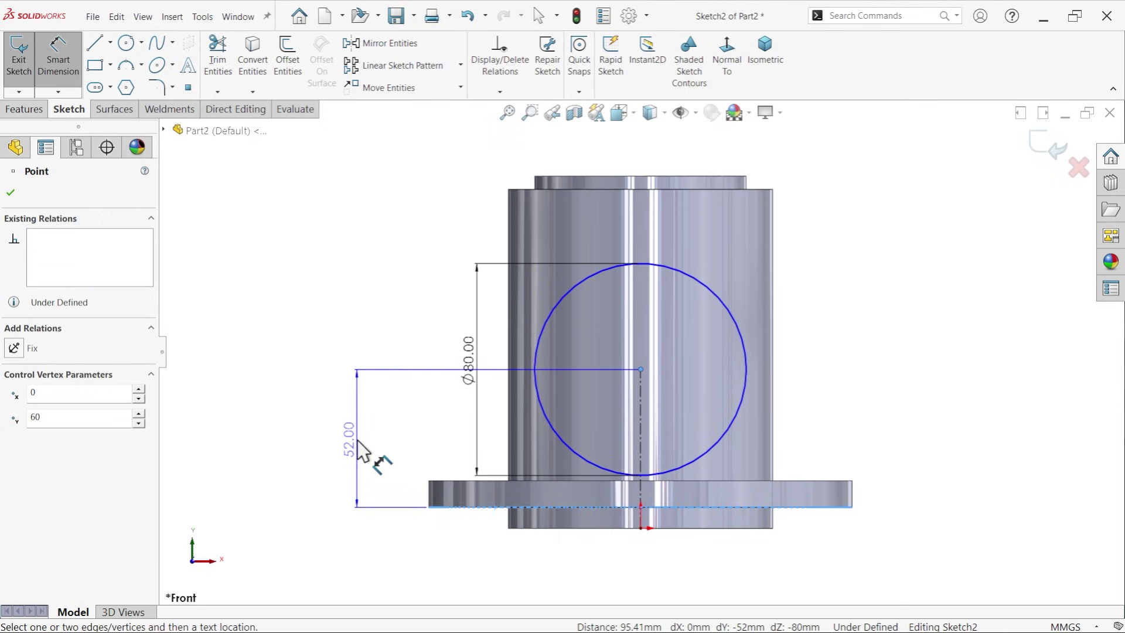
left_click(357, 440)
type("60")
key("Return")
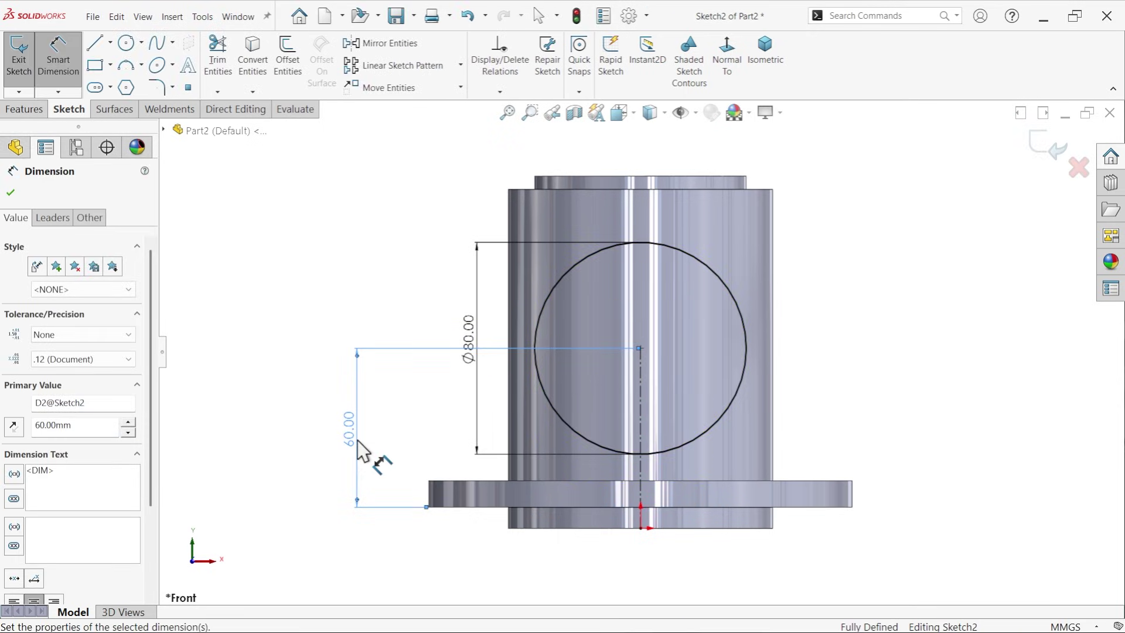
left_click(1044, 146)
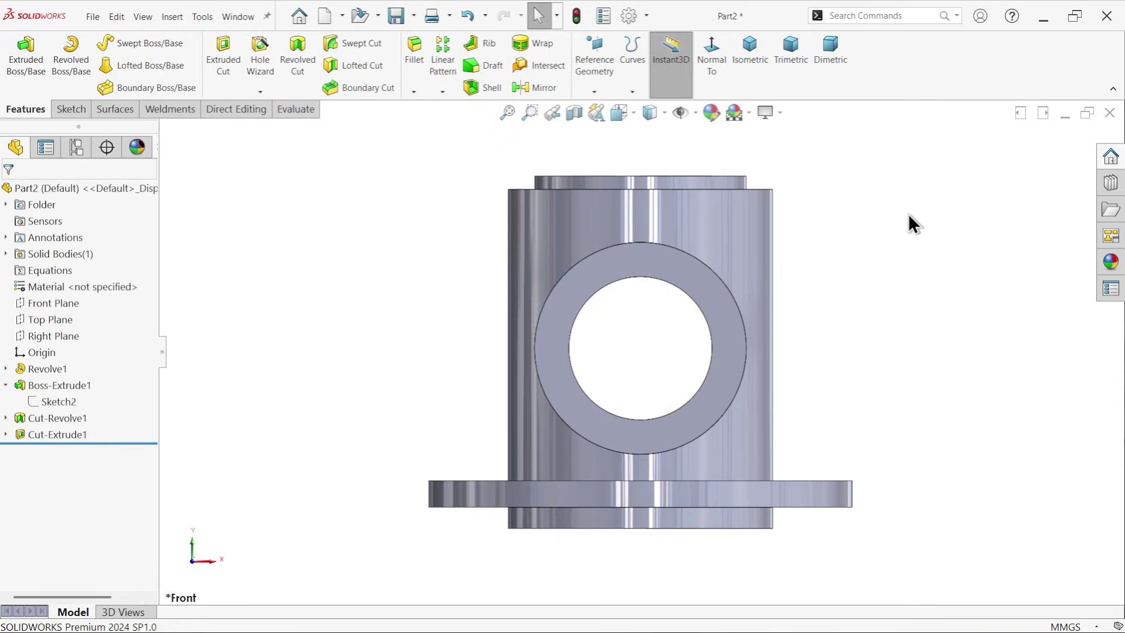
- Start a 3 mm fillet on the top collar's base edge, the front boss-to-body edge and the body-to-flange edge
left_click(752, 61)
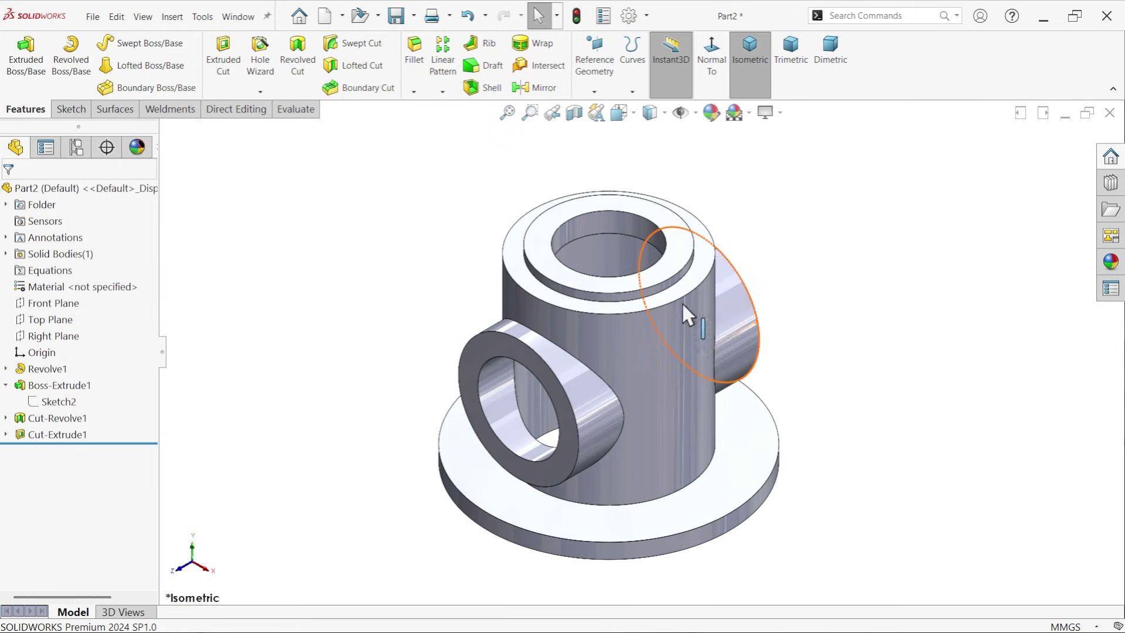
key("ctrl+f")
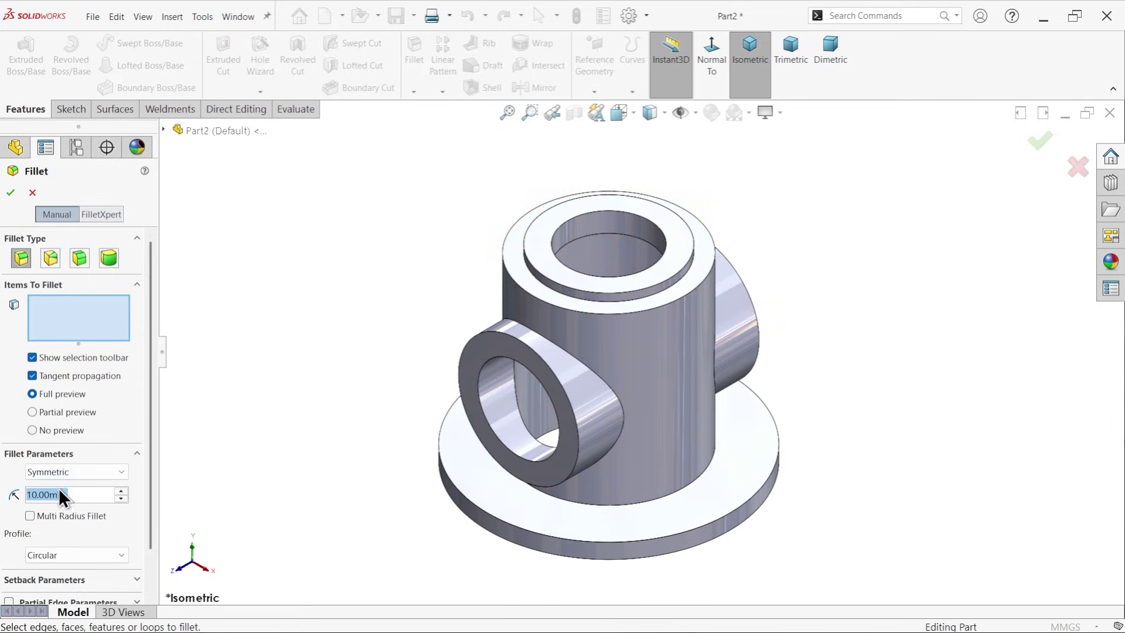
type("3")
scroll(525, 427, "down", 3)
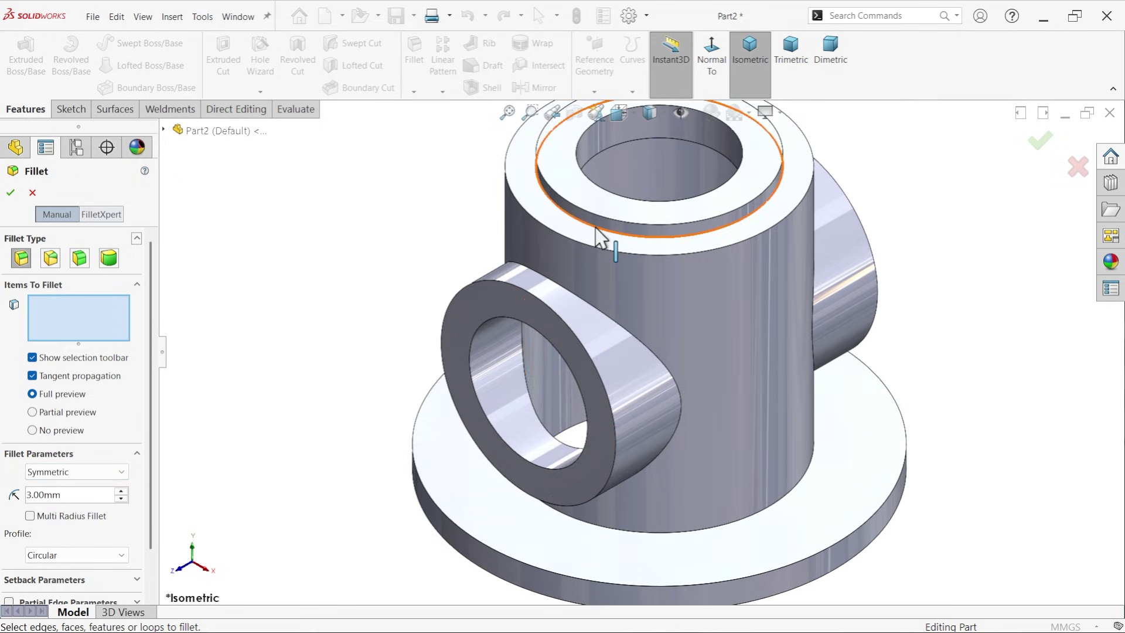
left_click(597, 230)
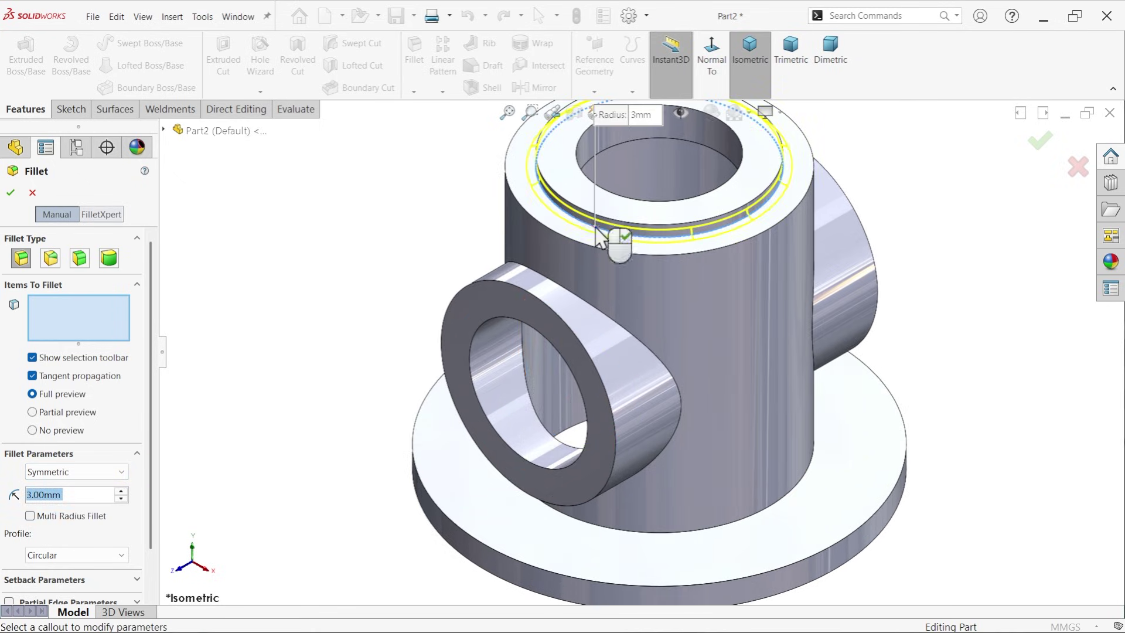
left_click(591, 304)
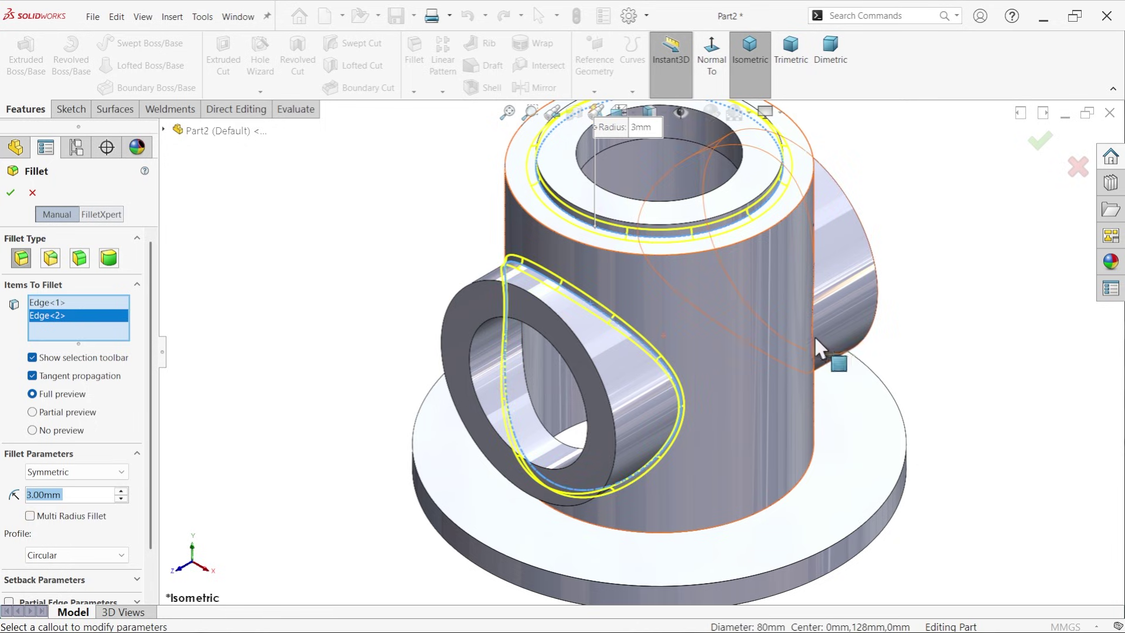
left_click(800, 482)
- Add the rear boss-to-body edge, the two inner edges where the side bore meets the main bore, and the inner shoulder edge to the fillet
scroll(828, 338, "up", 2)
middle_click_drag(828, 339, 566, 387)
left_click(733, 336)
left_click(589, 425)
left_click(652, 356)
left_click(661, 272)
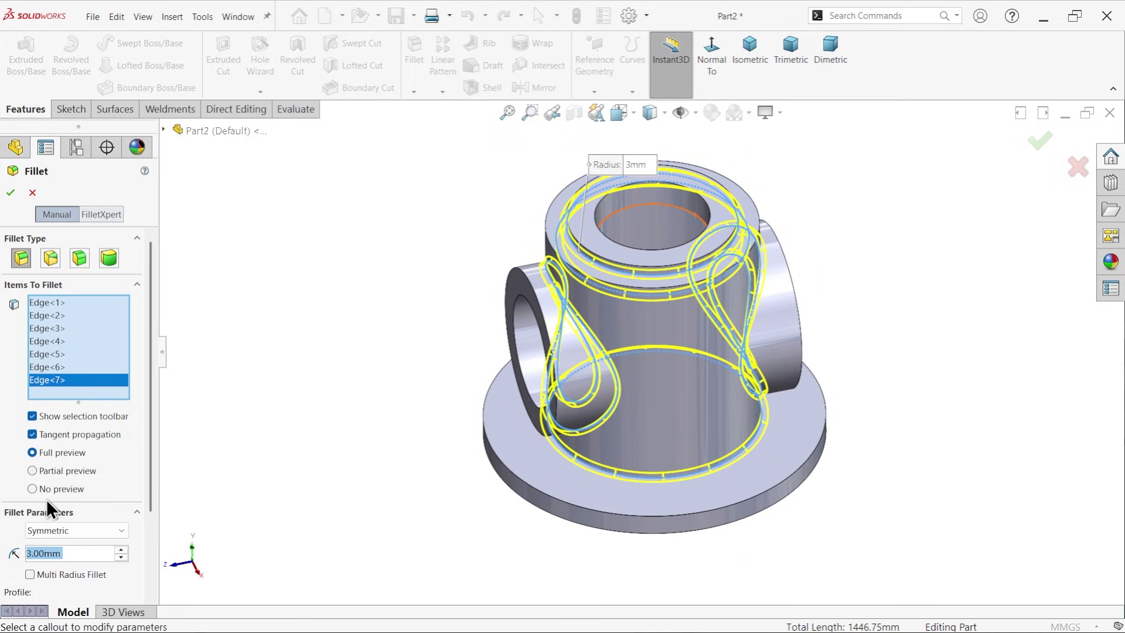
- Enable multiple radii for the fillet, add the body's outer top shoulder edge with a 5 mm radius, and accept the feature
left_click_drag(151, 451, 144, 535)
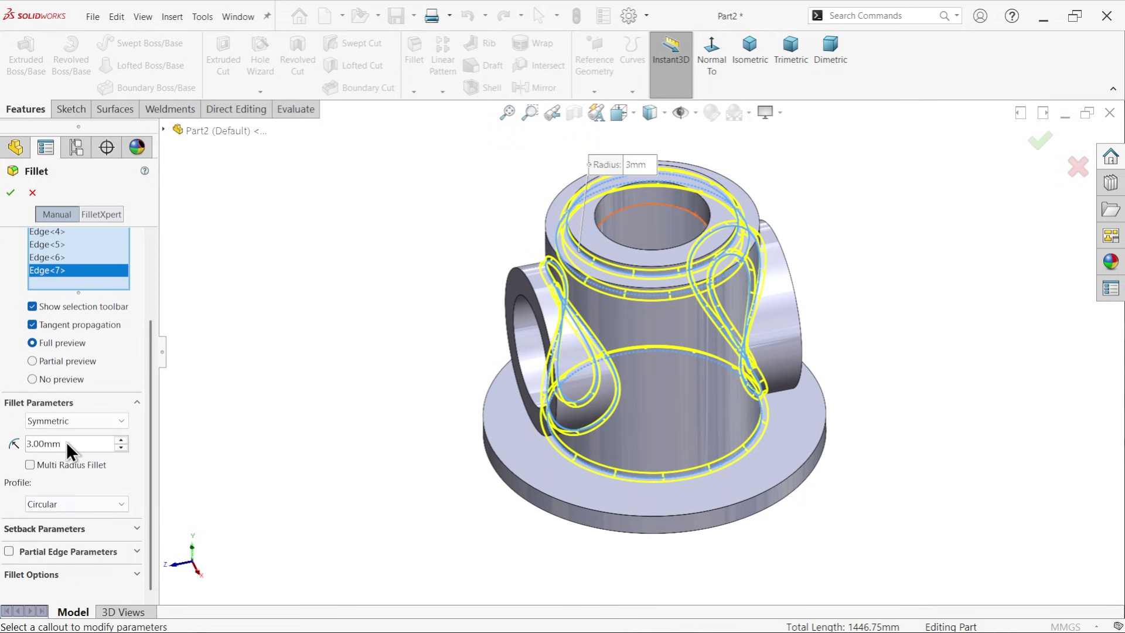
left_click(30, 465)
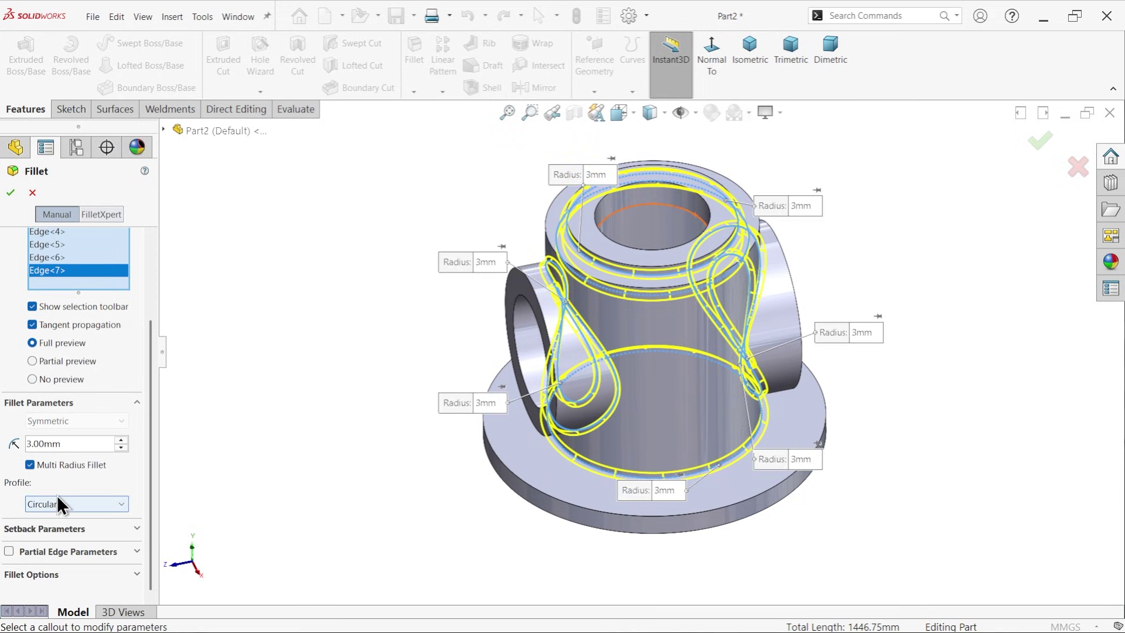
scroll(556, 240, "down", 3)
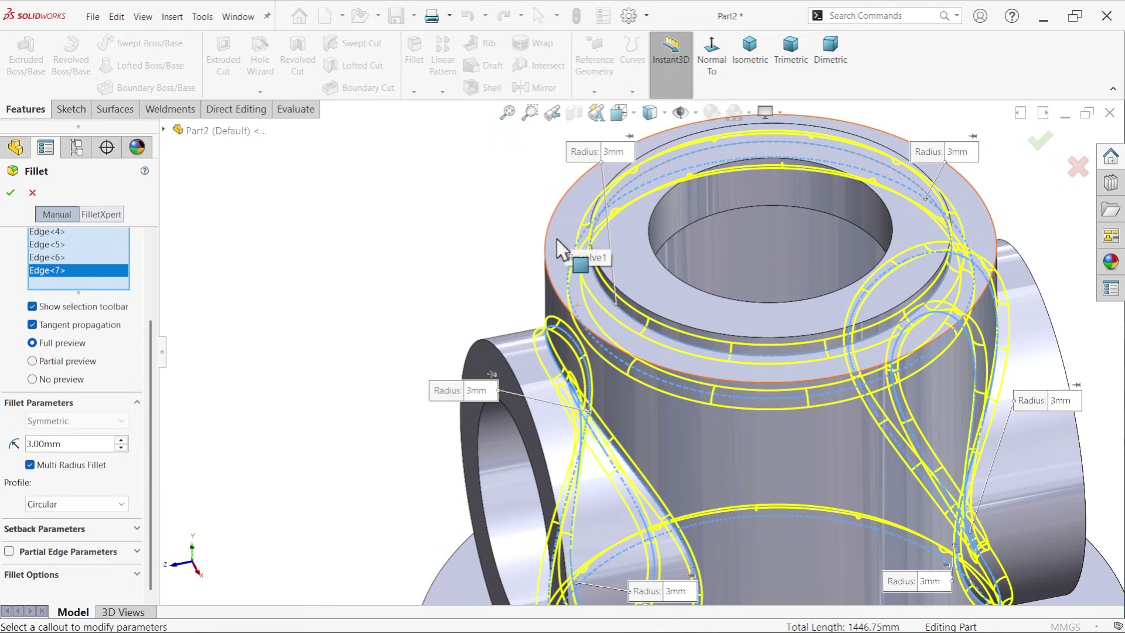
left_click(546, 241)
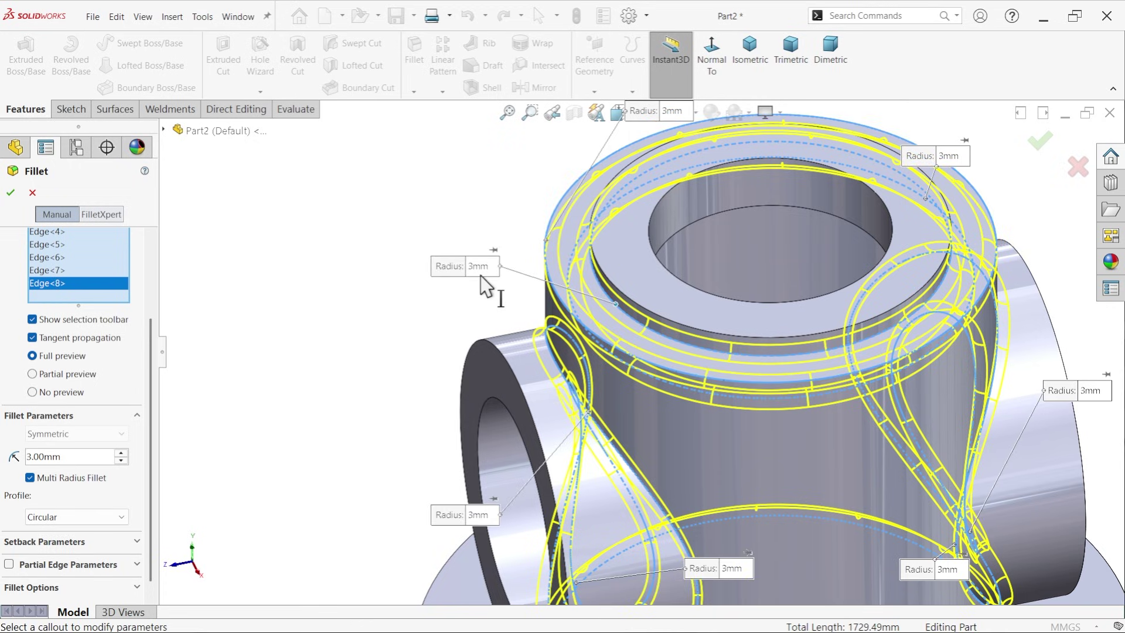
mouse_move(515, 176)
middle_mouse_down()
mouse_move(515, 143)
mouse_move(517, 171)
middle_mouse_up()
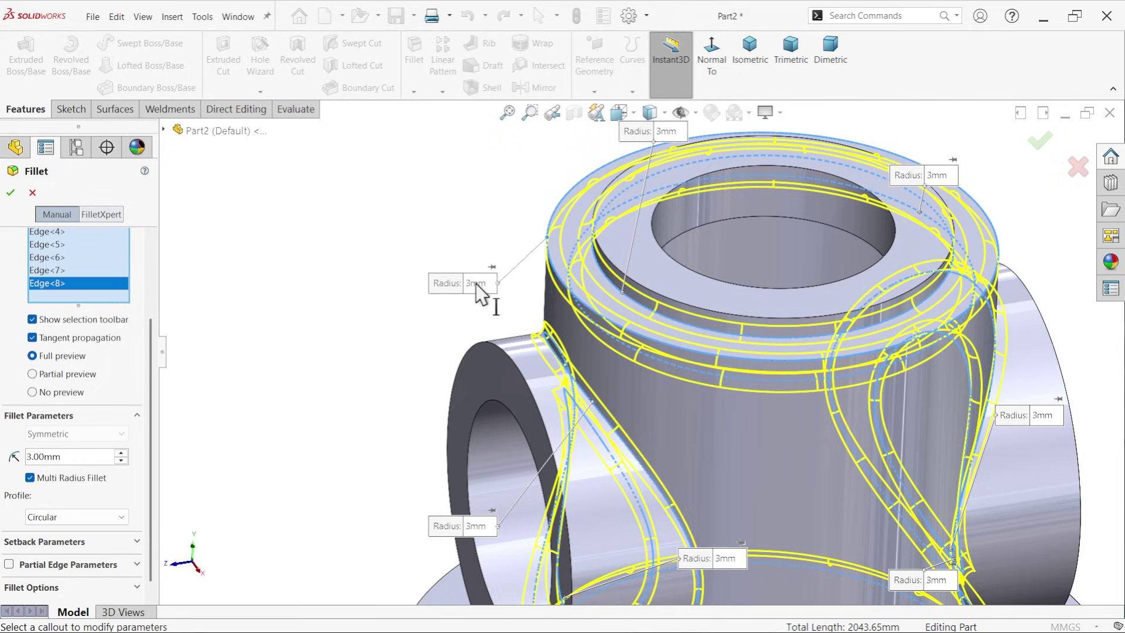
left_click(475, 284)
type("5")
key("Return")
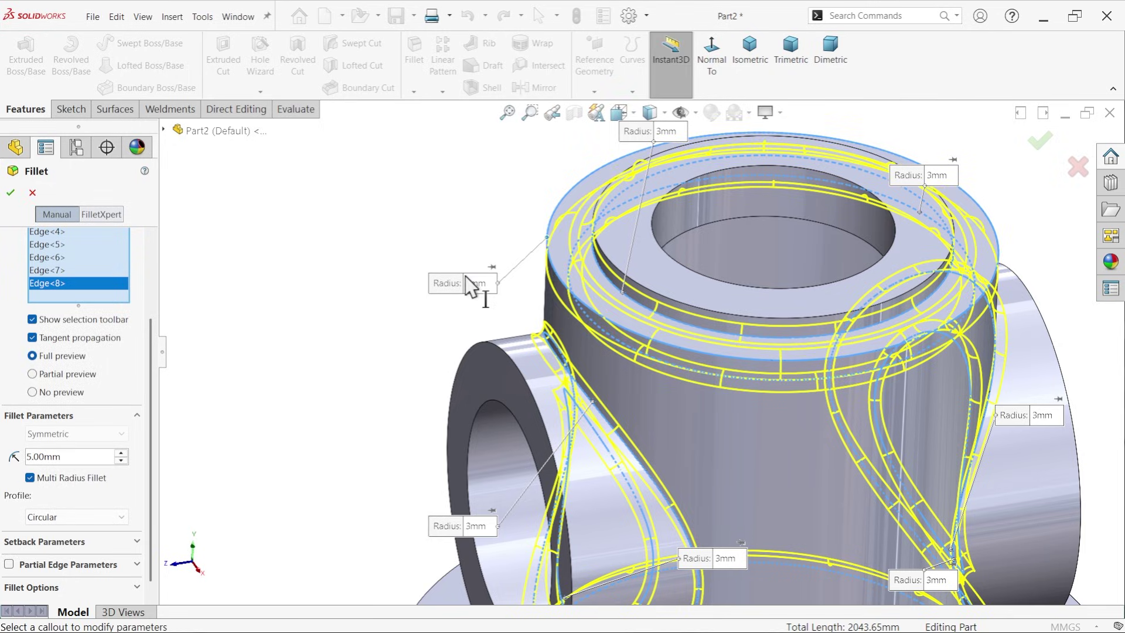
left_click(11, 194)
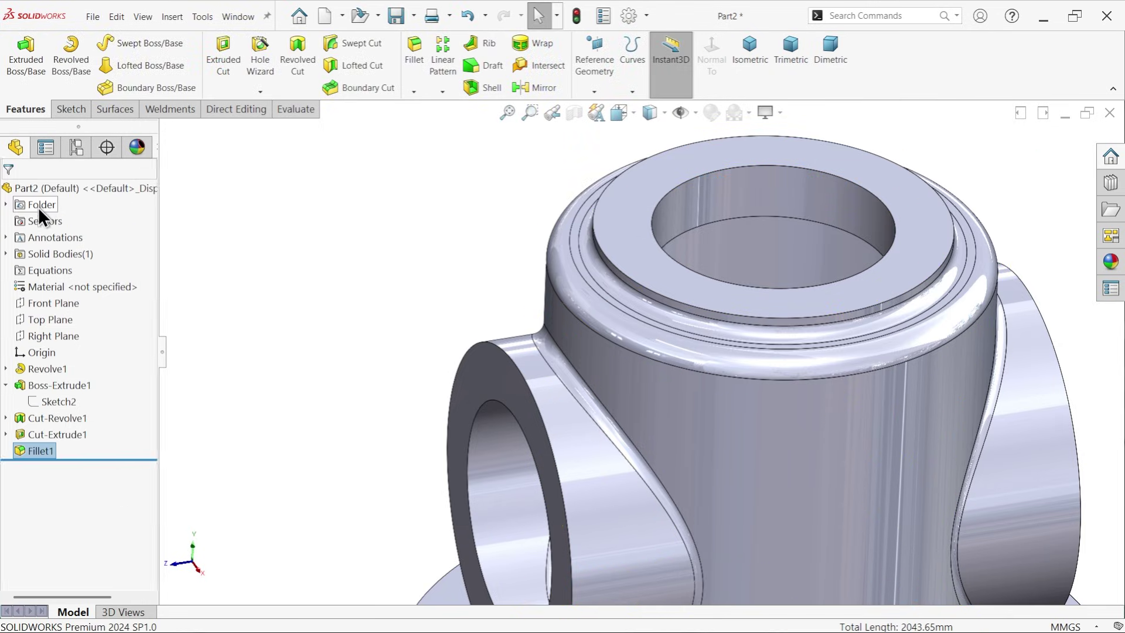
- Change the whole part's appearance color to light gray from the standard swatches
key("f")
middle_click_drag(698, 434, 759, 402)
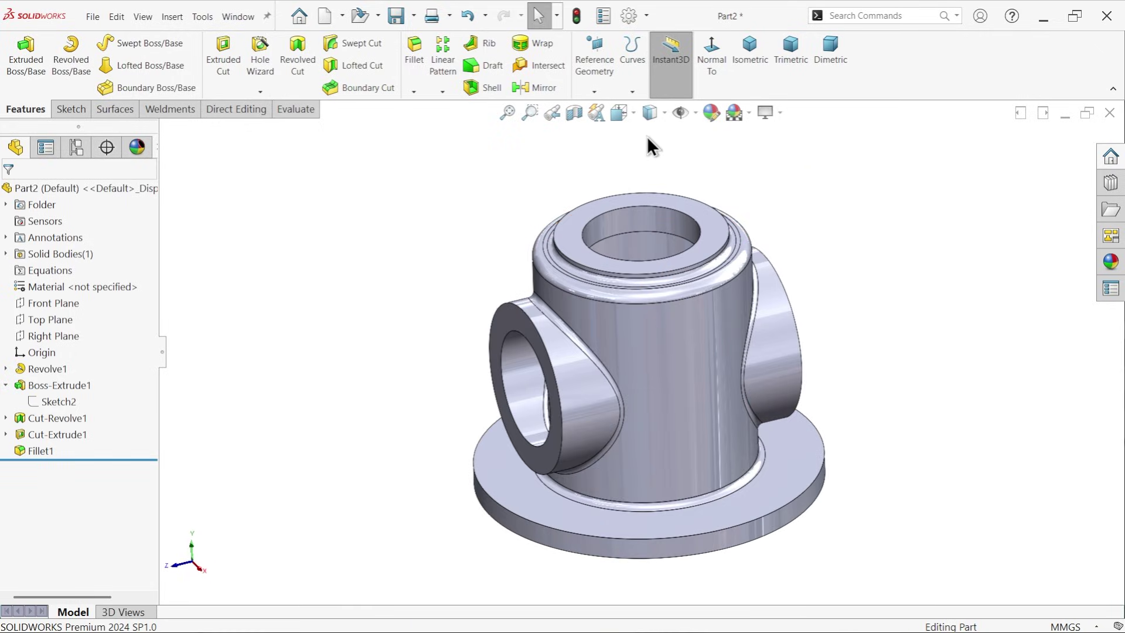
left_click(94, 189)
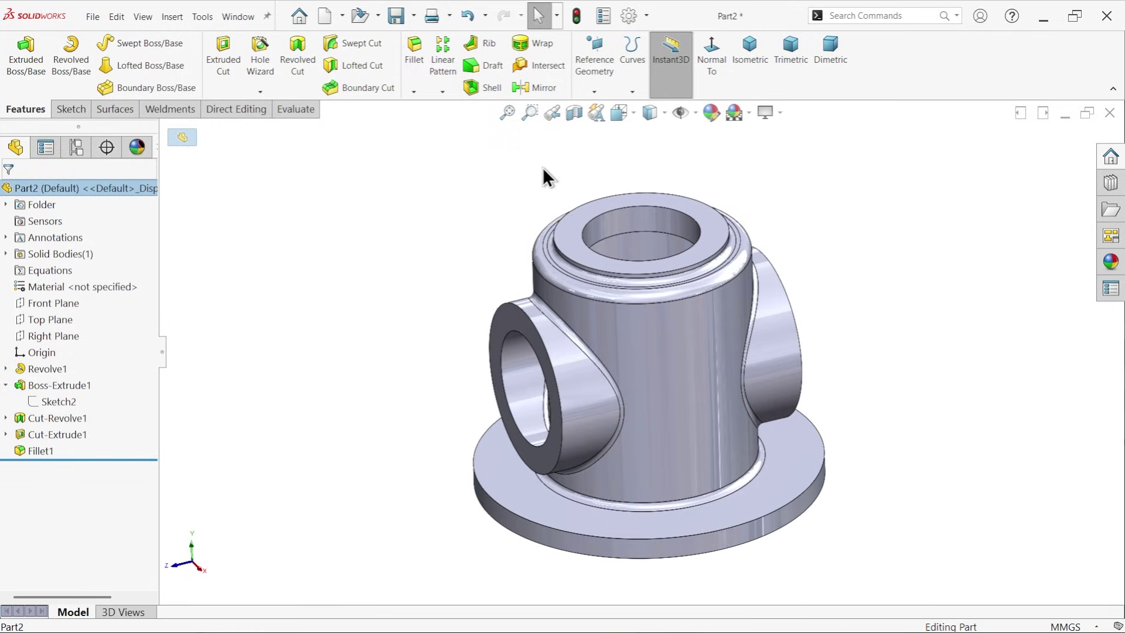
left_click(711, 110)
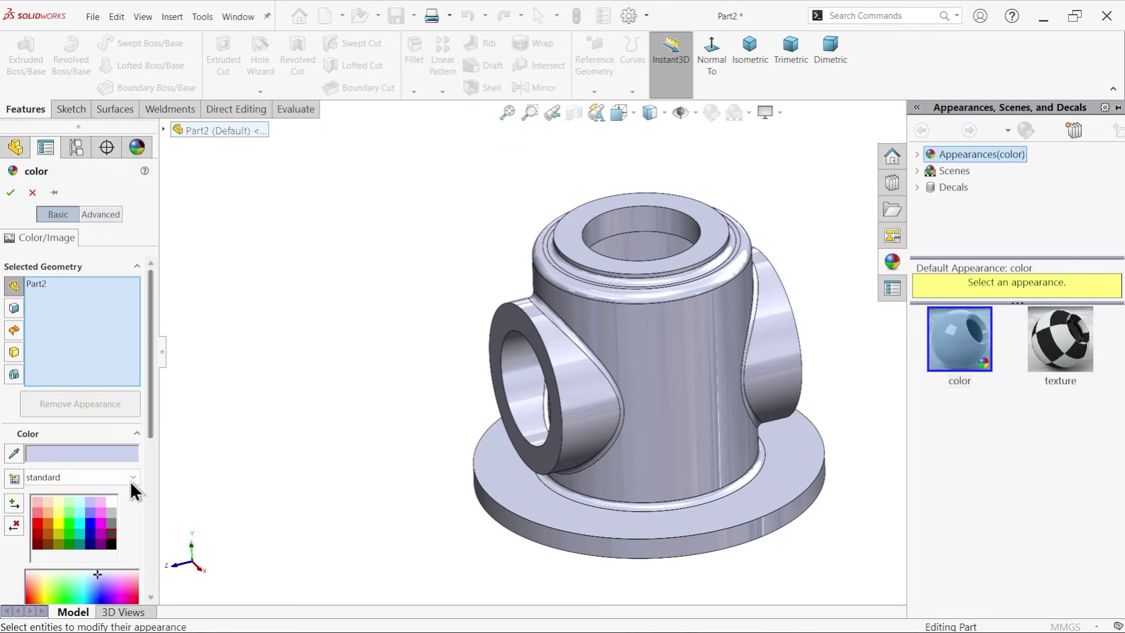
left_click(112, 521)
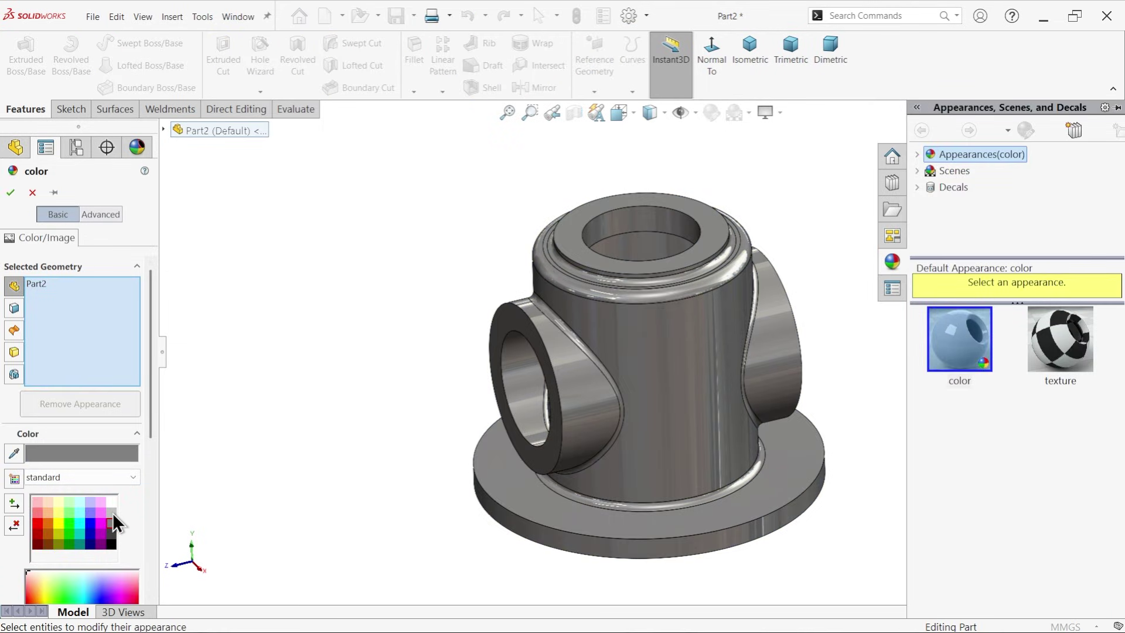
left_click(112, 513)
left_click(11, 194)
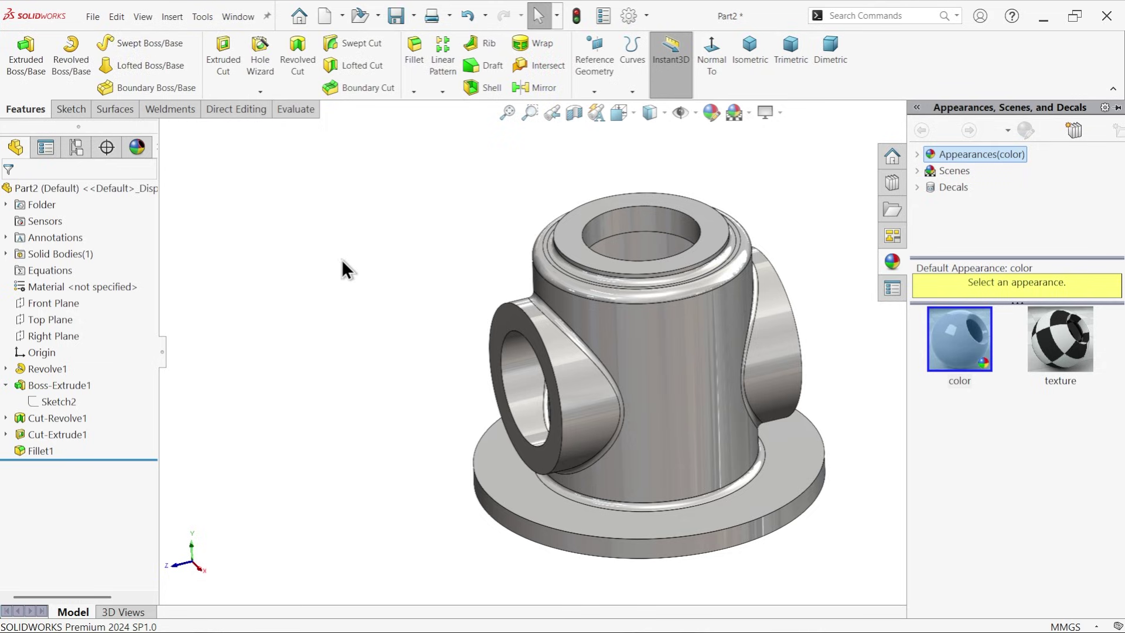
- Section the model at the Right Plane and examine the cut face straight on, checking the inner bores and fillets
middle_click_drag(516, 345, 682, 305)
left_click(574, 111)
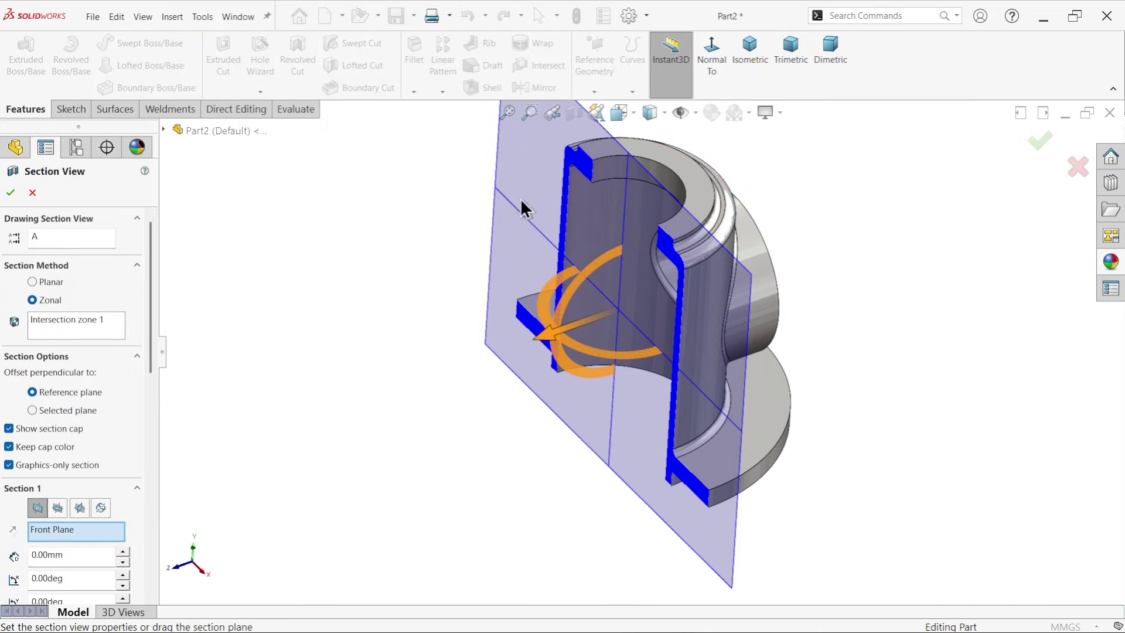
left_click(79, 508)
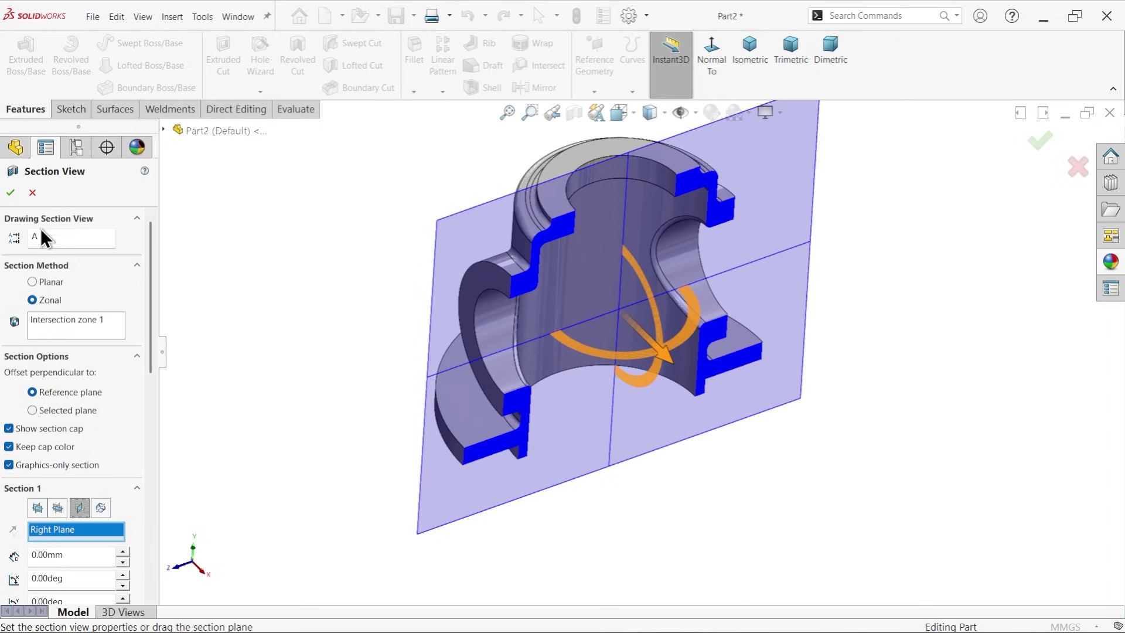
left_click(11, 193)
middle_click_drag(597, 369, 617, 231)
key("ctrl+8")
left_click(711, 56)
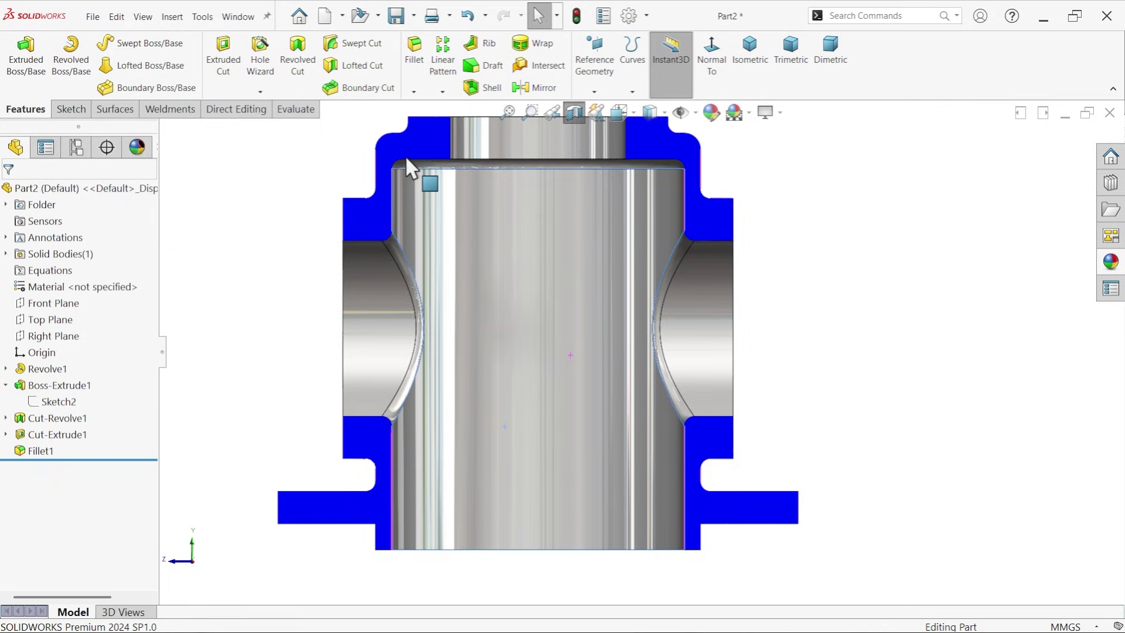
scroll(567, 244, "up", 2)
scroll(500, 244, "down", 1)
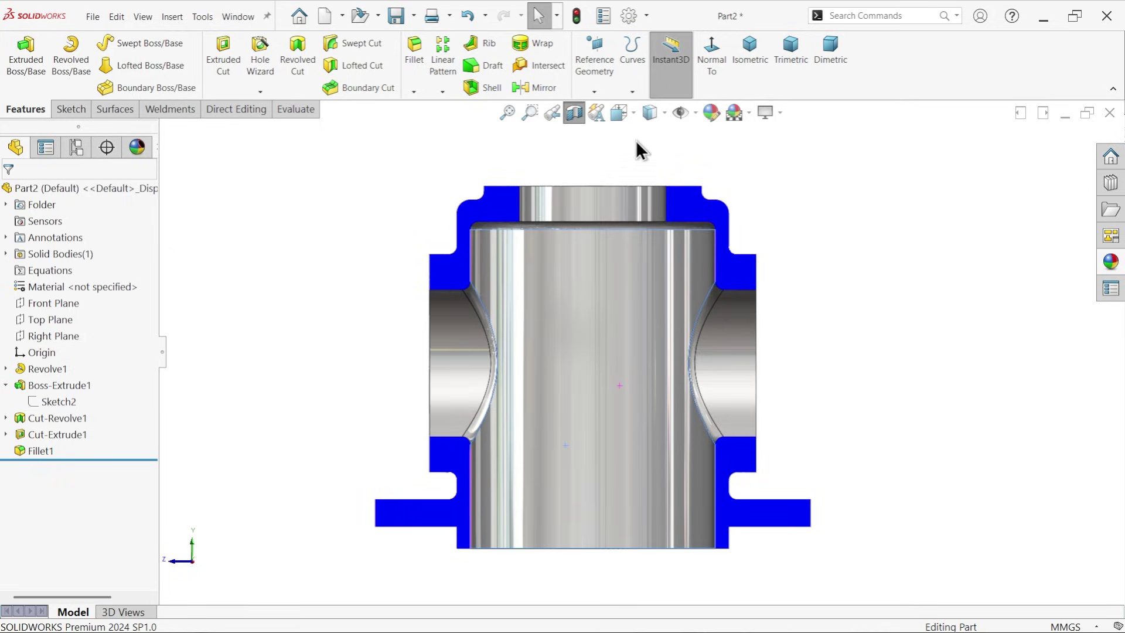
- Turn off the section view and show the complete part in isometric orientation
left_click(574, 112)
left_click(751, 73)
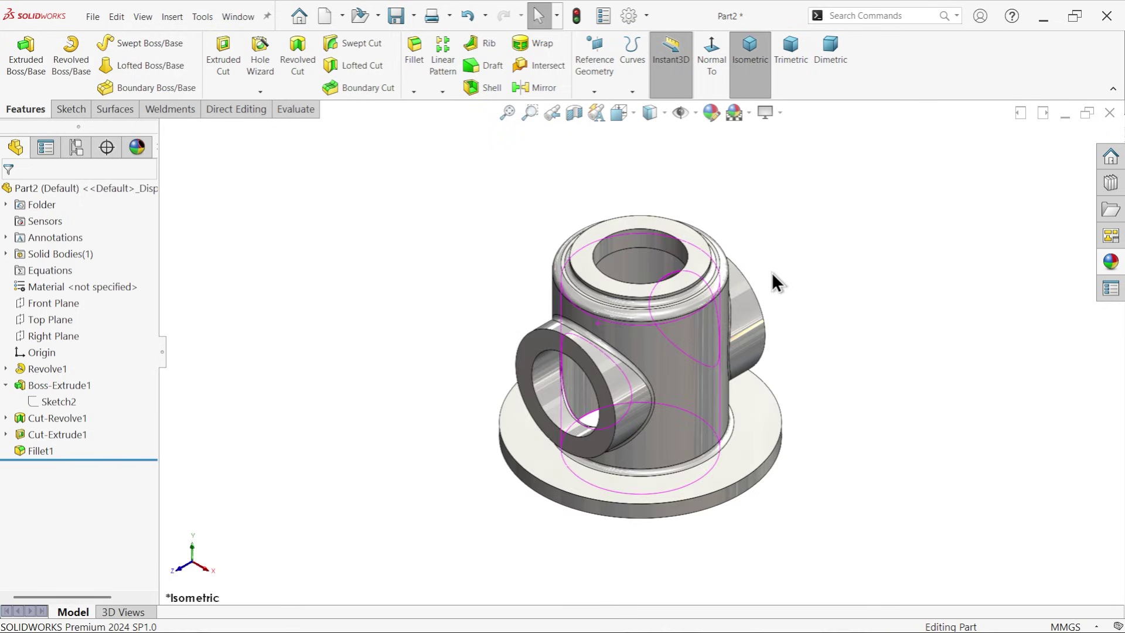
mouse_move(771, 273)
middle_mouse_down()
mouse_move(727, 280)
mouse_move(596, 419)
mouse_move(746, 377)
middle_mouse_up()
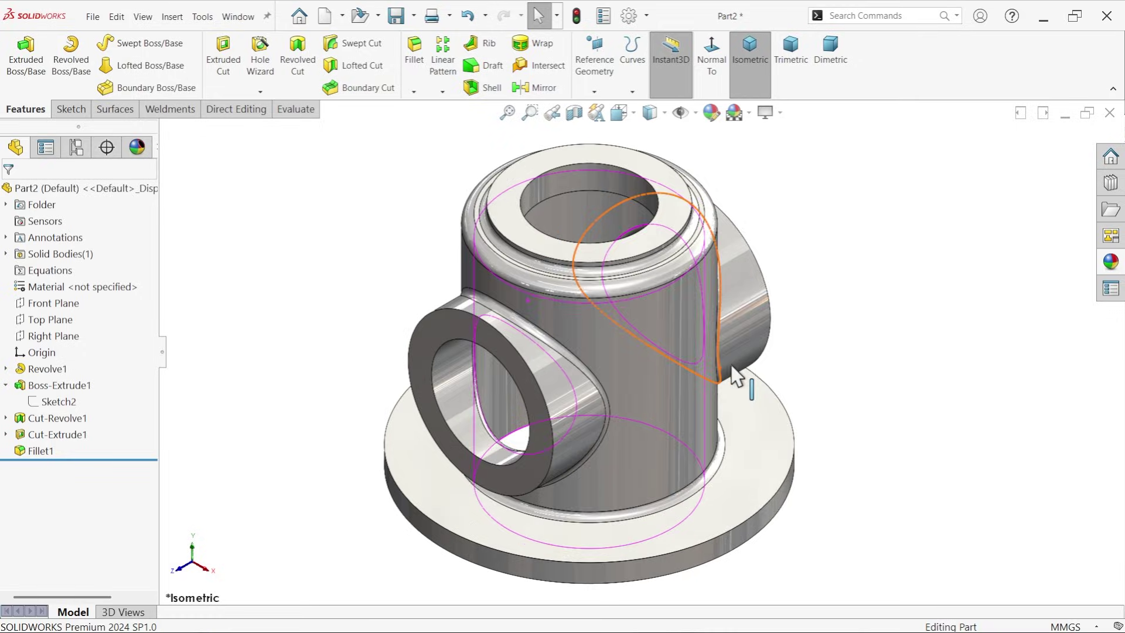
- Switch to the valve body reference drawing in the image viewer and examine the flange holes, edge notches, bolt circle and threaded-hole details
key("alt+Tab")
scroll(771, 535, "up", 5)
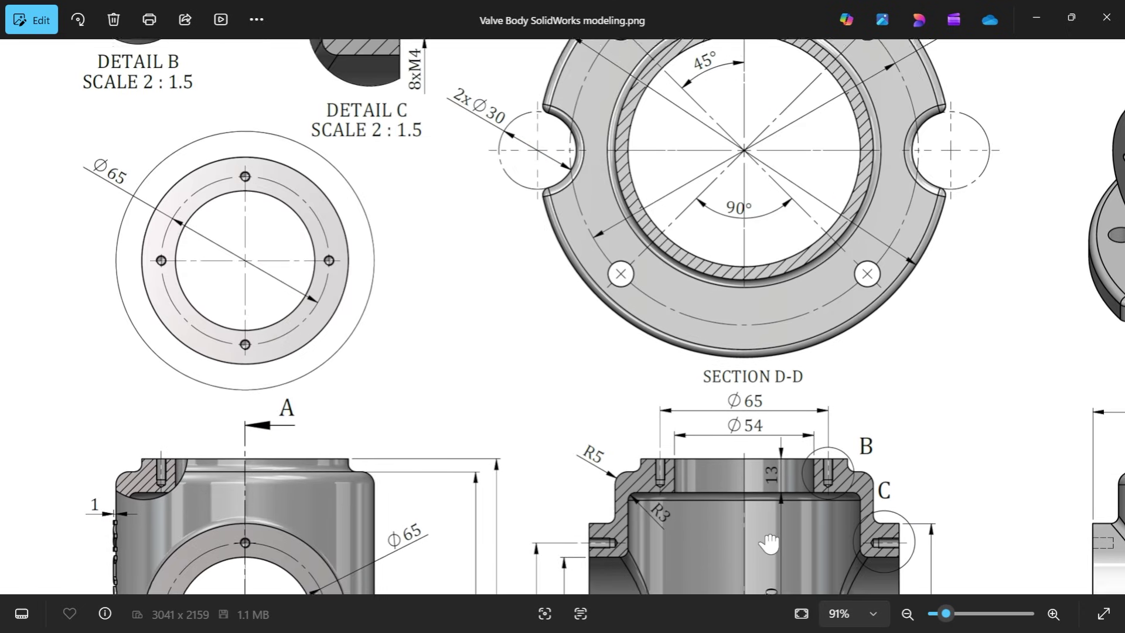
scroll(764, 411, "up", 2)
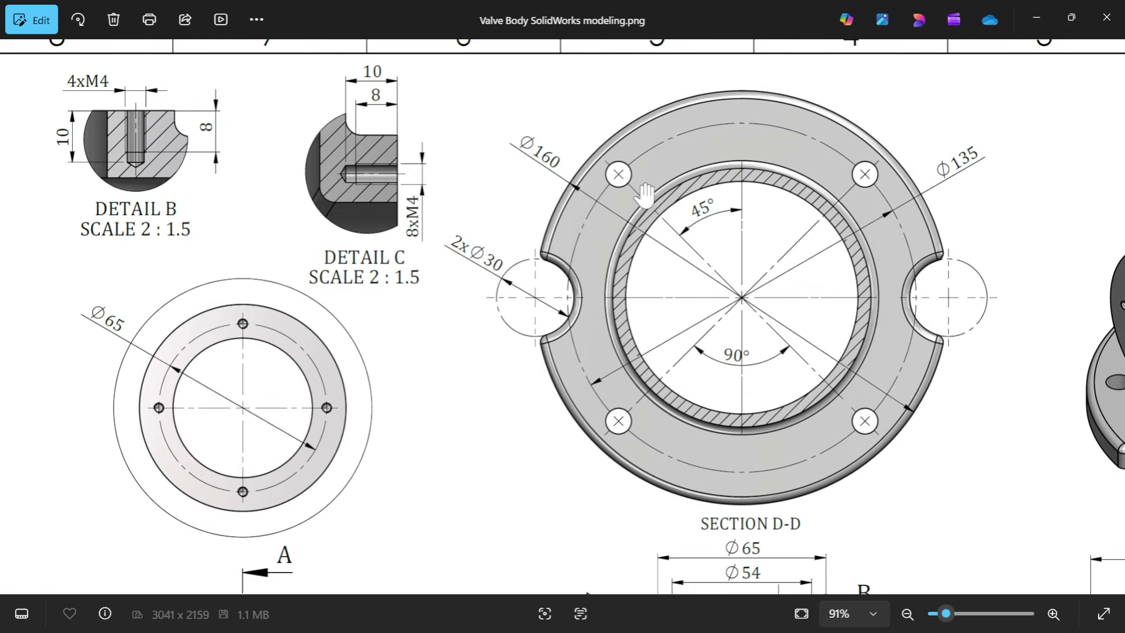
scroll(567, 479, "down", 8)
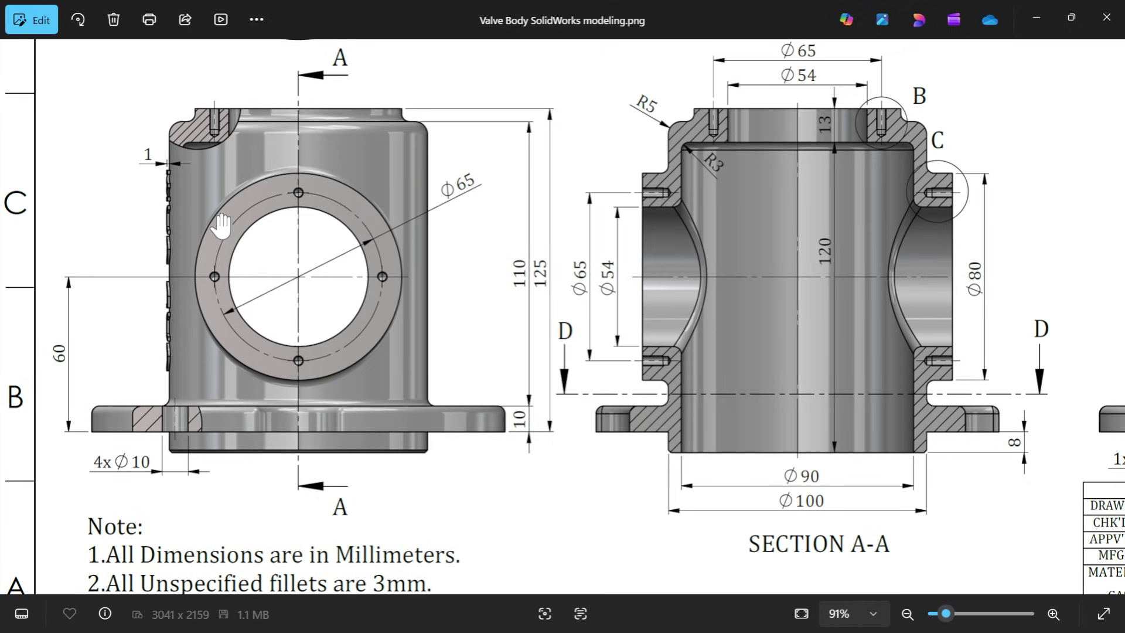
left_click_drag(221, 209, 188, 280)
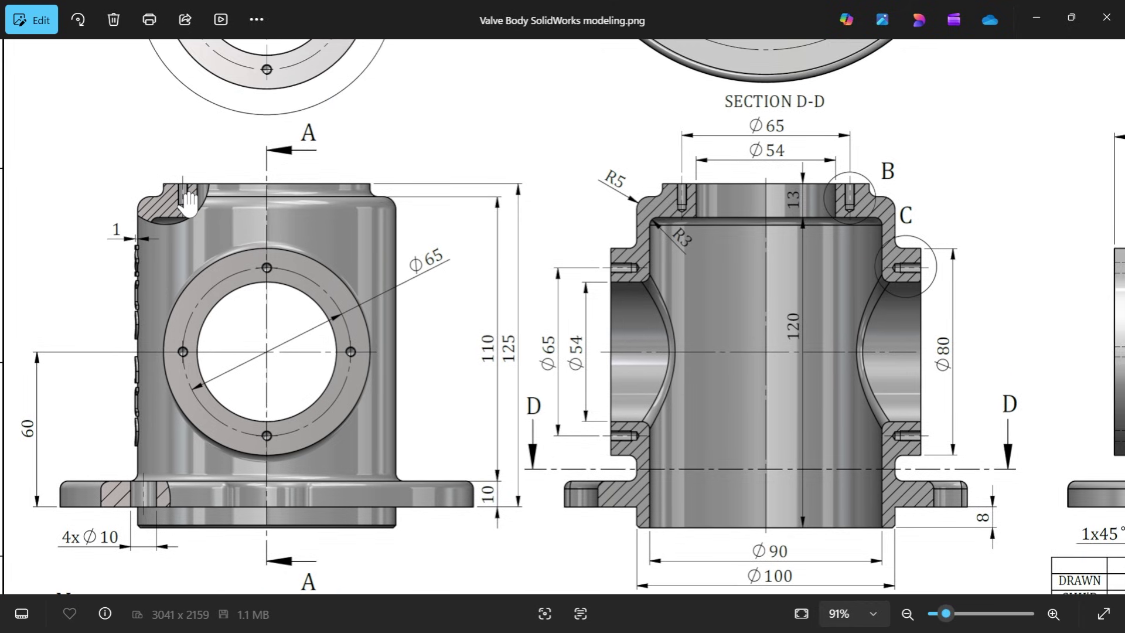
left_click_drag(765, 201, 694, 584)
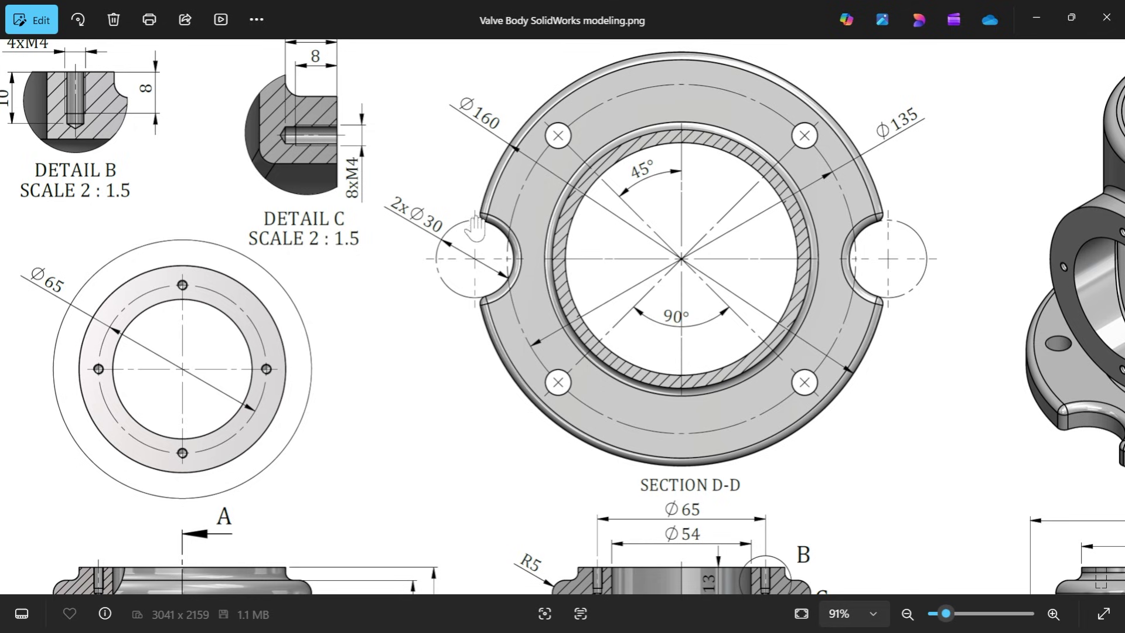
scroll(463, 258, "down", 5)
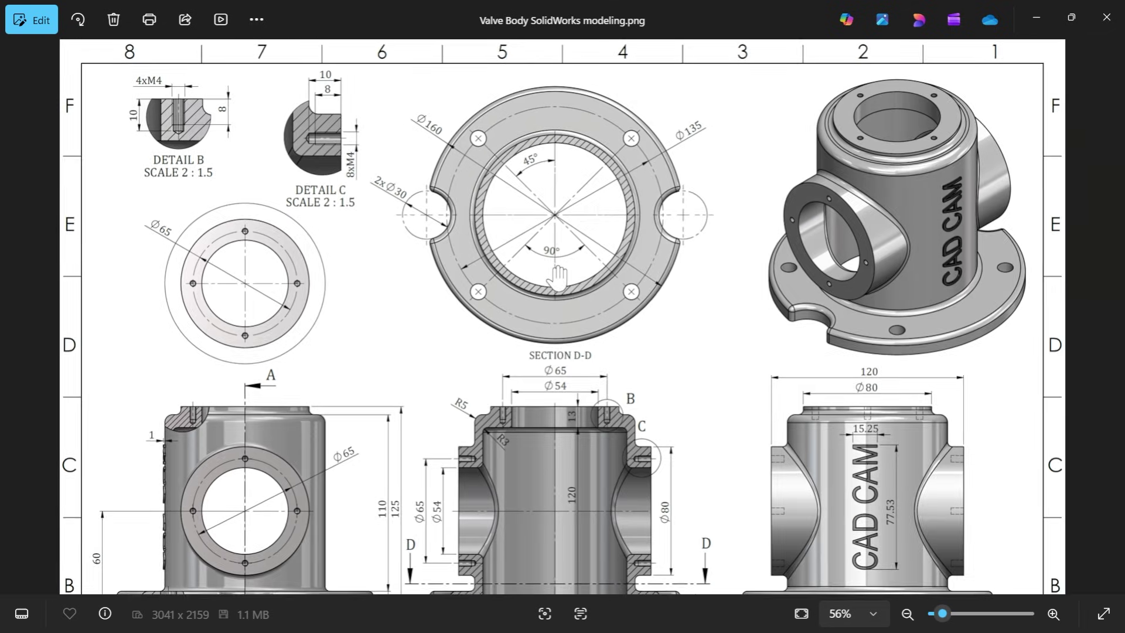
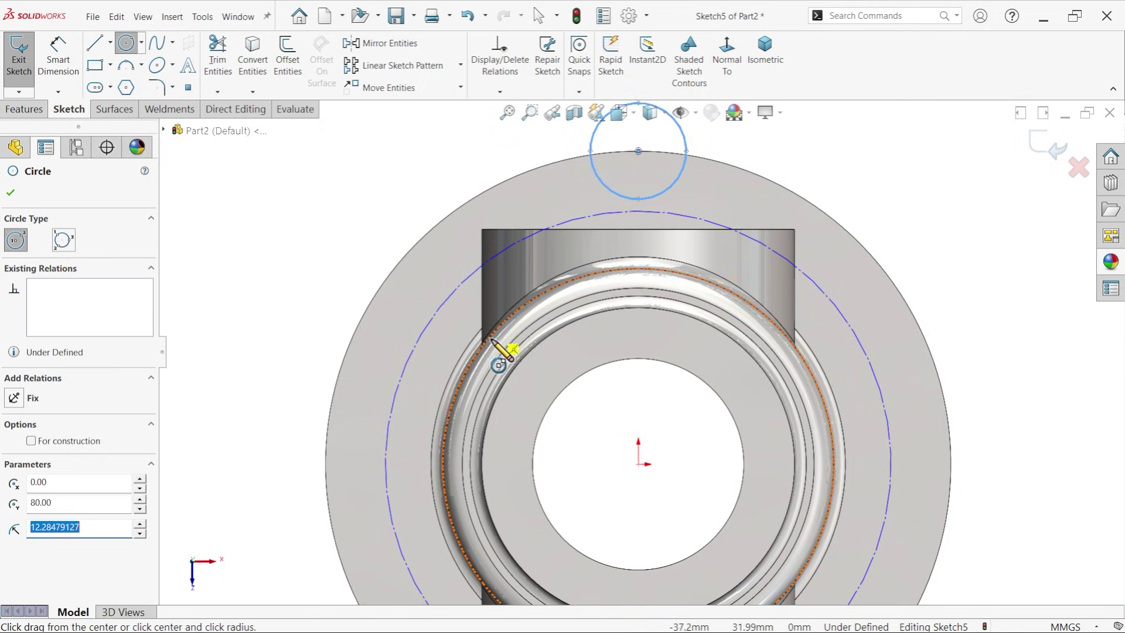
- Sketch a circle about 11 mm in diameter on the construction circle's upper left, with centerlines from its center to the origin and the upper notch circle's center
left_click(432, 318)
left_click(453, 326)
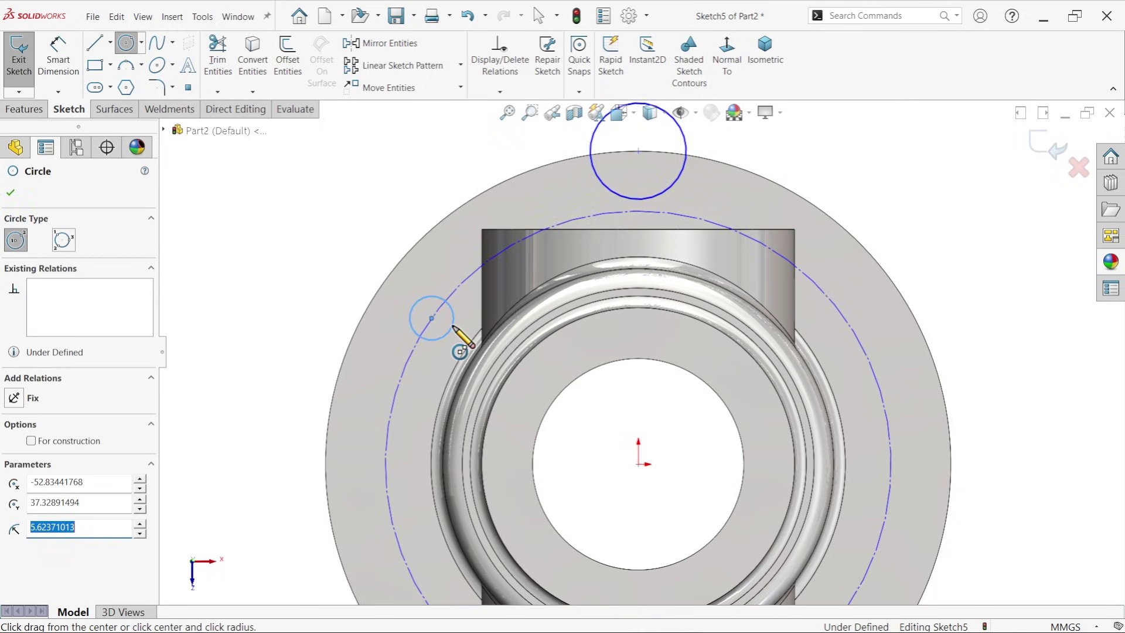
left_click(110, 43)
left_click(125, 79)
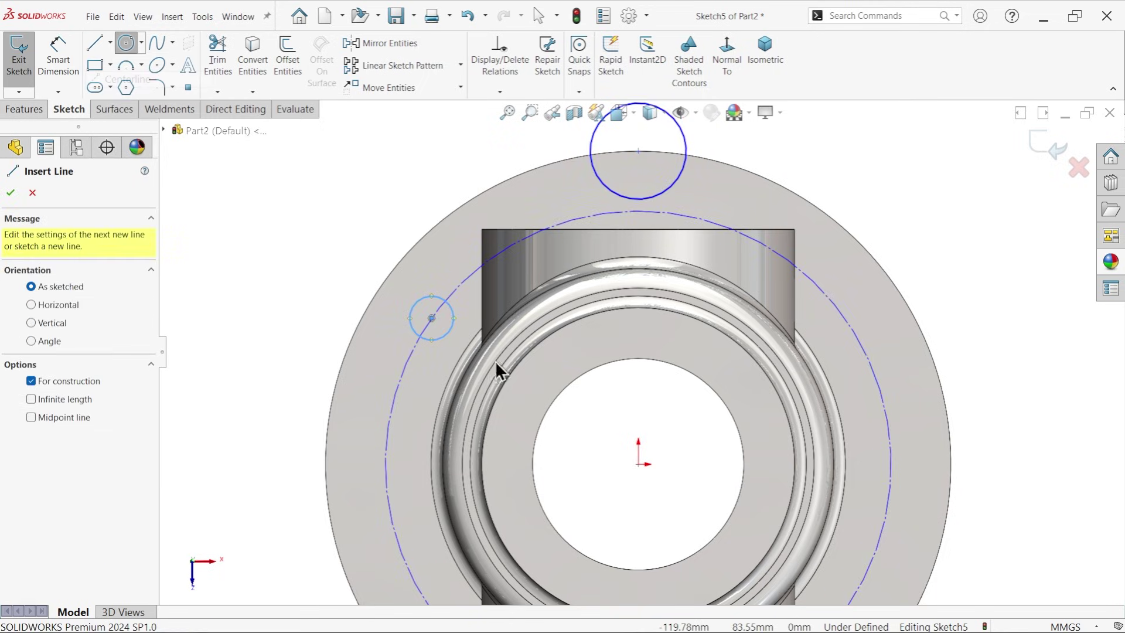
left_click(431, 318)
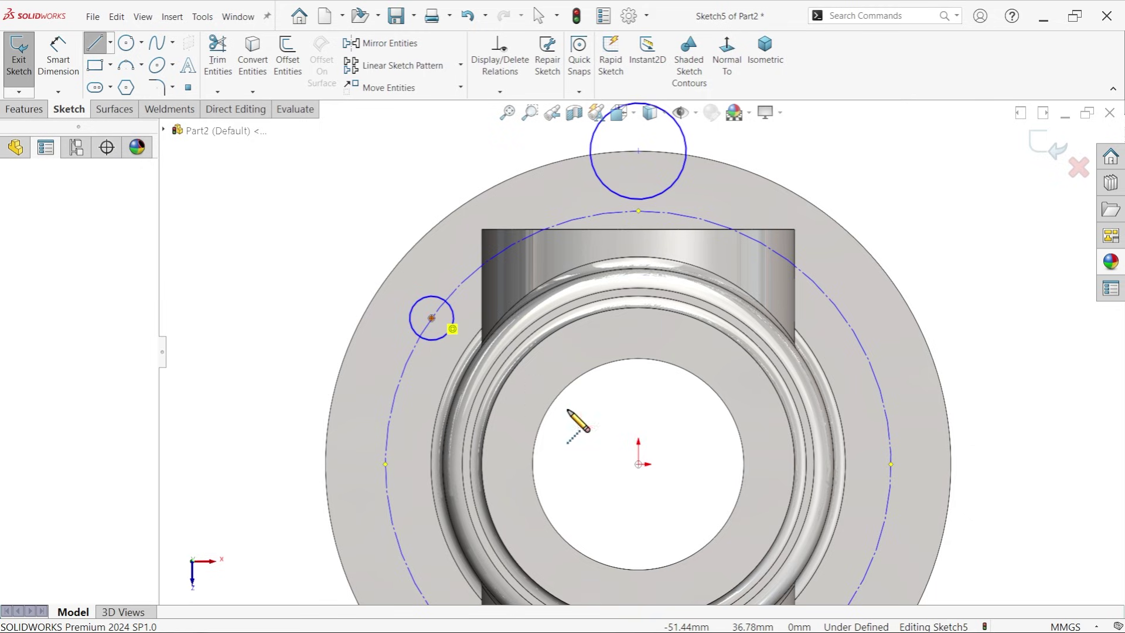
left_click(638, 464)
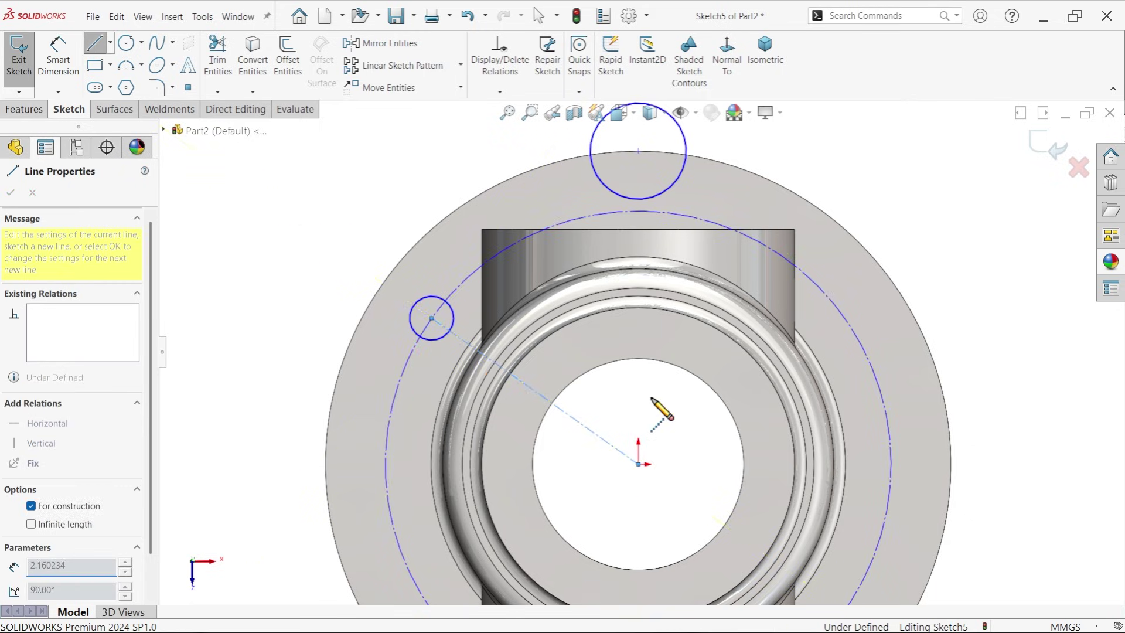
left_click(637, 151)
right_click(725, 182)
left_click(736, 189)
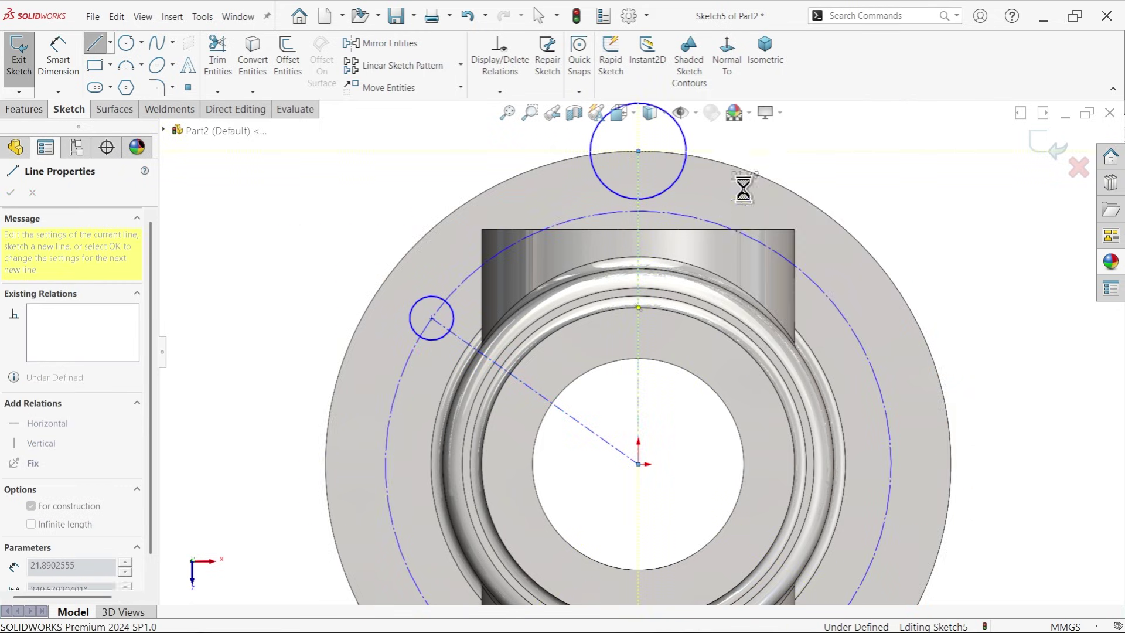
- Dimension the construction bolt circle on the flange to 135 mm diameter
scroll(712, 322, "up", 5)
scroll(656, 400, "down", 3)
scroll(620, 369, "down", 2)
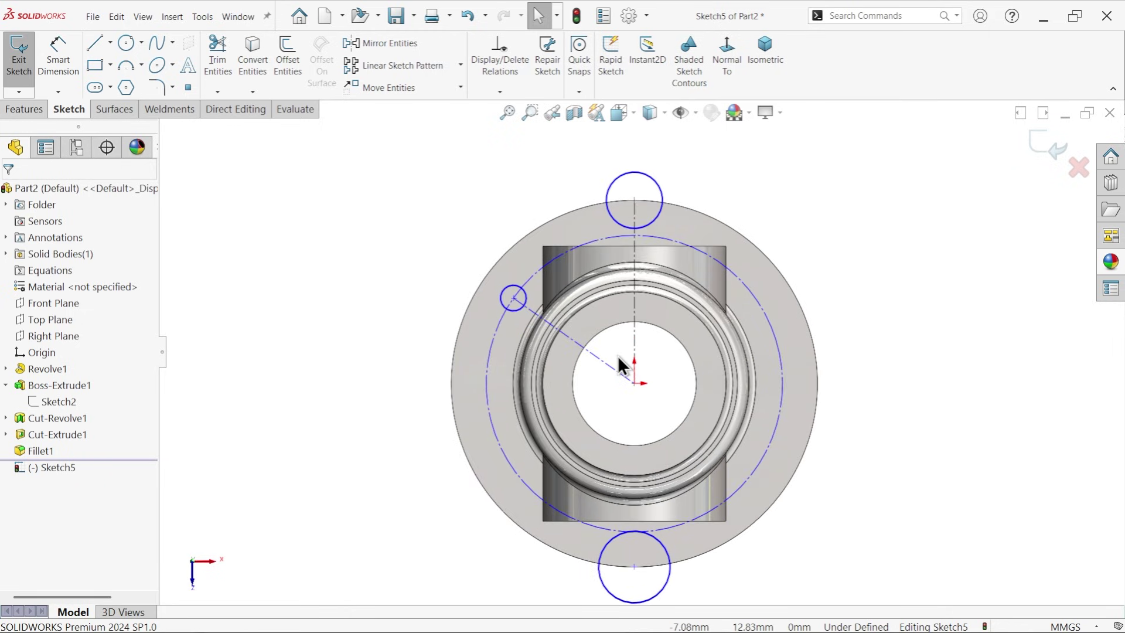
left_click(74, 71)
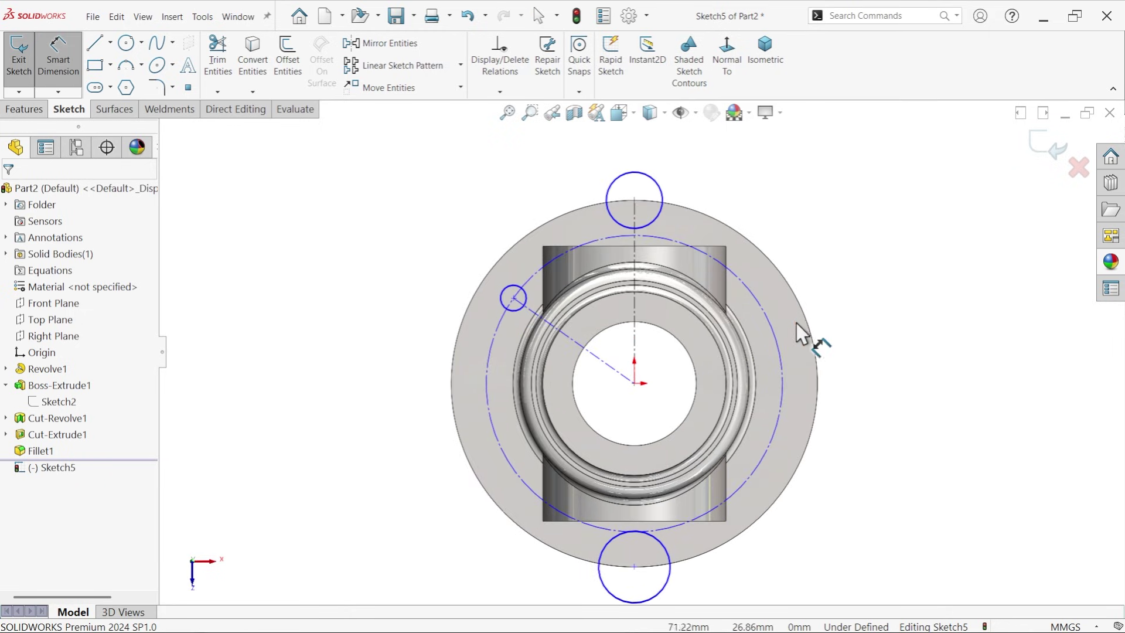
left_click(770, 321)
left_click(853, 264)
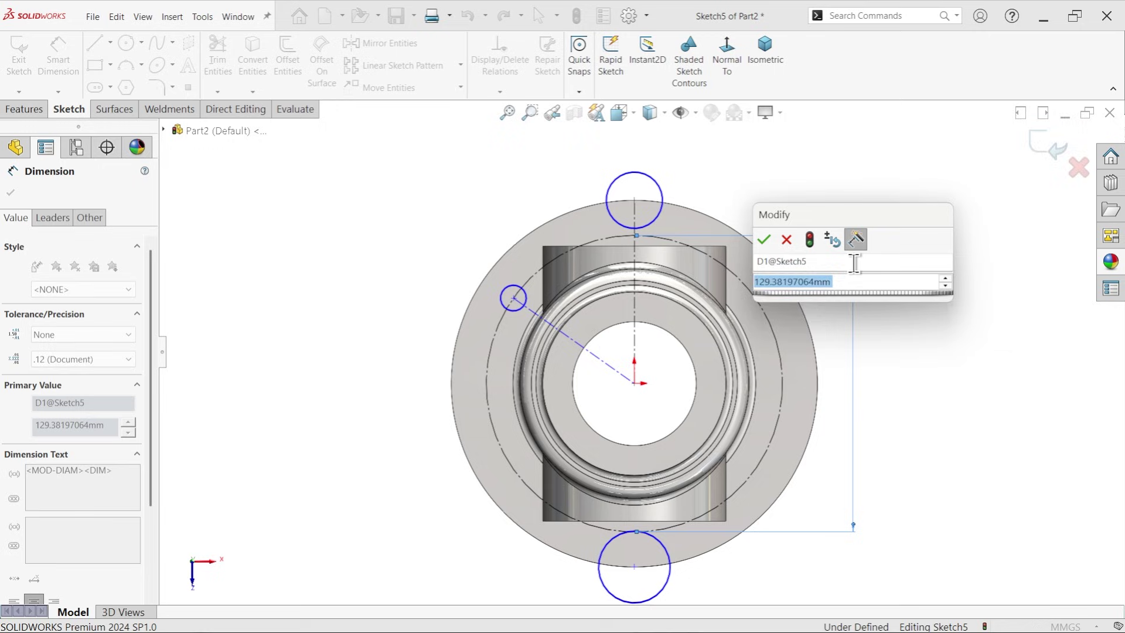
key("Return")
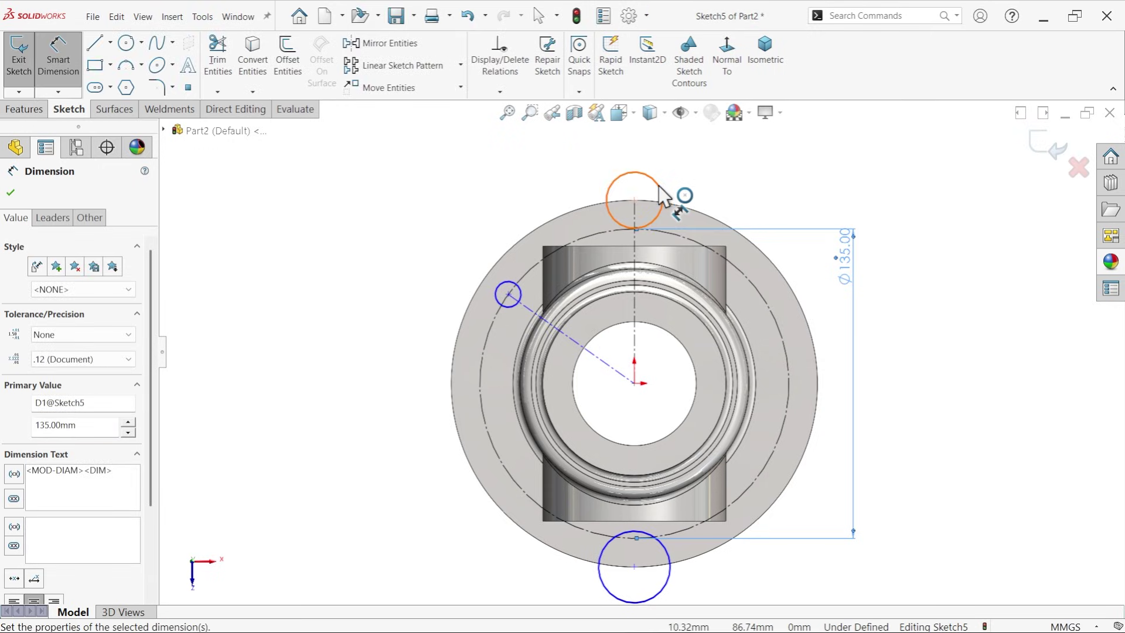
- Dimension the upper notch circle to 30 mm diameter and the small bolt-hole circle to 10 mm diameter
left_click(660, 187)
left_click(702, 160)
type("30")
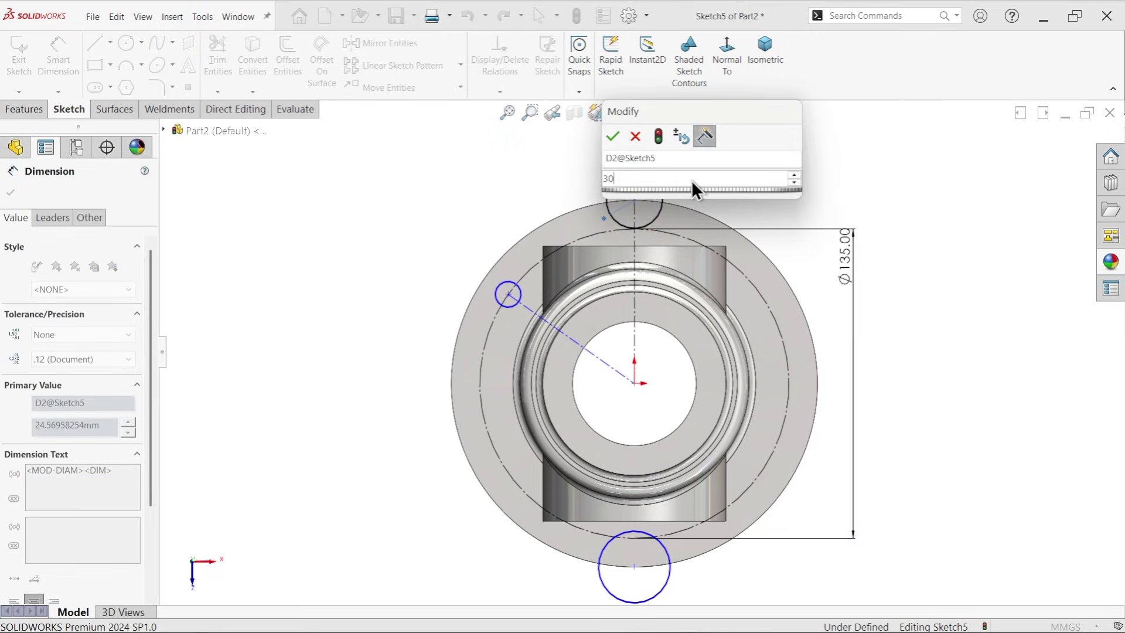
key("Return")
left_click(505, 295)
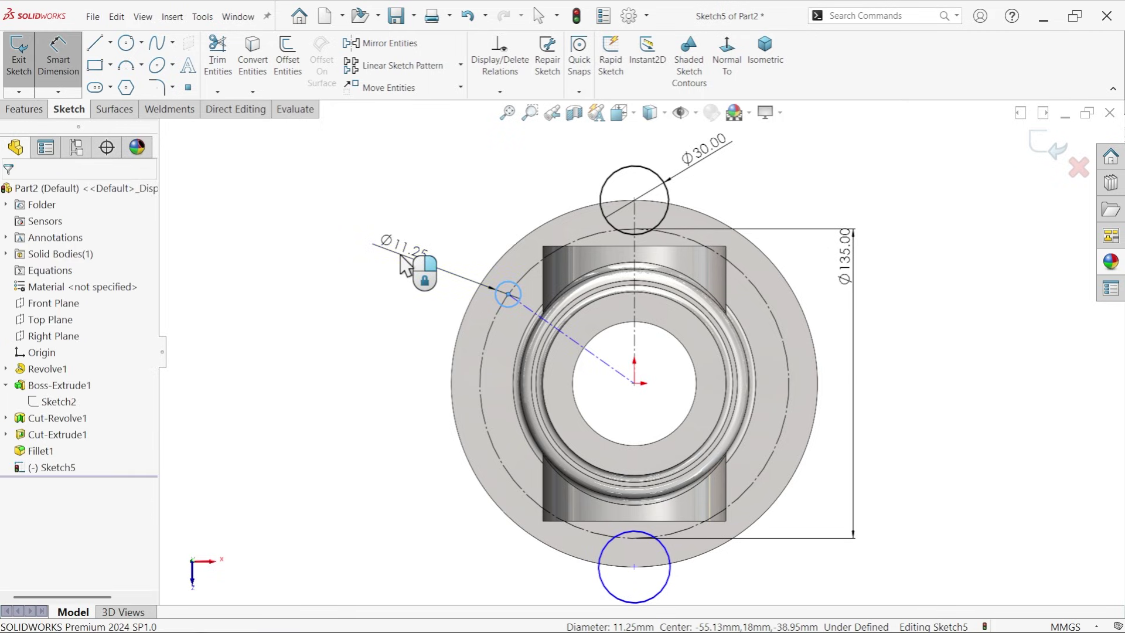
left_click(403, 260)
key("Return")
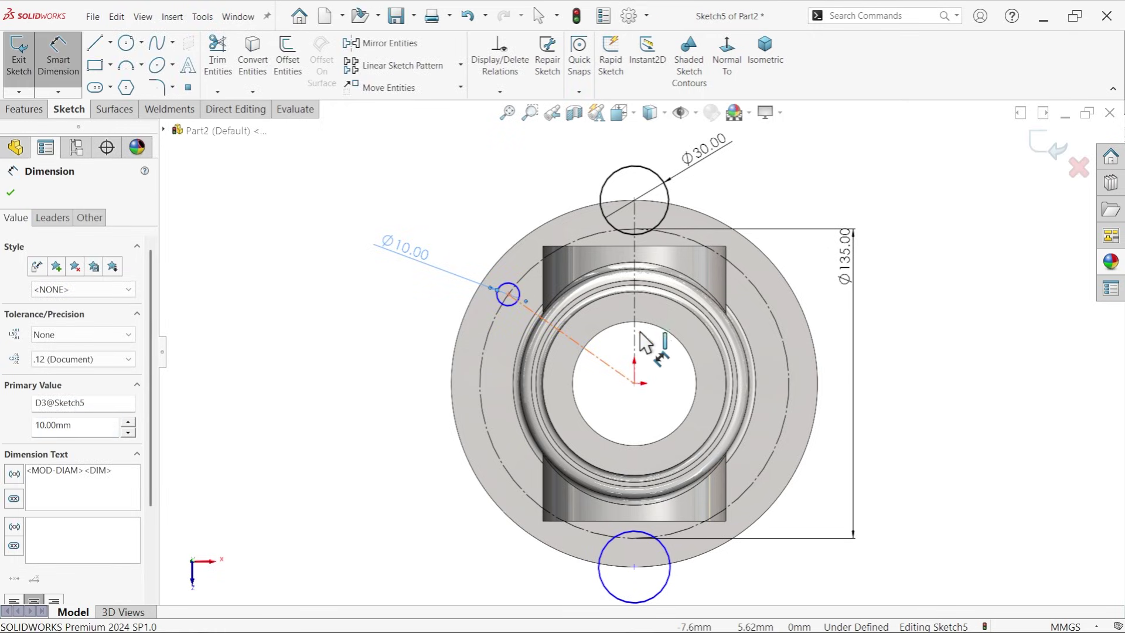
- Set a 45° angle between the vertical centerline and the centerline running to the bolt-hole circle
left_click(636, 346)
left_click(635, 341)
left_click(640, 348)
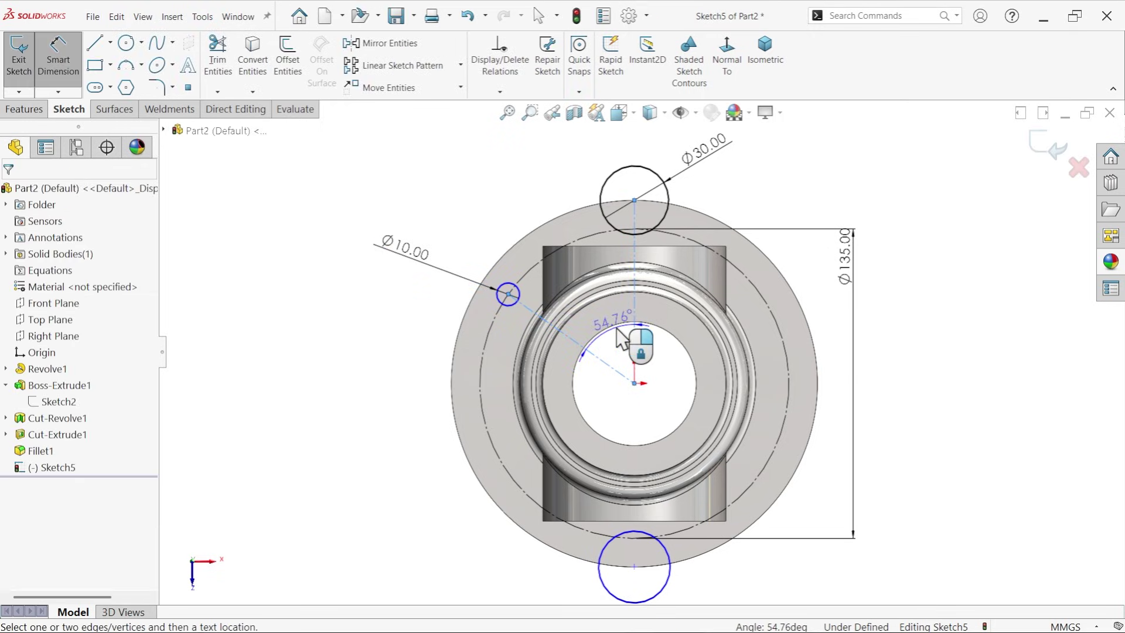
type("45")
key("Return")
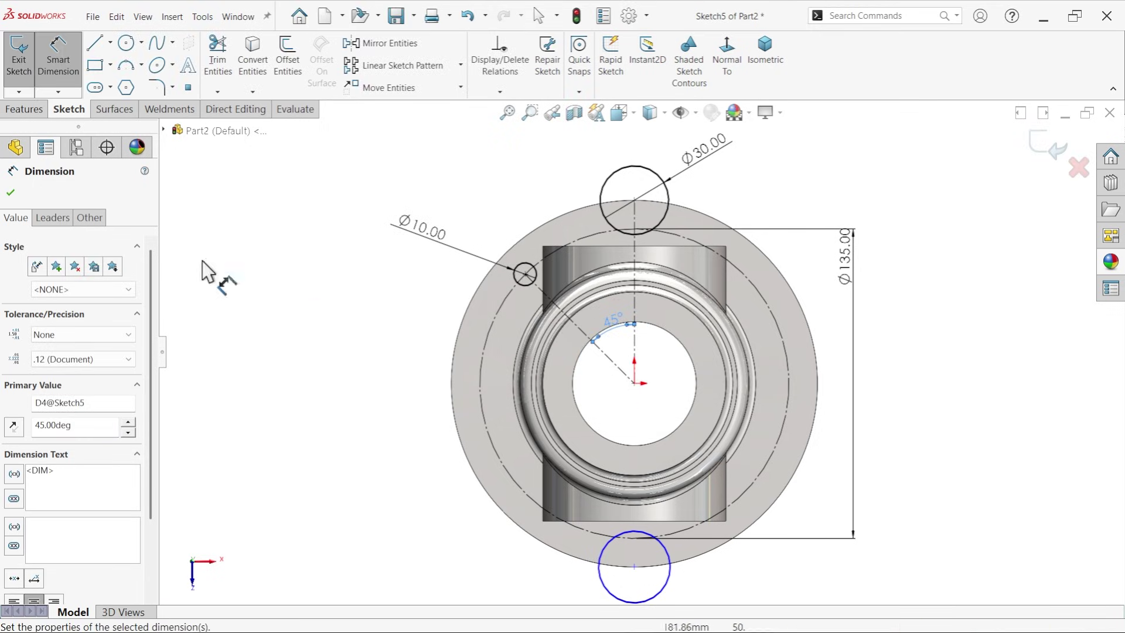
left_click(10, 192)
key("Escape")
- Make the lower notch circle equal in size to the upper notch circle
scroll(639, 348, "up", 2)
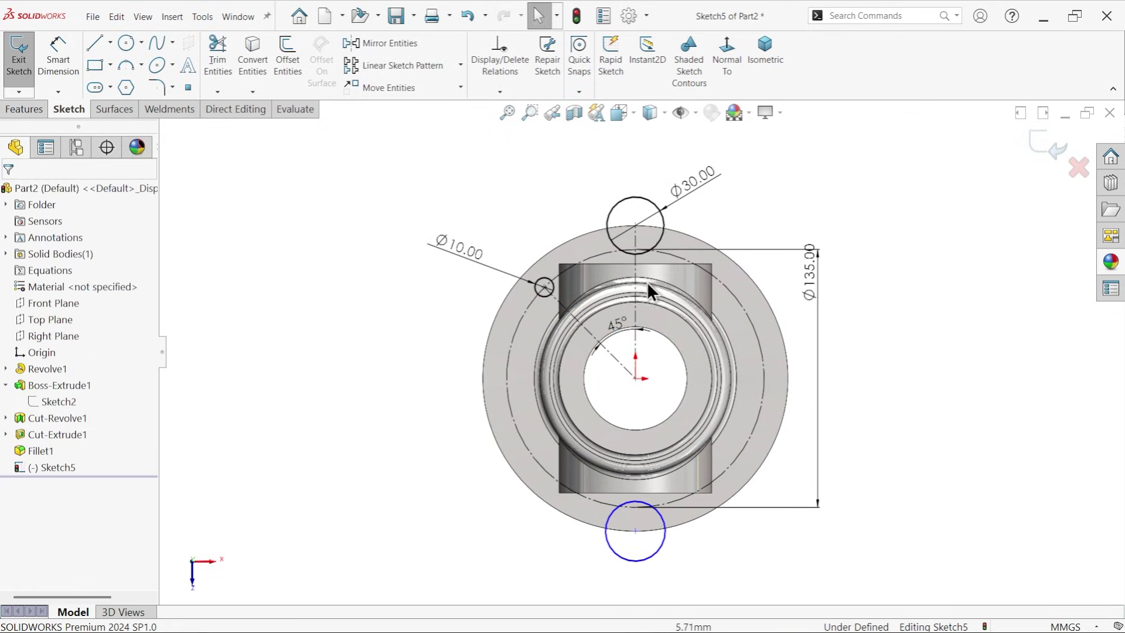
left_click(666, 232)
left_click(666, 535, "ctrl")
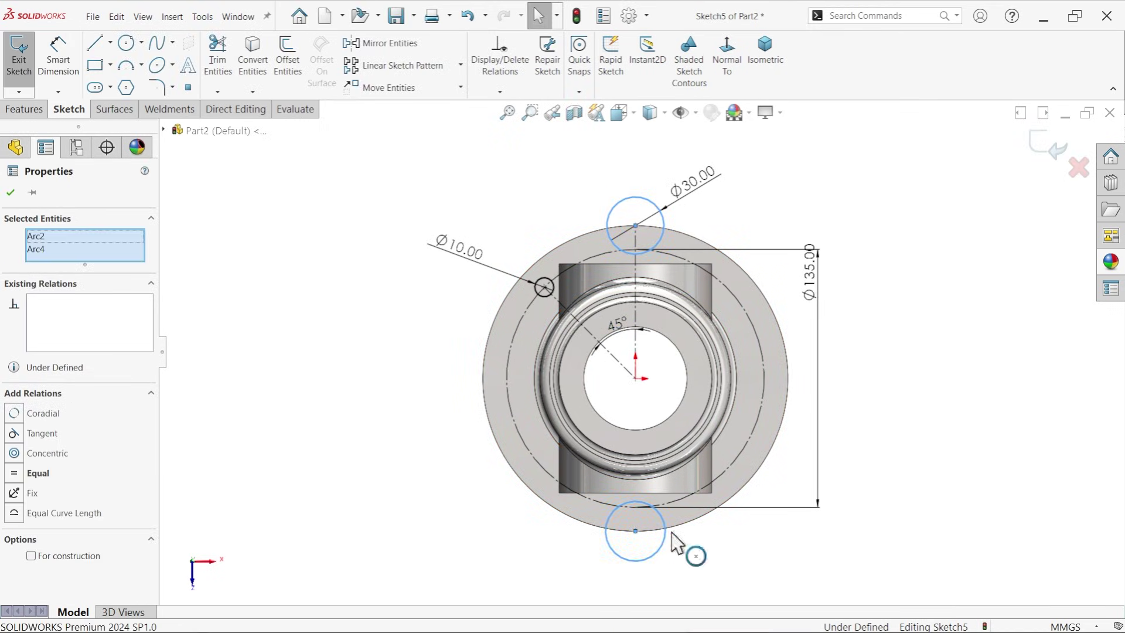
left_click(754, 487)
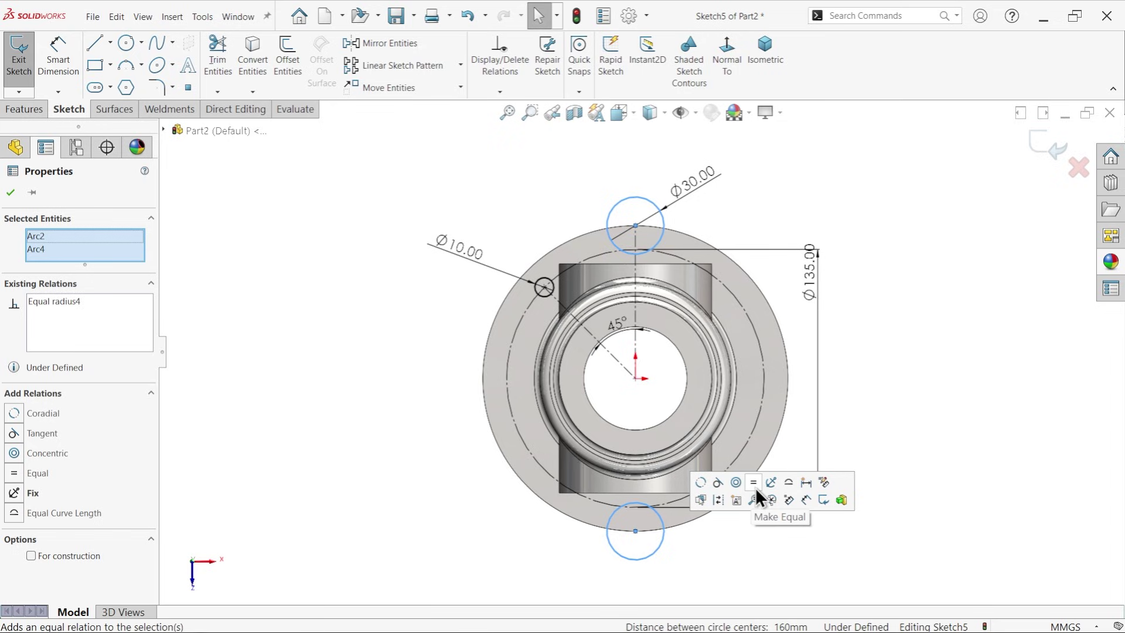
left_click(460, 510)
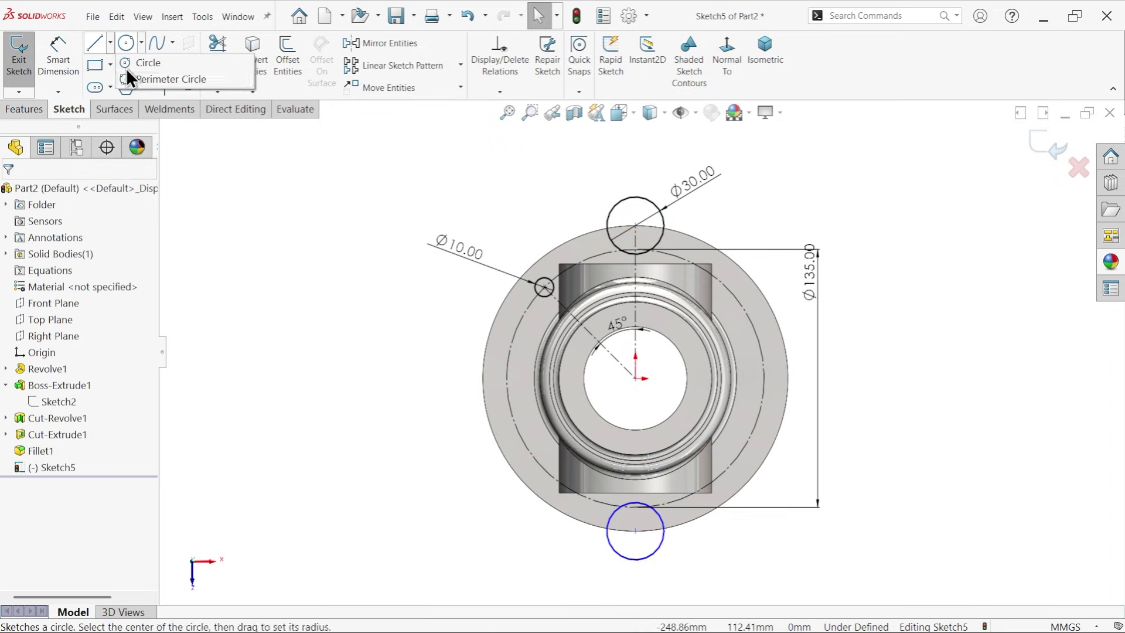
- Draw a vertical centerline from the origin to the lower notch circle's center
left_click(110, 65)
left_click(110, 43)
left_click(115, 79)
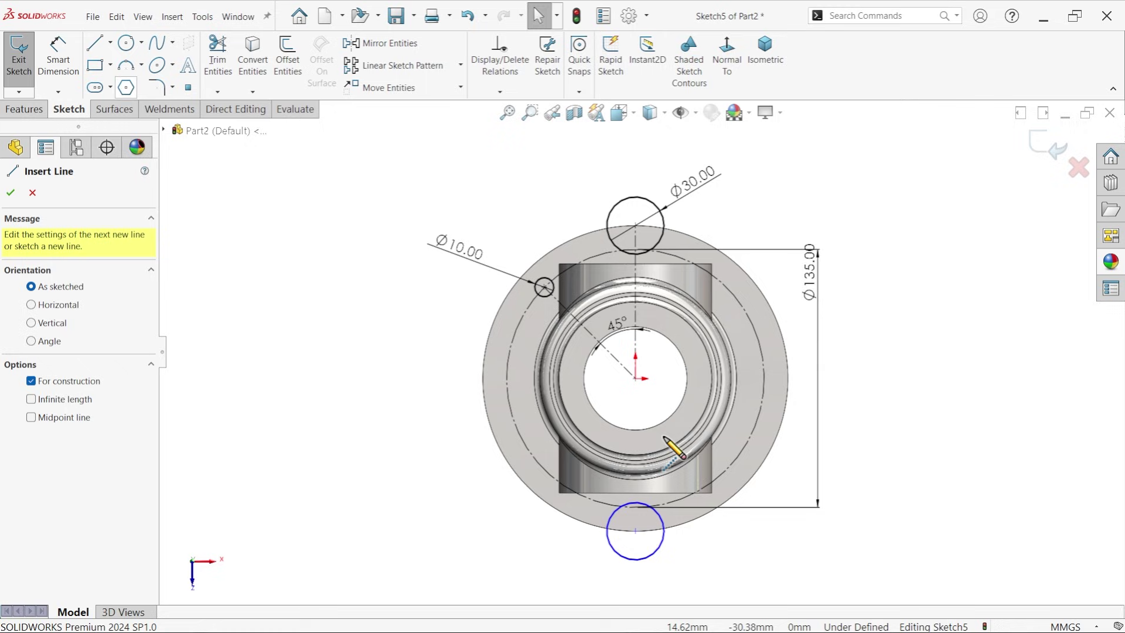
left_click(635, 379)
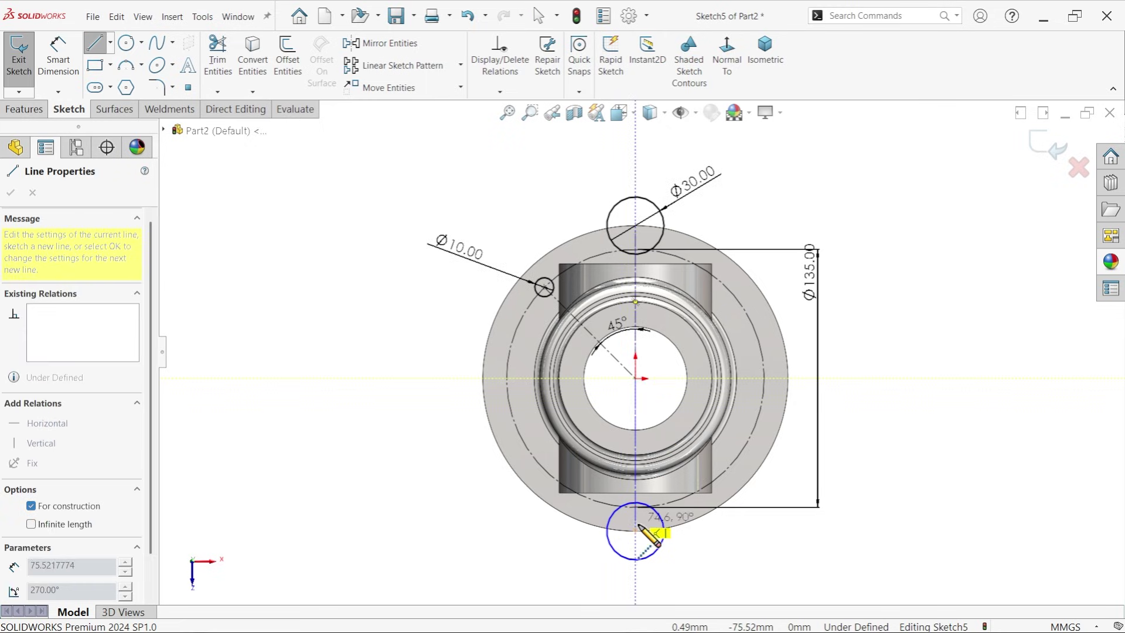
left_click(636, 531)
key("Escape")
scroll(631, 431, "down", 2)
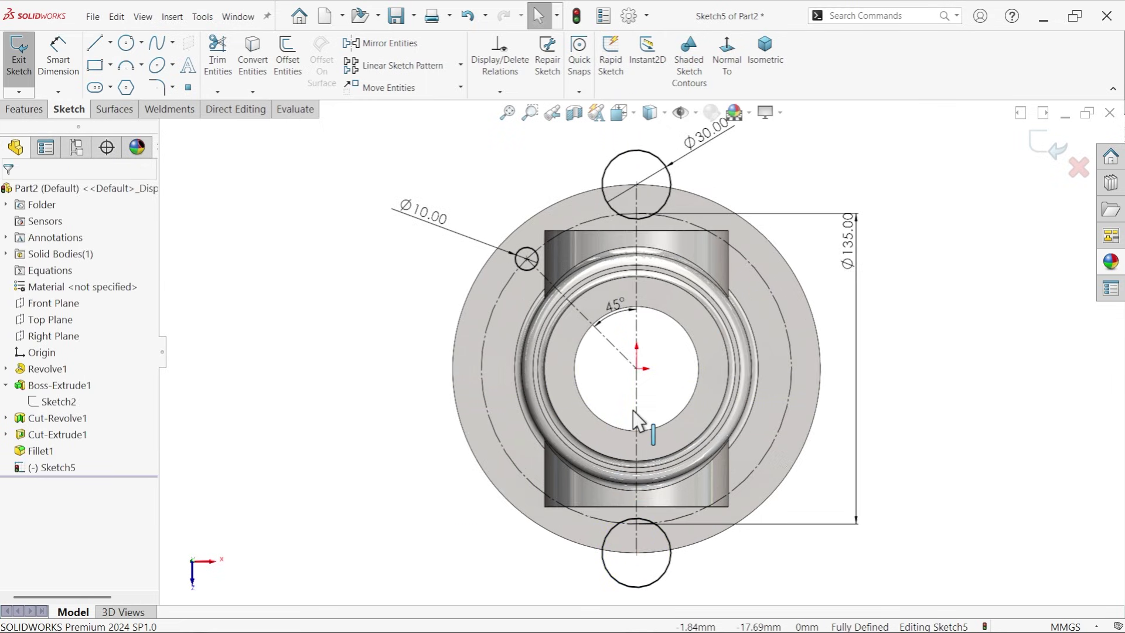
- Create a circular sketch pattern of the 10 mm bolt-hole circle about the origin with 4 equally spaced instances over 360°
left_click(460, 65)
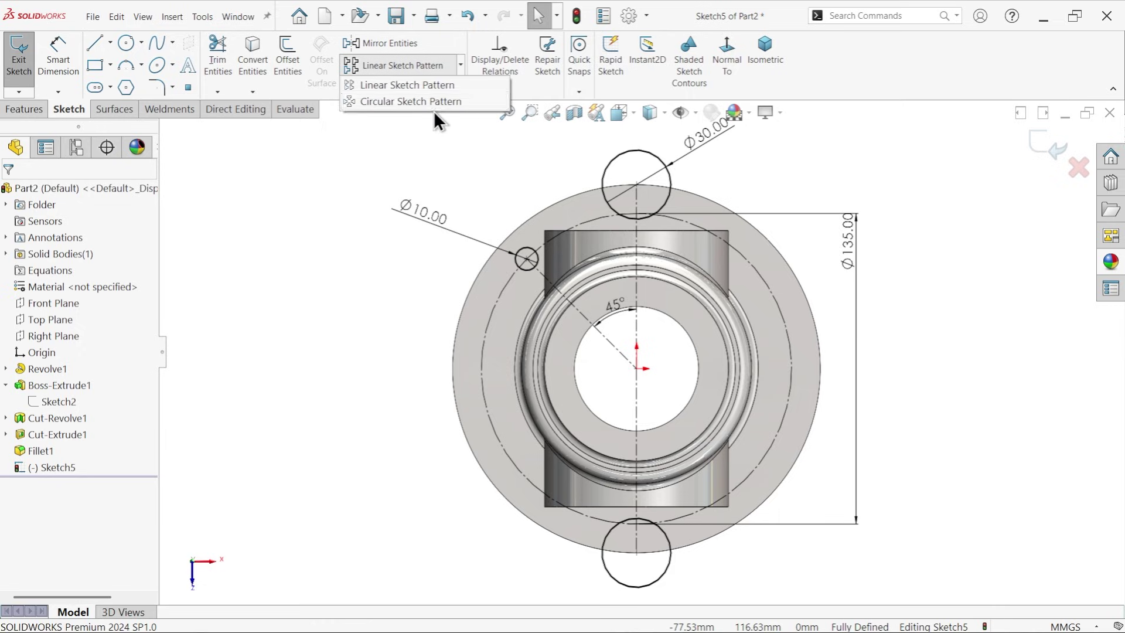
left_click(417, 101)
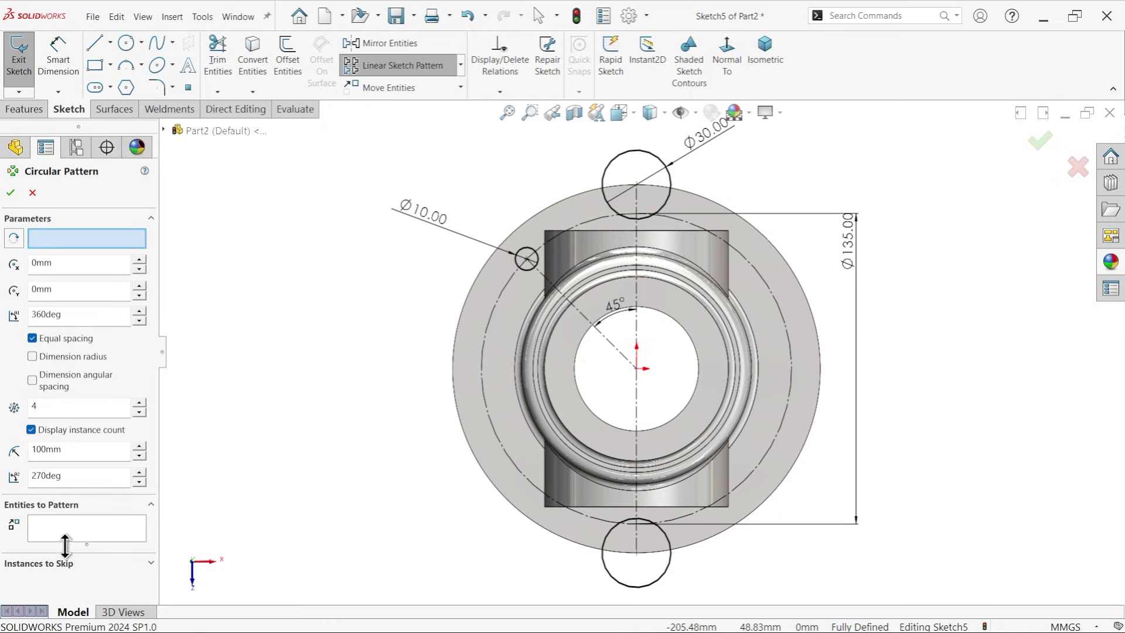
left_click(533, 273)
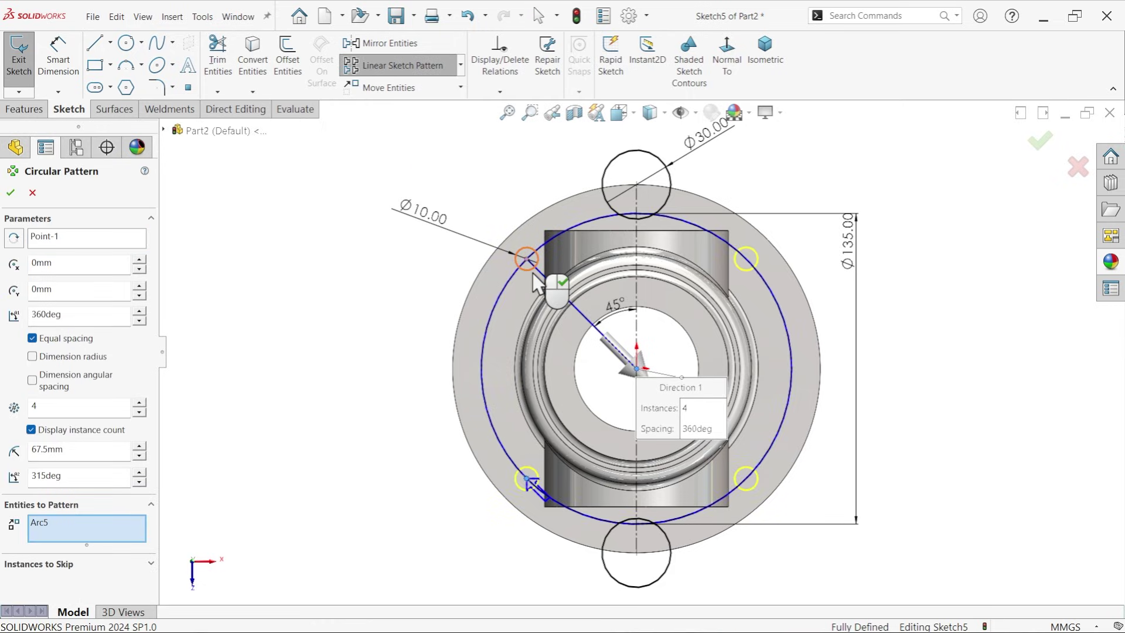
double_click(70, 319)
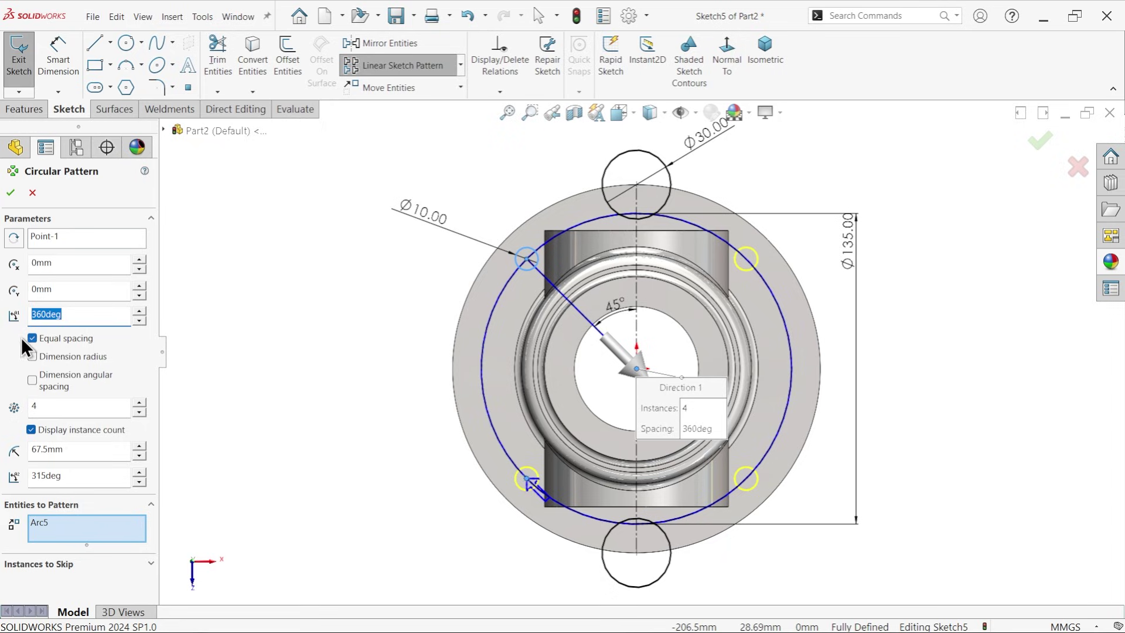
left_click_drag(48, 408, 7, 404)
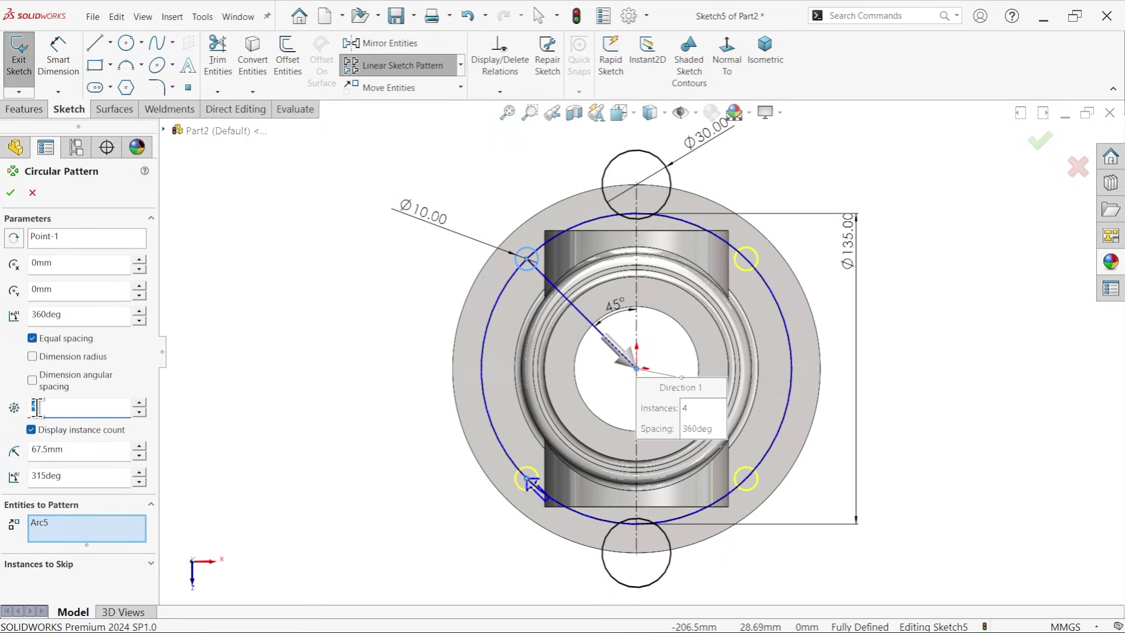
left_click(11, 194)
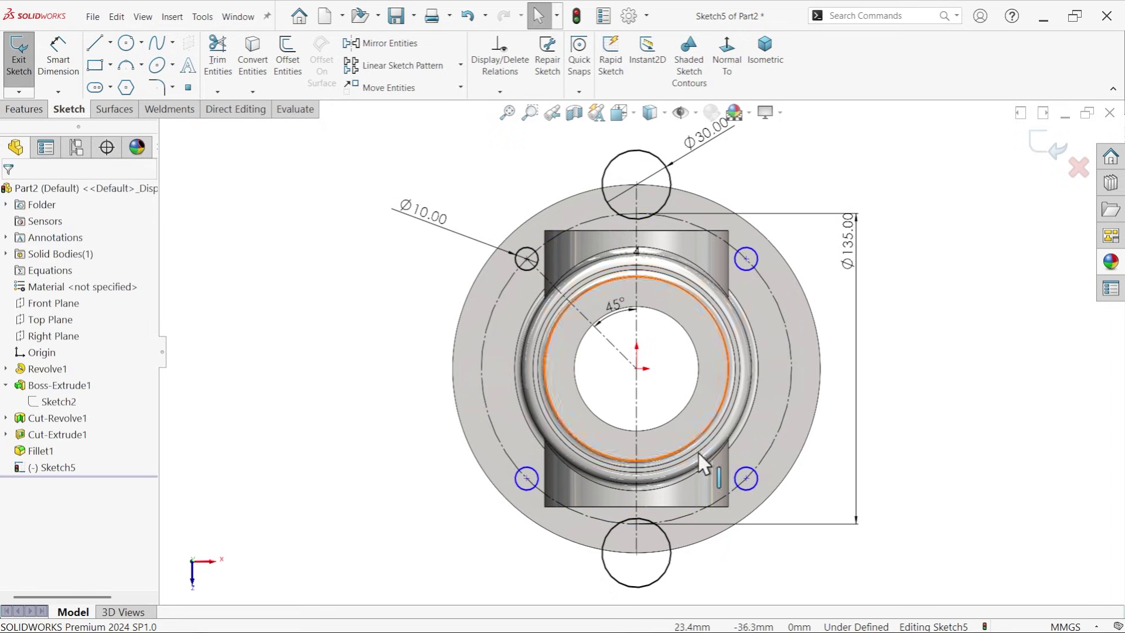
- Make the centers of the two lower patterned bolt-hole circles coincident with the 135 mm construction circle
scroll(739, 485, "down", 2)
left_click(736, 484)
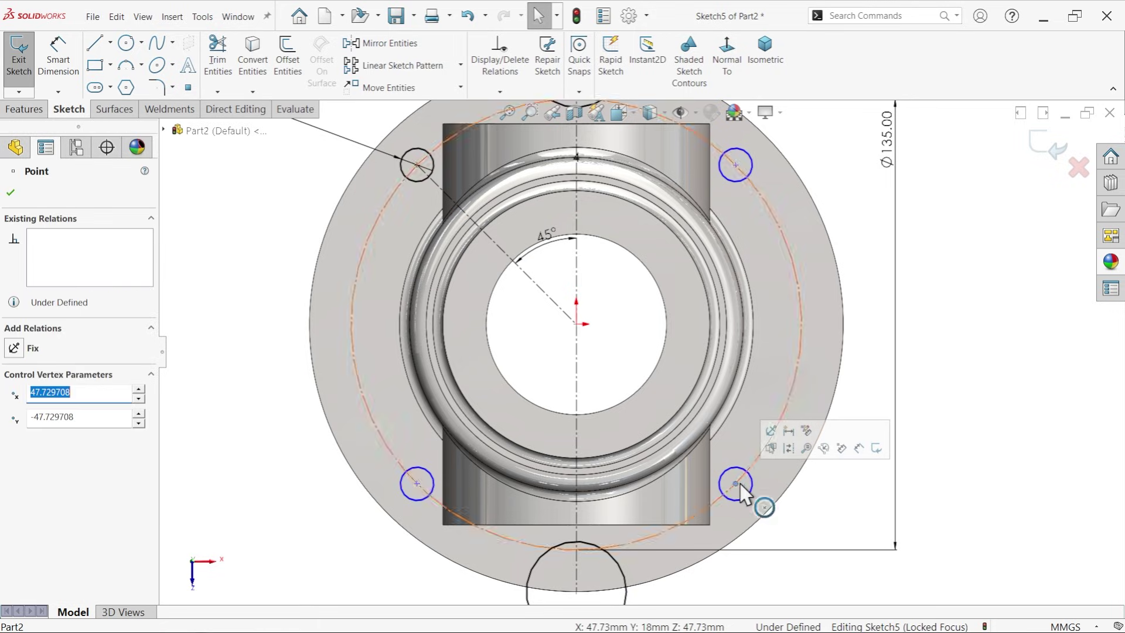
left_click(782, 417, "ctrl")
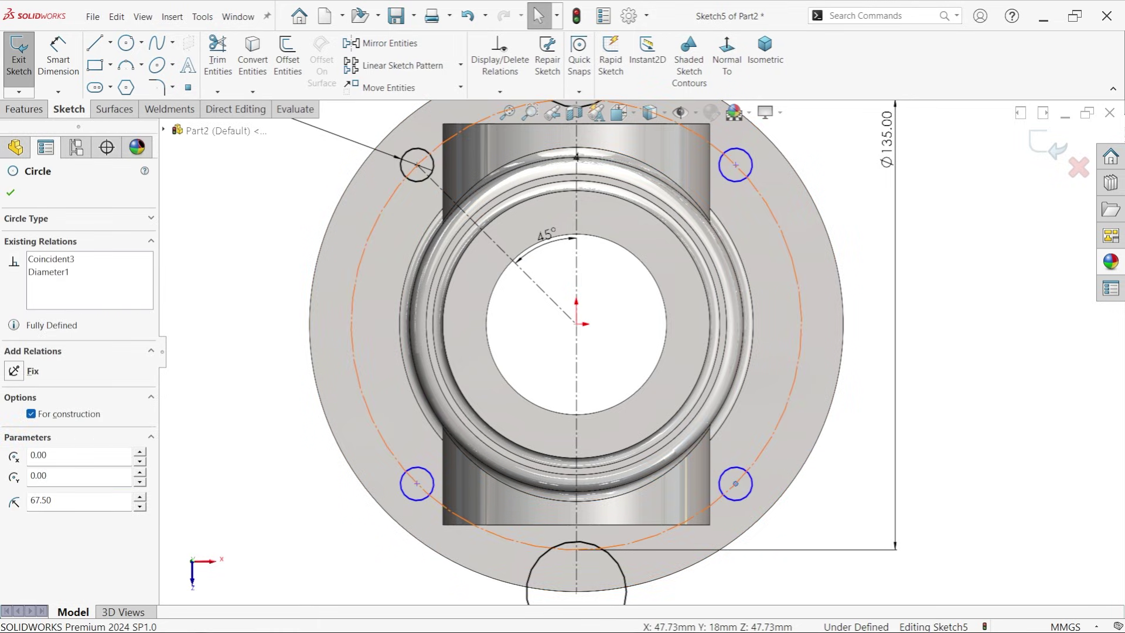
left_click(836, 364)
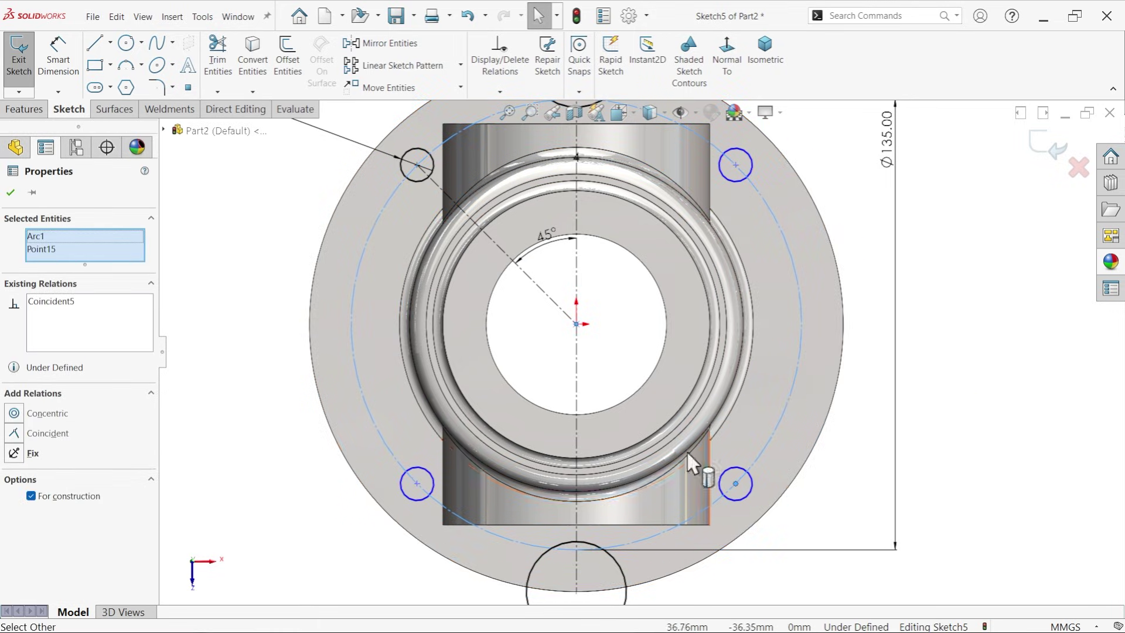
left_click(420, 483)
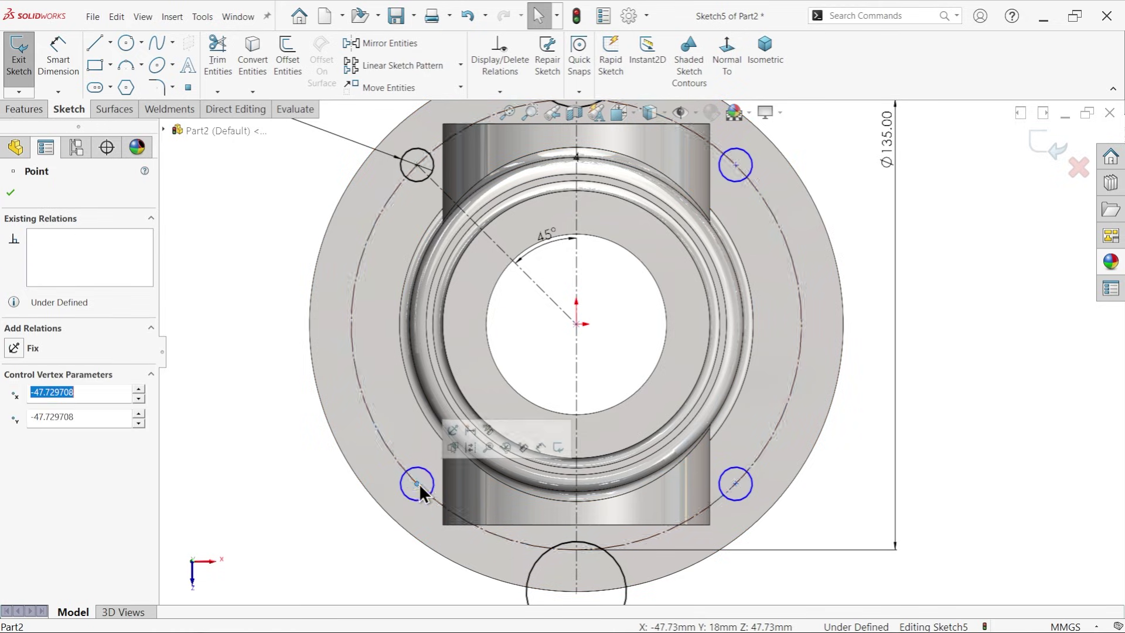
left_click(443, 505, "ctrl")
left_click(498, 455)
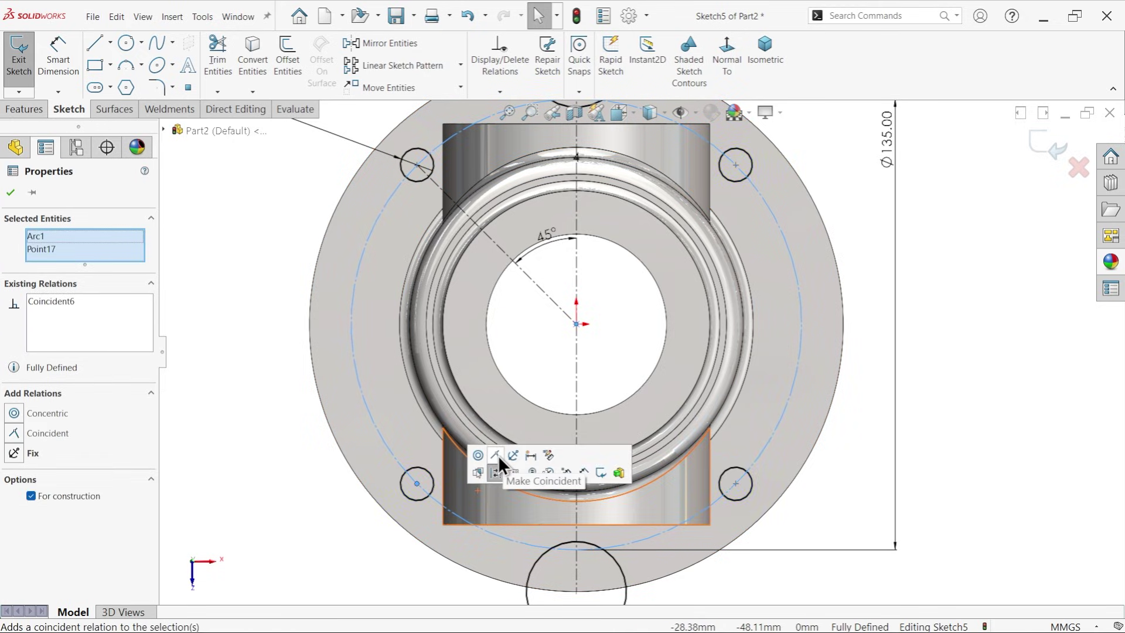
left_click(276, 449)
key("f")
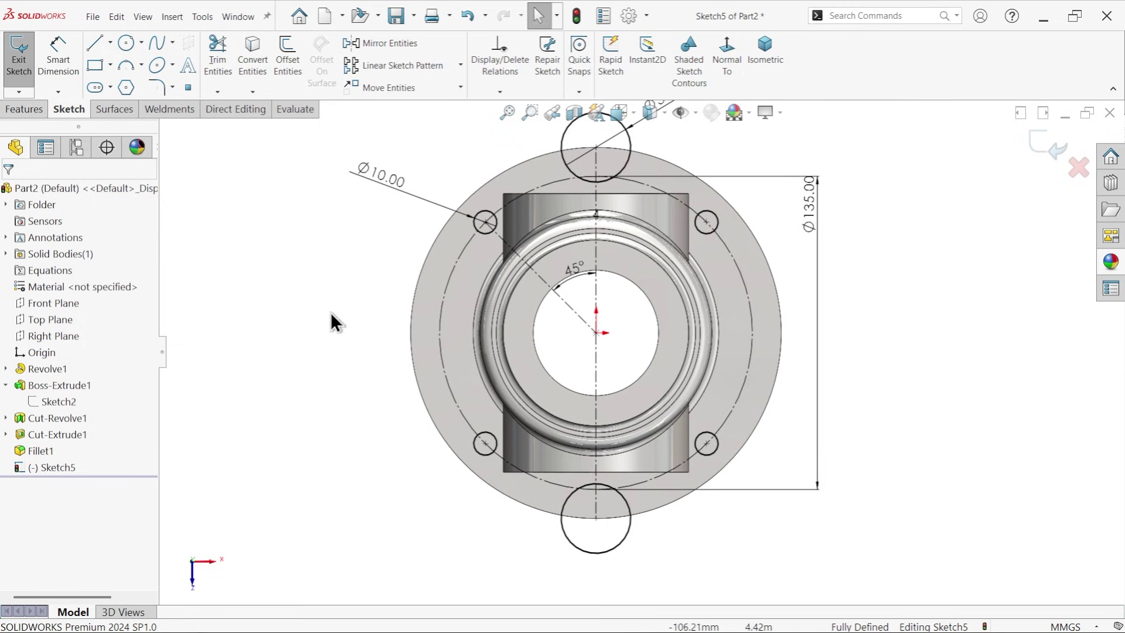
- Extrude-cut the notch and bolt-hole circles through the flange in one direction with the Up To Next end condition, and return to isometric orientation
left_click(26, 110)
left_click(223, 65)
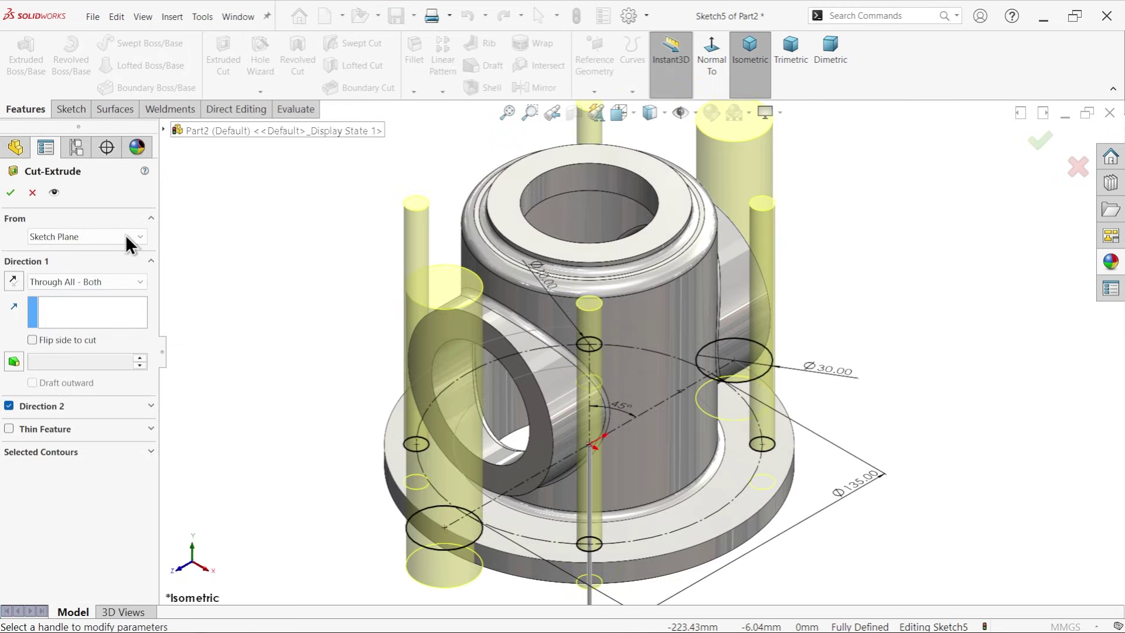
left_click(51, 280)
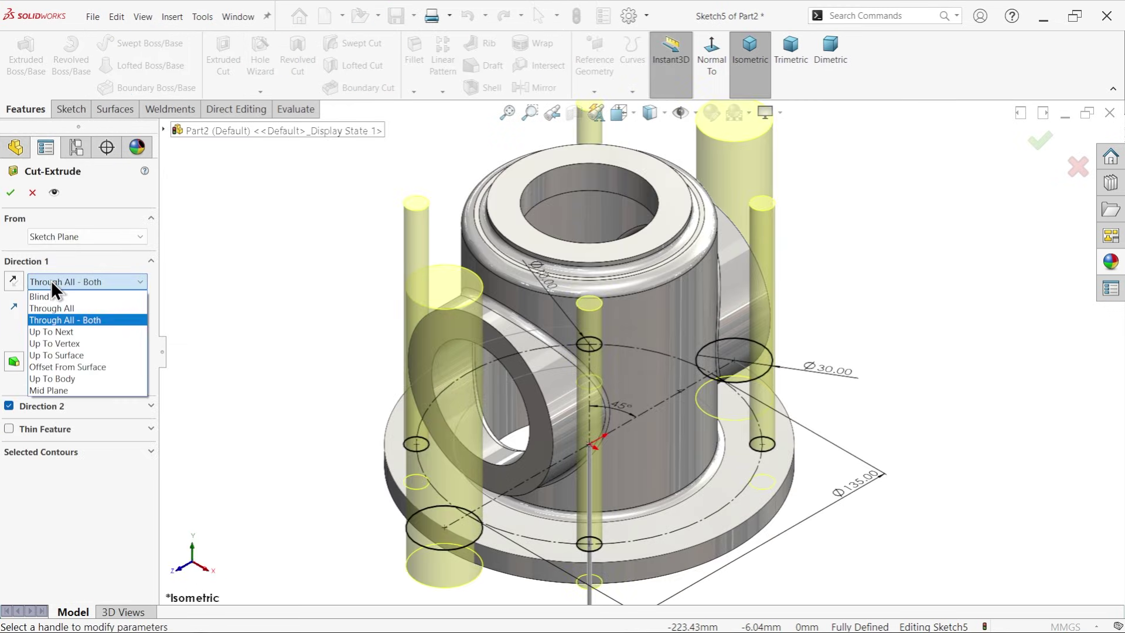
left_click(9, 410)
left_click(10, 408)
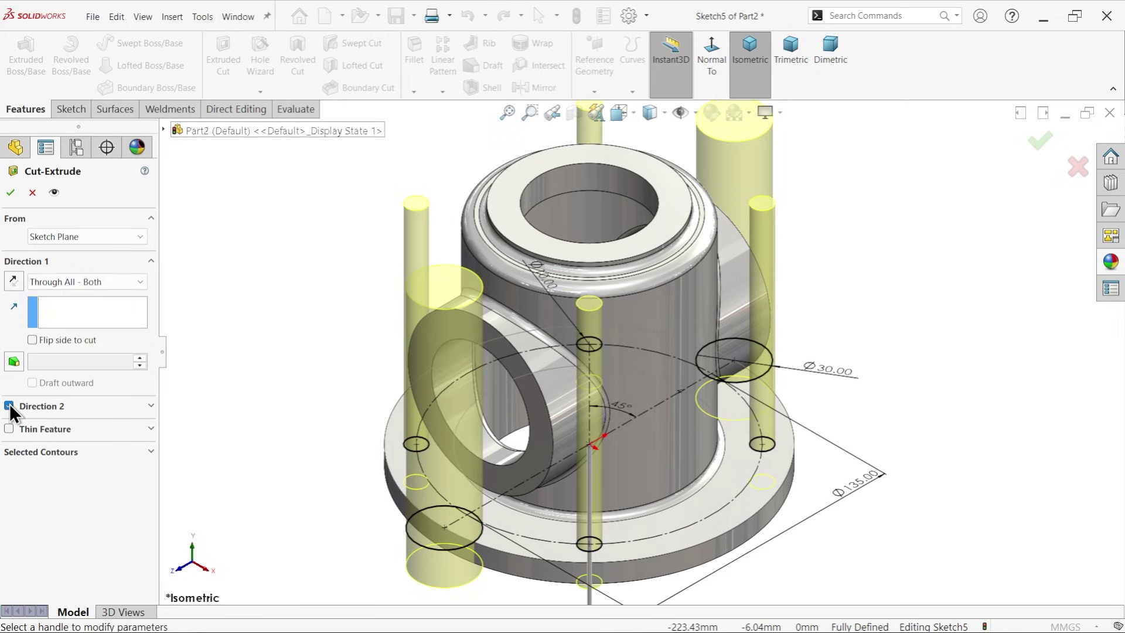
left_click(68, 279)
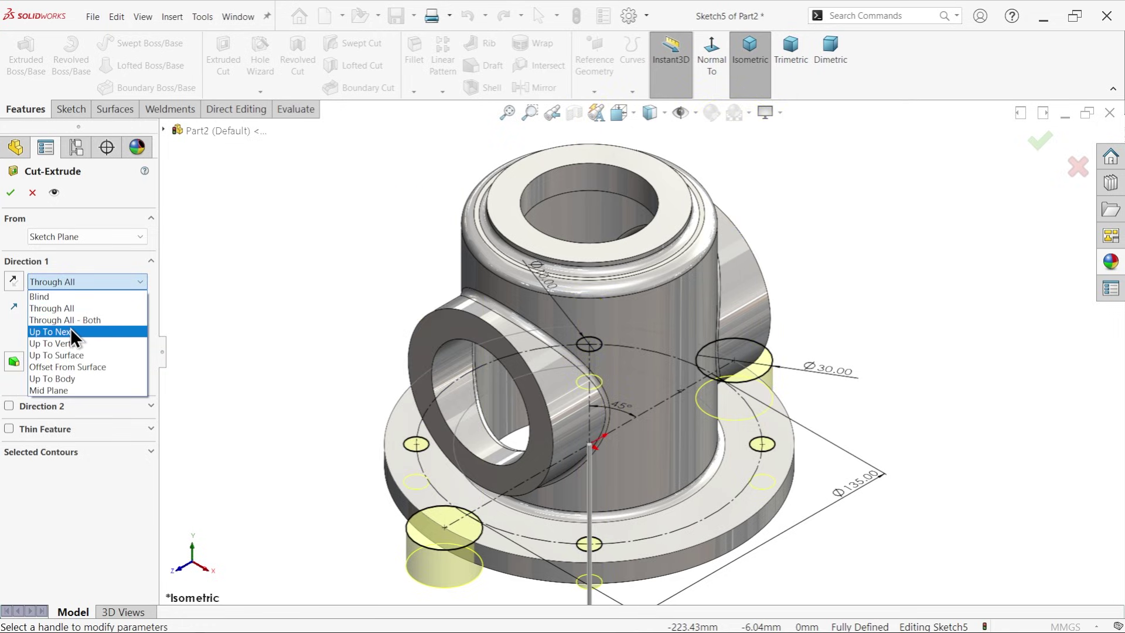
left_click(71, 331)
scroll(621, 480, "up", 3)
scroll(572, 494, "down", 5)
mouse_move(571, 493)
middle_mouse_down()
mouse_move(596, 345)
mouse_move(586, 357)
middle_mouse_up()
scroll(430, 516, "up", 2)
scroll(477, 497, "down", 5)
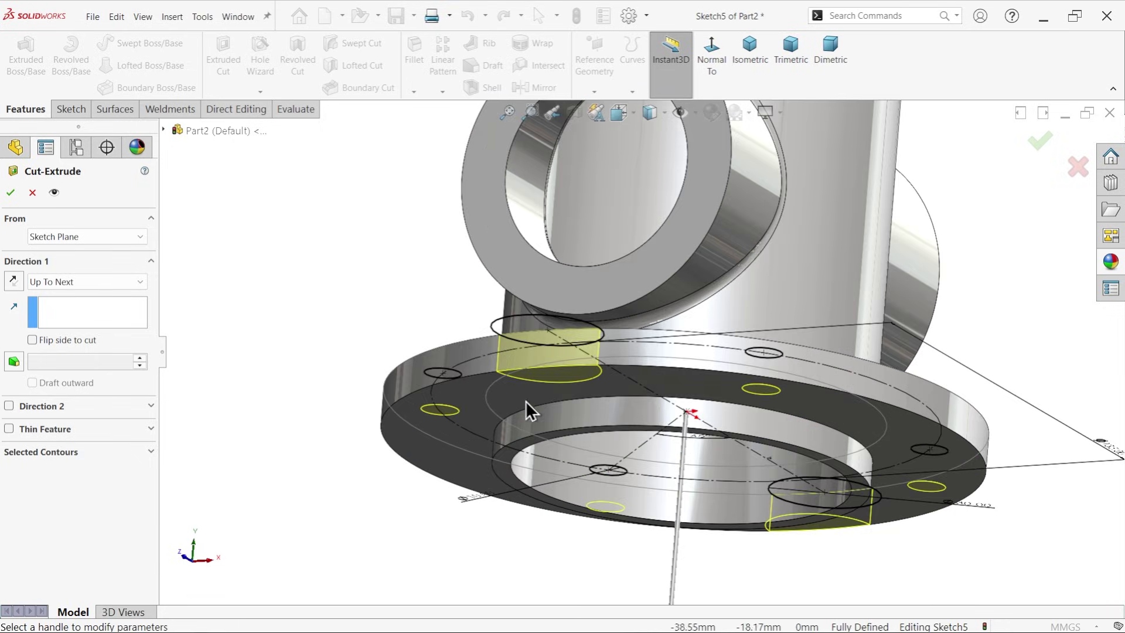
left_click(10, 195)
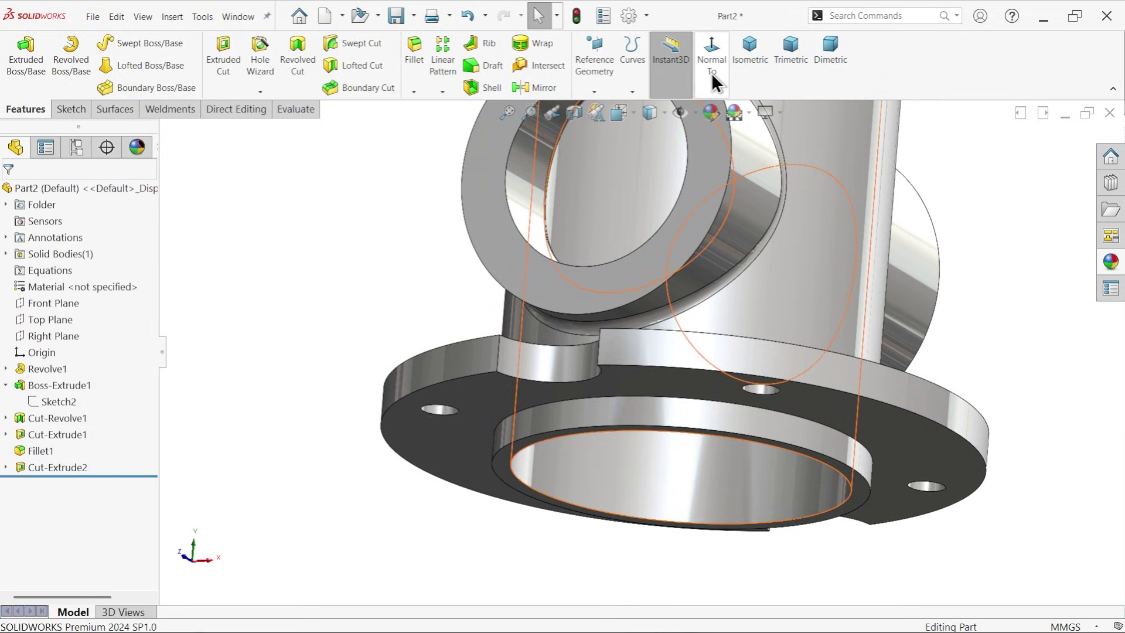
left_click(747, 62)
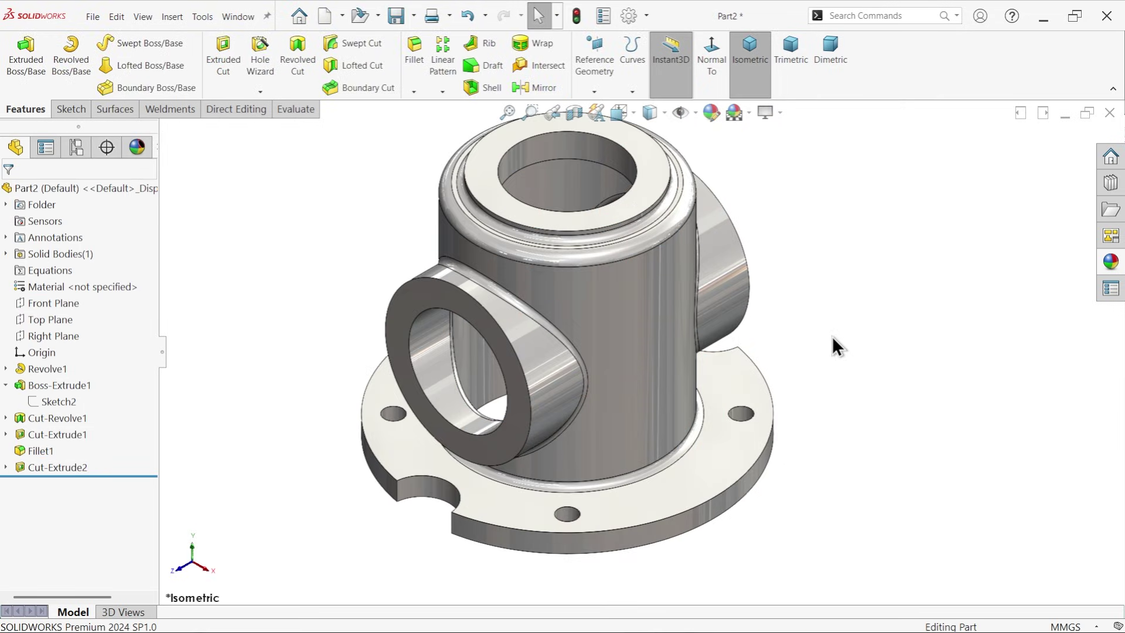
- Start a 3 mm fillet on the flange's two upper outer edges and the front notch's vertical corners and upper arc
left_click(412, 49)
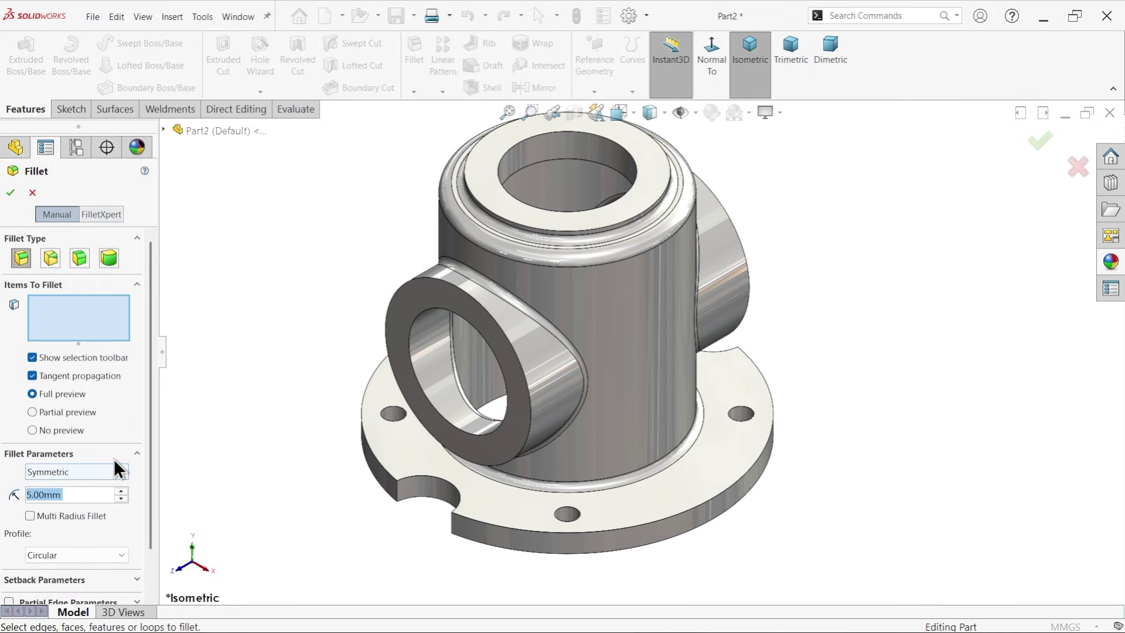
type("3")
key("Return")
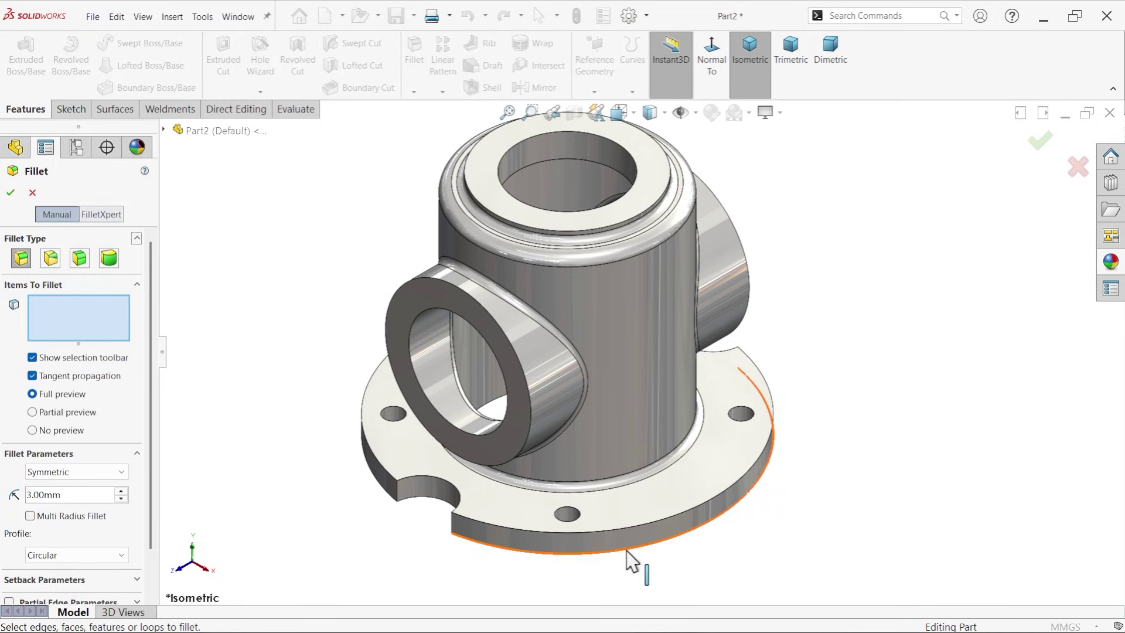
left_click(646, 527)
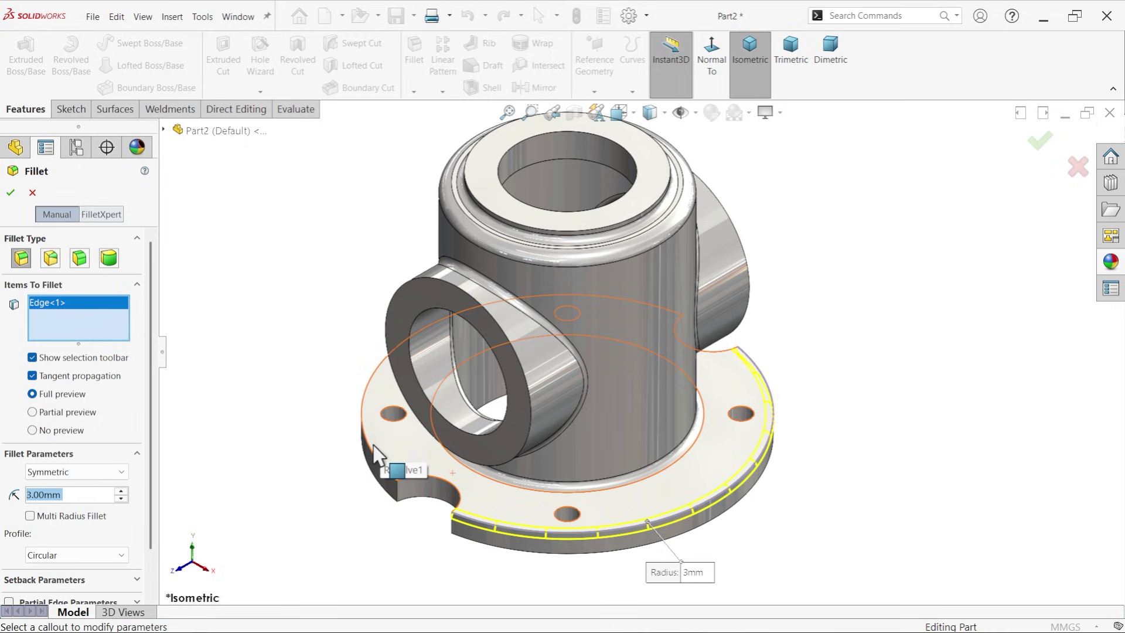
left_click(380, 489)
left_click(398, 495)
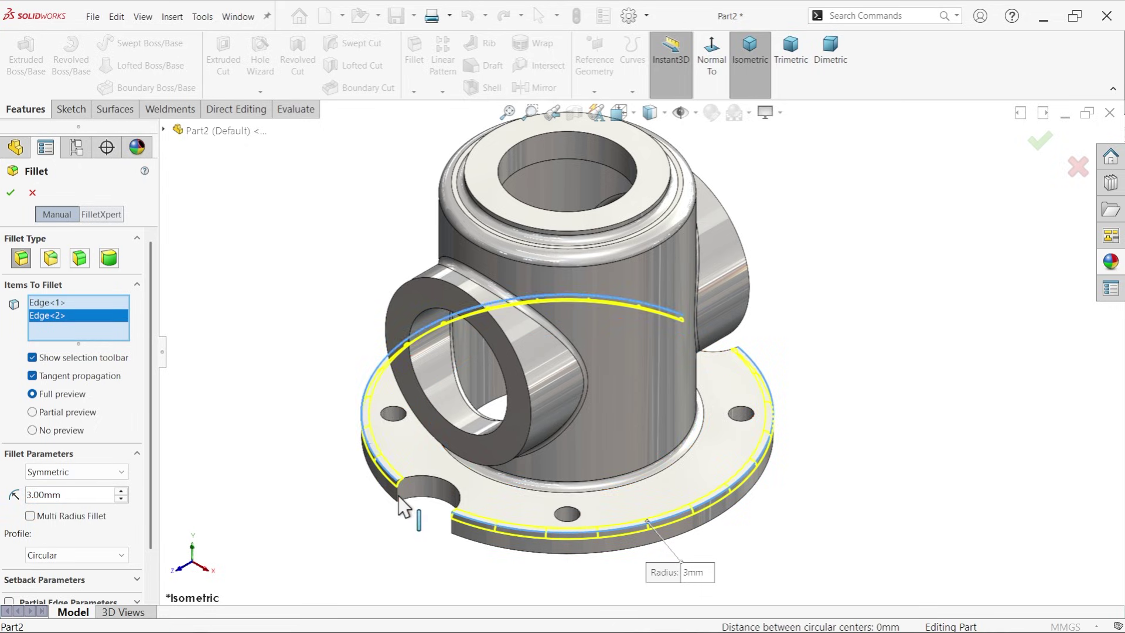
left_click(451, 531)
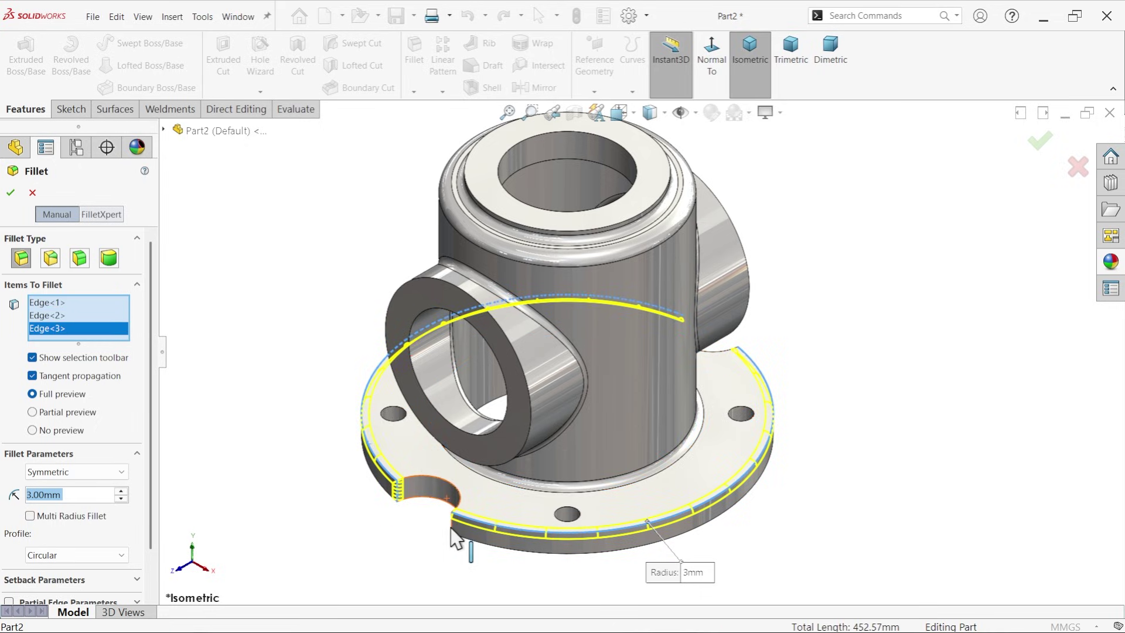
left_click(459, 496)
- Add the opposite notch's two vertical corners and upper arc to the fillet, apply it, and return to isometric orientation
middle_click_drag(781, 410, 615, 463)
scroll(615, 462, "down", 5)
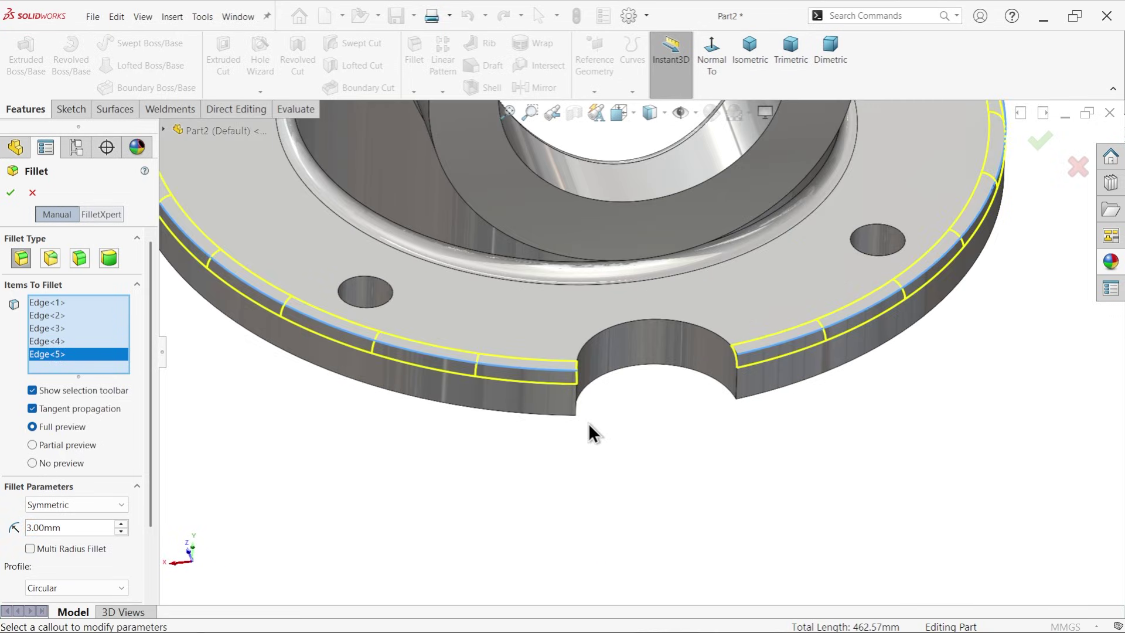
left_click(578, 395)
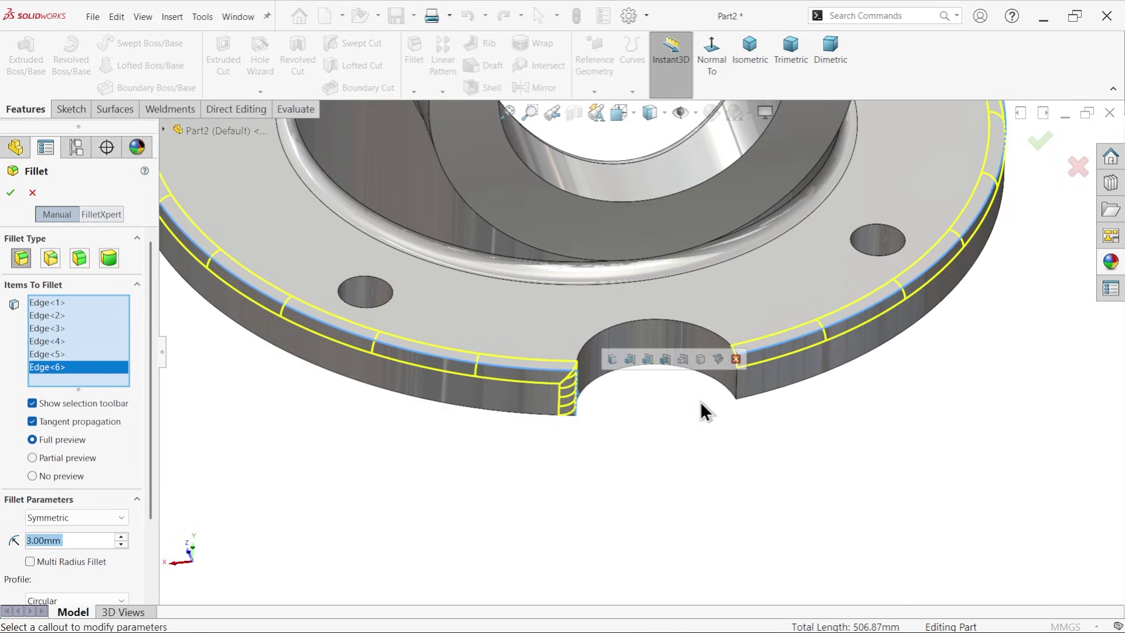
left_click(735, 385)
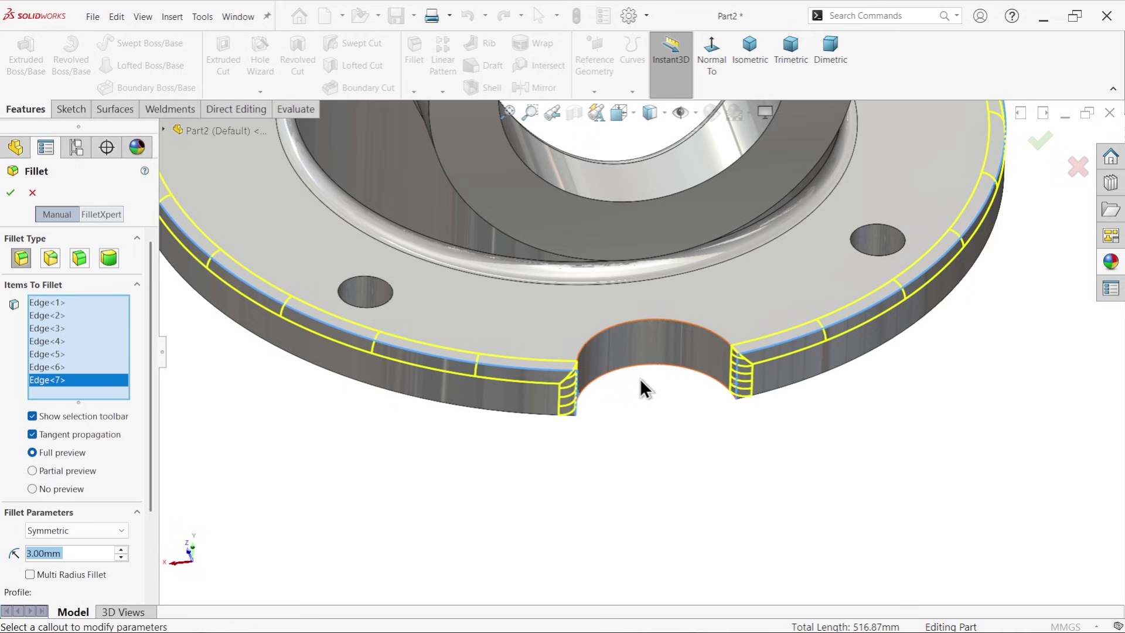
left_click(623, 323)
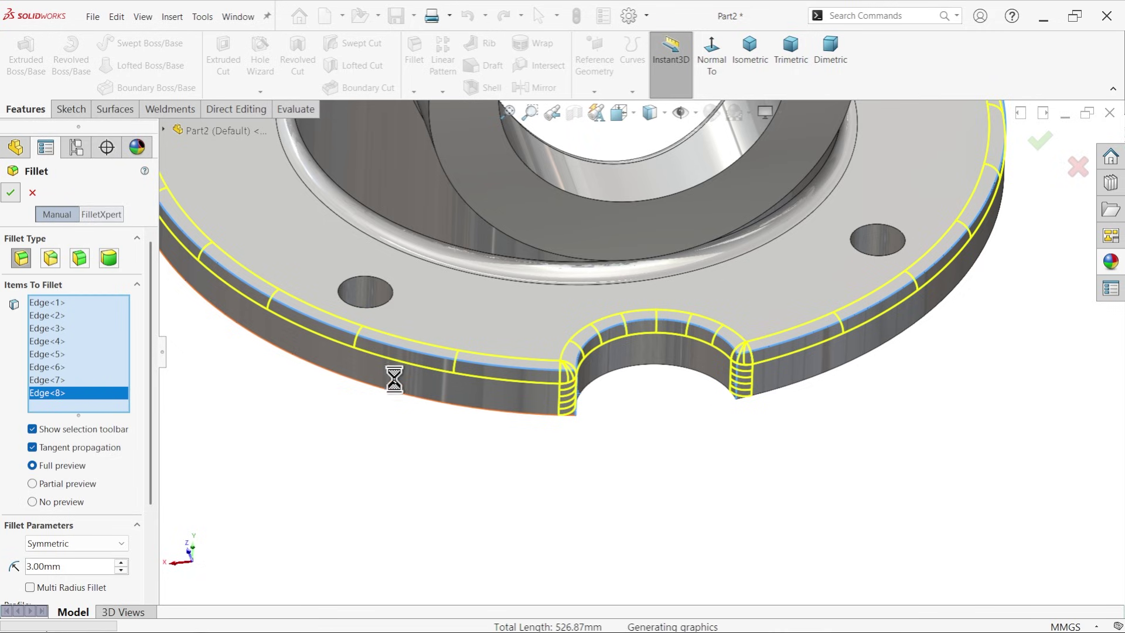
key("Return")
middle_click_drag(595, 427, 610, 281)
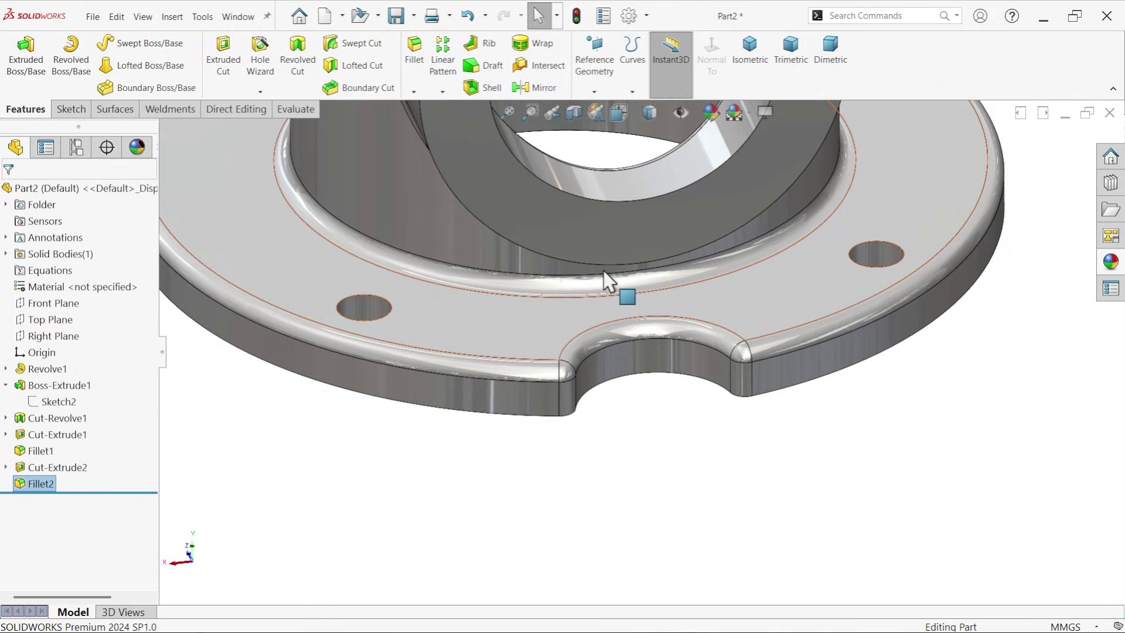
left_click(750, 53)
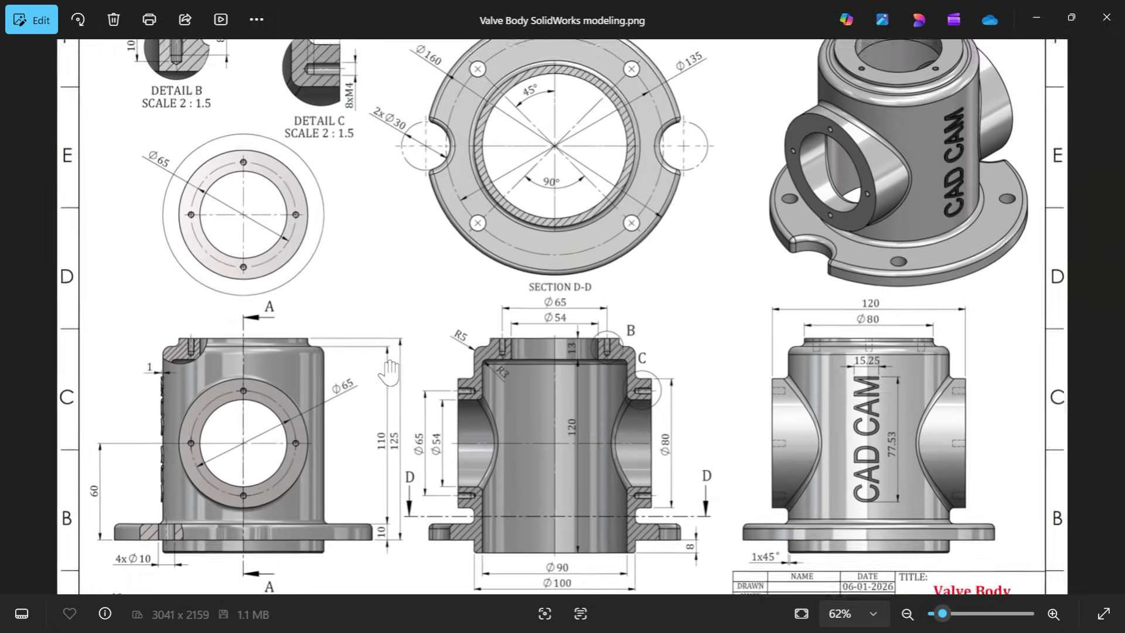
- Examine the reference drawing for the tapped-hole sizes, depths and pitch circles in Details B and C, and the lettering dimensions
scroll(192, 255, "up", 2)
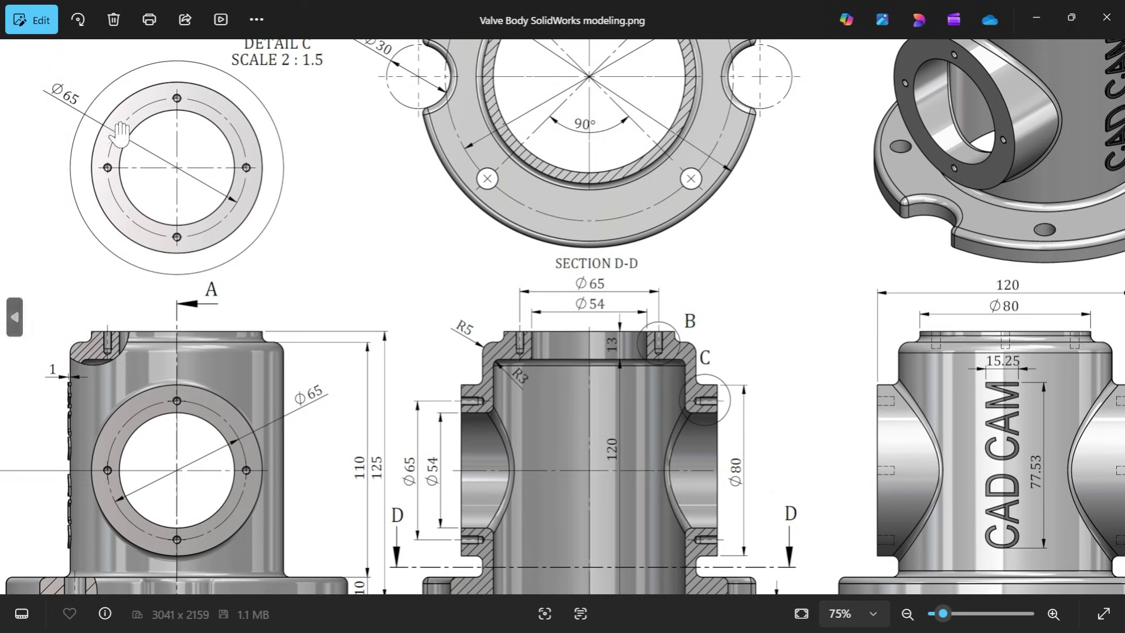
left_click_drag(289, 126, 365, 208)
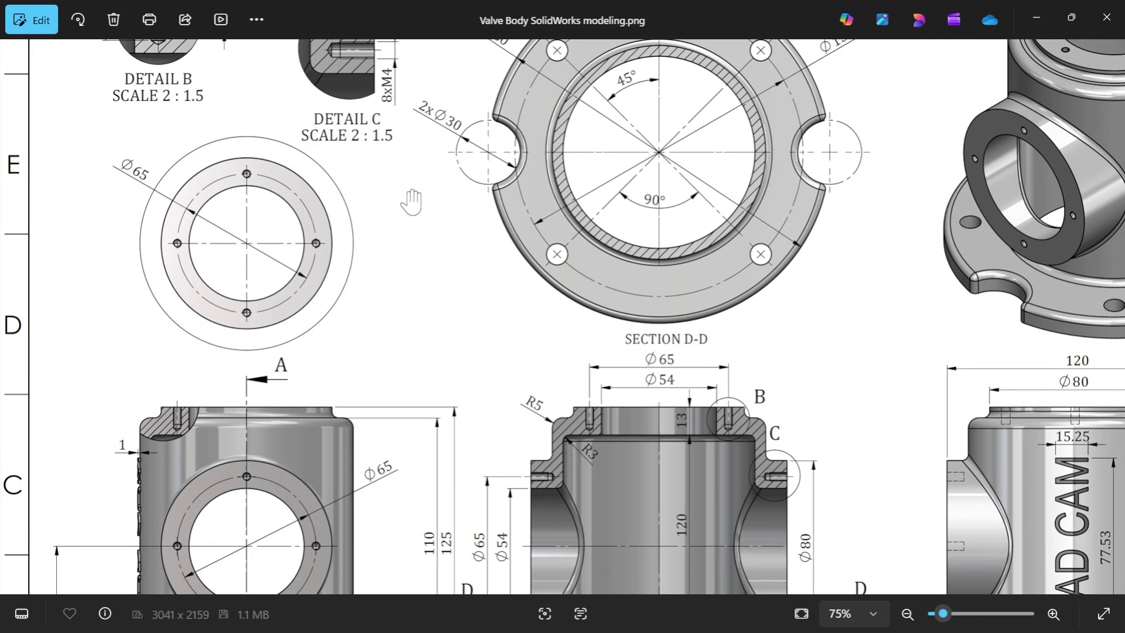
scroll(410, 201, "up", 2)
left_click_drag(213, 383, 397, 363)
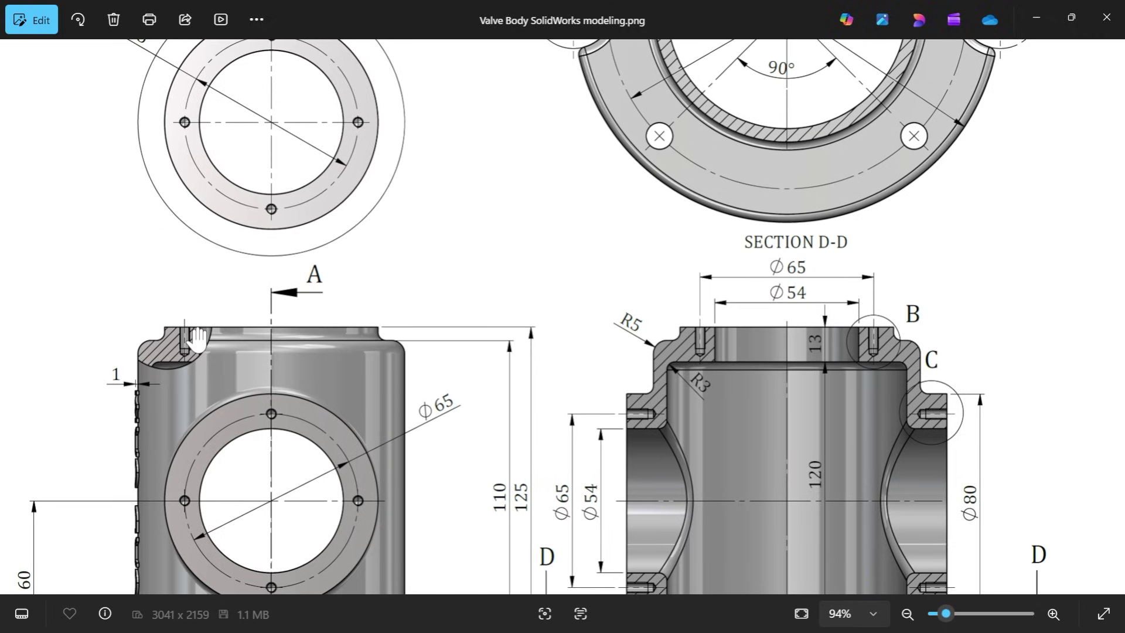
scroll(850, 342, "up", 2)
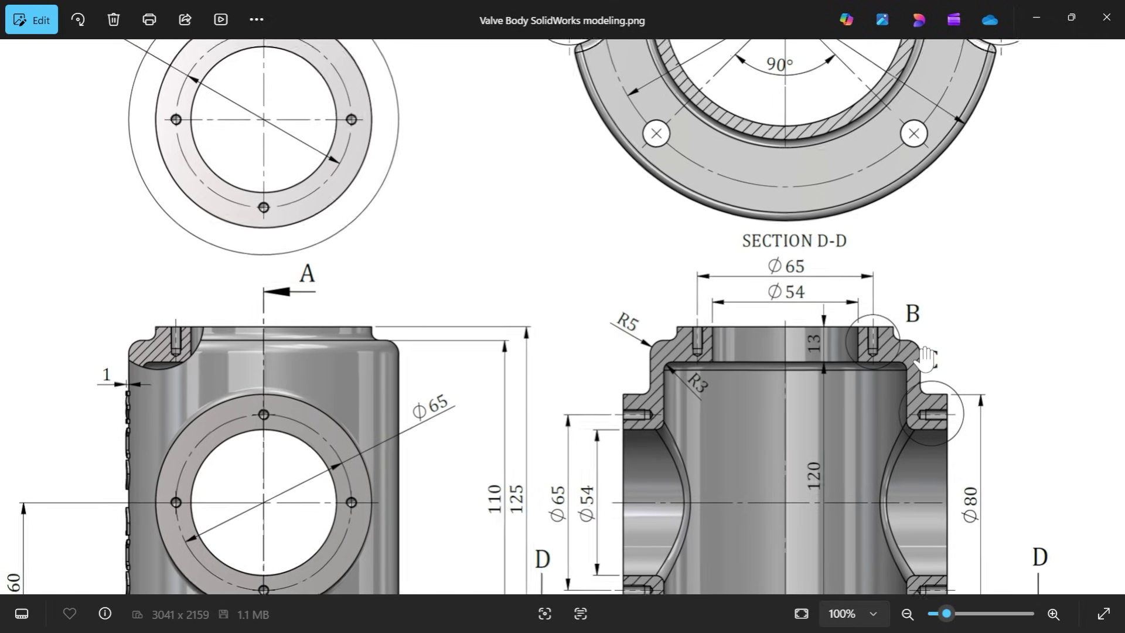
mouse_move(882, 351)
left_mouse_down()
mouse_move(502, 381)
mouse_move(608, 304)
left_mouse_up()
left_click_drag(193, 102, 515, 487)
mouse_move(346, 265)
left_mouse_down()
mouse_move(349, 301)
mouse_move(410, 349)
left_mouse_up()
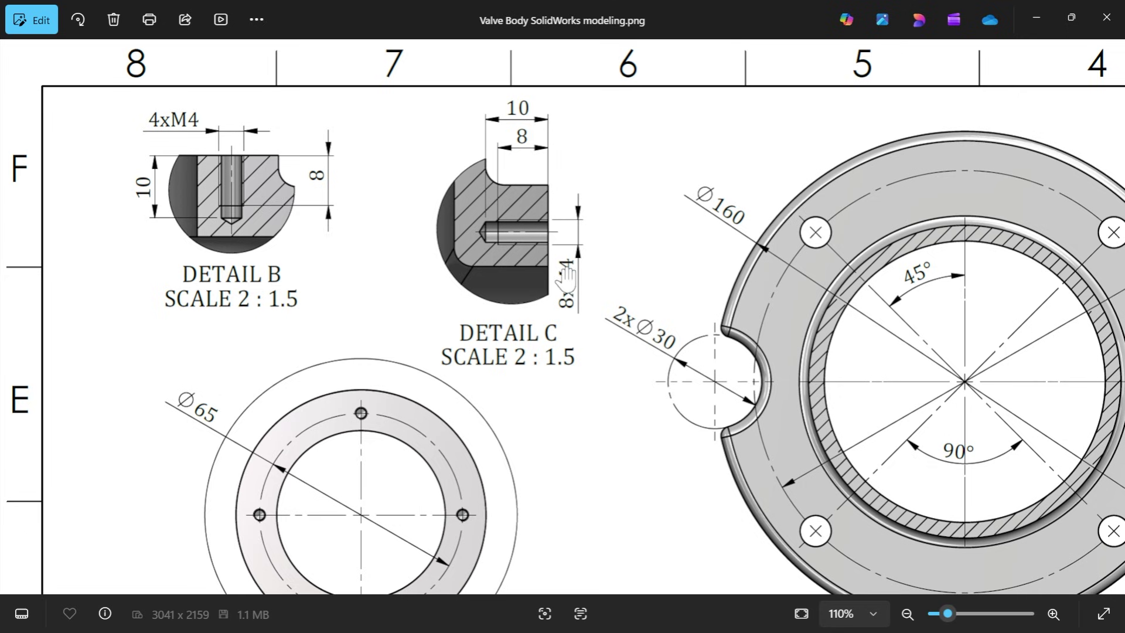
scroll(566, 434, "down", 6)
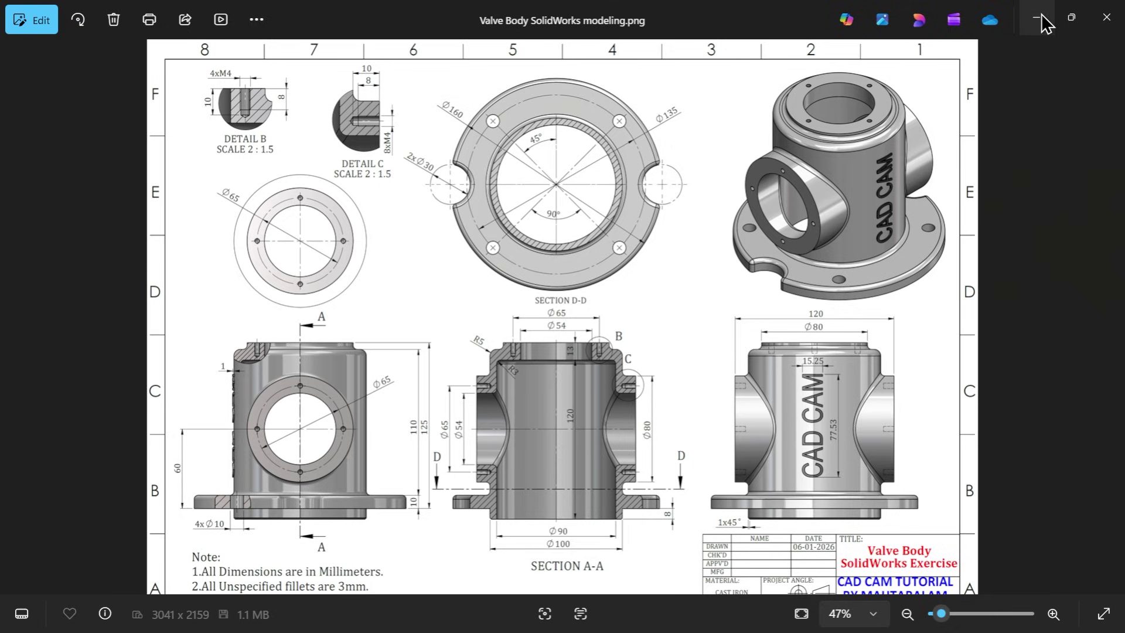
scroll(913, 444, "up", 5)
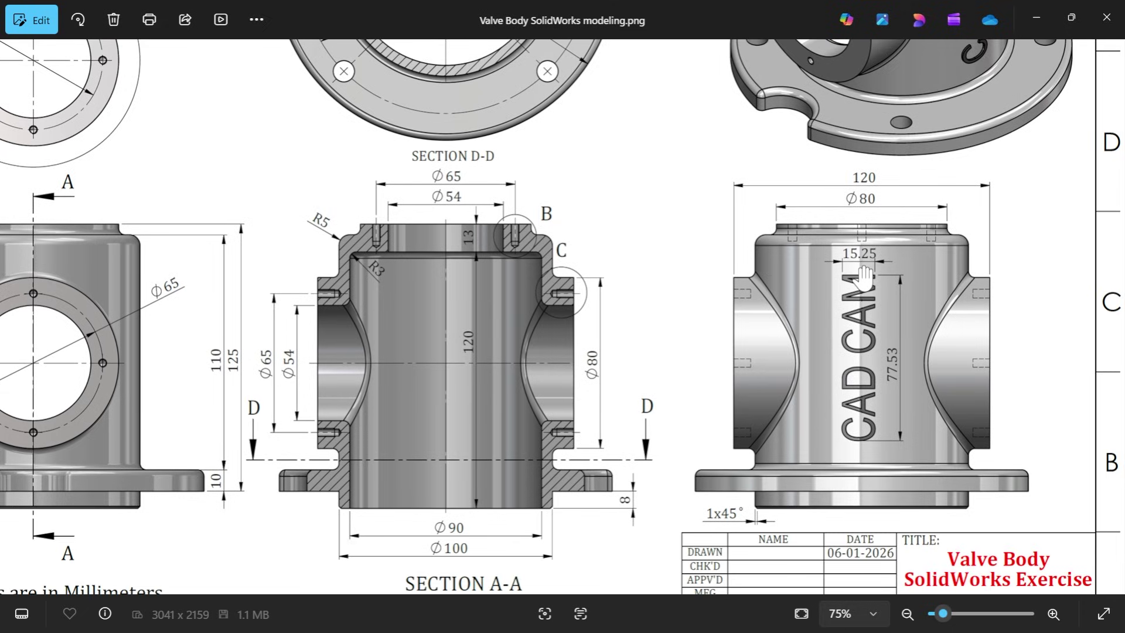
scroll(860, 366, "down", 5)
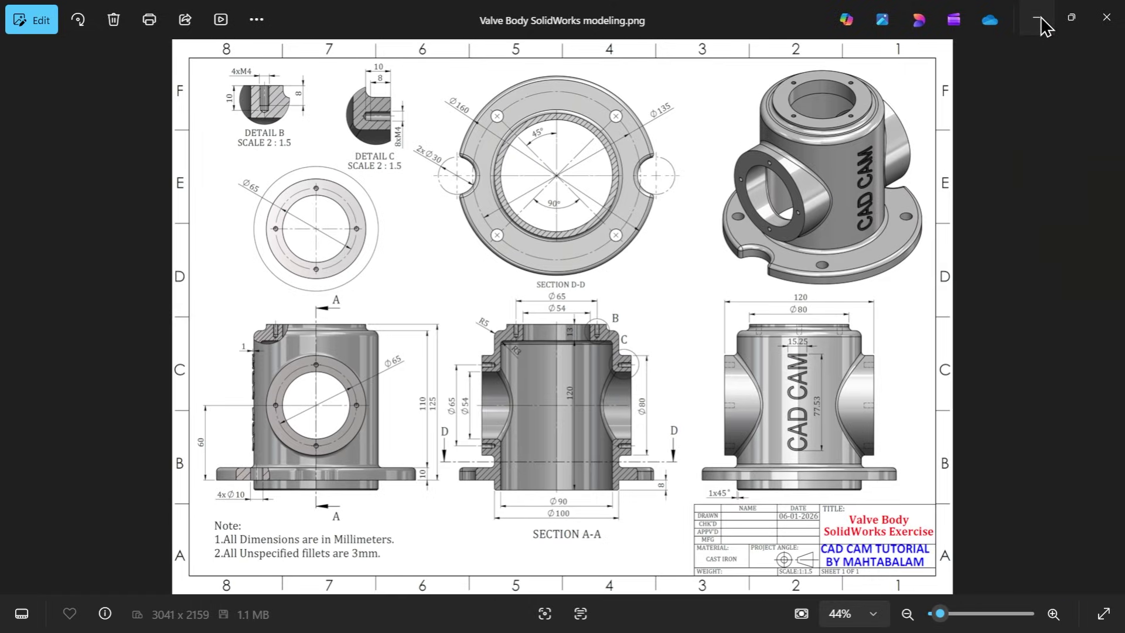
left_click(1042, 26)
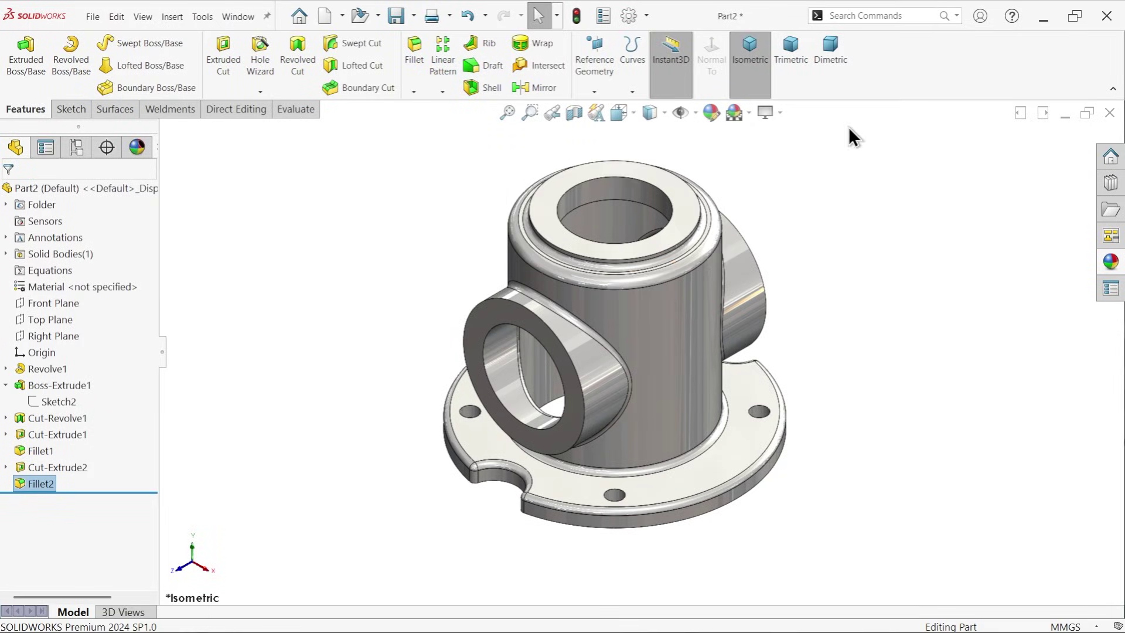
- Set up an ISO M4 bottoming tapped hole in Hole Wizard with a 10 mm blind depth and 8 mm thread depth
middle_click_drag(563, 393, 497, 460)
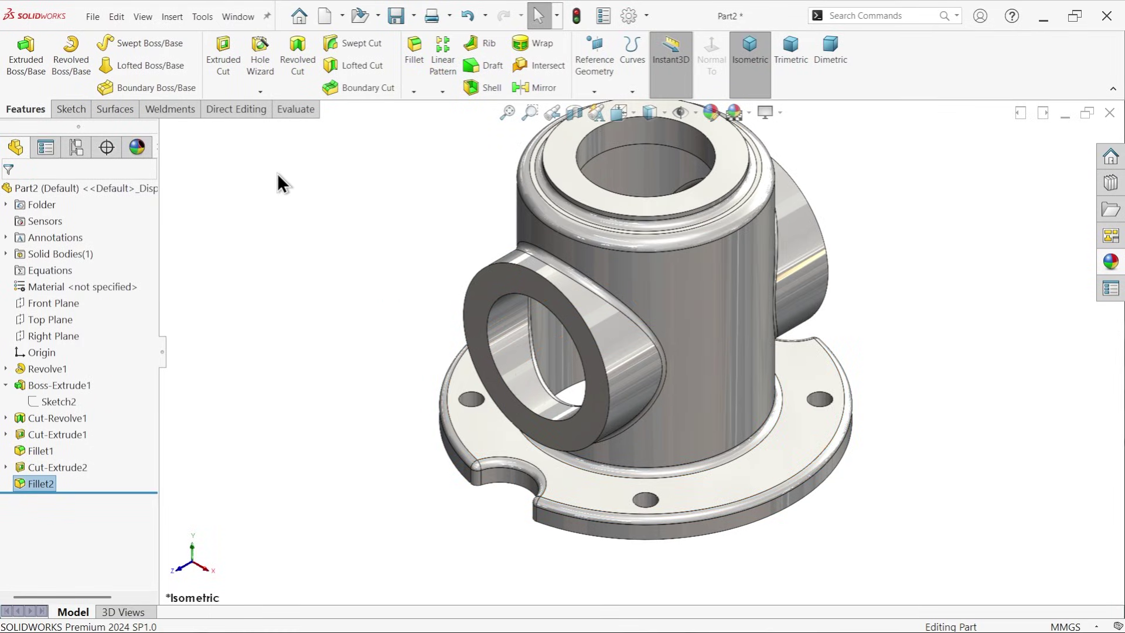
left_click(262, 44)
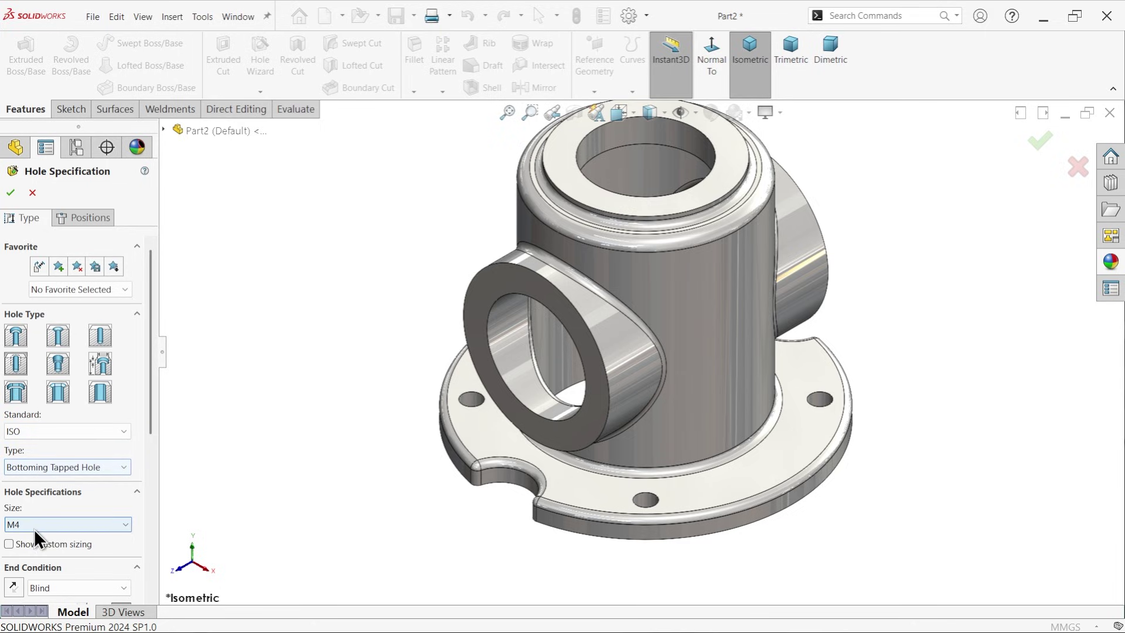
left_click_drag(150, 410, 152, 482)
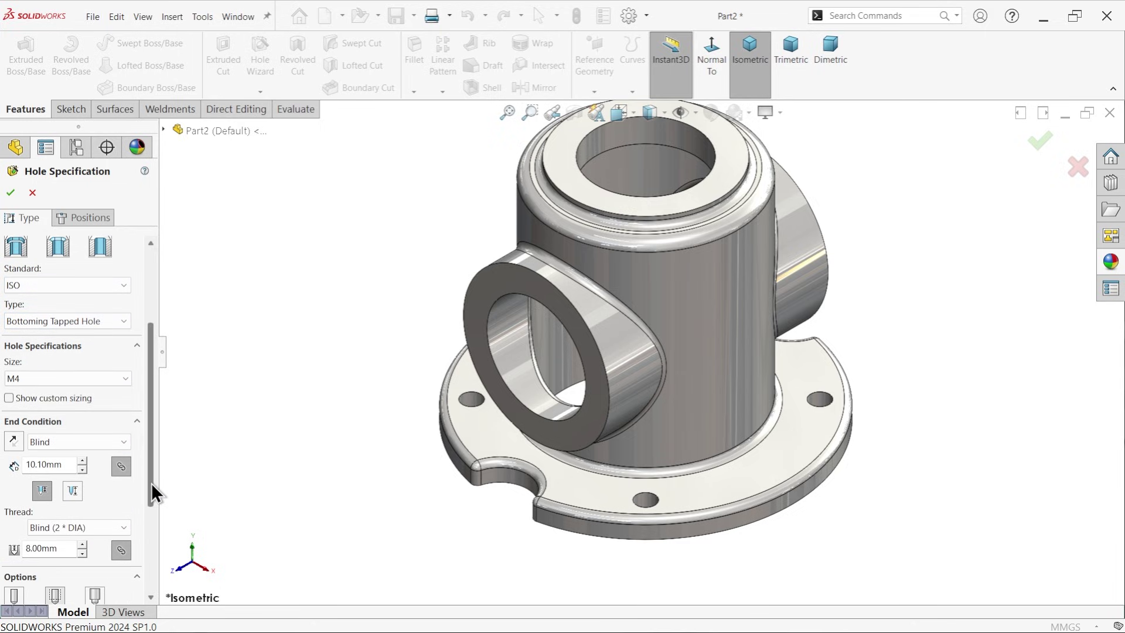
left_click(102, 380)
left_click(102, 381)
left_click_drag(66, 464, 13, 461)
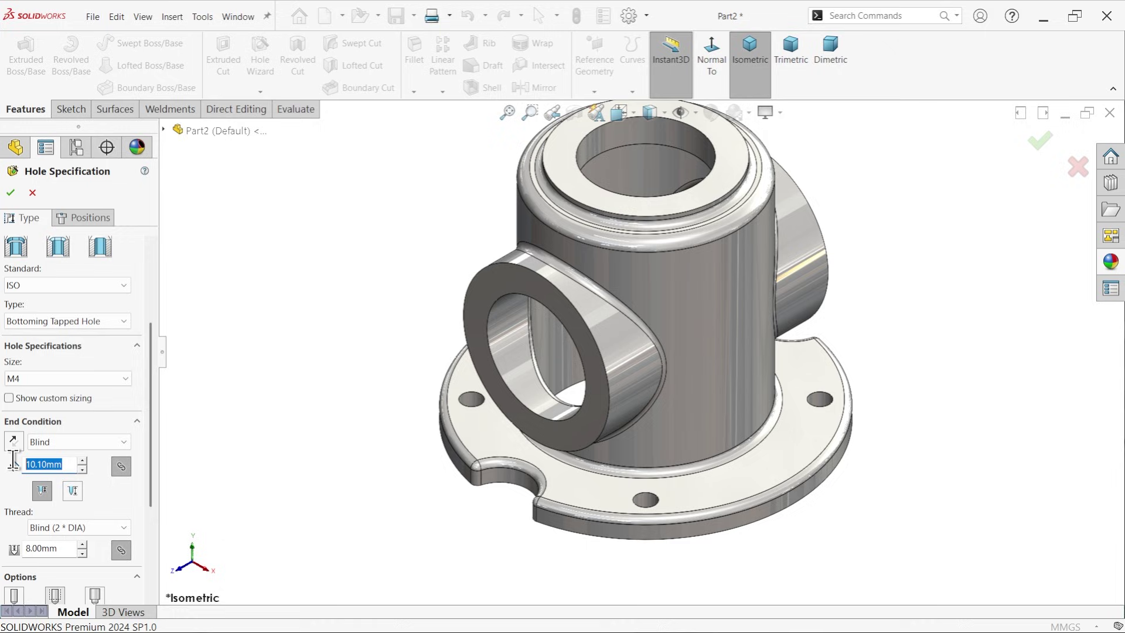
type("10")
key("Return")
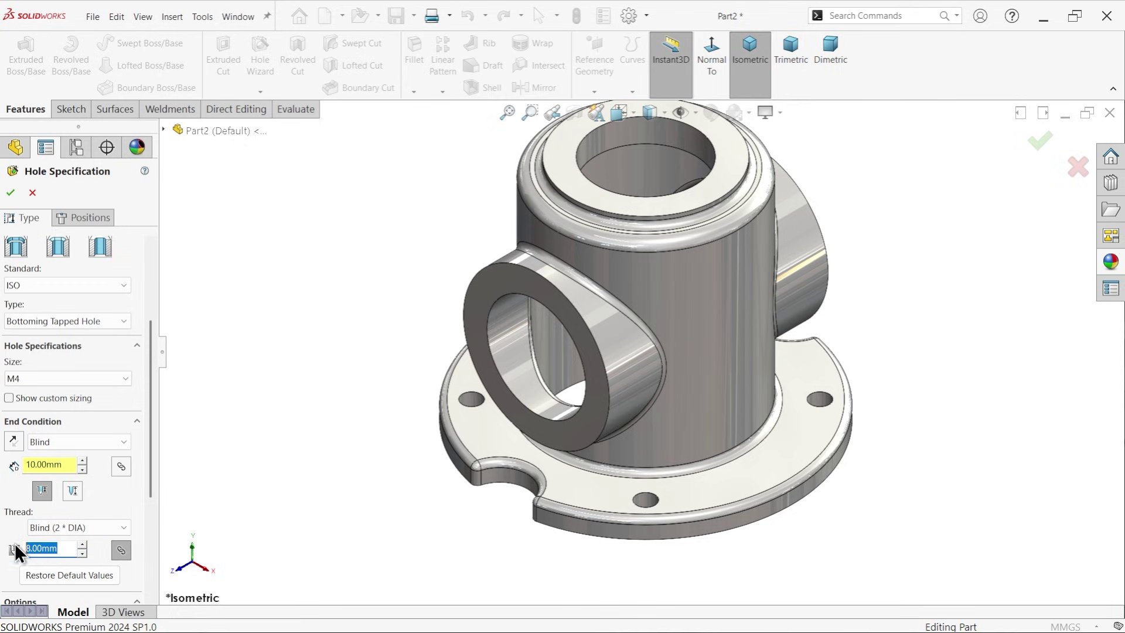
- Place the hole sketch on the body's top face and draw an origin-centered construction circle about 71 mm in diameter
left_click(74, 221)
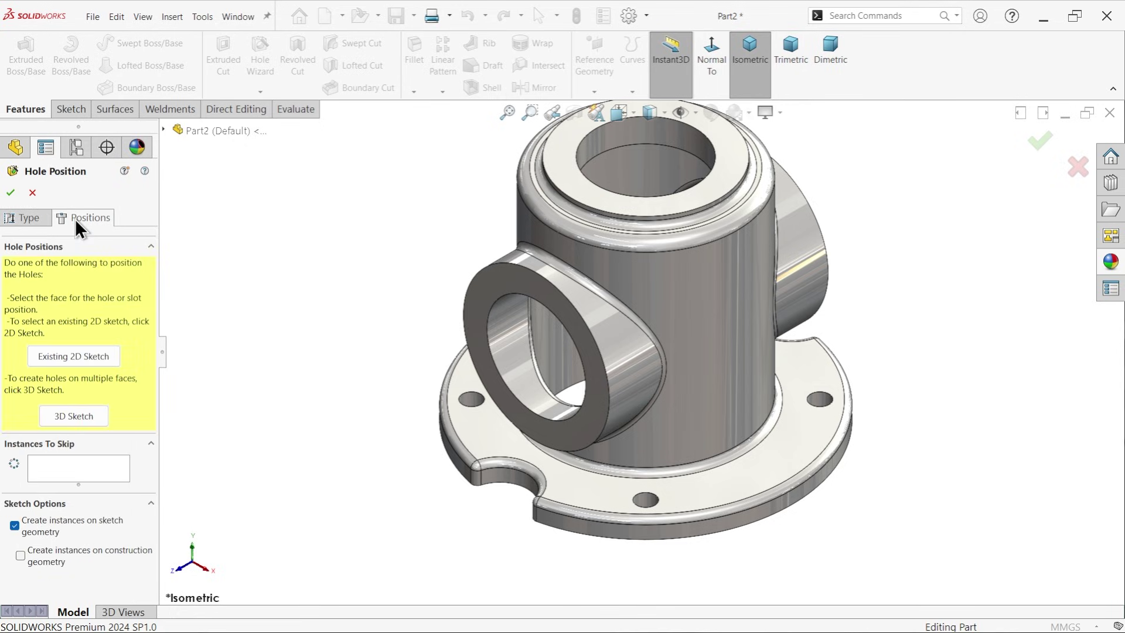
left_click(578, 196)
right_click(322, 264)
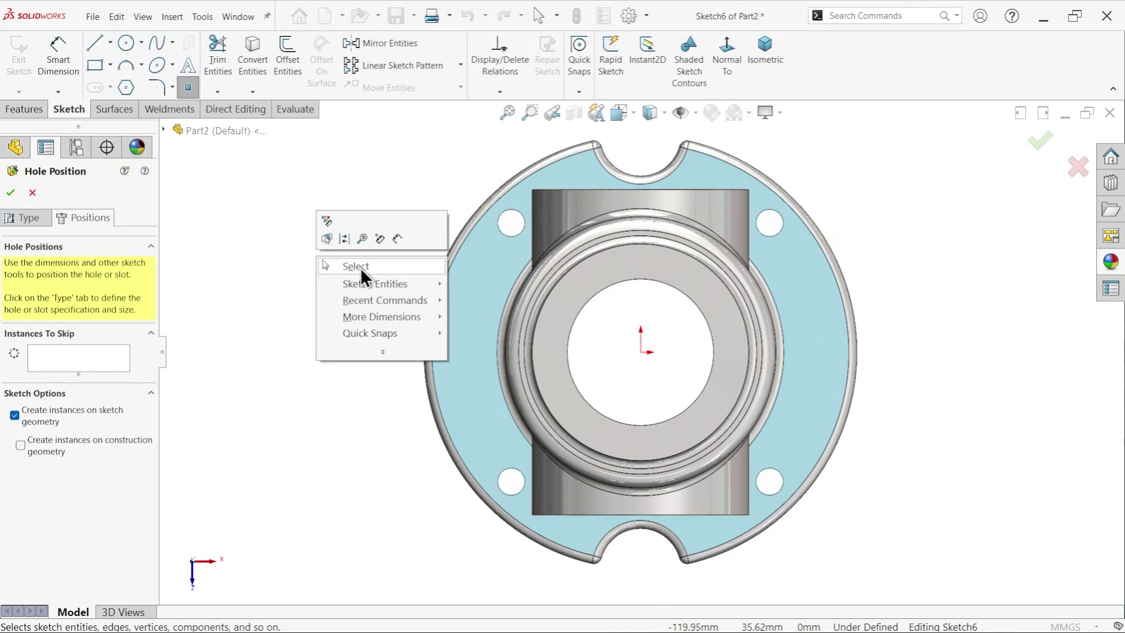
left_click(361, 268)
left_click(128, 42)
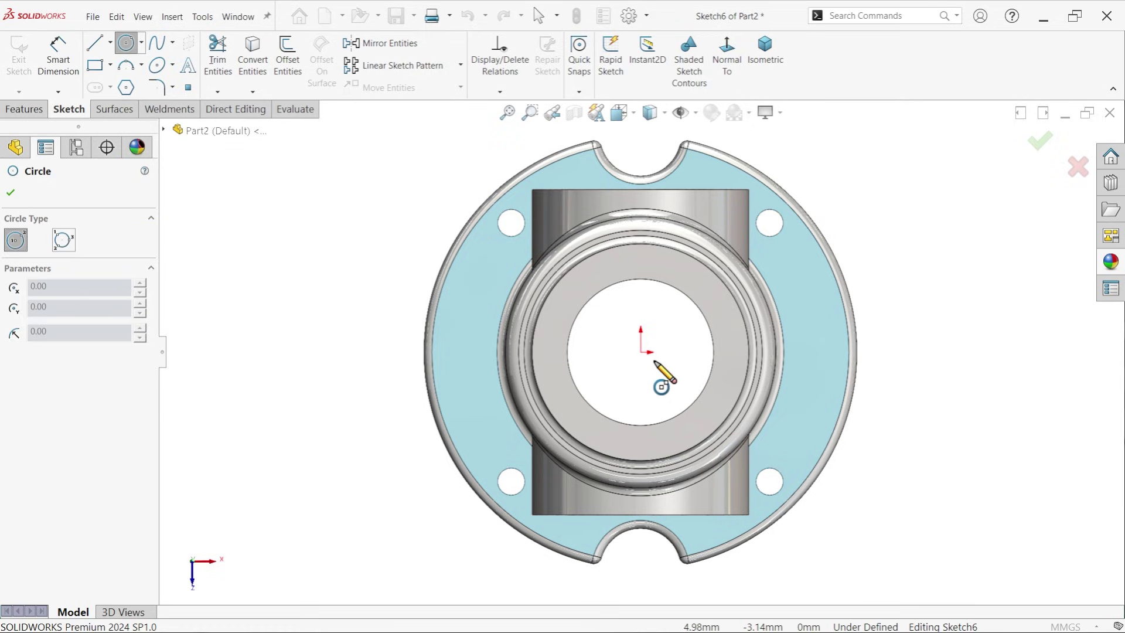
left_click(642, 351)
left_click(547, 338)
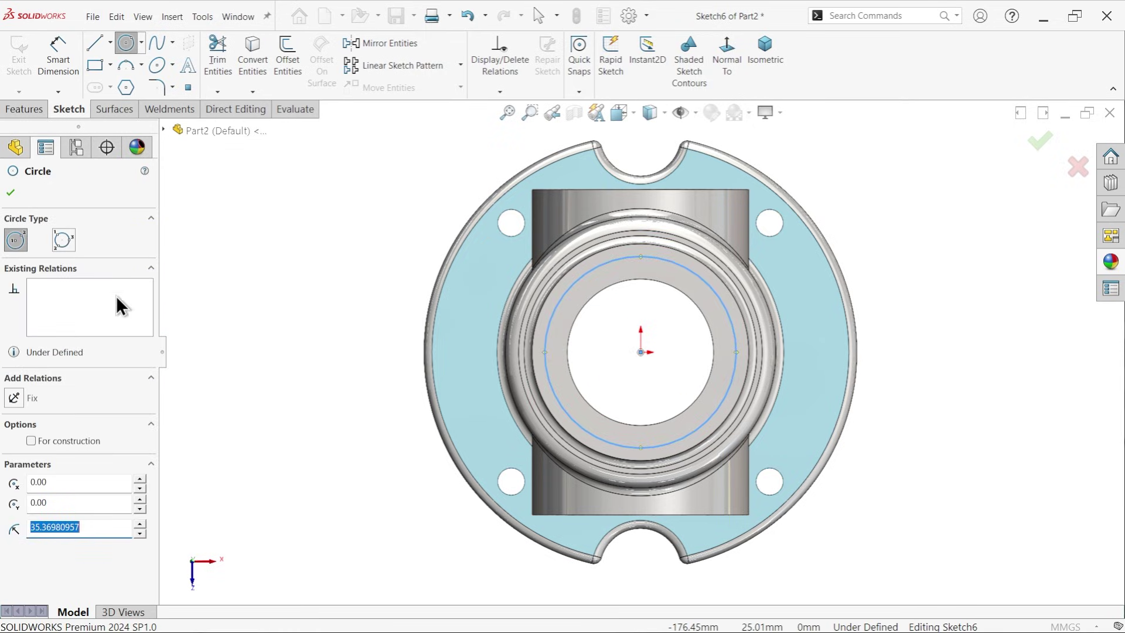
left_click(32, 440)
- Dimension the construction circle on the top face to a diameter of 65 mm
left_click(66, 65)
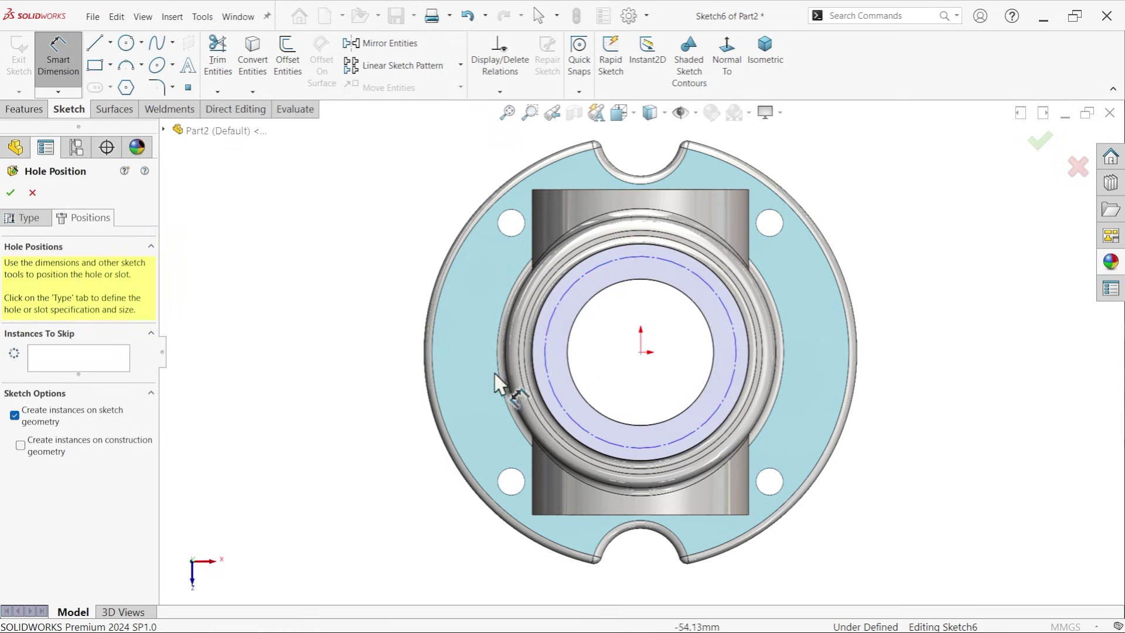
left_click(544, 364)
left_click(361, 354)
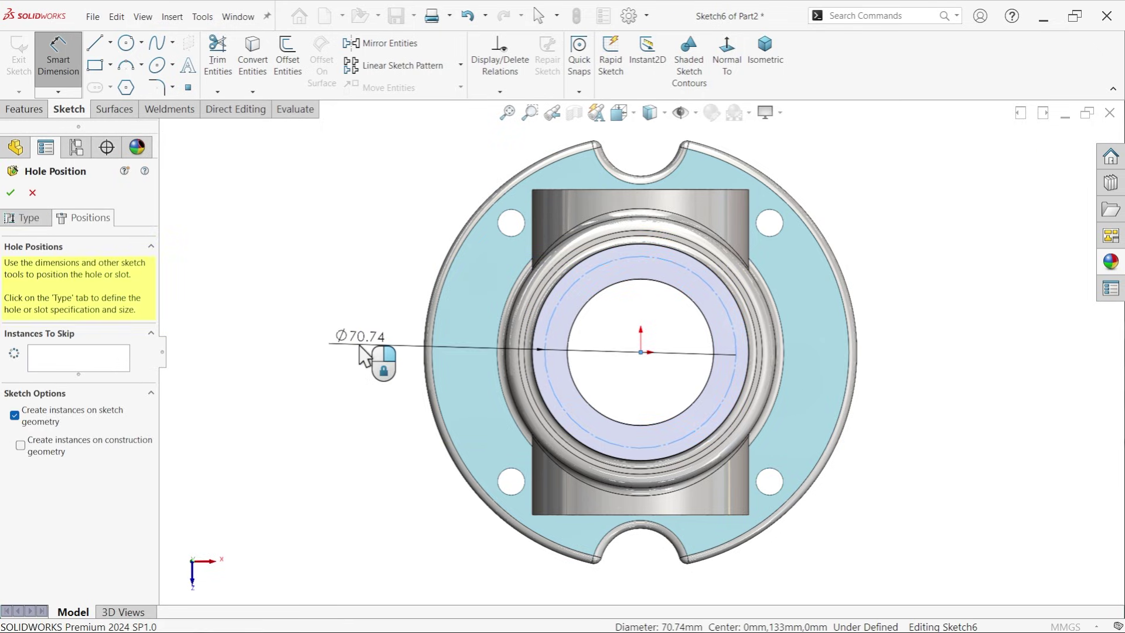
type("65")
key("Return")
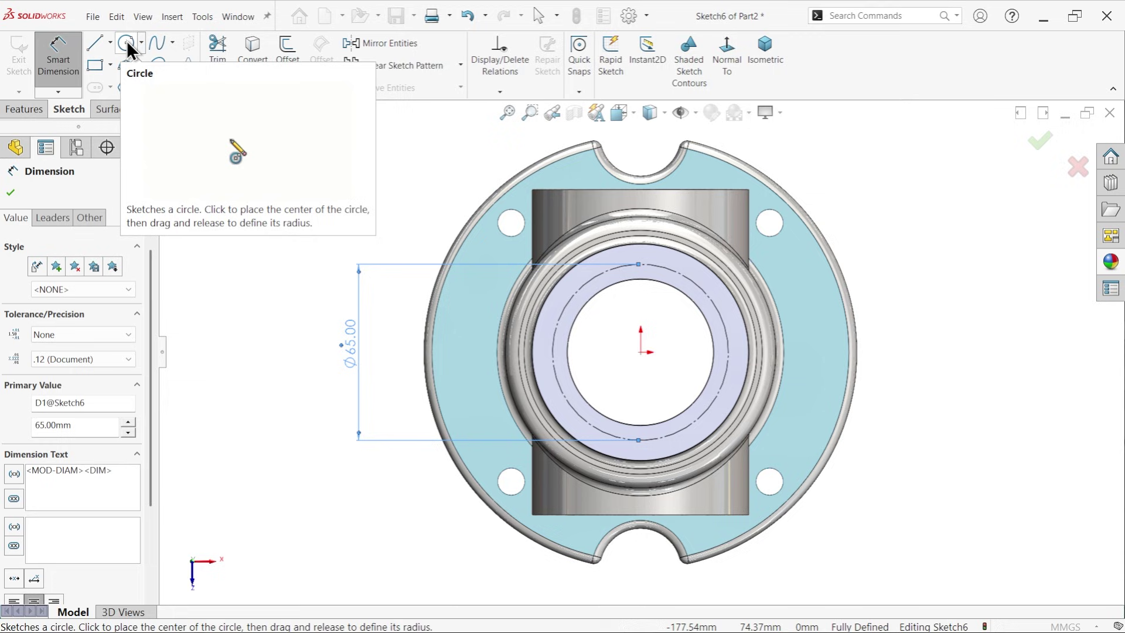
- Place one hole point at the lower quadrant of the 65 mm construction circle and exit the Point tool
left_click(188, 89)
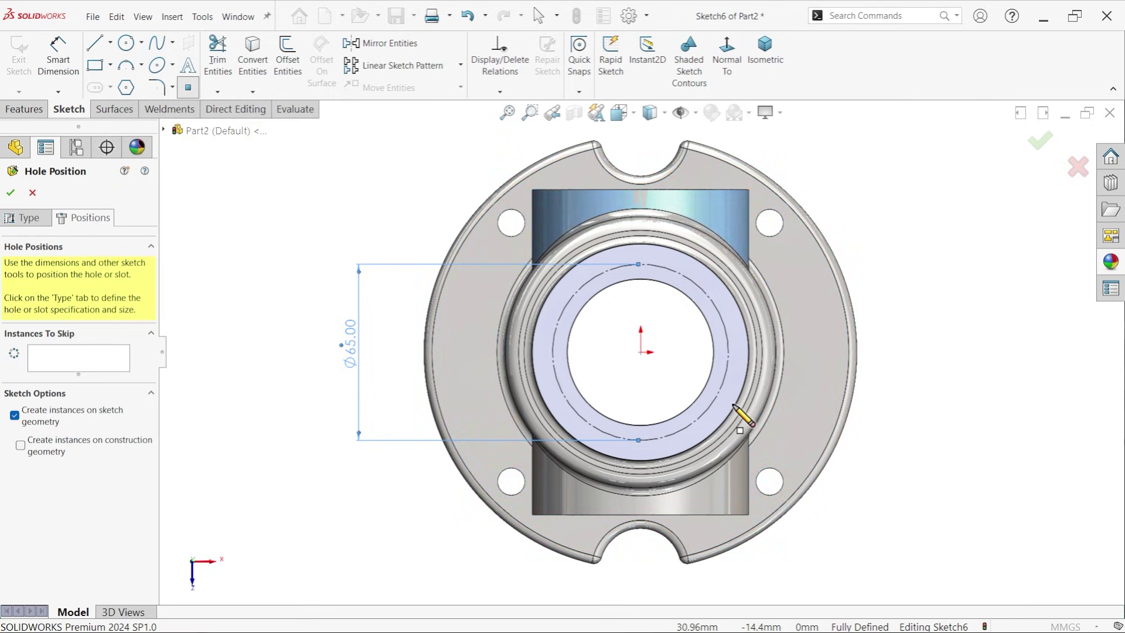
scroll(743, 417, "down", 4)
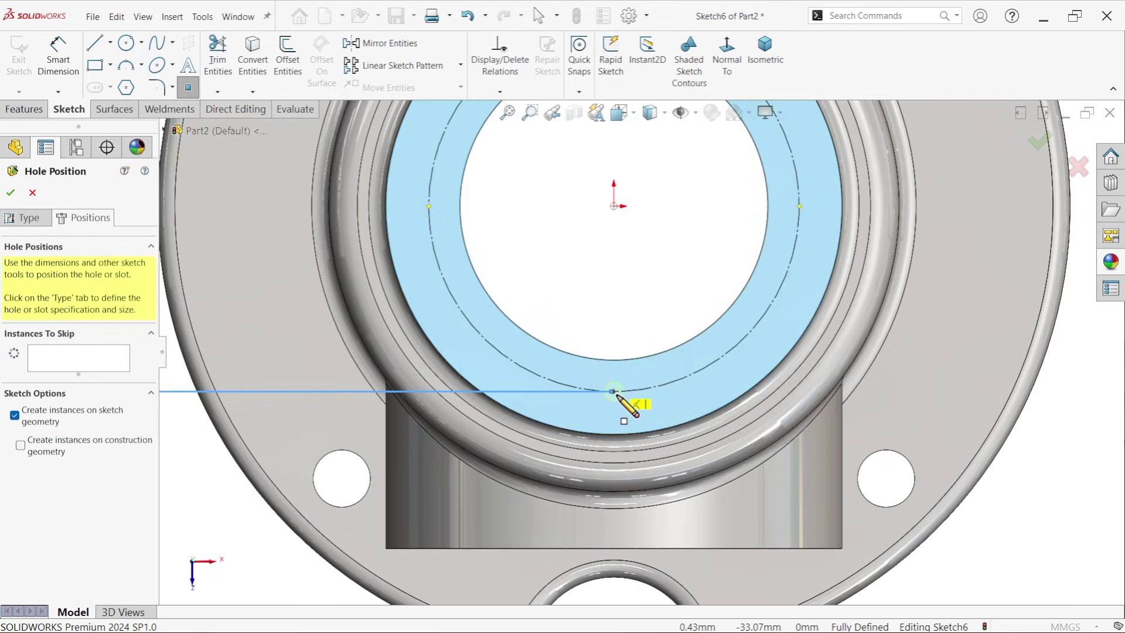
left_click(614, 391)
right_click(650, 311)
left_click(684, 320)
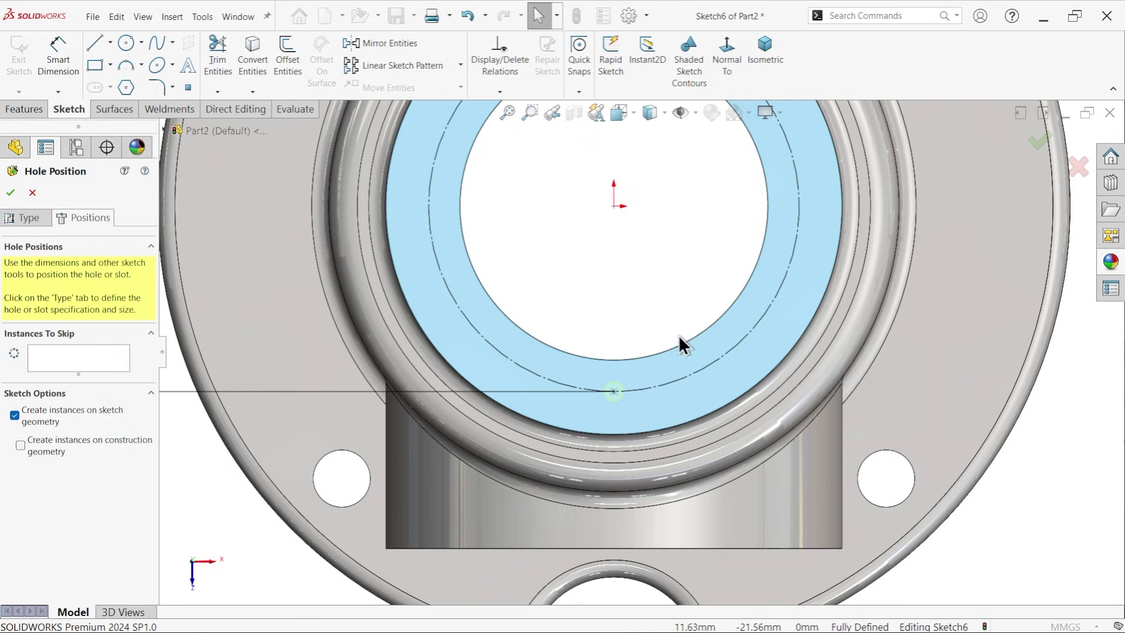
- Finish the M4 tapped hole on the top face and enable shaded cosmetic threads in the document's detailing properties
left_click(10, 191)
middle_click_drag(499, 255, 539, 239)
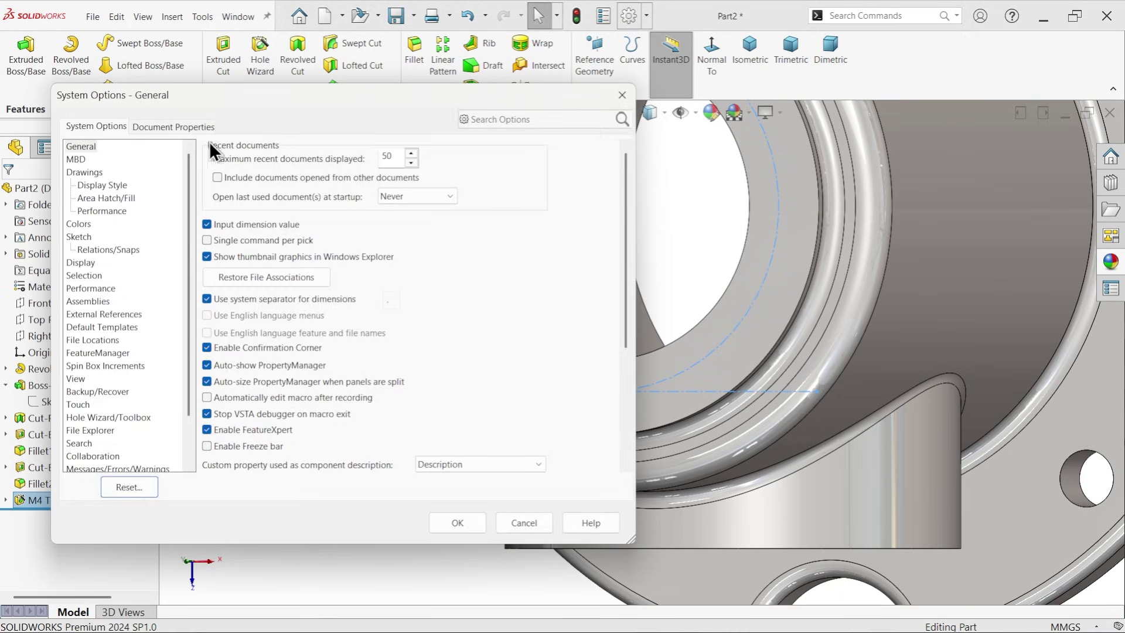
left_click(177, 127)
left_click(85, 224)
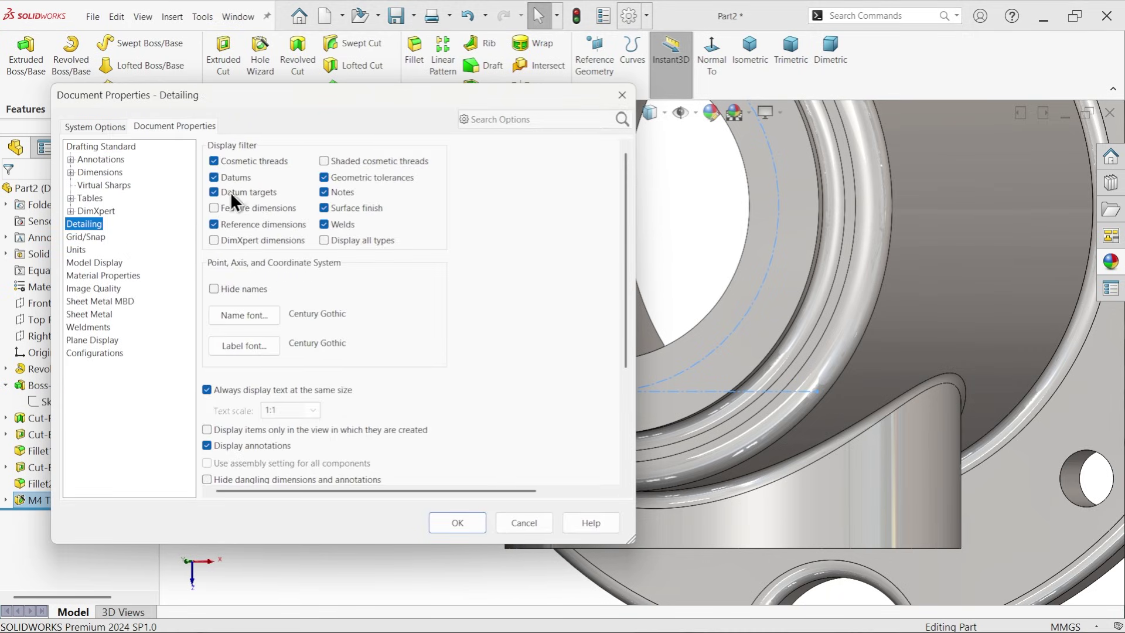
left_click(339, 160)
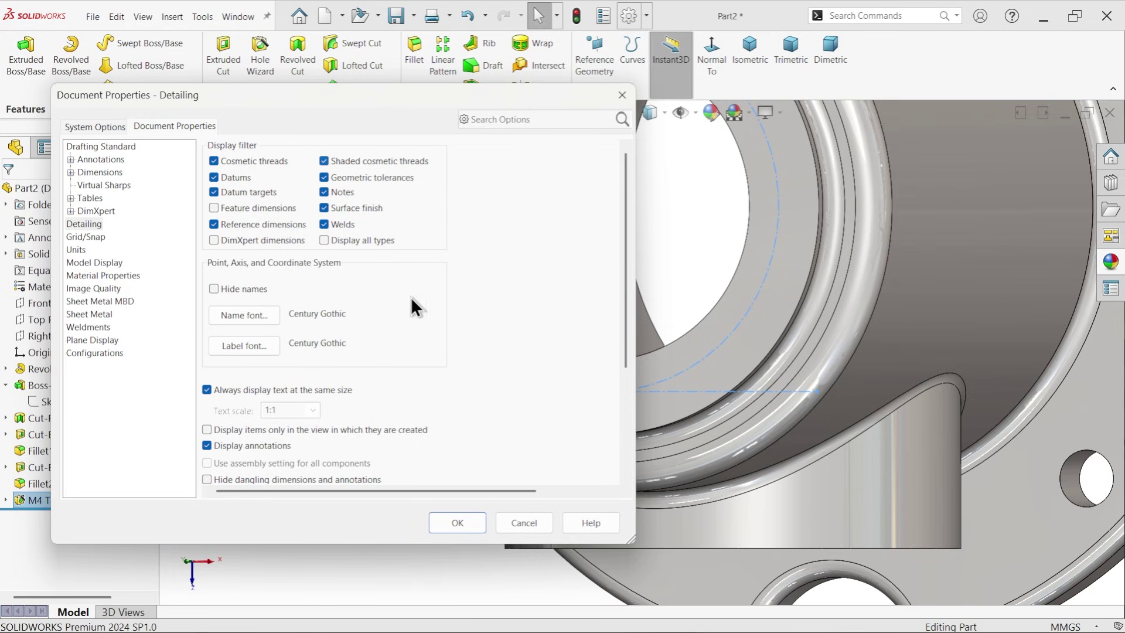
left_click(455, 523)
scroll(609, 386, "down", 5)
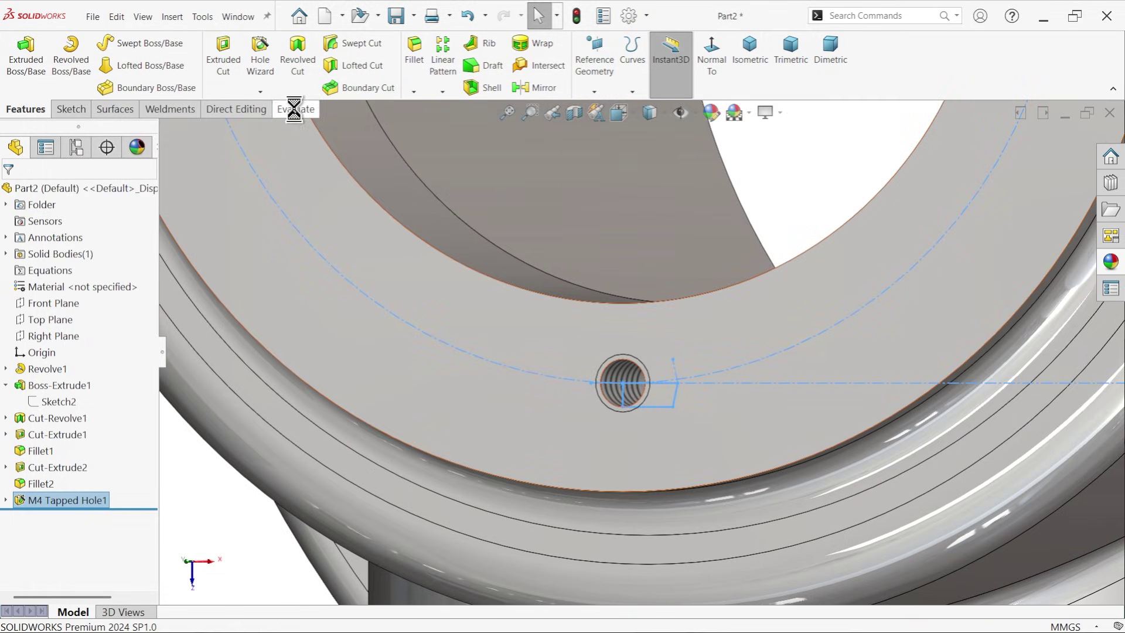
- Circular-pattern the top face's M4 tapped hole around the bore face, with 4 instances equally spaced over 360 degrees
left_click(449, 96)
left_click(465, 121)
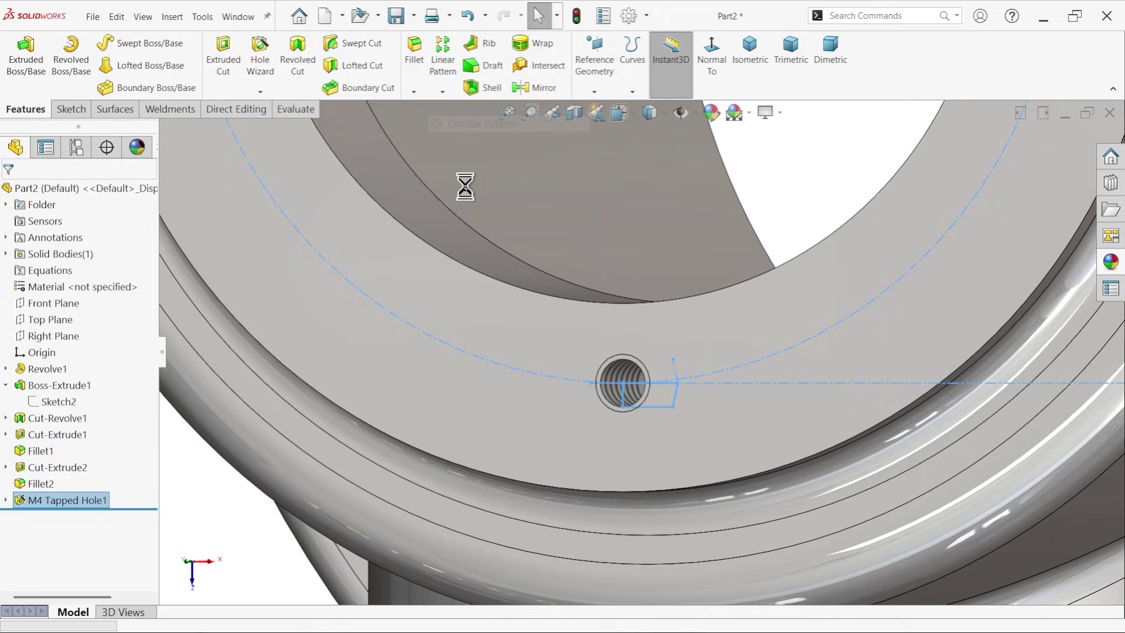
left_click(75, 401)
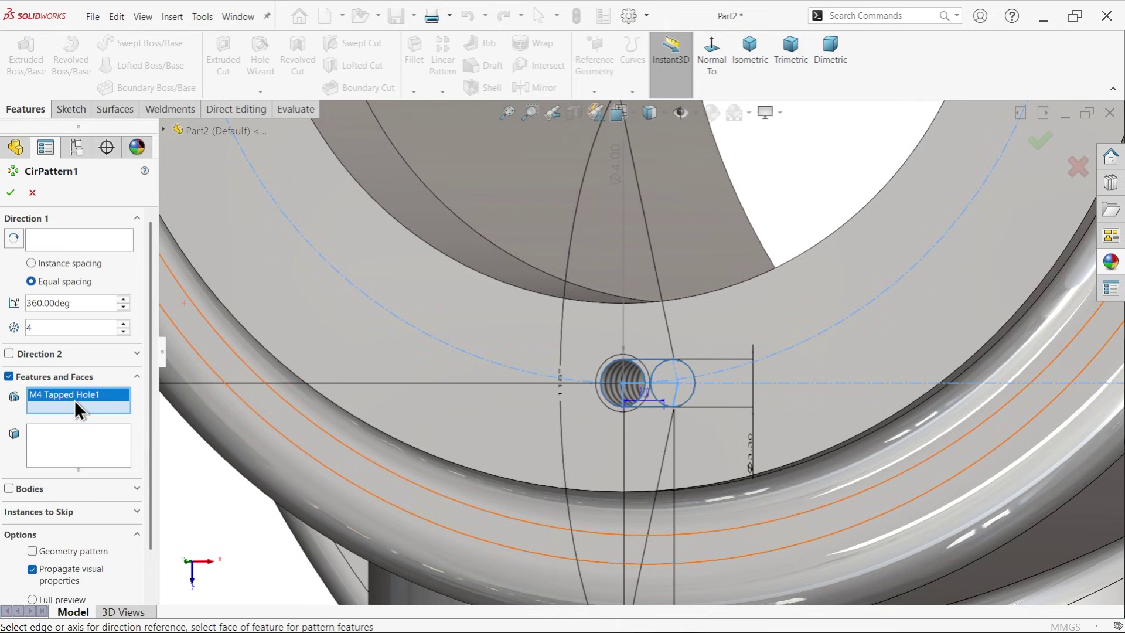
left_click(76, 239)
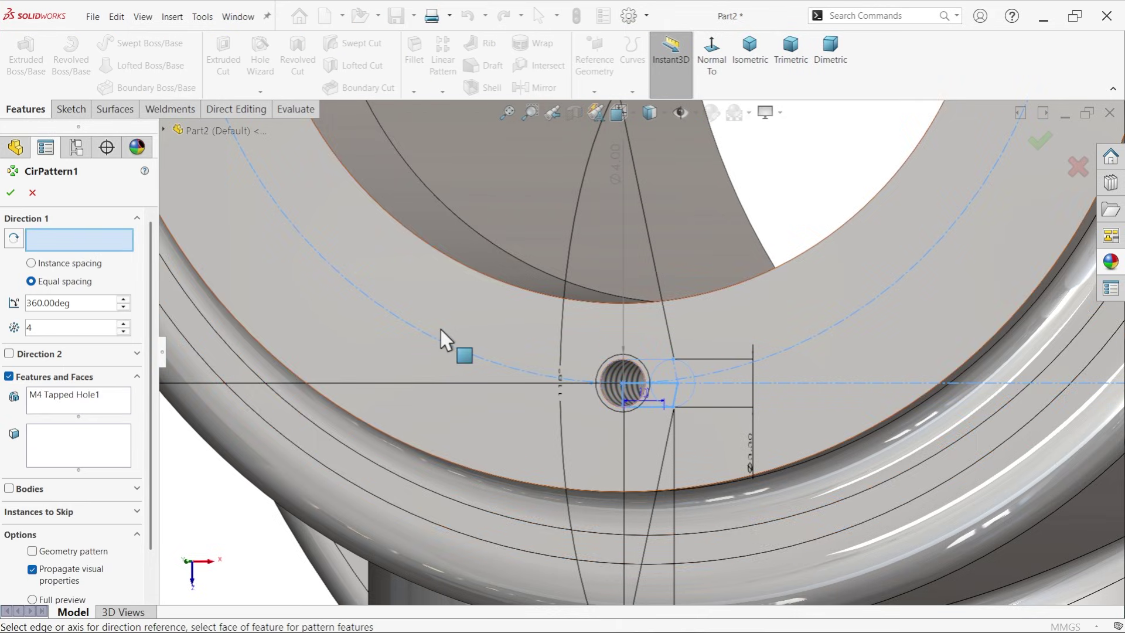
scroll(441, 329, "up", 5)
scroll(603, 286, "down", 2)
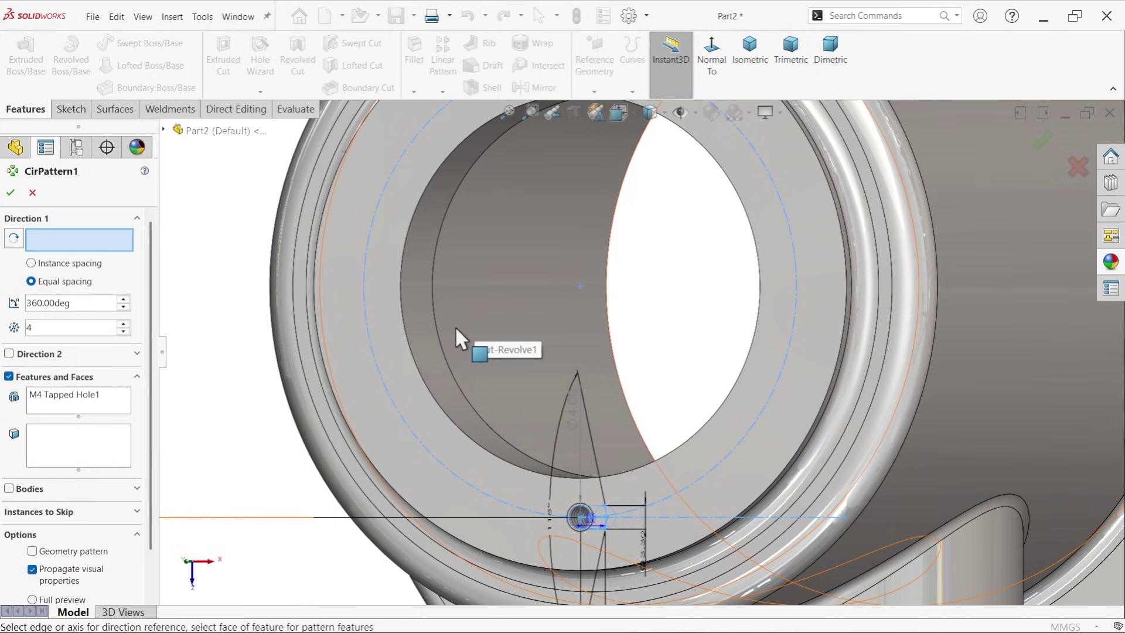
left_click(411, 334)
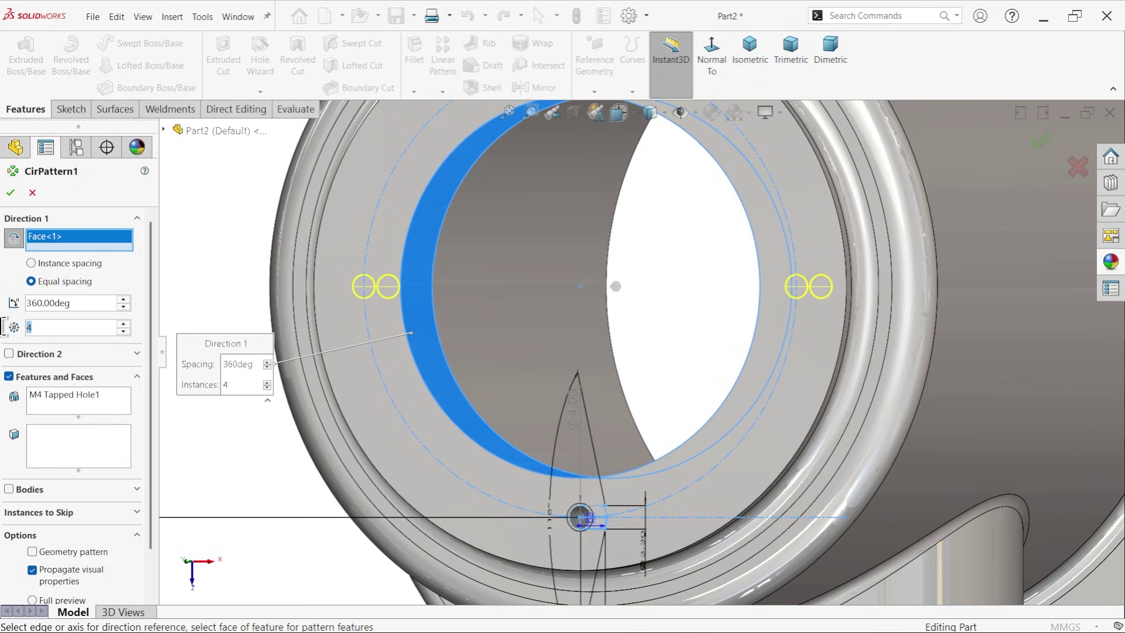
left_click_drag(92, 300, 3, 310)
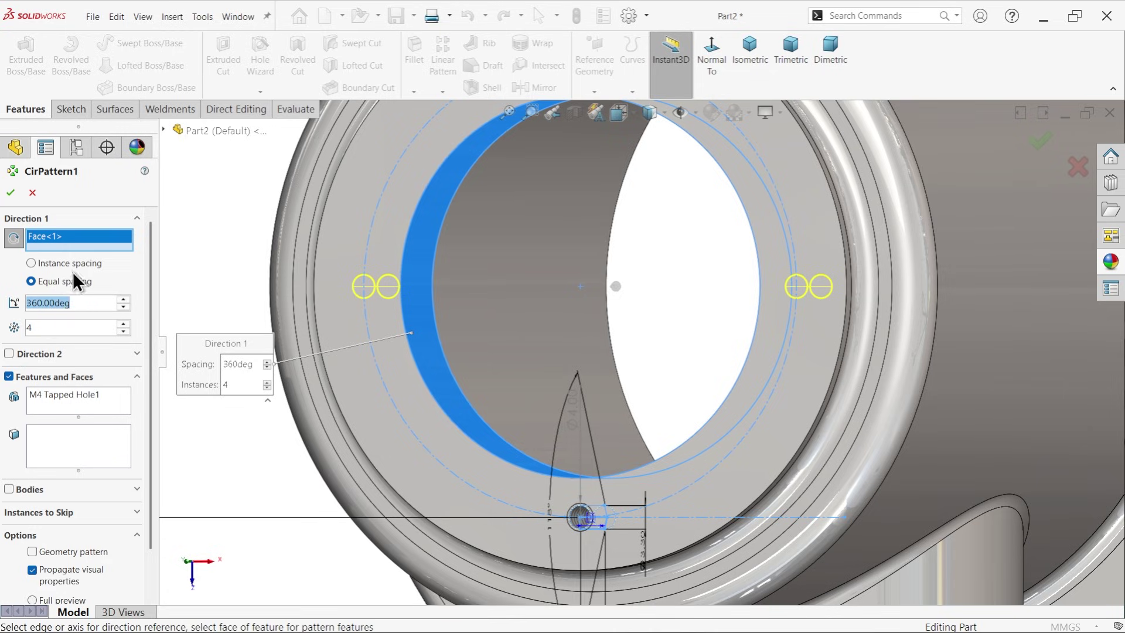
left_click(10, 192)
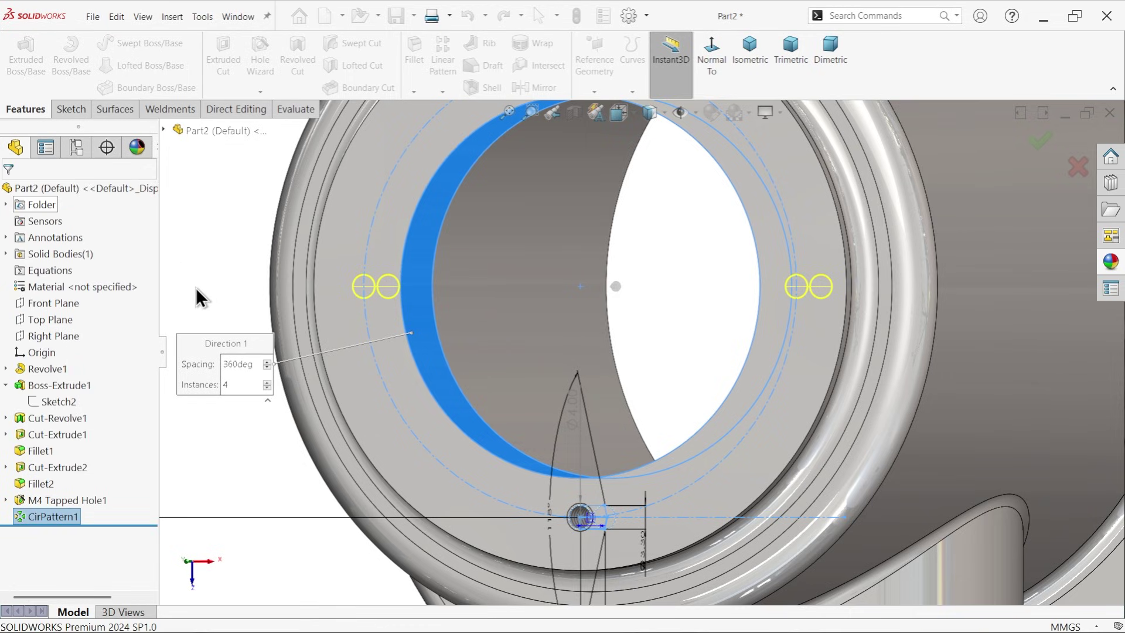
- Set up another ISO M4 bottoming tapped hole in Hole Wizard with a 10 mm blind depth and 8 mm thread depth
scroll(586, 336, "up", 5)
middle_click_drag(609, 321, 716, 284)
scroll(691, 460, "down", 5)
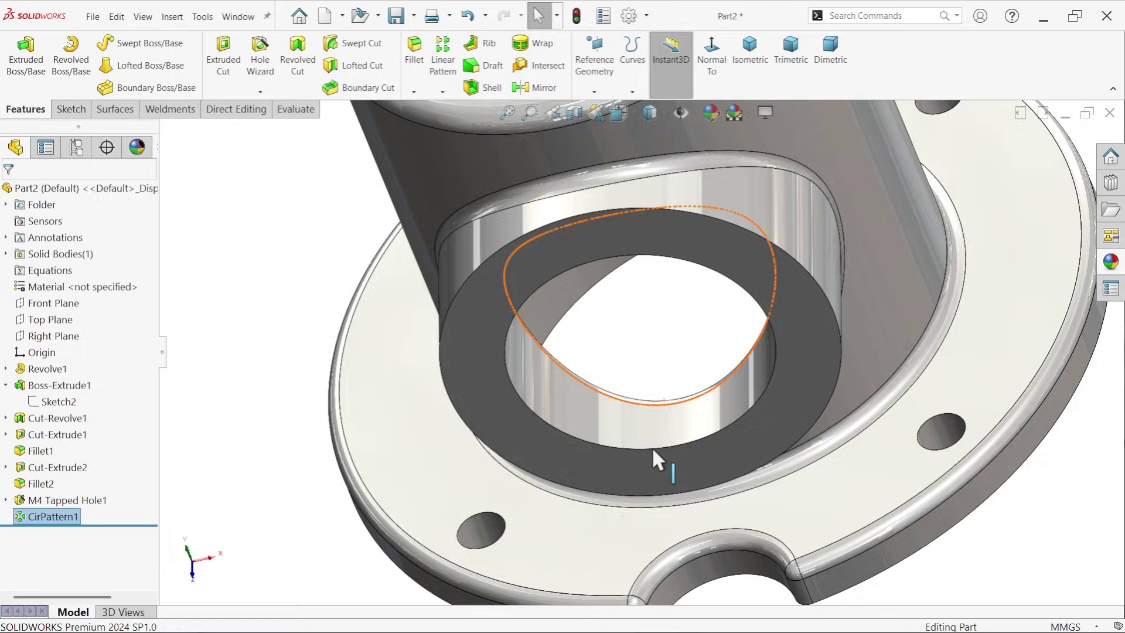
scroll(644, 357, "down", 4)
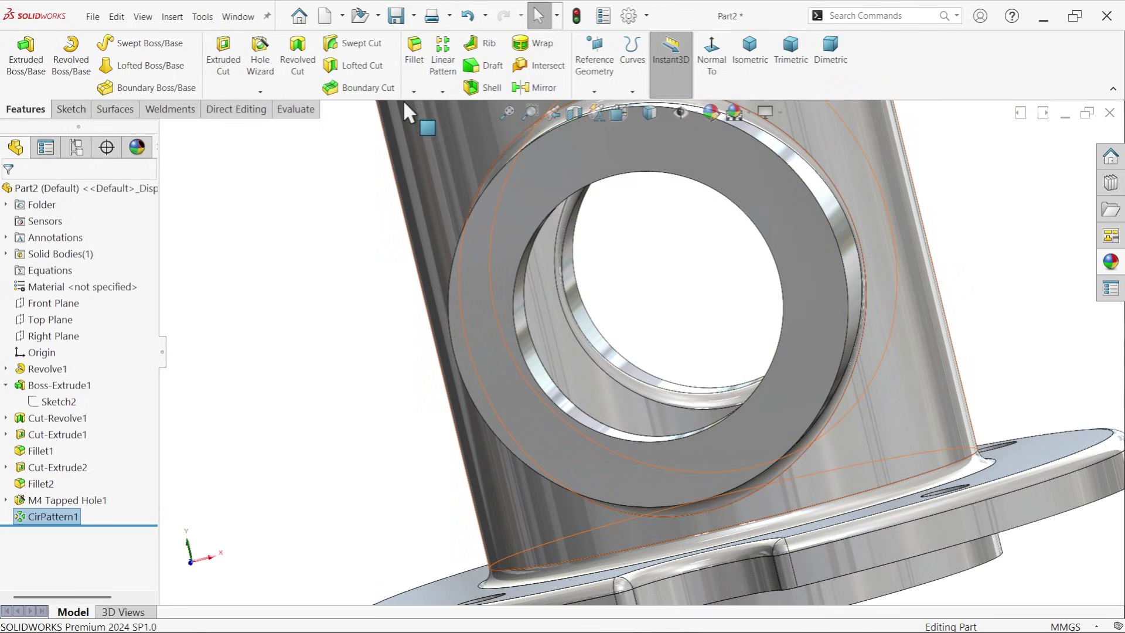
left_click(260, 56)
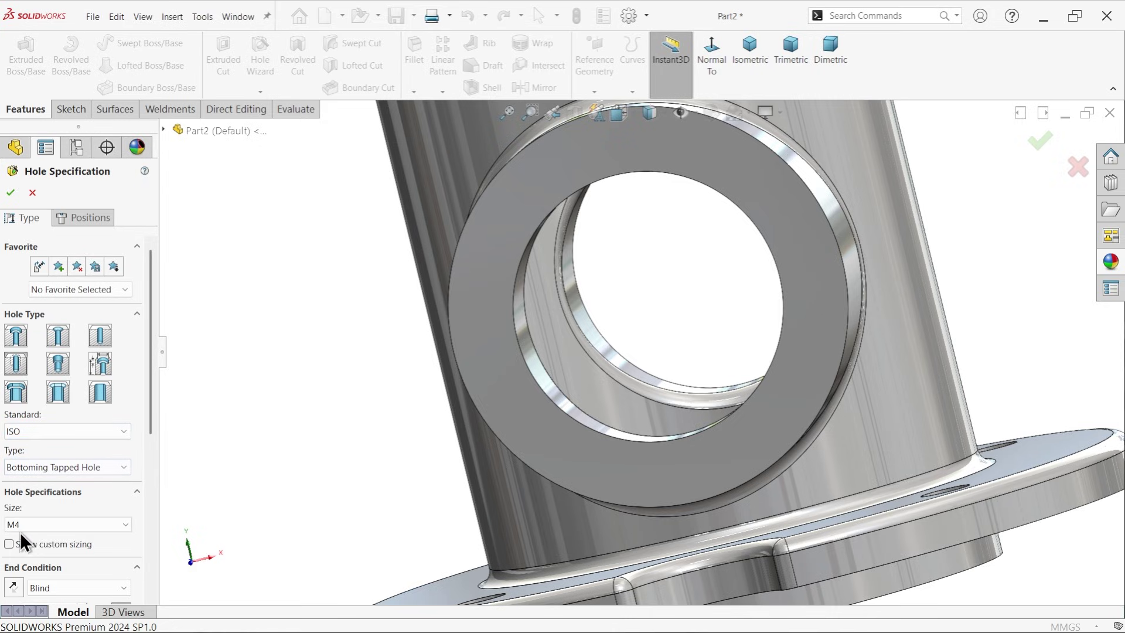
left_click_drag(152, 400, 145, 547)
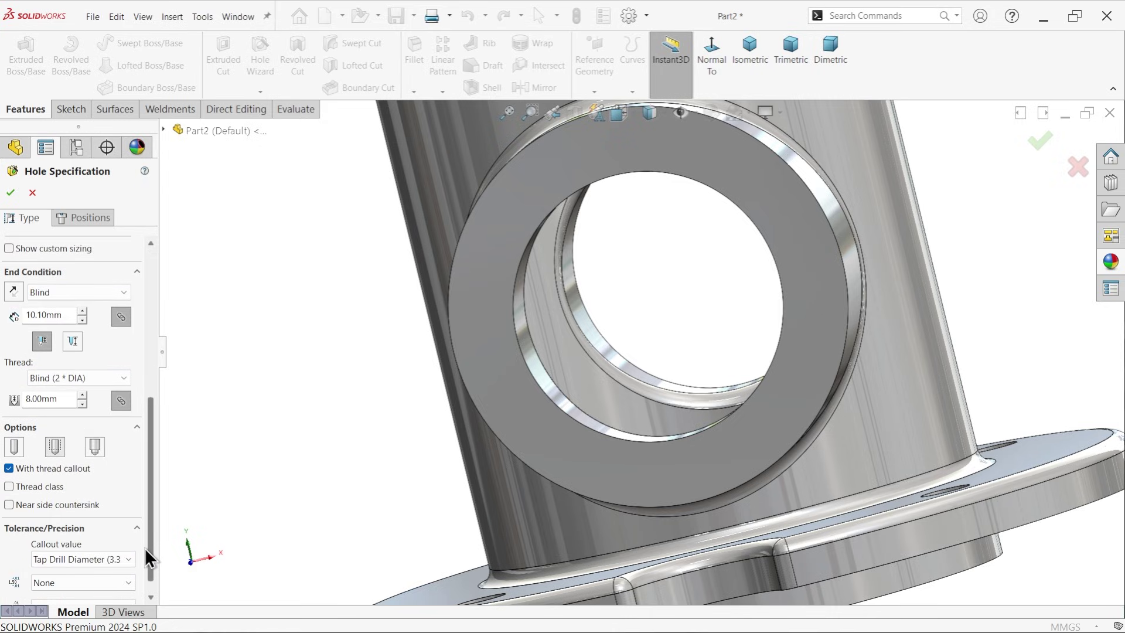
left_click_drag(69, 312, 8, 314)
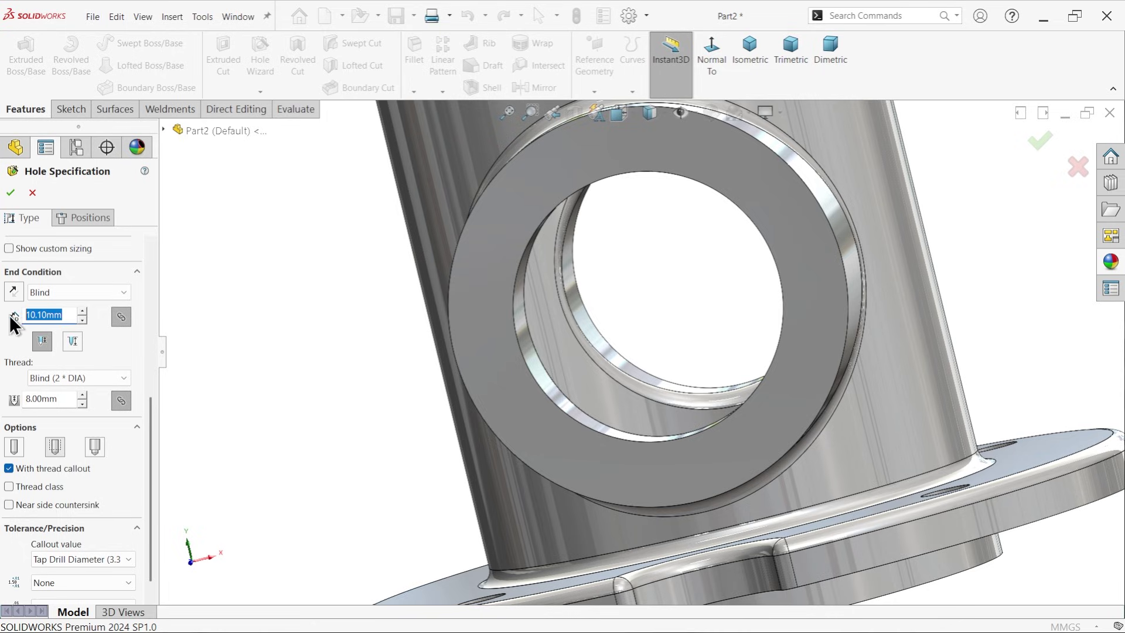
type("10")
key("Return")
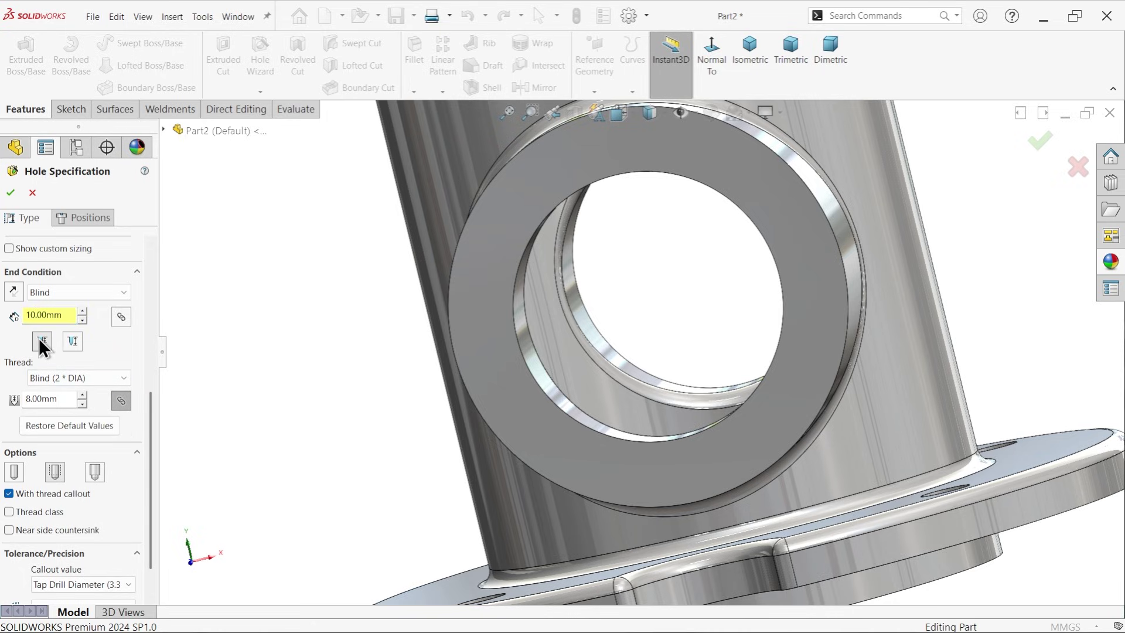
left_click_drag(65, 402, 11, 400)
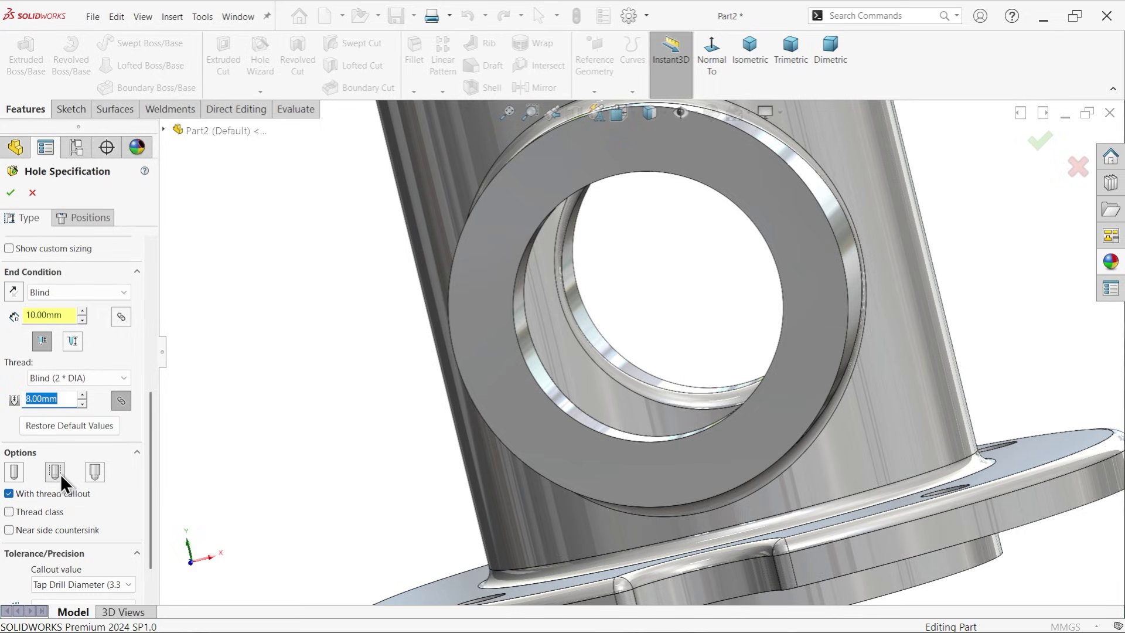
- Place the hole sketch on the side port's end face and draw a construction circle about 71 mm in diameter, concentric with its bore
left_click(85, 220)
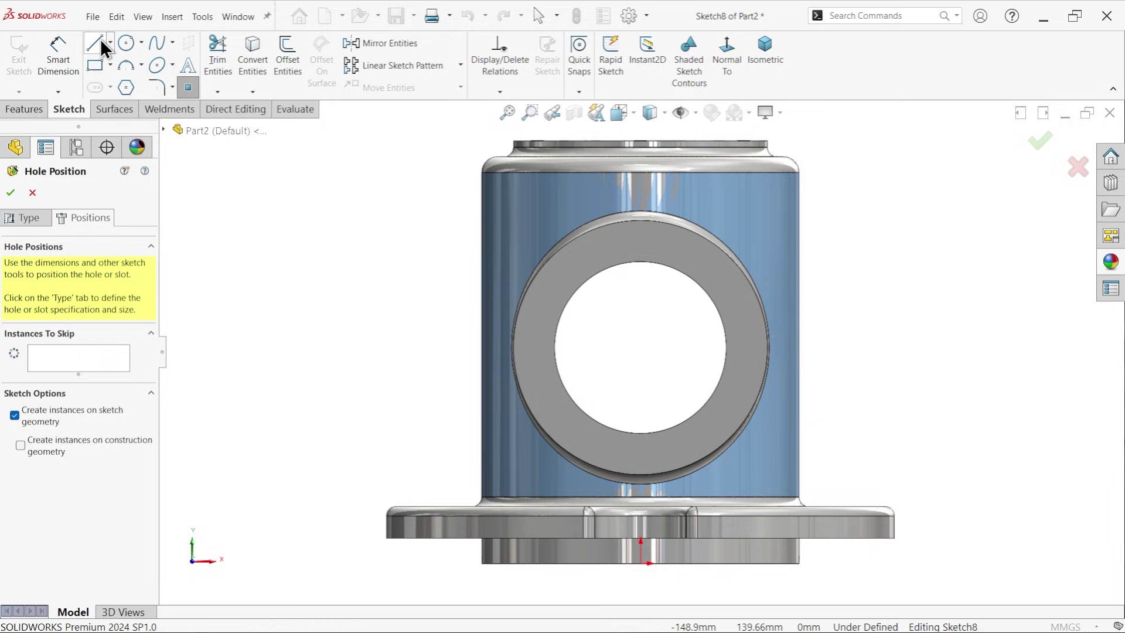
left_click(127, 44)
scroll(630, 360, "down", 2)
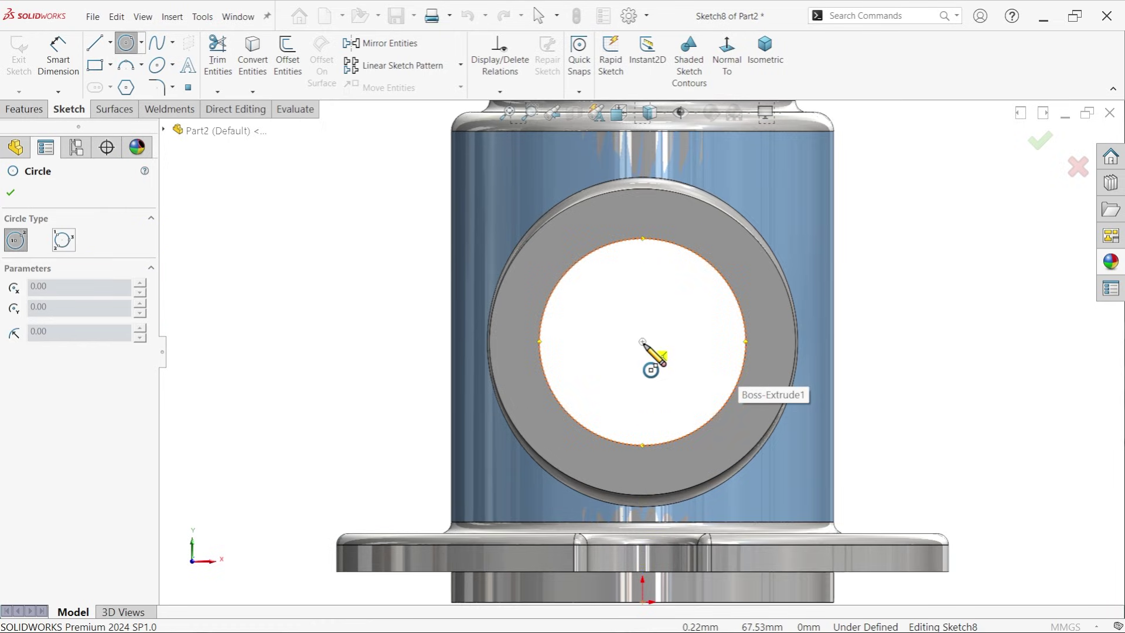
left_click(643, 341)
left_click(510, 320)
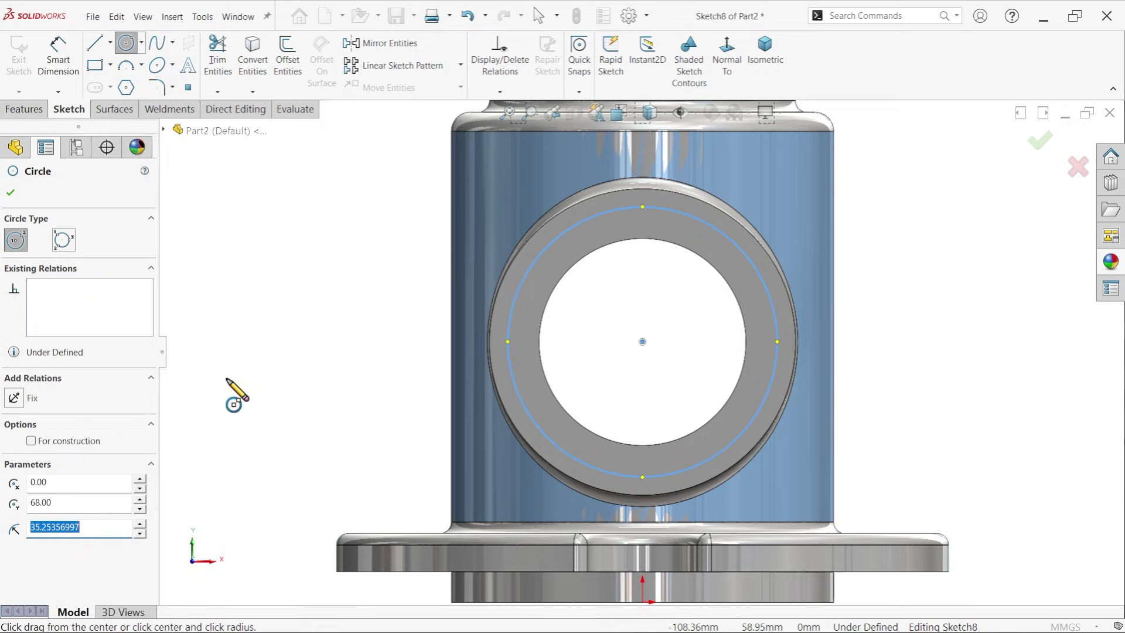
left_click(84, 440)
- Dimension the construction circle on the side port's face to a diameter of 65 mm
left_click(56, 67)
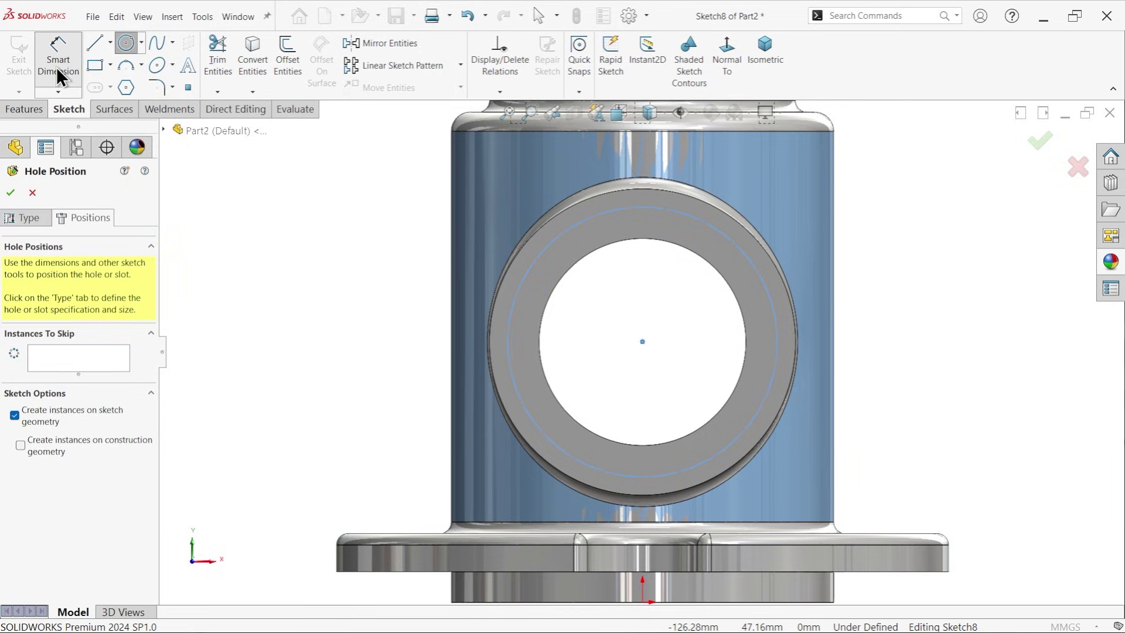
left_click(508, 319)
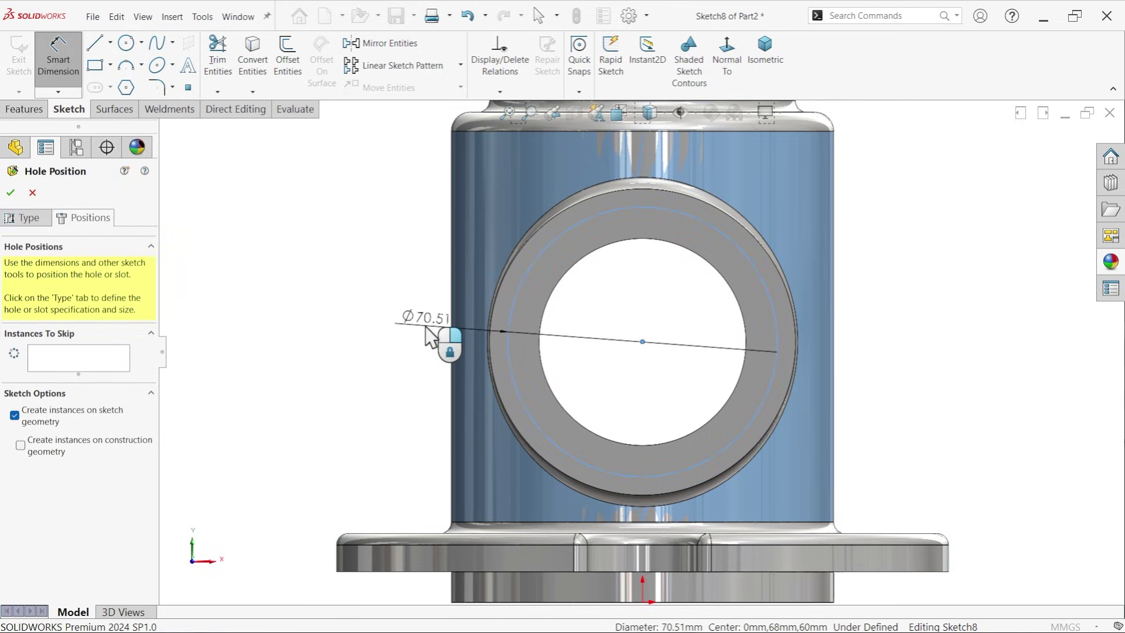
left_click(425, 327)
type("65")
key("Return")
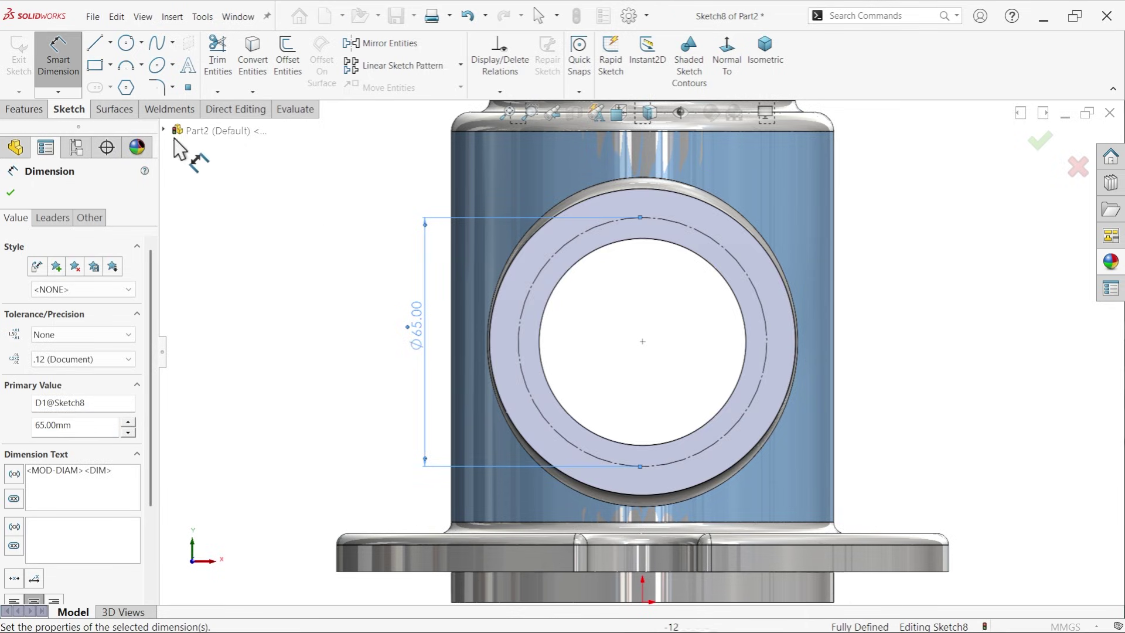
- Place one hole point at the right quadrant of the port's 65 mm construction circle and finish the tapped hole
left_click(188, 87)
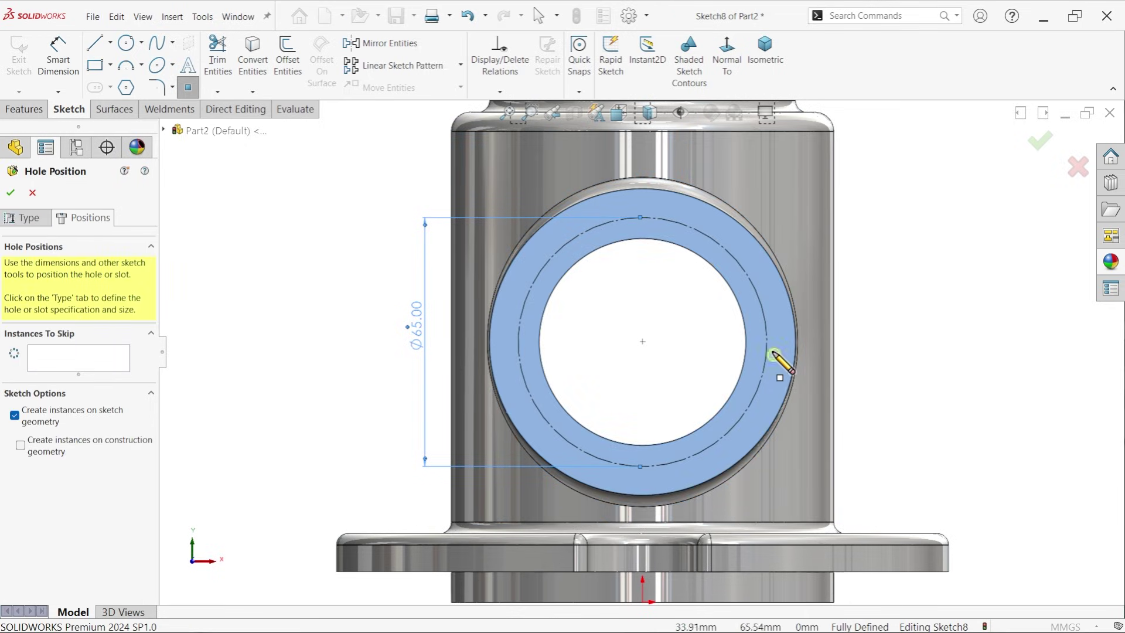
left_click(767, 342)
right_click(677, 334)
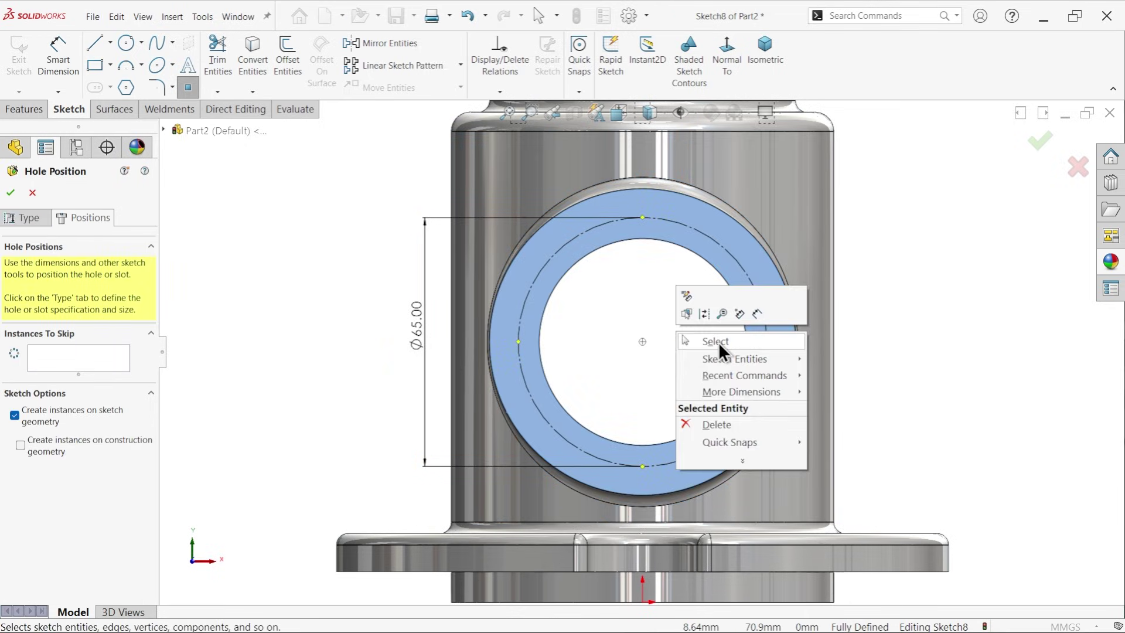
left_click(718, 342)
left_click(12, 193)
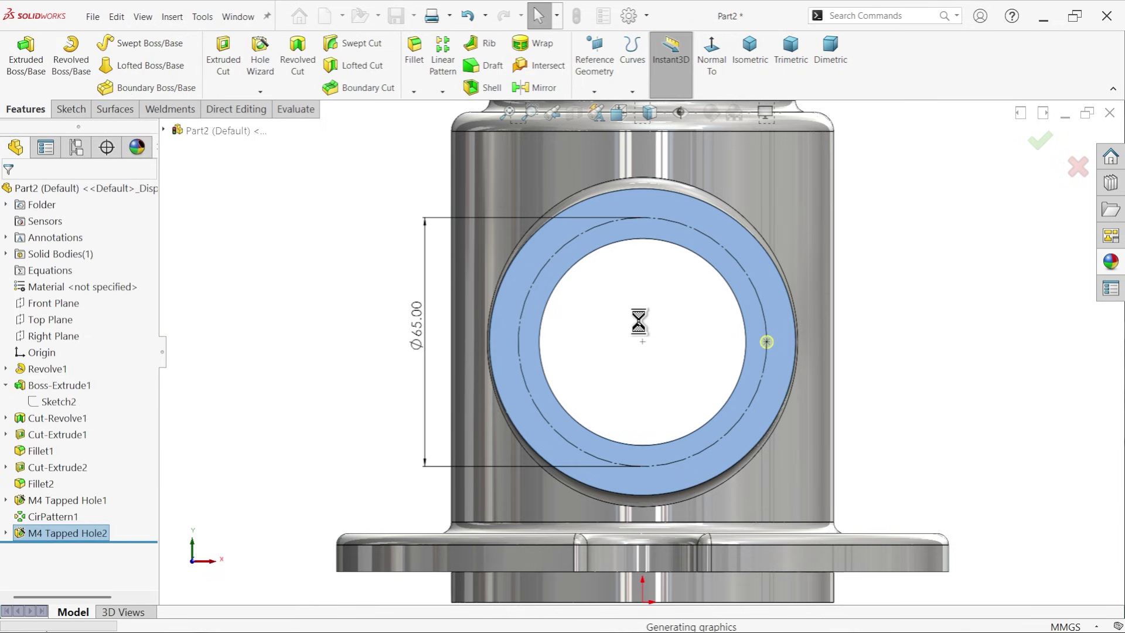
- Circular-pattern the side port's M4 tapped hole around the port's bore face, with 4 instances equally spaced over 360 degrees
scroll(652, 375, "down", 5)
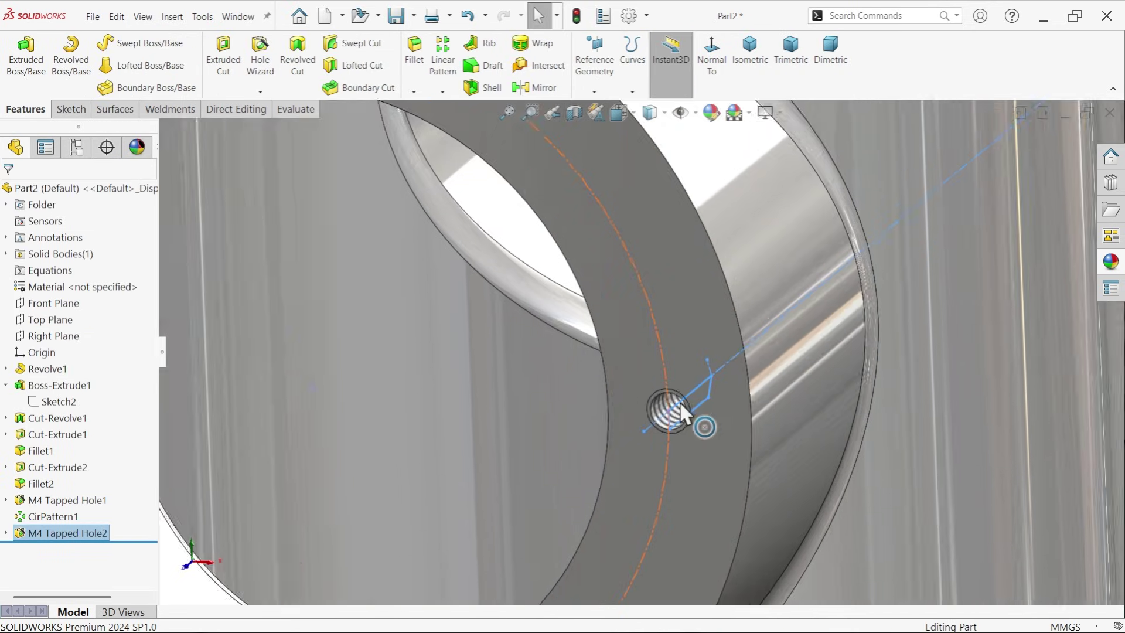
scroll(628, 396, "up", 5)
left_click(442, 94)
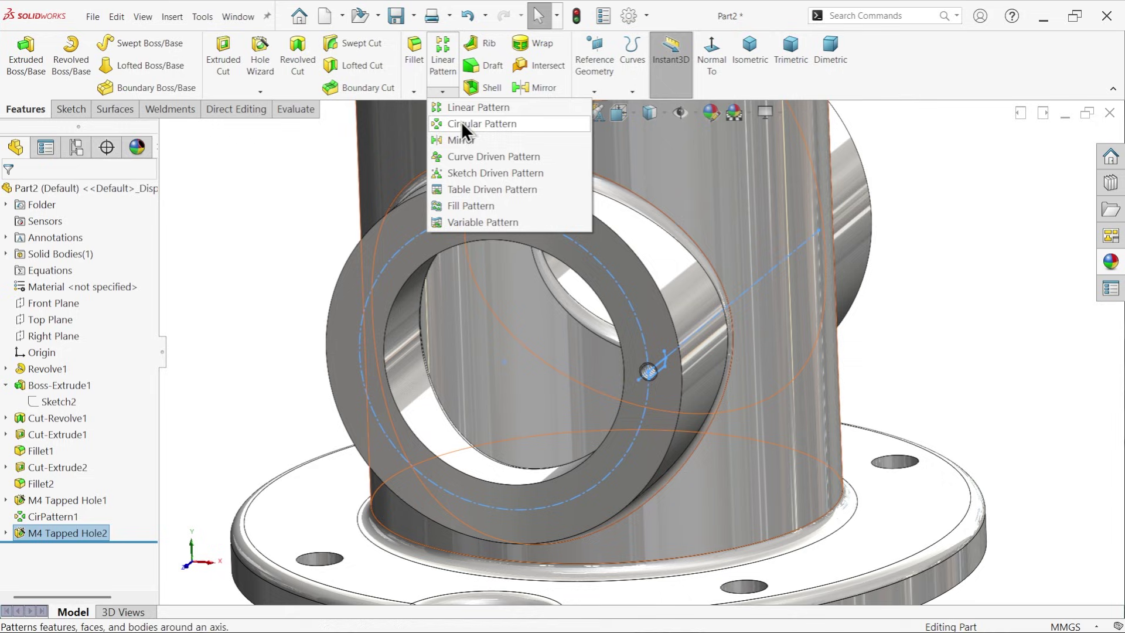
left_click(465, 125)
scroll(577, 364, "down", 4)
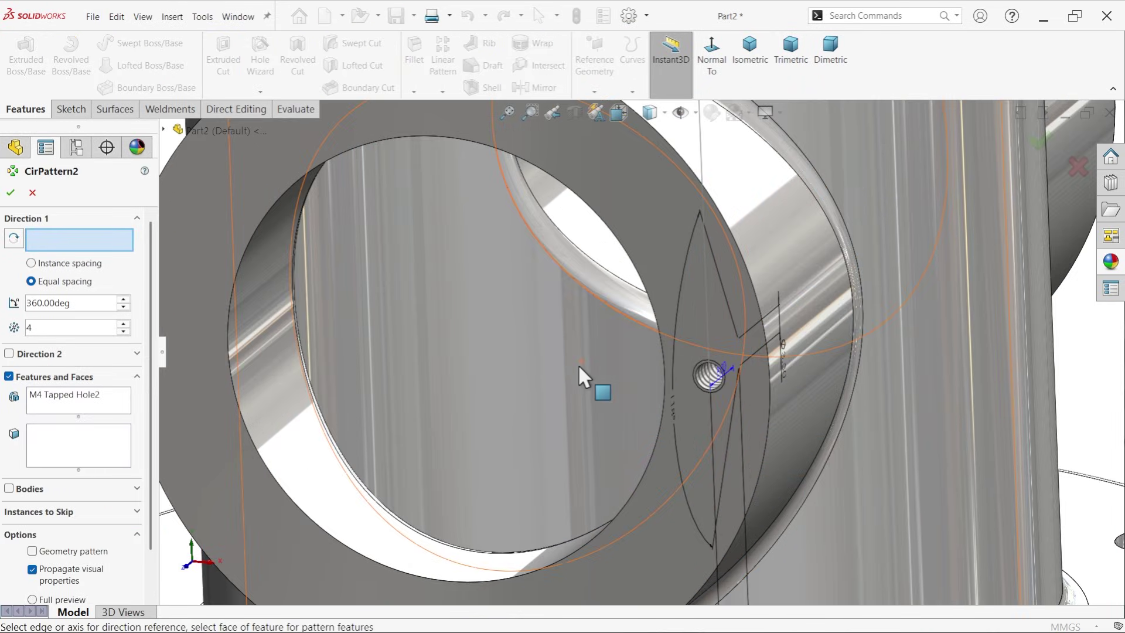
left_click(276, 372)
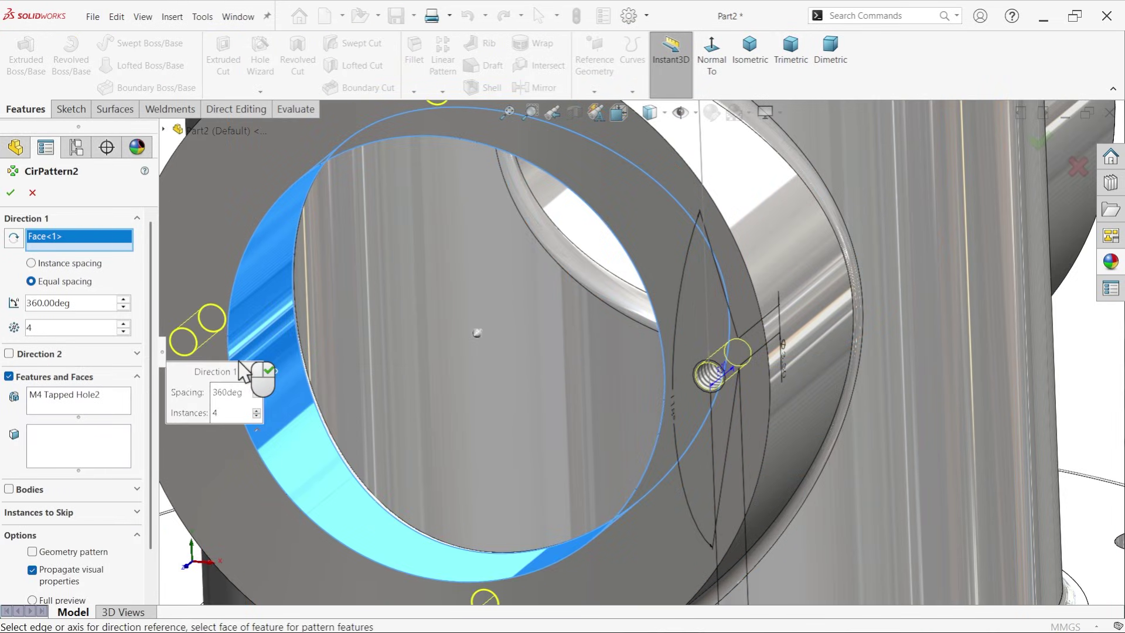
left_click(63, 392)
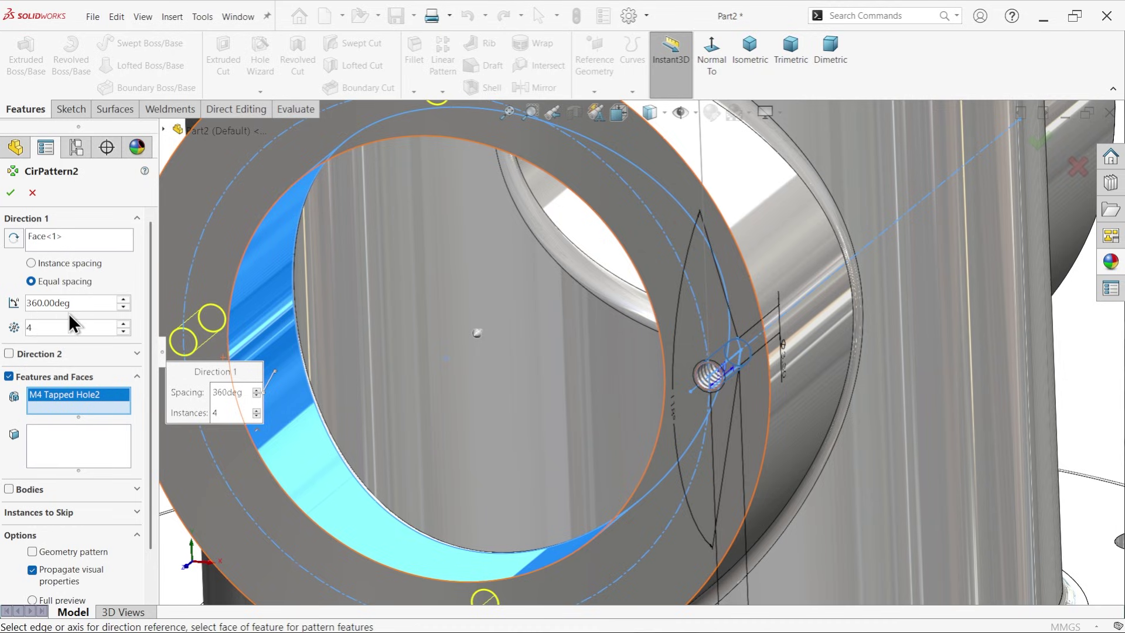
left_click(12, 194)
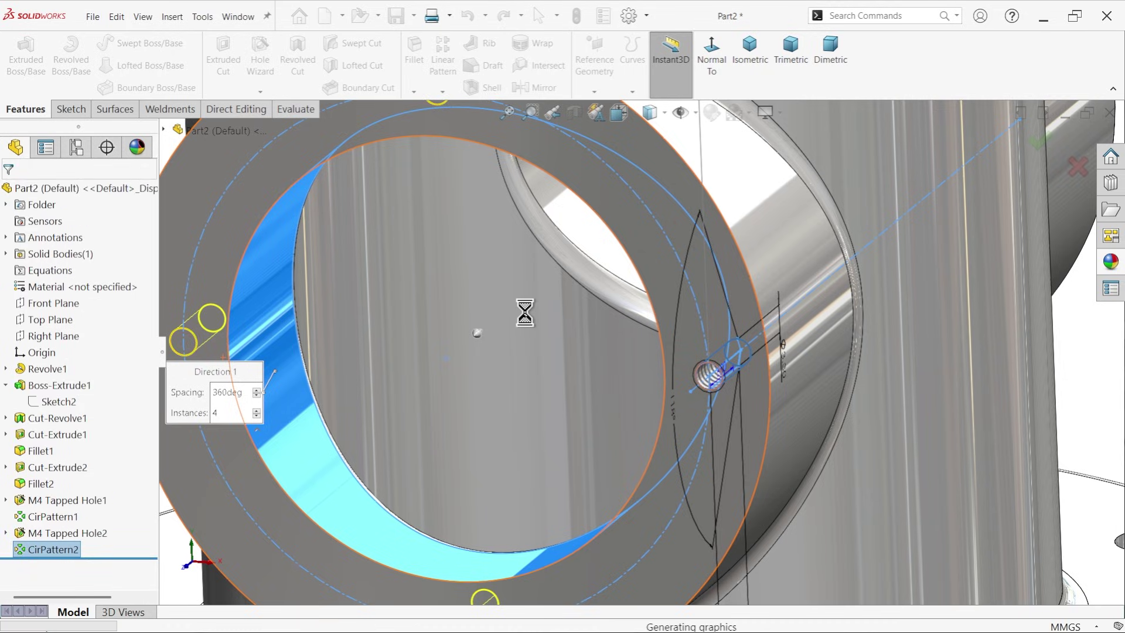
scroll(521, 338, "up", 5)
scroll(571, 394, "up", 3)
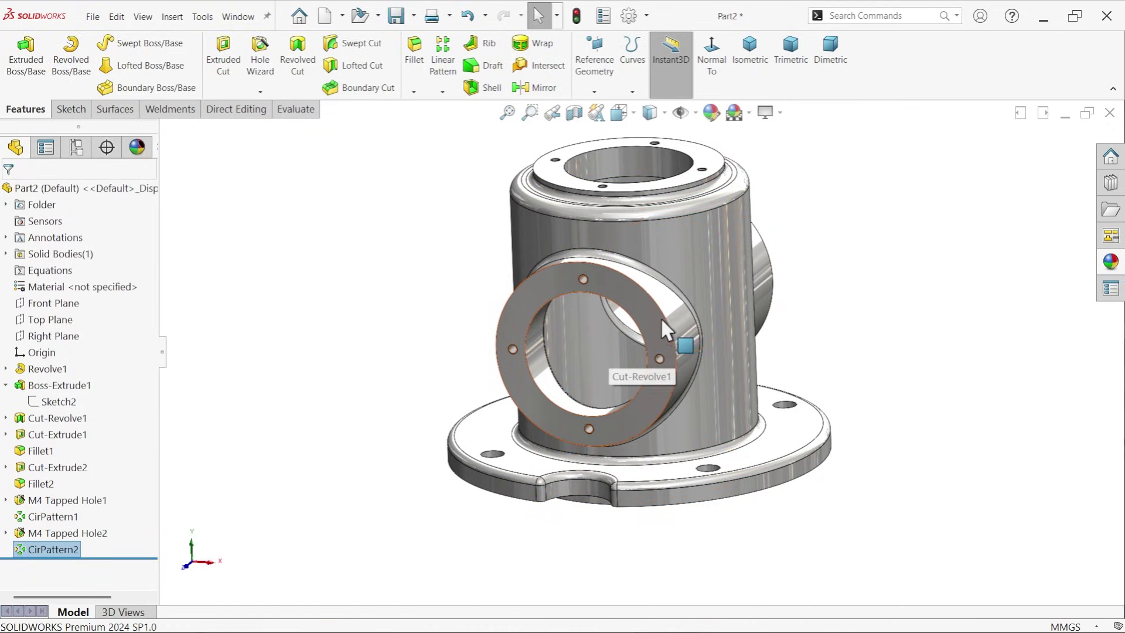
middle_click_drag(660, 318, 592, 336)
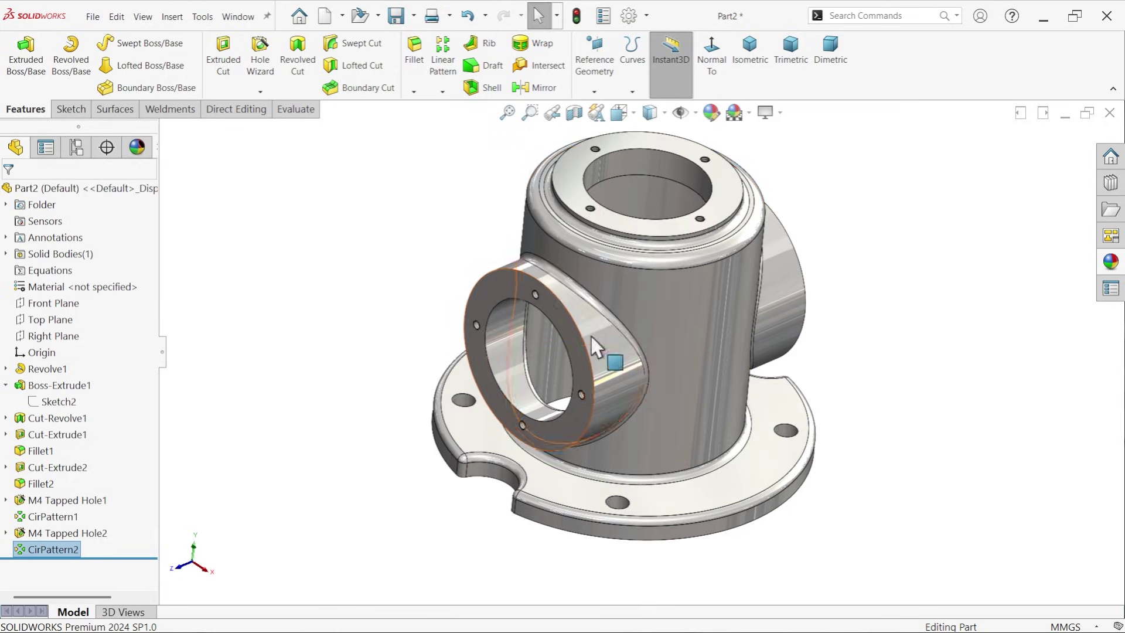
- Mirror the side port's circular pattern of M4 tapped holes about the Front Plane onto the opposite port
left_click(537, 89)
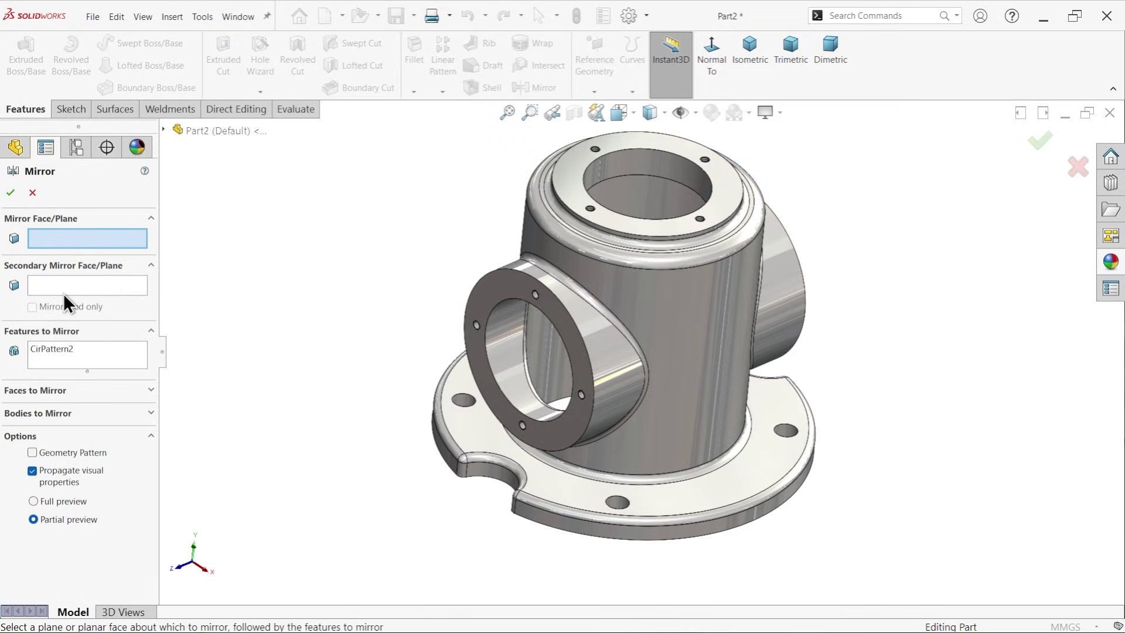
left_click(57, 348)
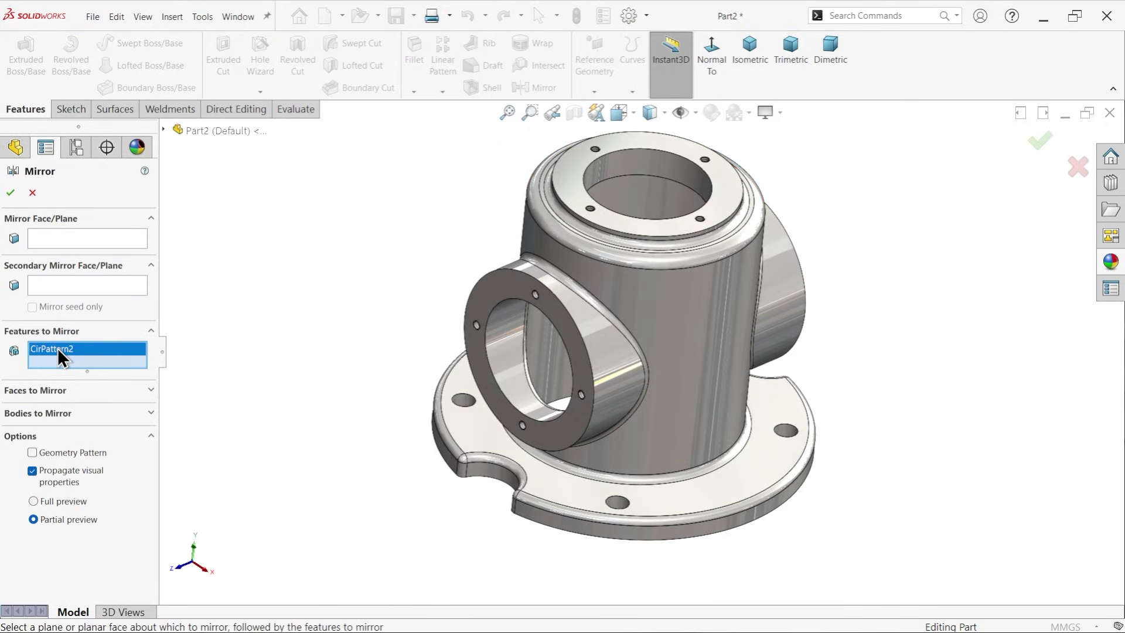
left_click(61, 237)
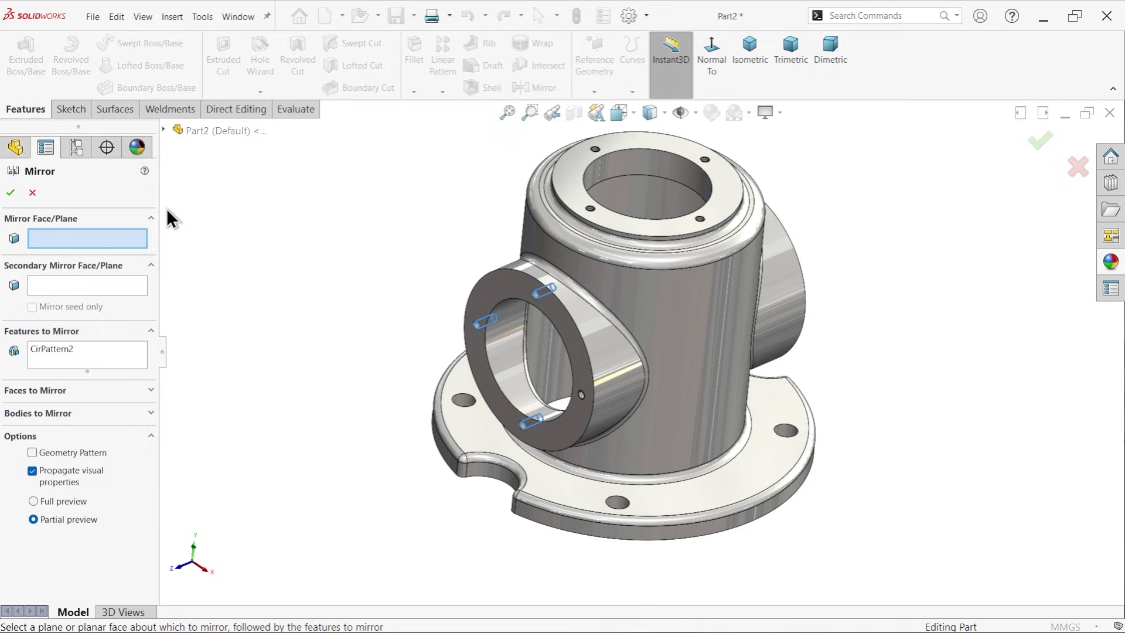
left_click(164, 128)
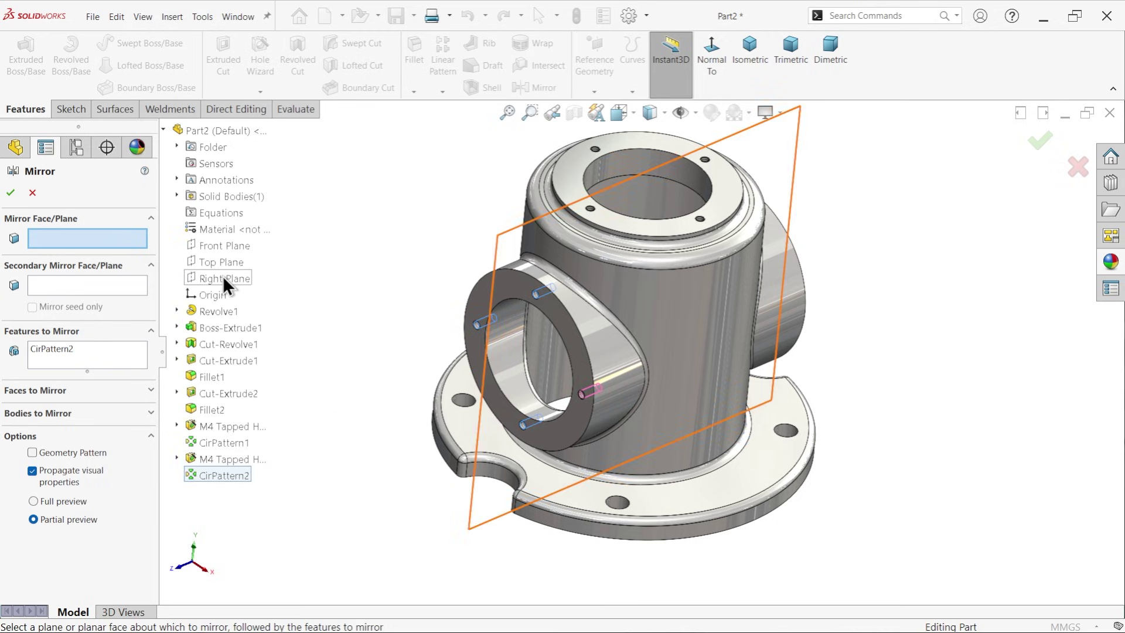
left_click(222, 248)
middle_click_drag(381, 293, 353, 304)
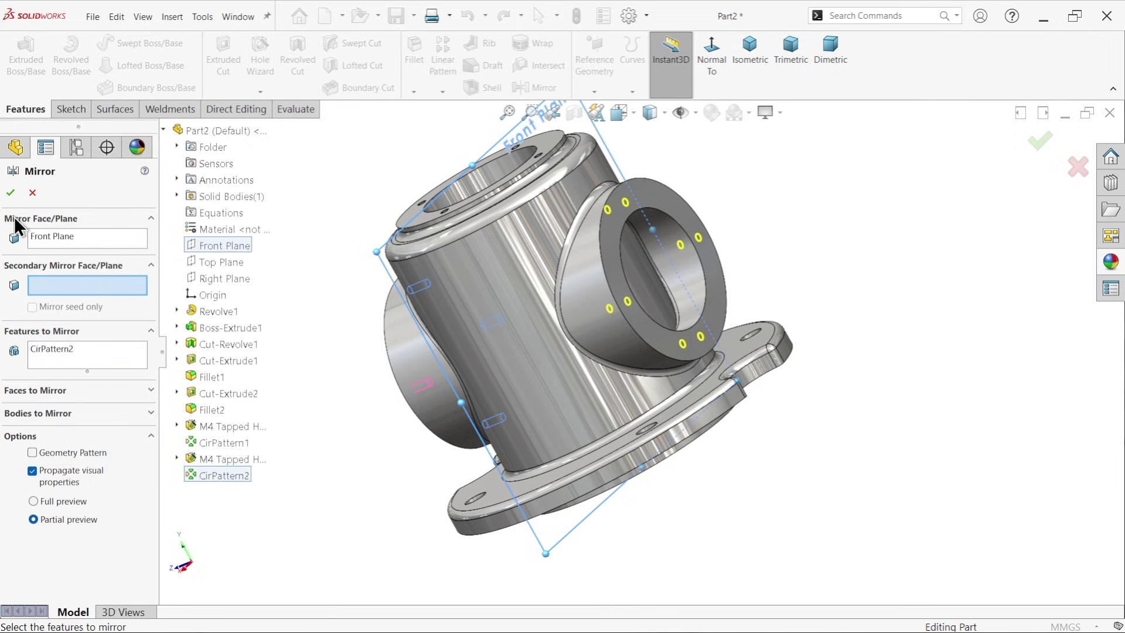
left_click(11, 192)
scroll(652, 275, "down", 2)
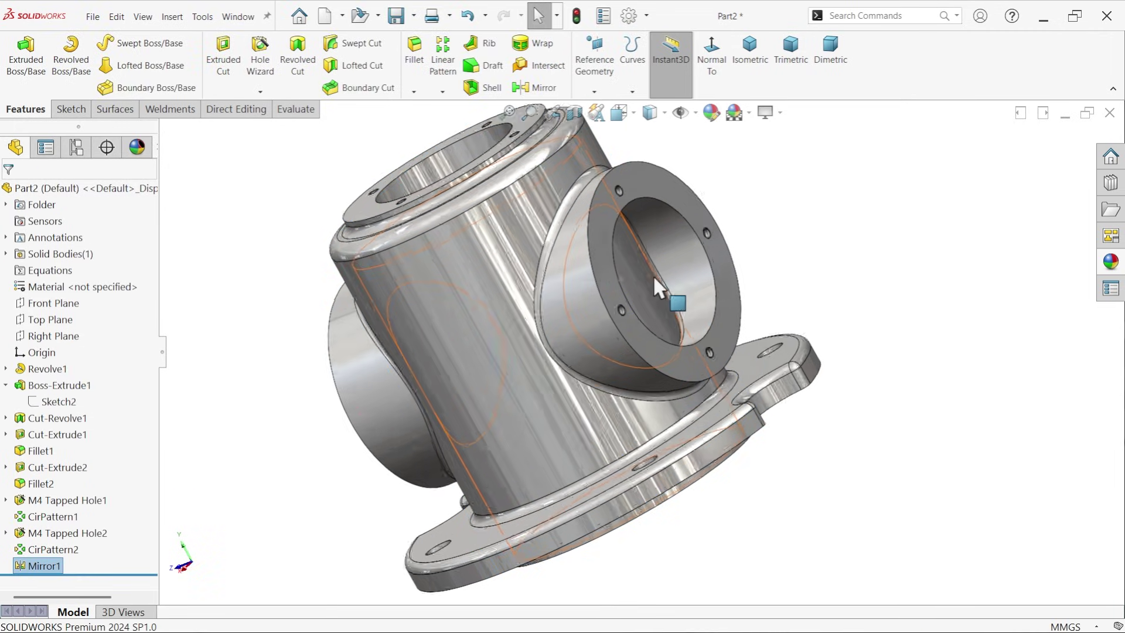
scroll(654, 278, "down", 3)
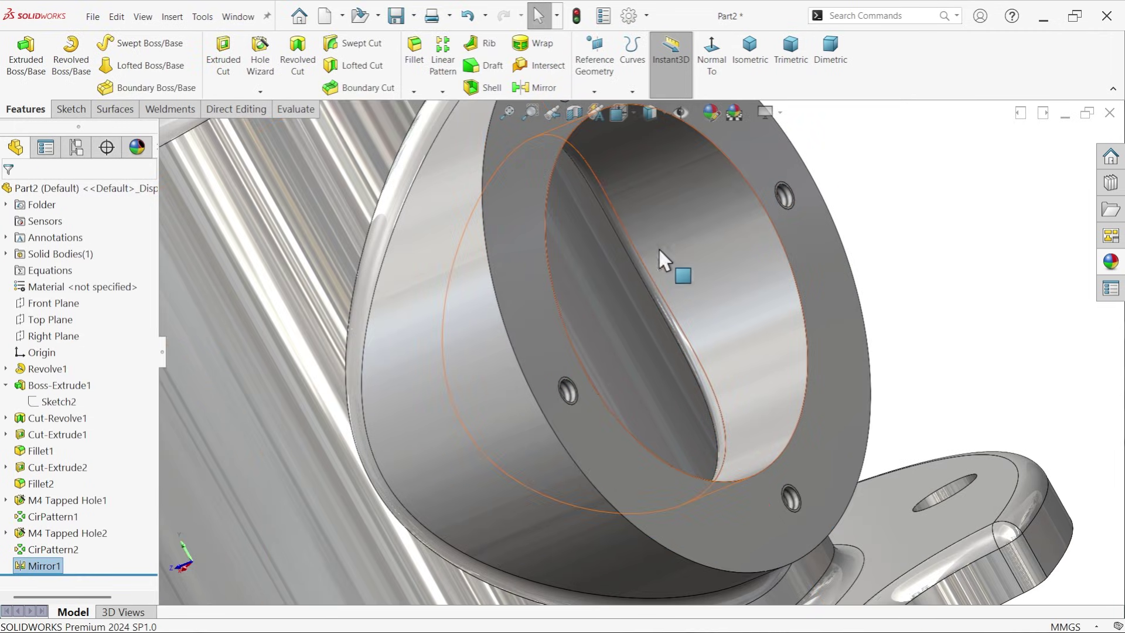
left_click(745, 55)
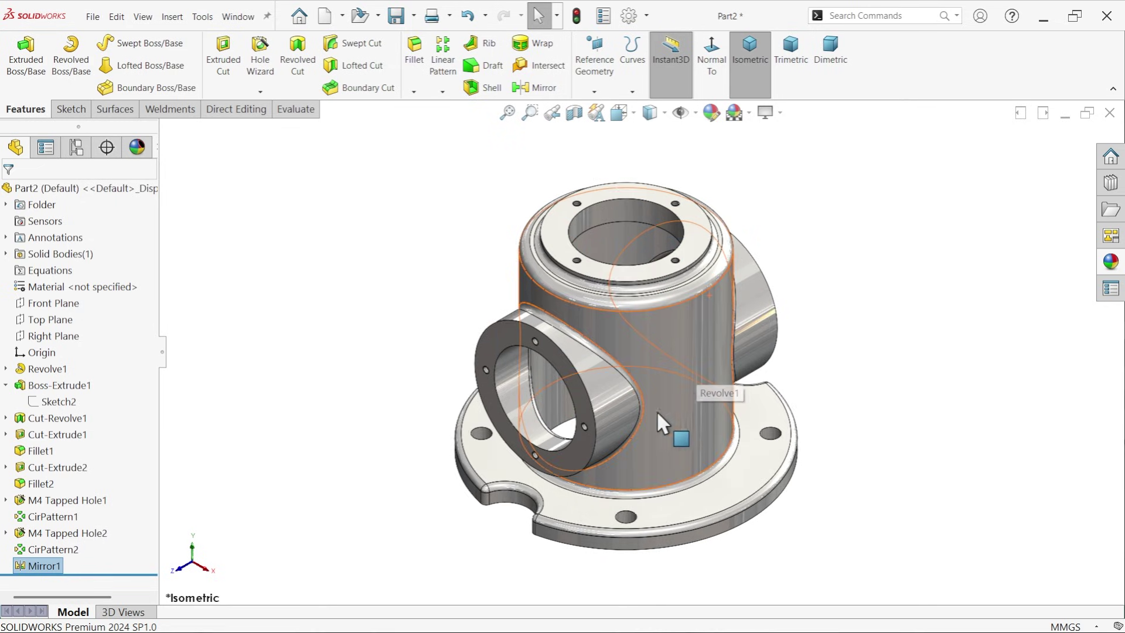
left_click(403, 357)
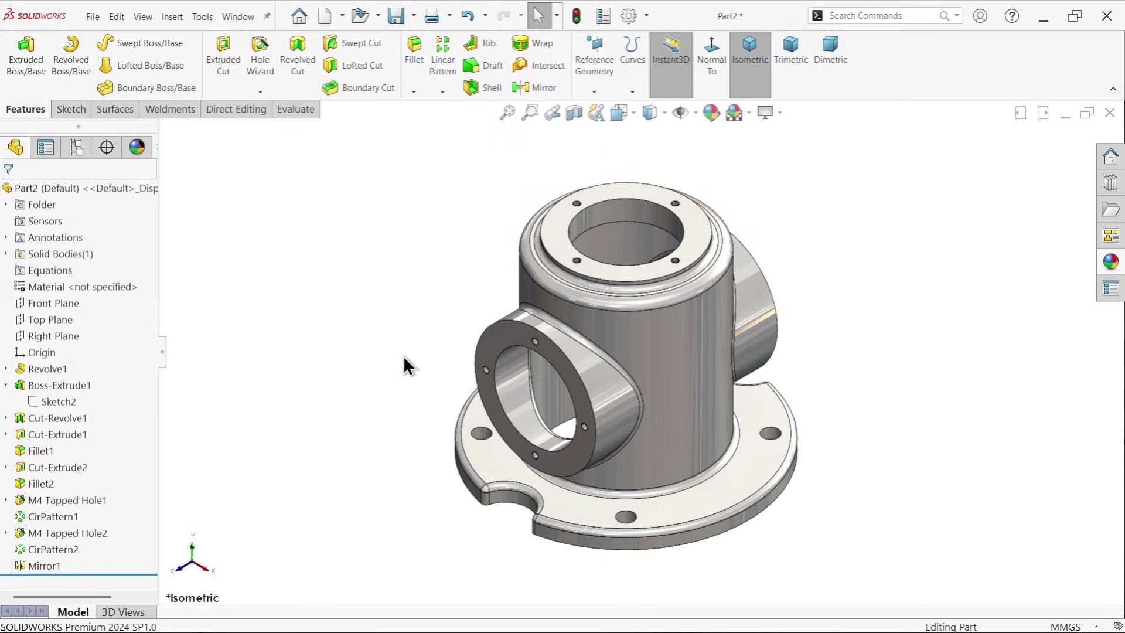
- Start a new sketch on the Right Plane
left_click(53, 336)
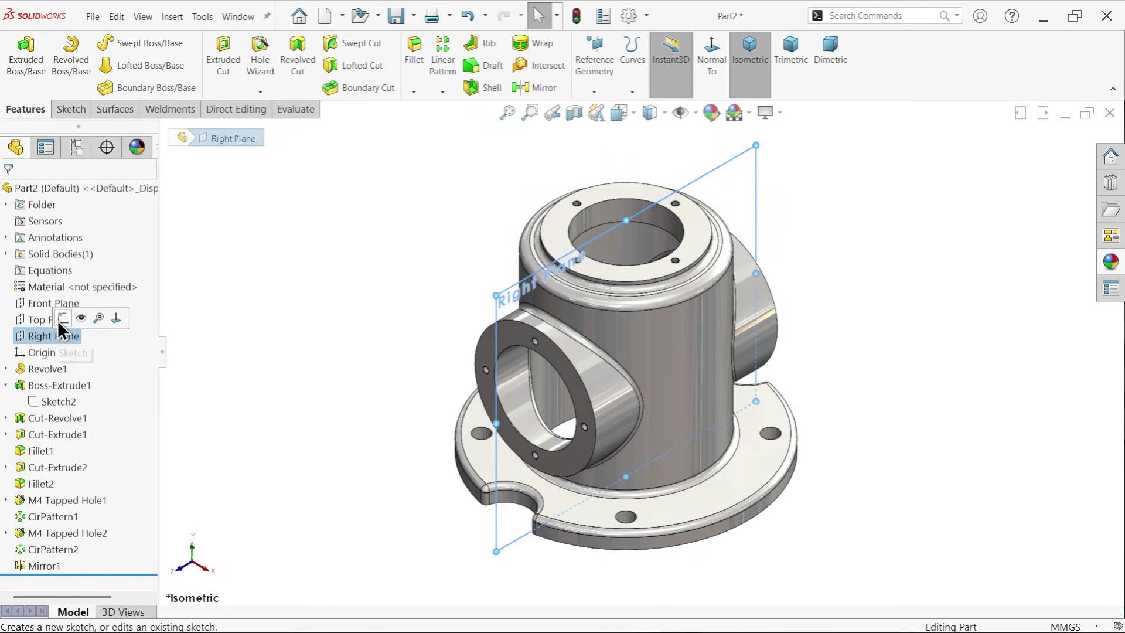
left_click(57, 318)
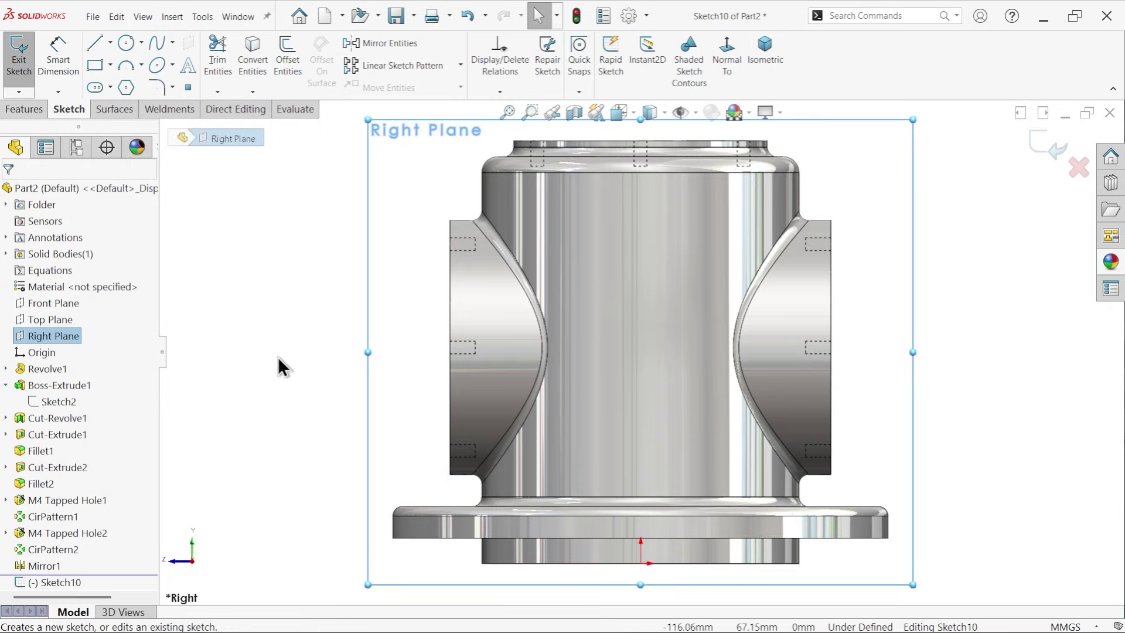
left_click(110, 43)
left_click(125, 79)
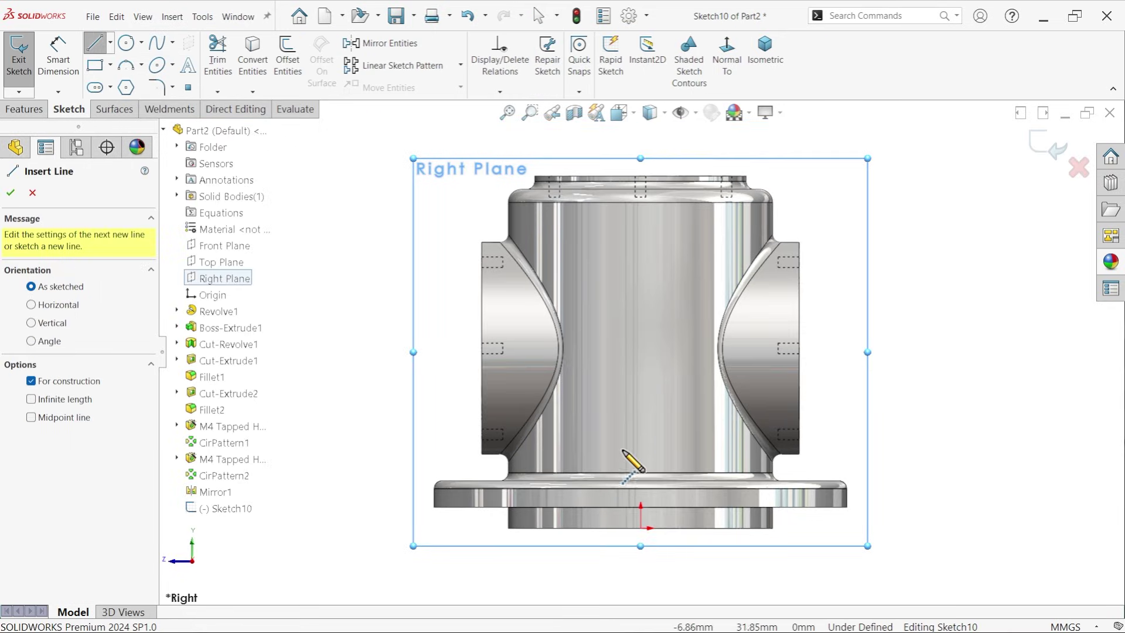
left_click(641, 528)
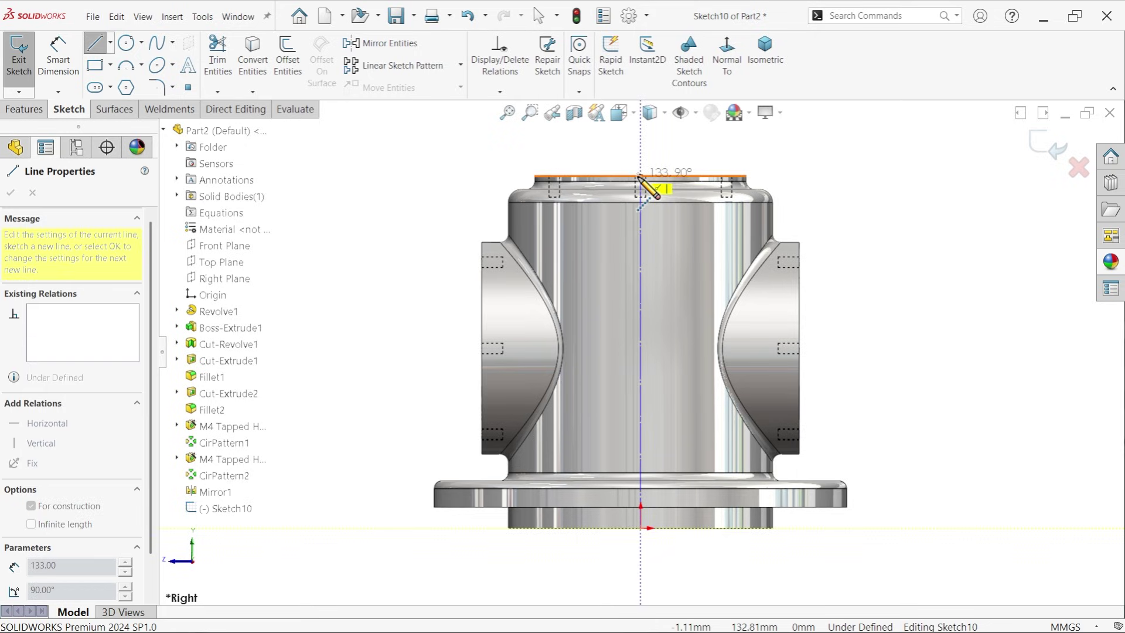
key("Escape")
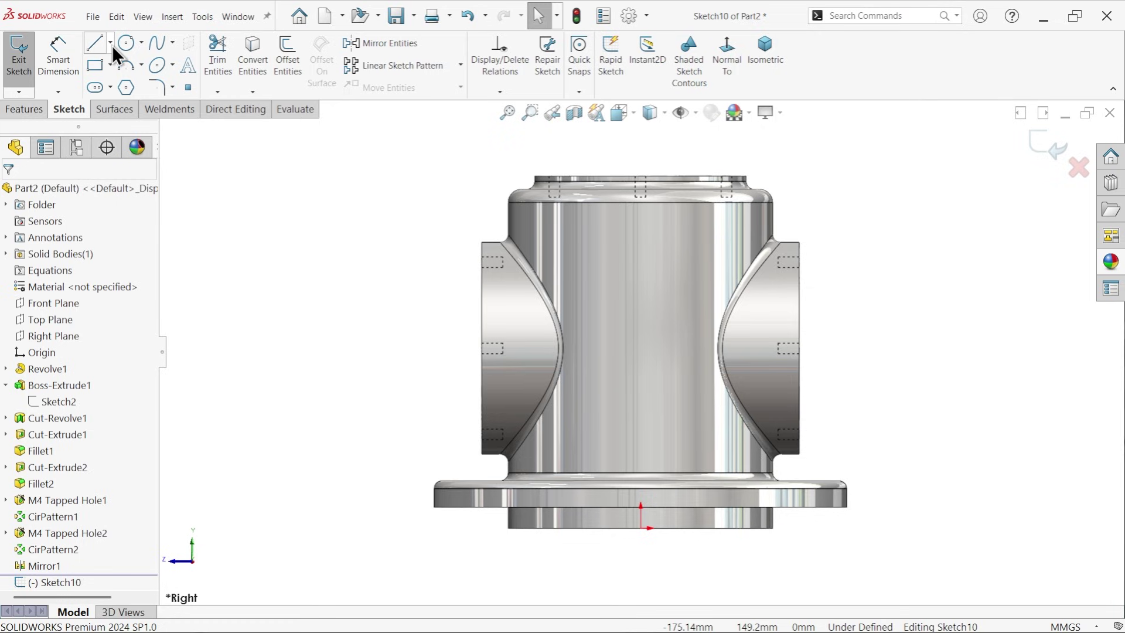
- Draw a vertical 125 mm centerline along the body's axis from the base flange's underside to the body's top edge
left_click(111, 42)
left_click(130, 79)
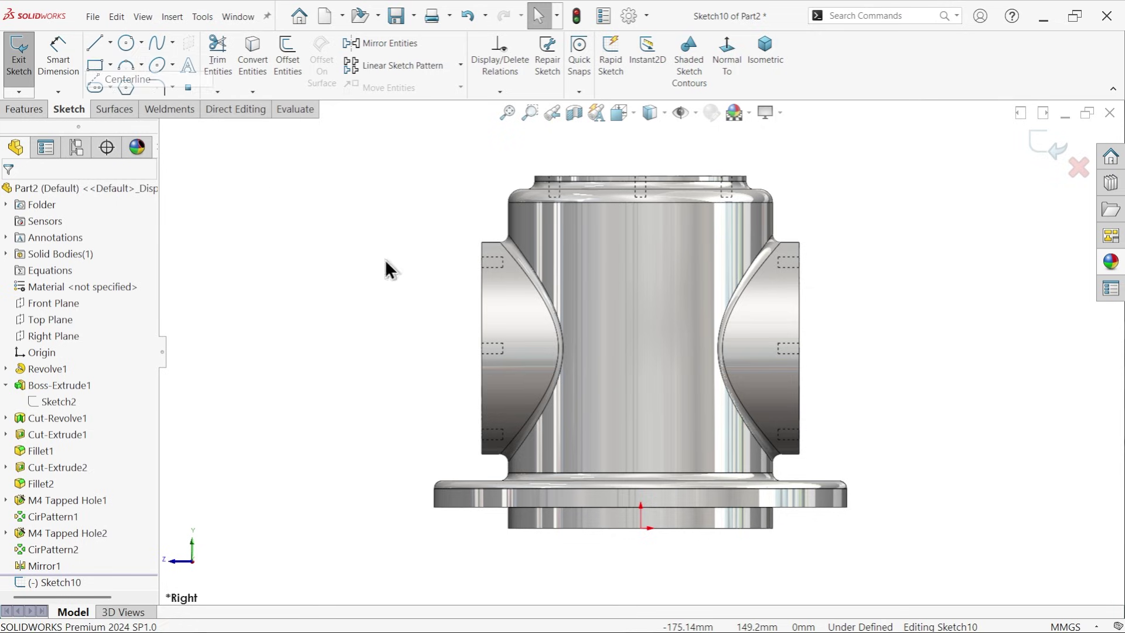
left_click(640, 507)
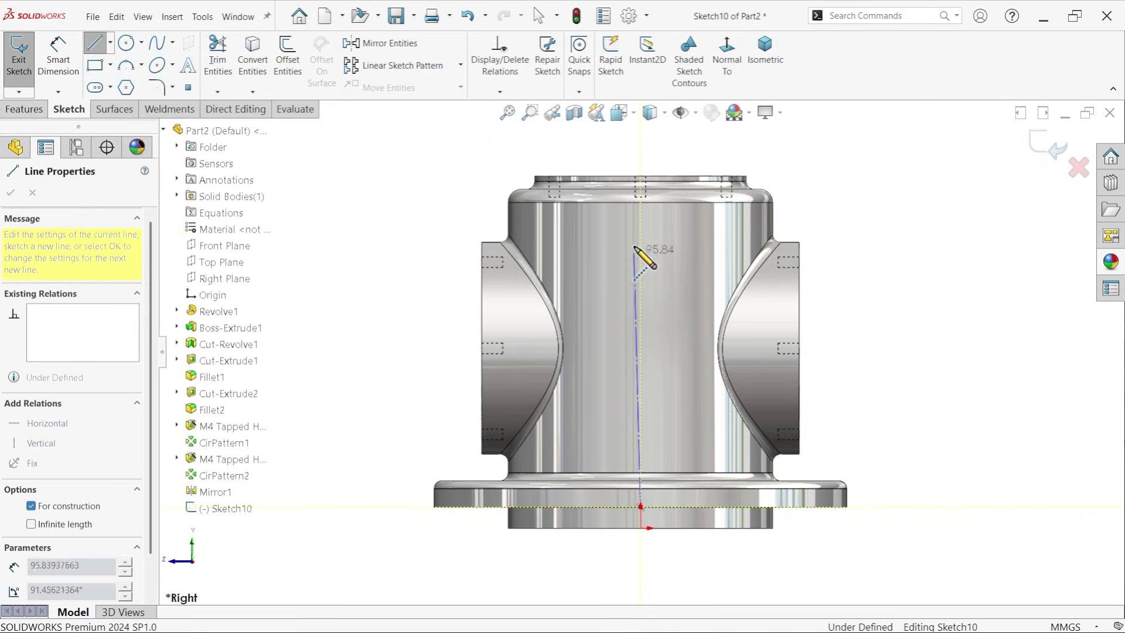
left_click(639, 175)
left_click(640, 176)
key("Escape")
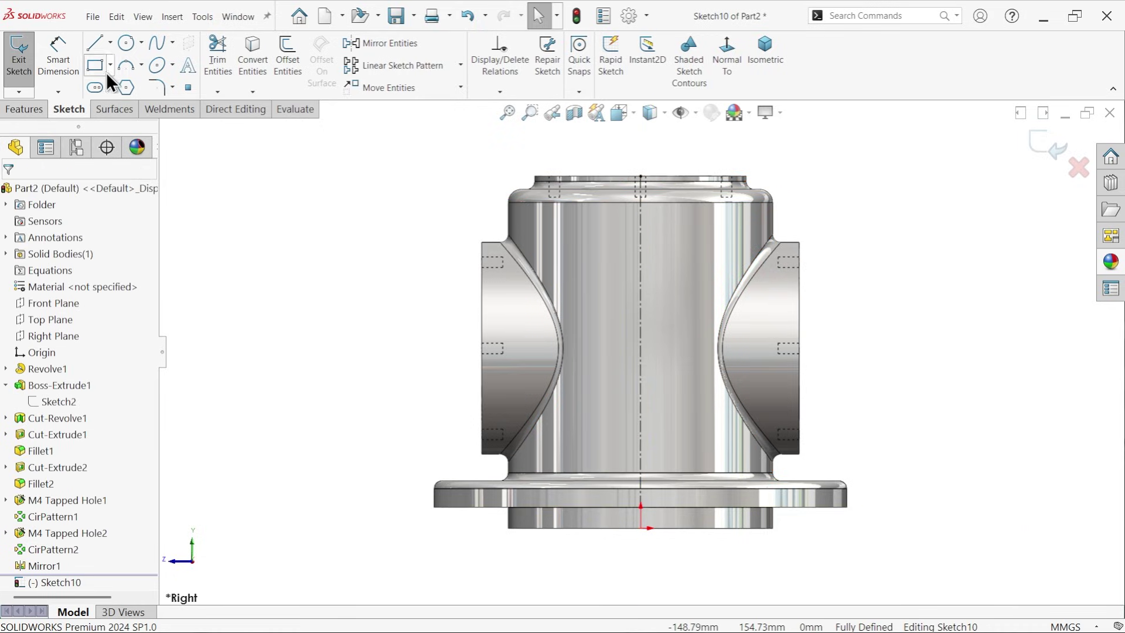
- Draw a second vertical 125 mm line just right of the centerline, from flange underside to top edge, and make it construction geometry
left_click(100, 46)
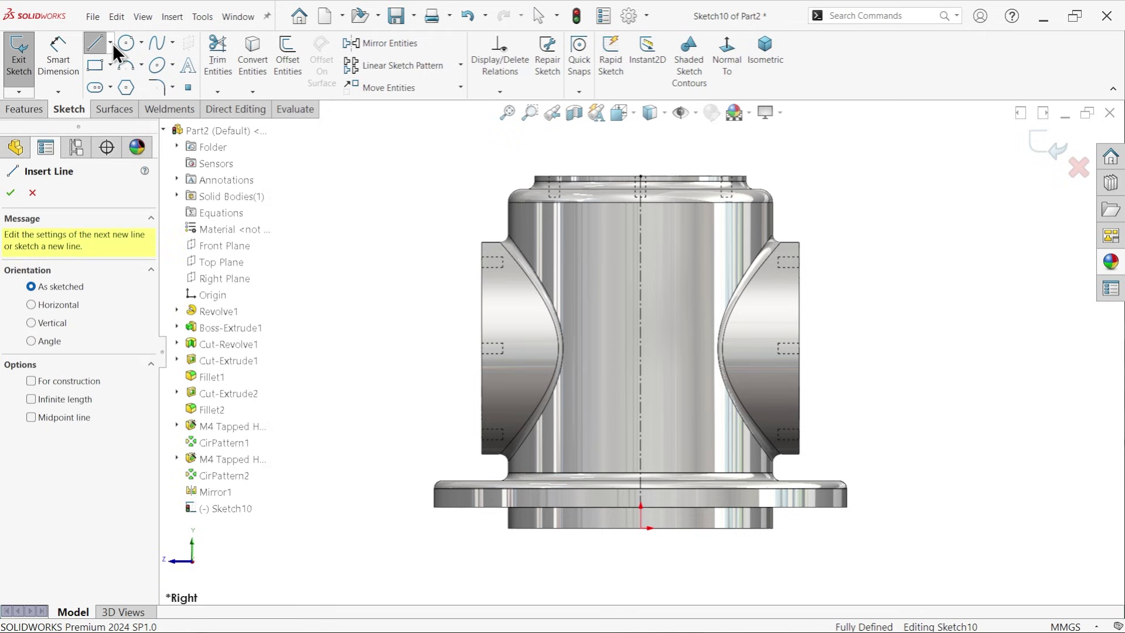
left_click(677, 507)
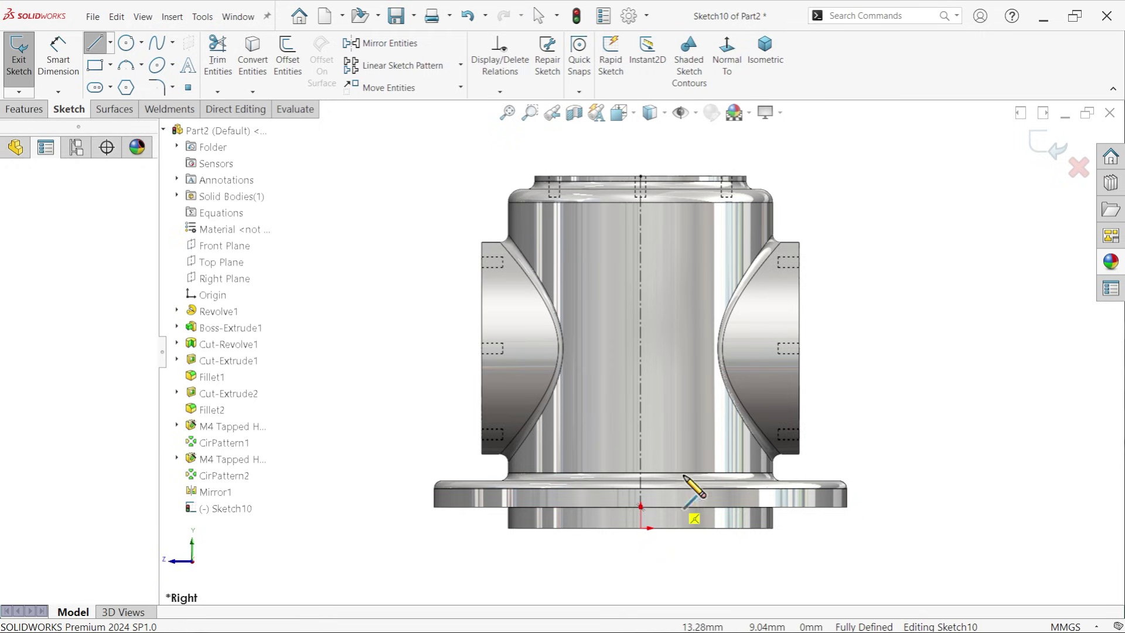
left_click(678, 179)
key("Escape")
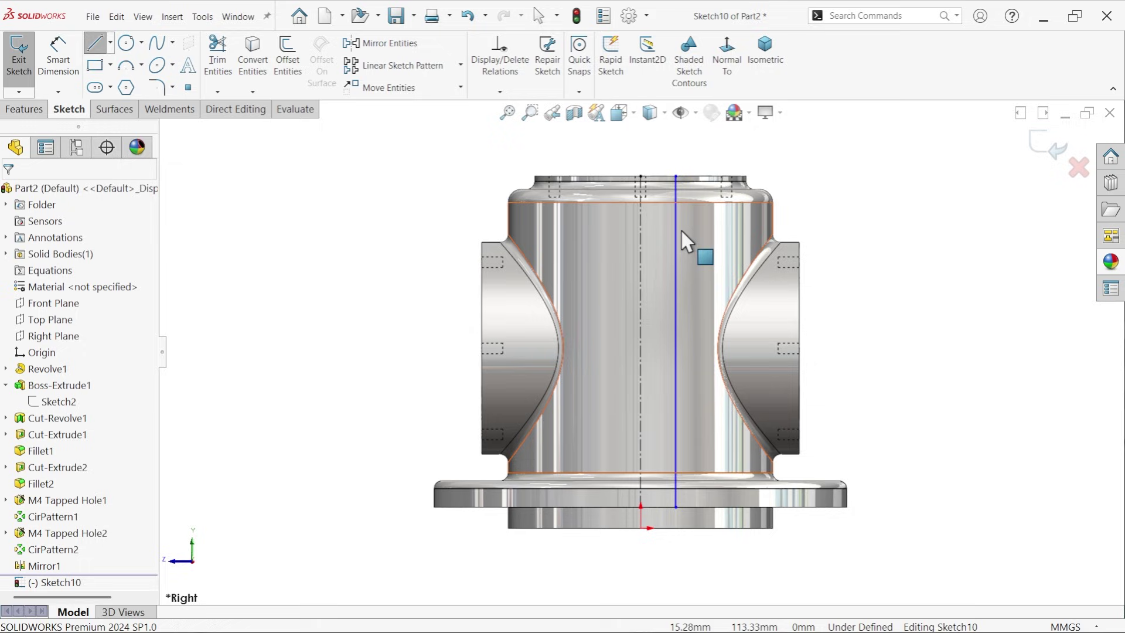
left_click(676, 261)
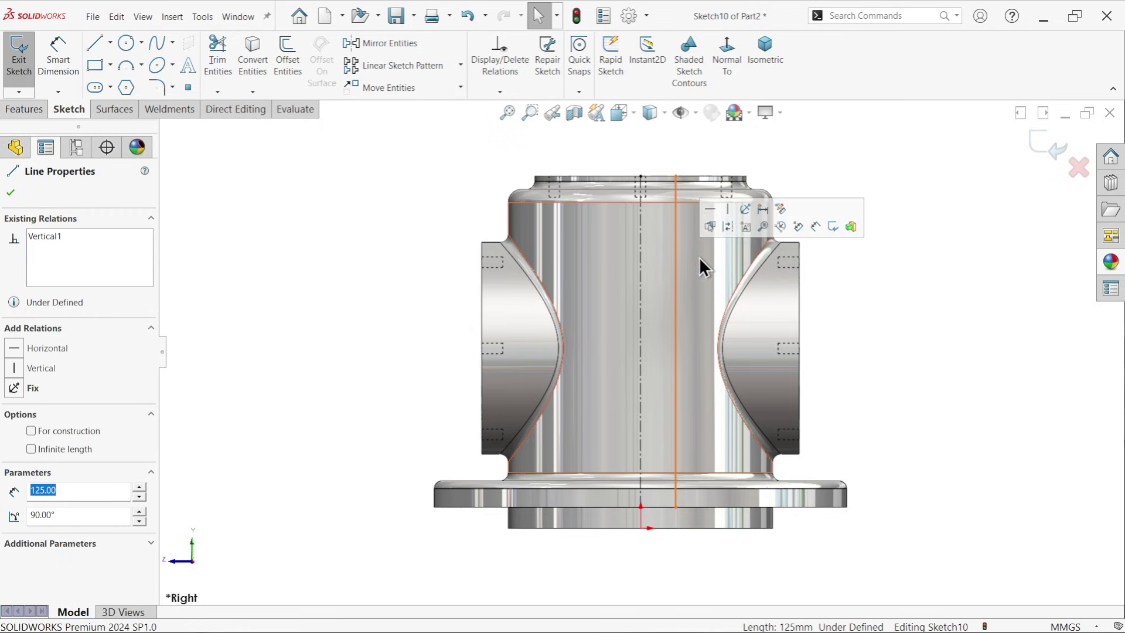
key("Escape")
- Dimension the distance between the two vertical construction lines to 7.5 mm
left_click(58, 57)
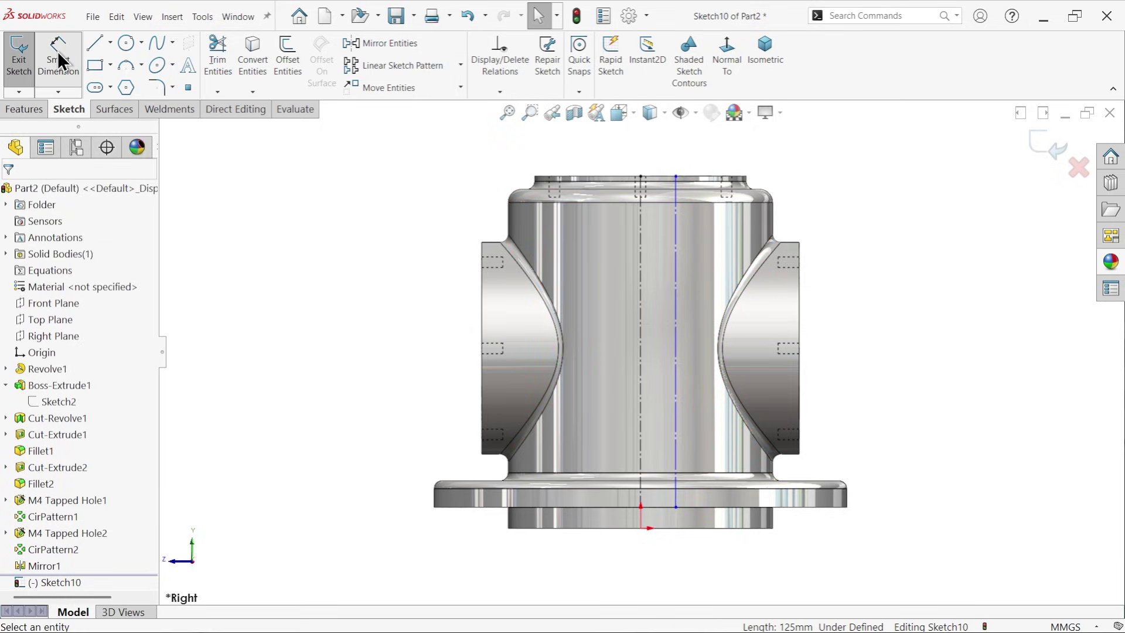
left_click(676, 258)
left_click(640, 259)
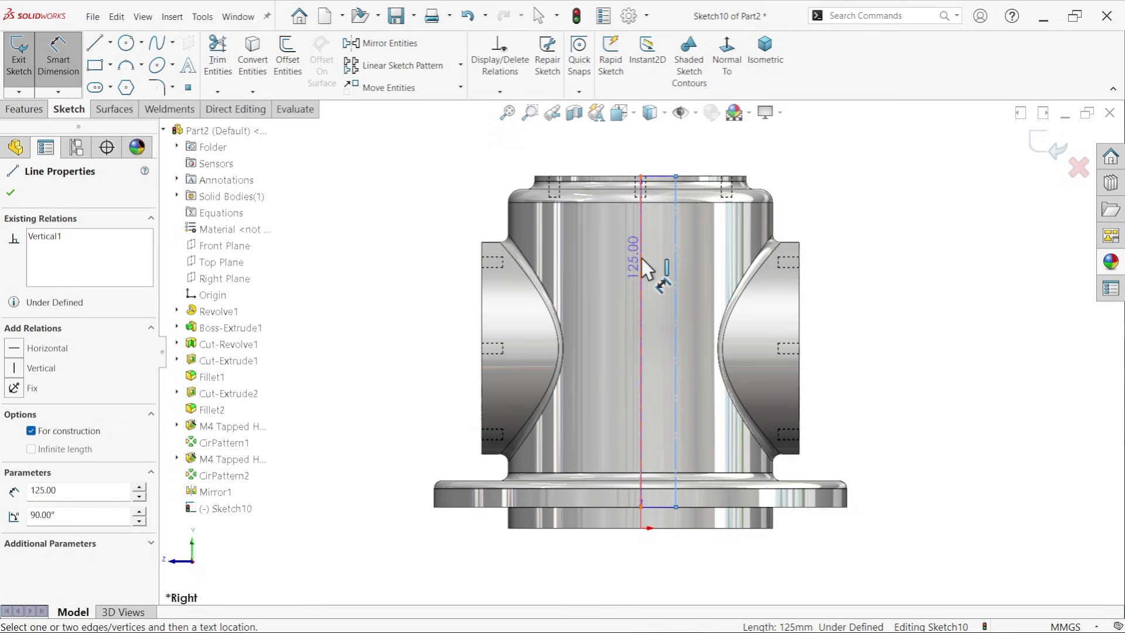
left_click(644, 153)
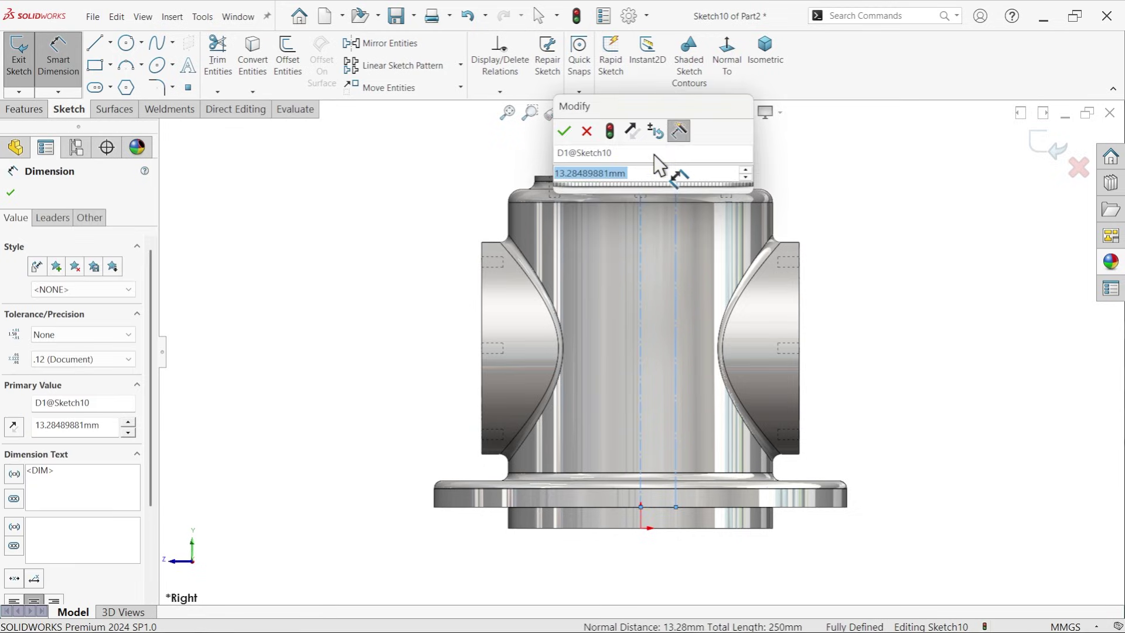
type("7.5")
key("Return")
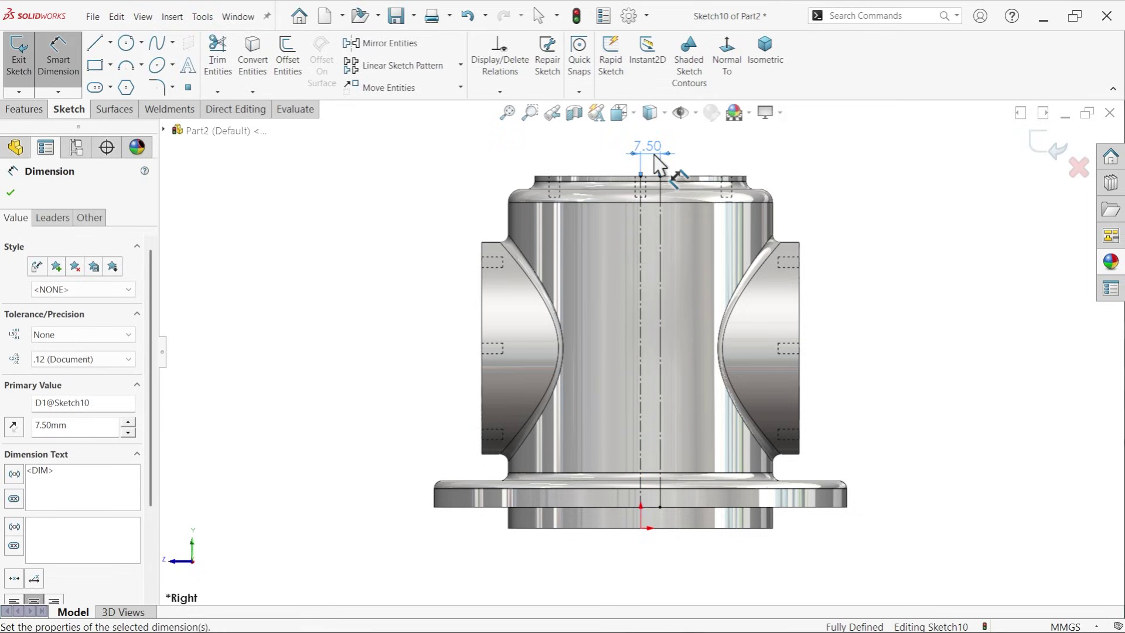
scroll(682, 235, "down", 2)
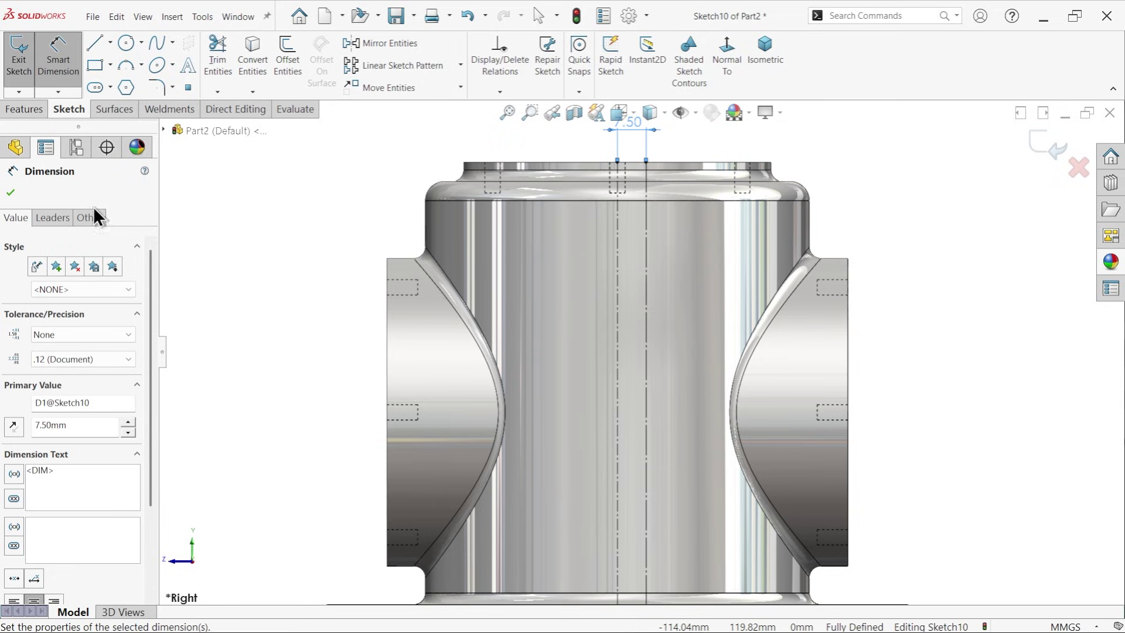
left_click(11, 190)
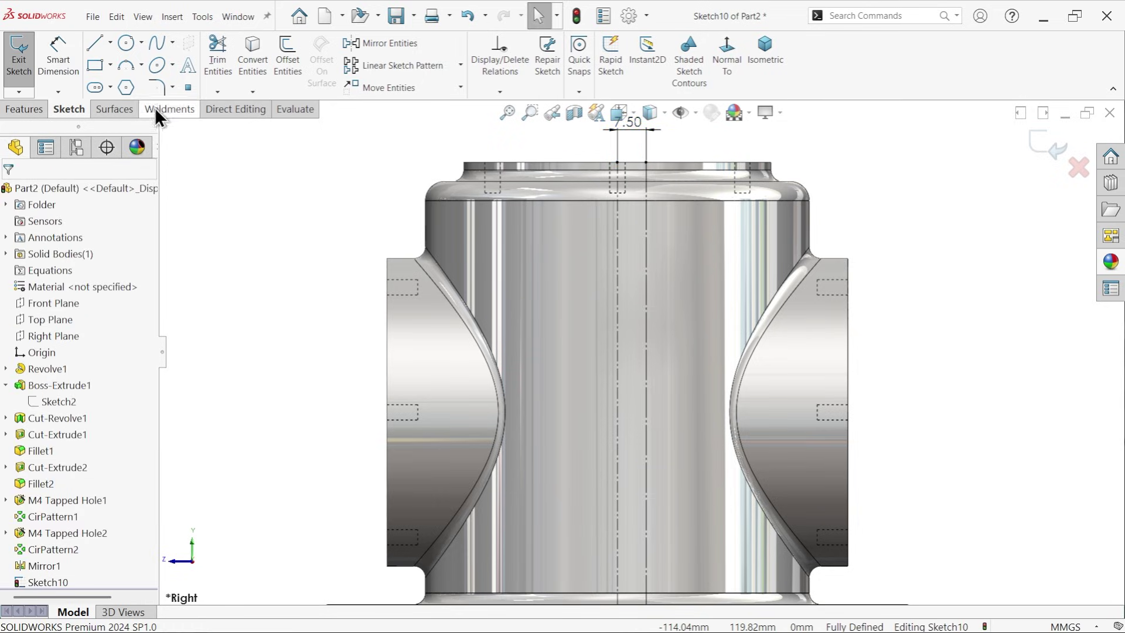
- Add the sketch text "CAD CAM" along the construction line offset from the body's axis
left_click(188, 66)
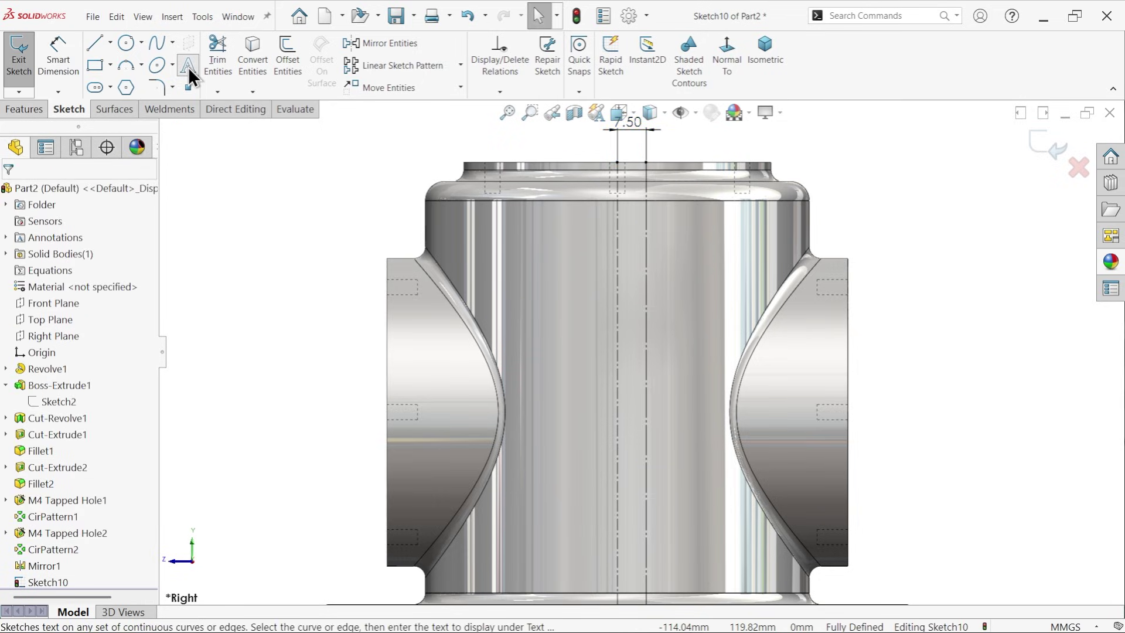
left_click(646, 317)
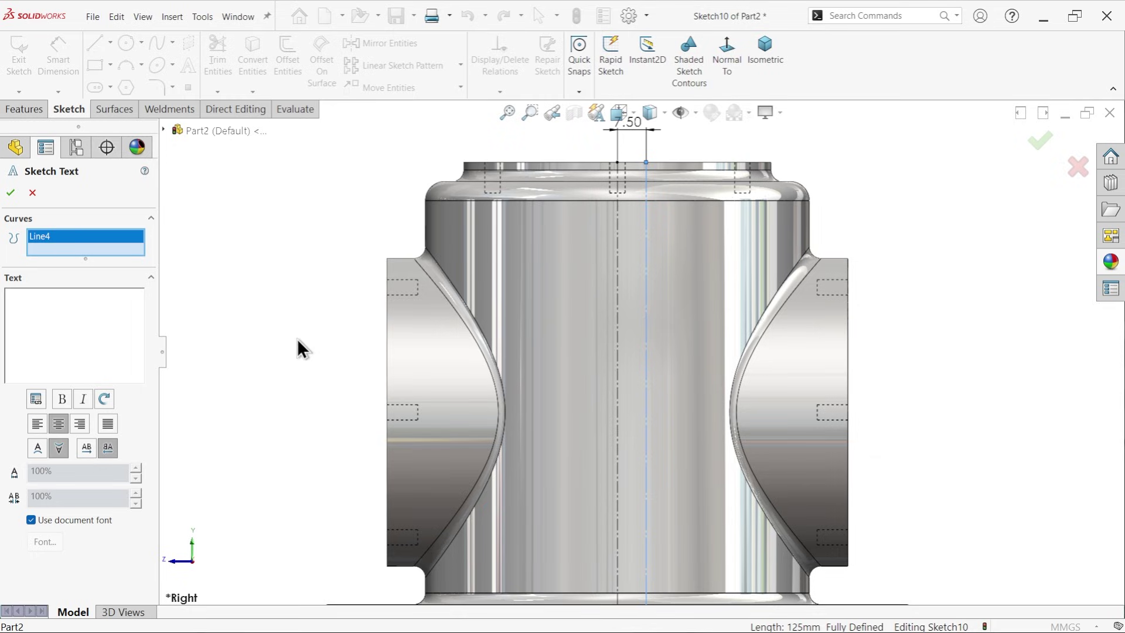
left_click(122, 288)
type("CAD CAM")
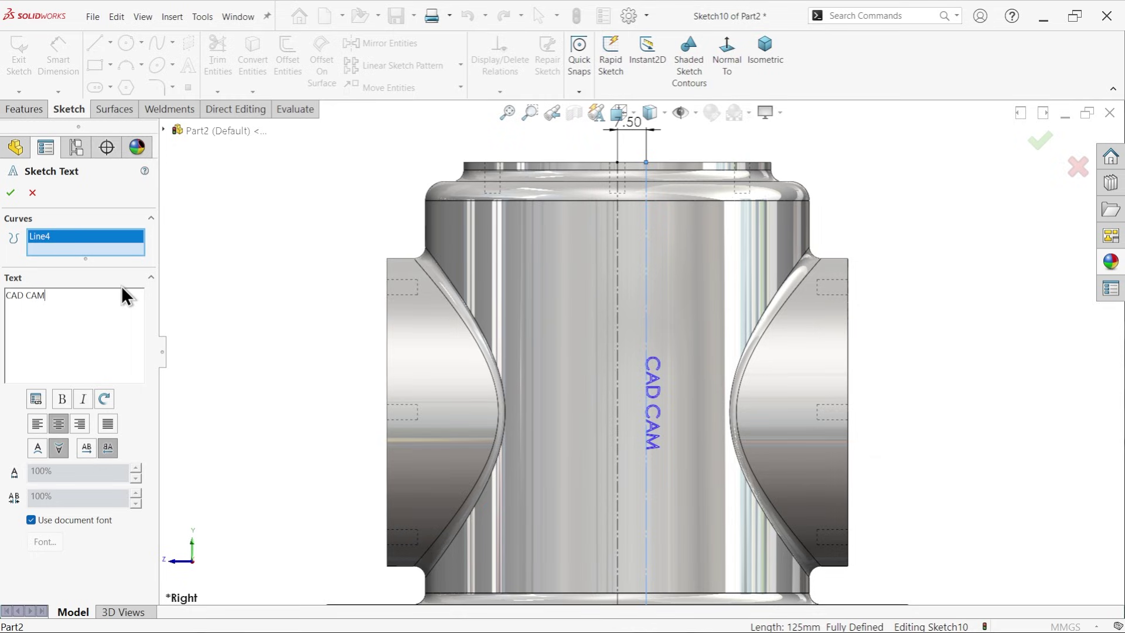
- Override the document font of the "CAD CAM" sketch text with Arial Narrow at a height of 15 mm
left_click(32, 521)
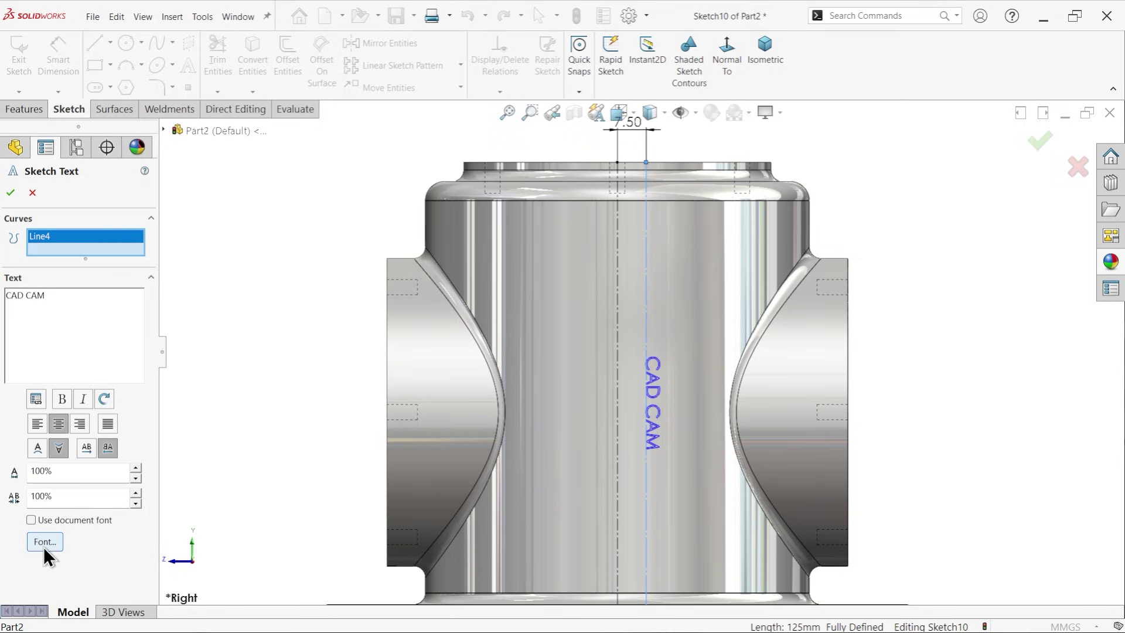
left_click(43, 543)
scroll(414, 294, "up", 2)
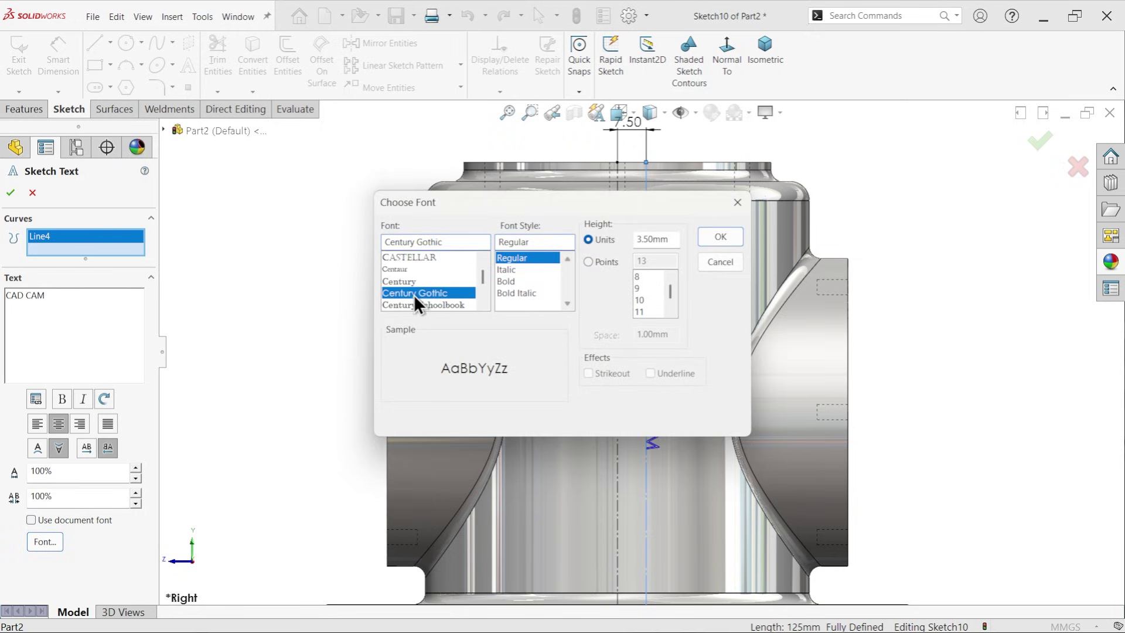
scroll(413, 294, "up", 5)
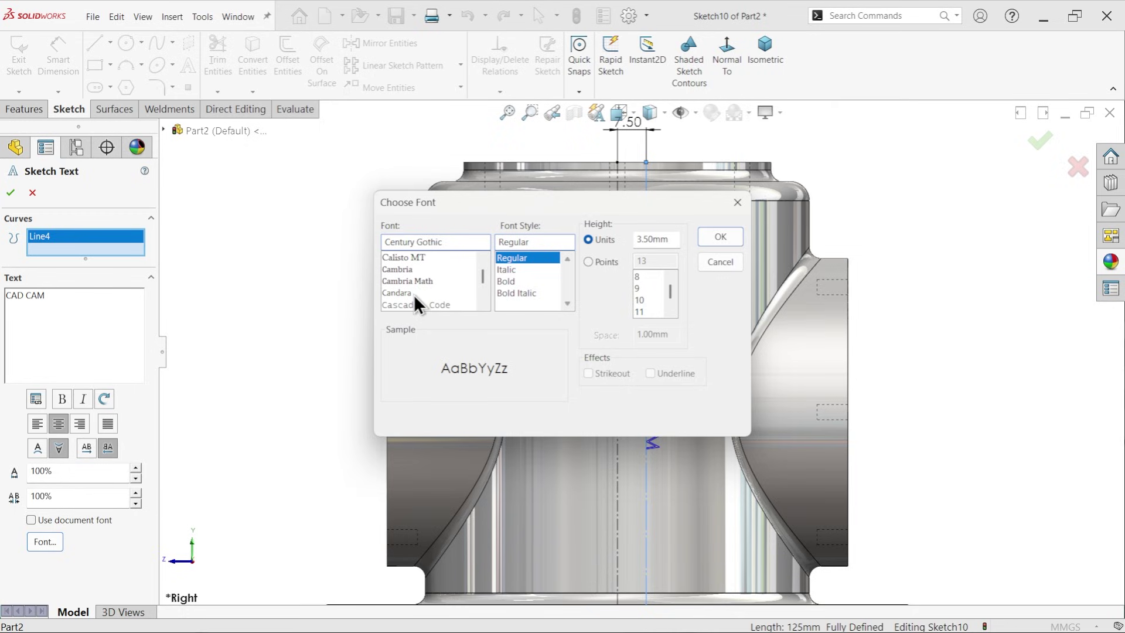
scroll(413, 294, "up", 6)
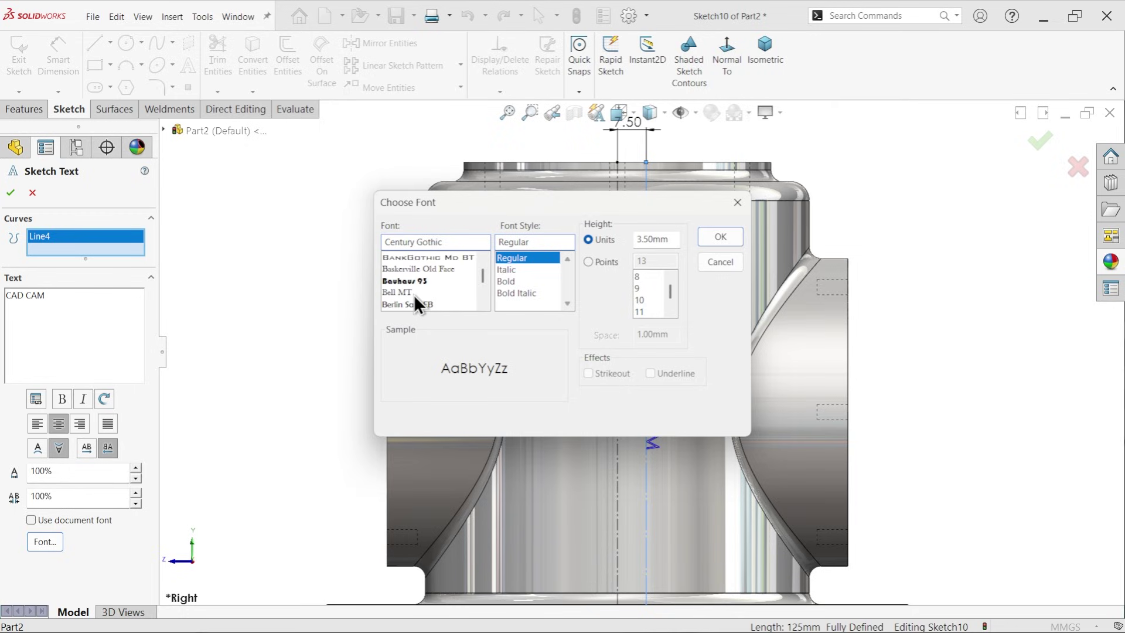
scroll(414, 294, "up", 2)
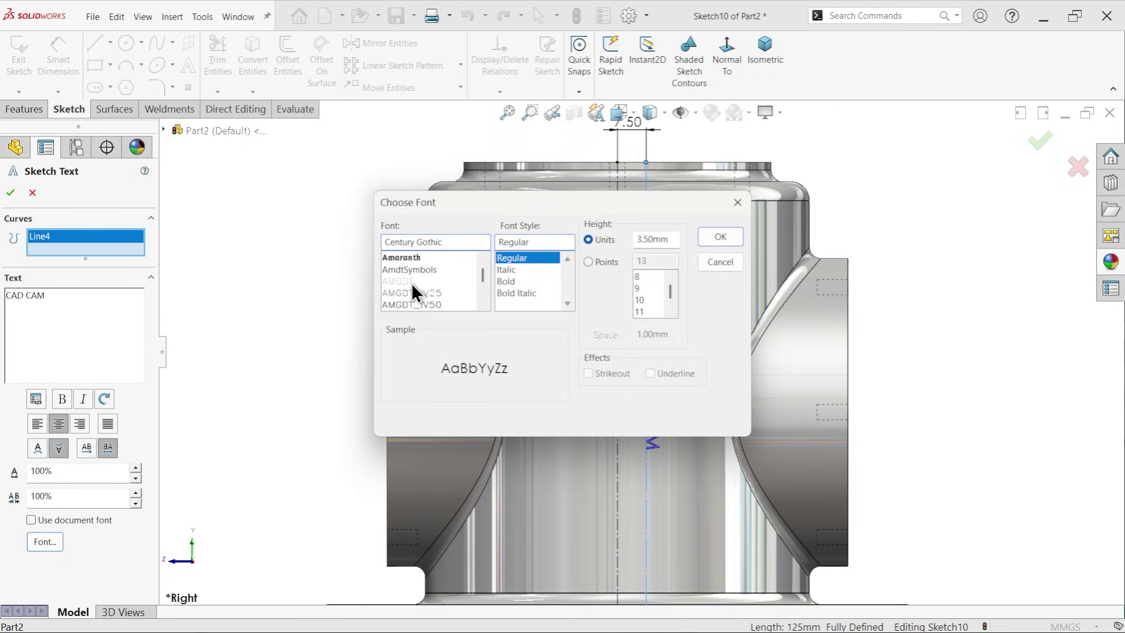
left_click(400, 281)
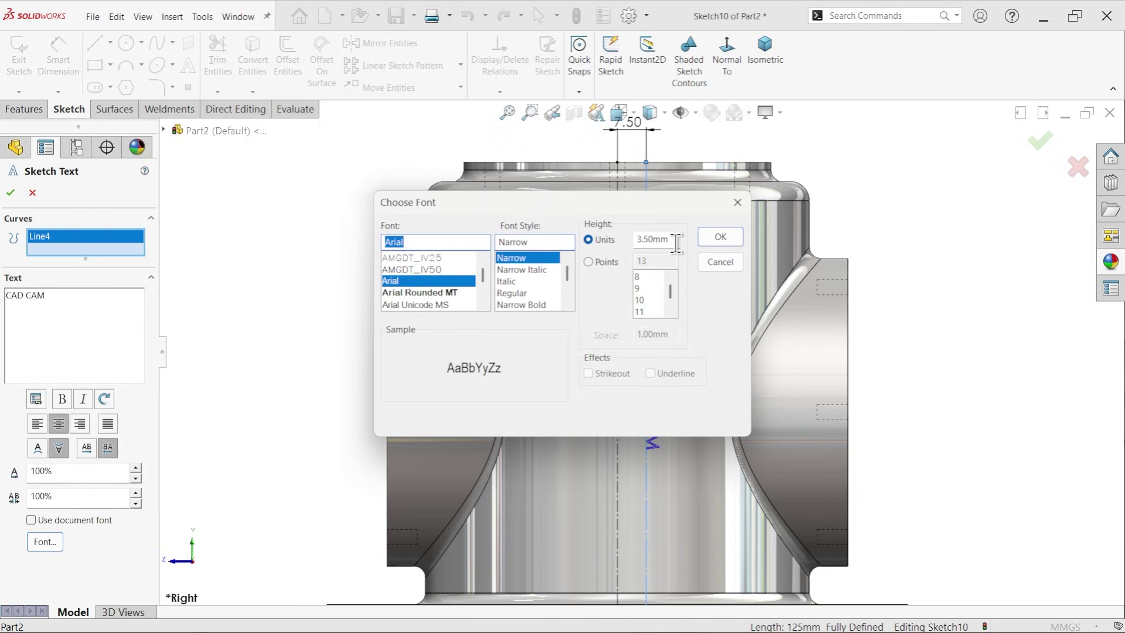
left_click_drag(676, 244, 649, 233)
type("15")
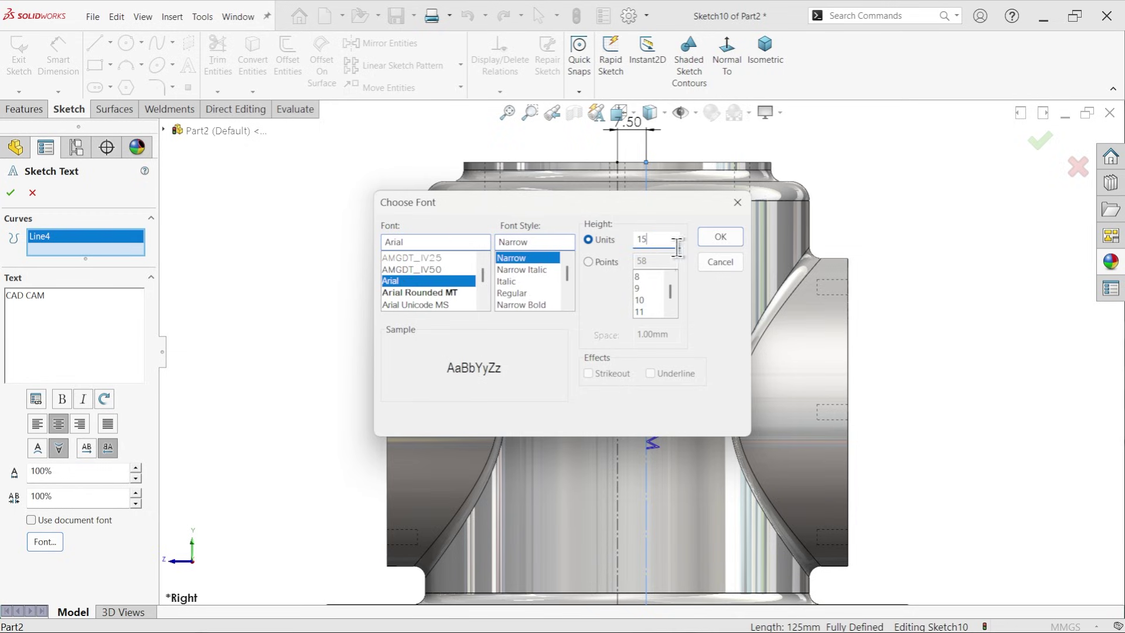
left_click(720, 237)
- Flip the "CAD CAM" text vertically and horizontally so it reads upward over the body's axis, and accept the sketch text
scroll(638, 319, "down", 2)
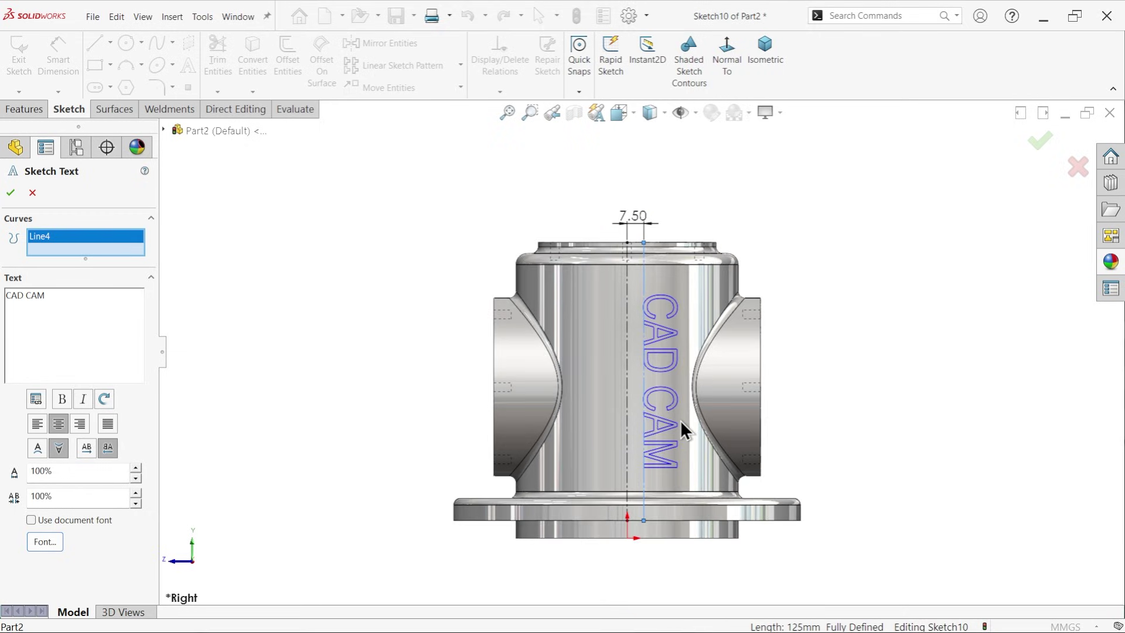
scroll(674, 416, "up", 3)
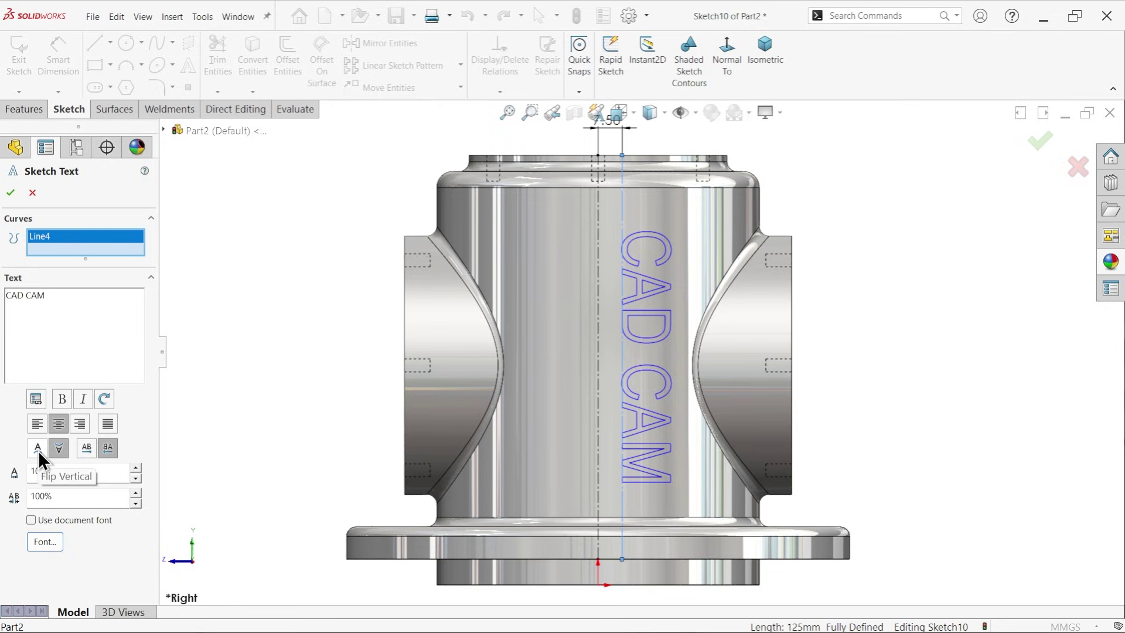
left_click(87, 447)
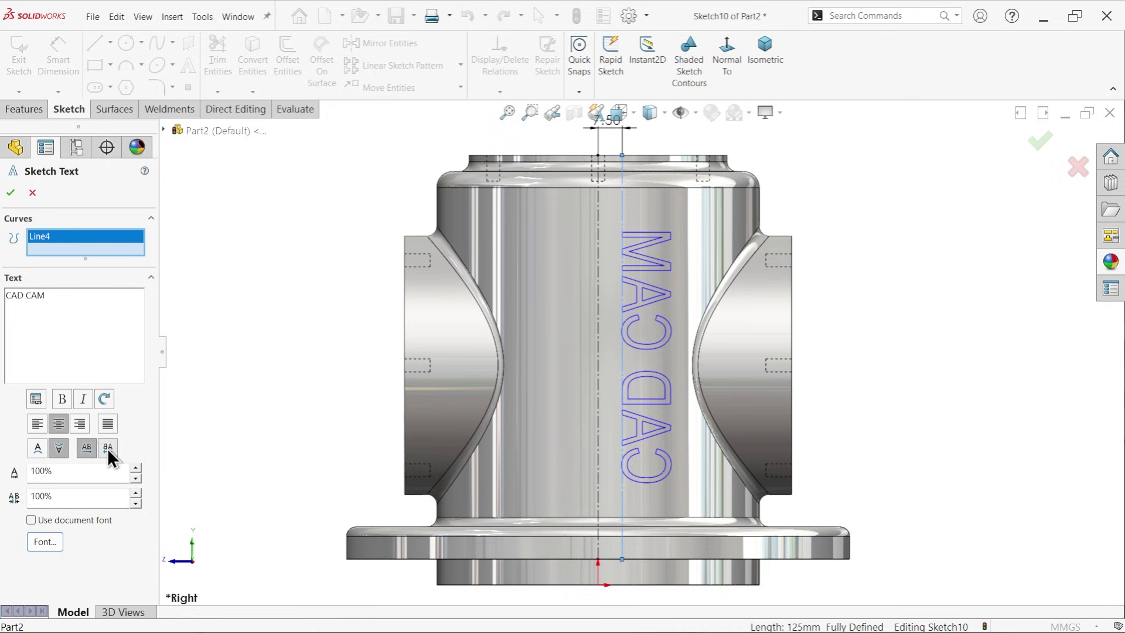
left_click(108, 448)
left_click(37, 453)
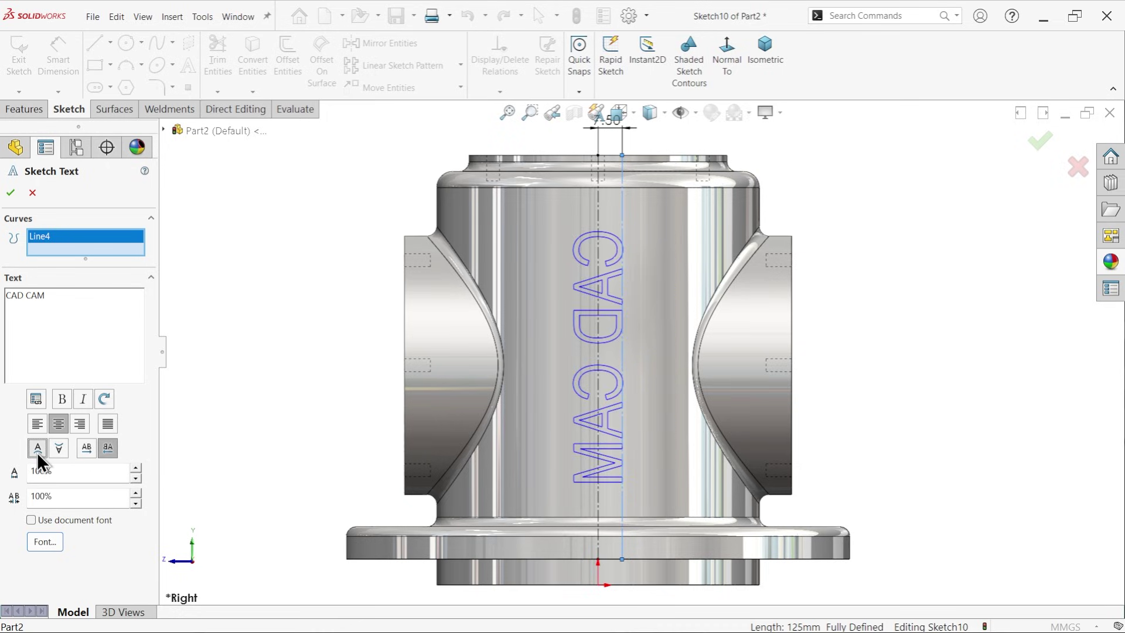
left_click(85, 447)
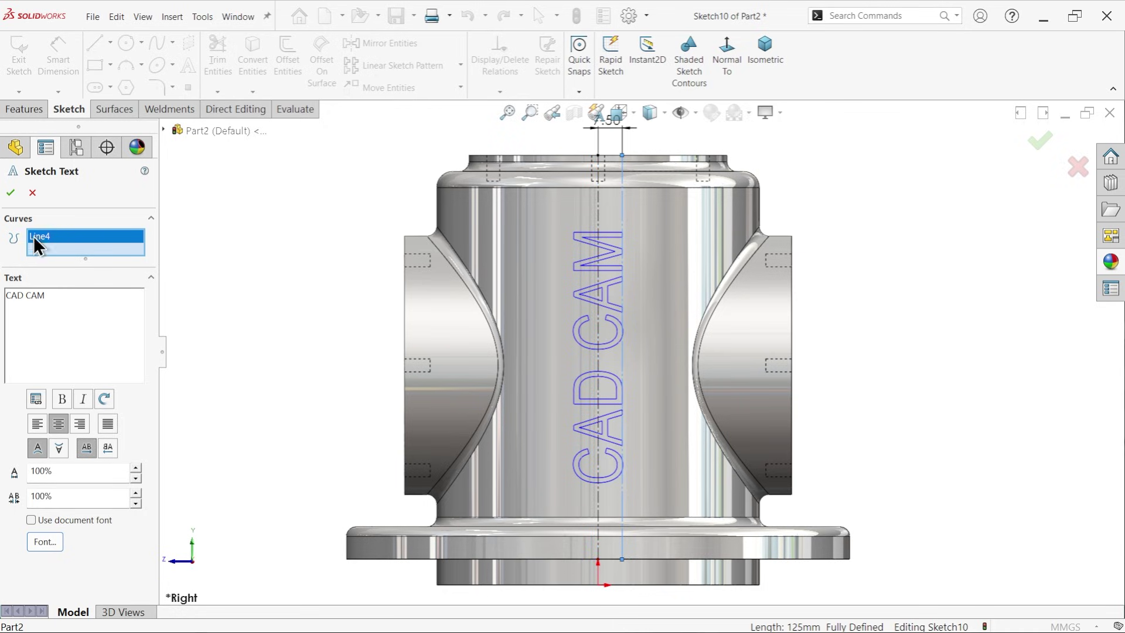
left_click(10, 195)
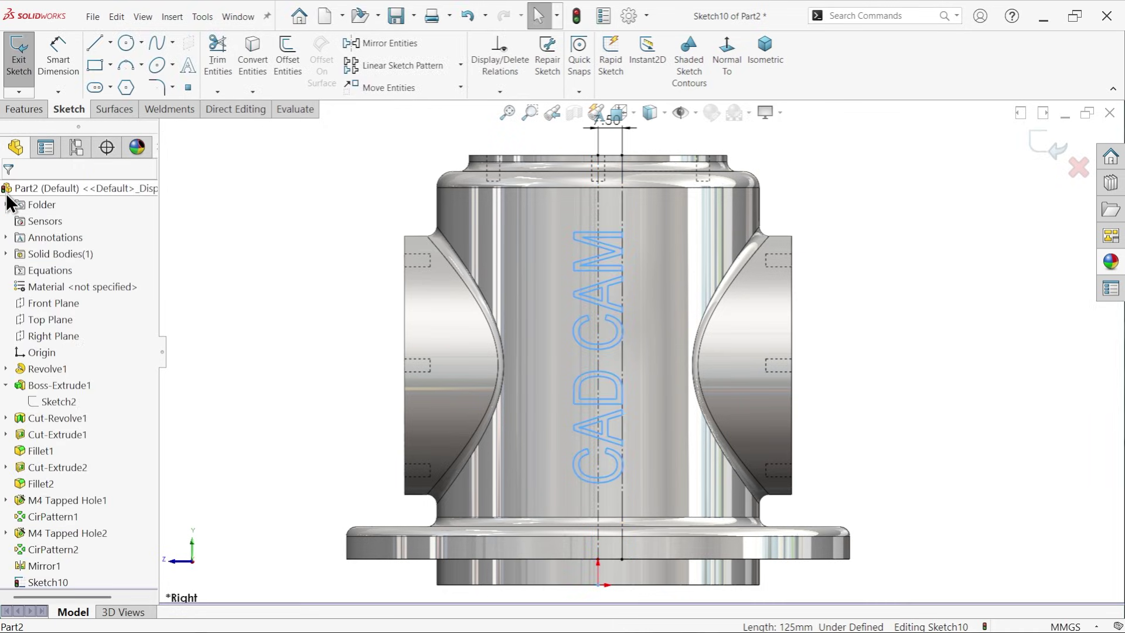
- Exit the sketch and emboss the text 1 mm onto the body's cylindrical outer face with a Spline Surface Wrap
left_click(26, 109)
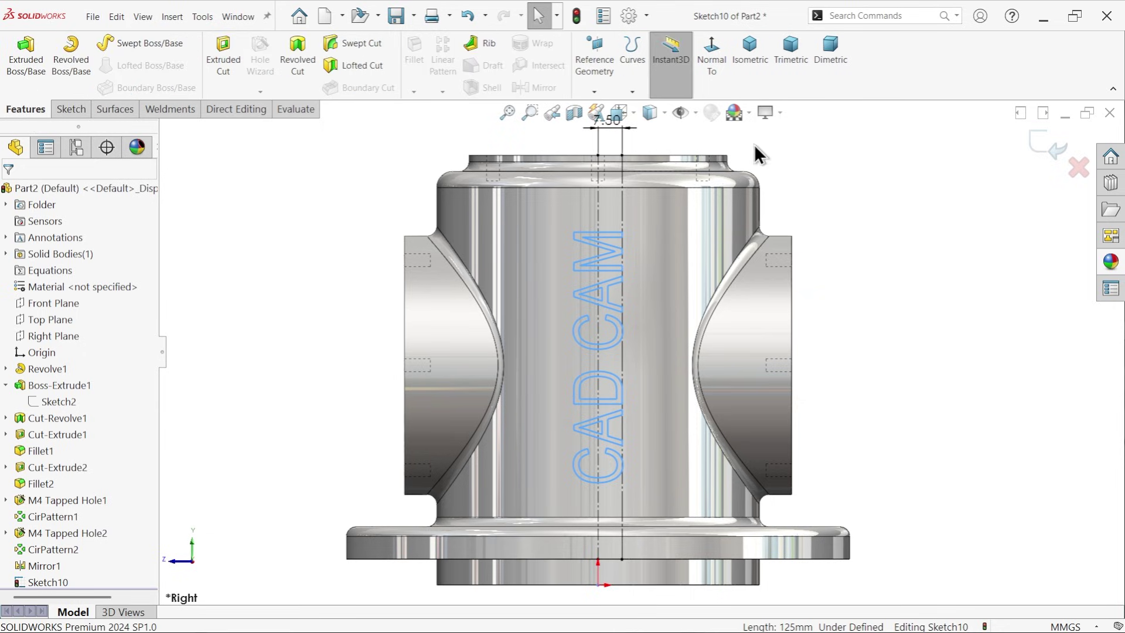
left_click(1052, 147)
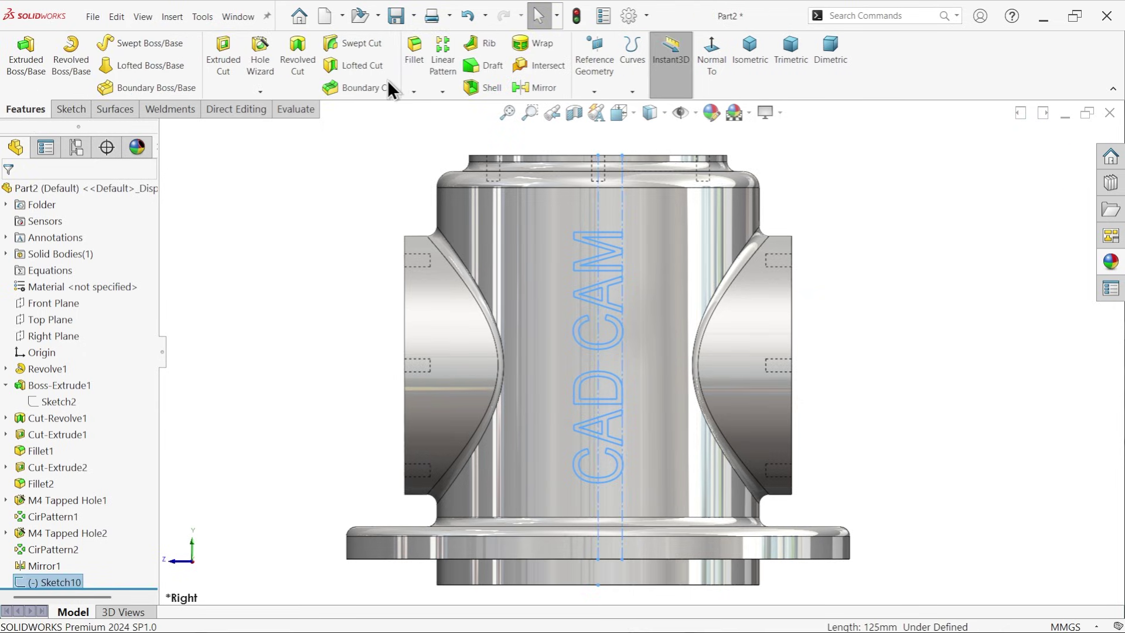
left_click(533, 42)
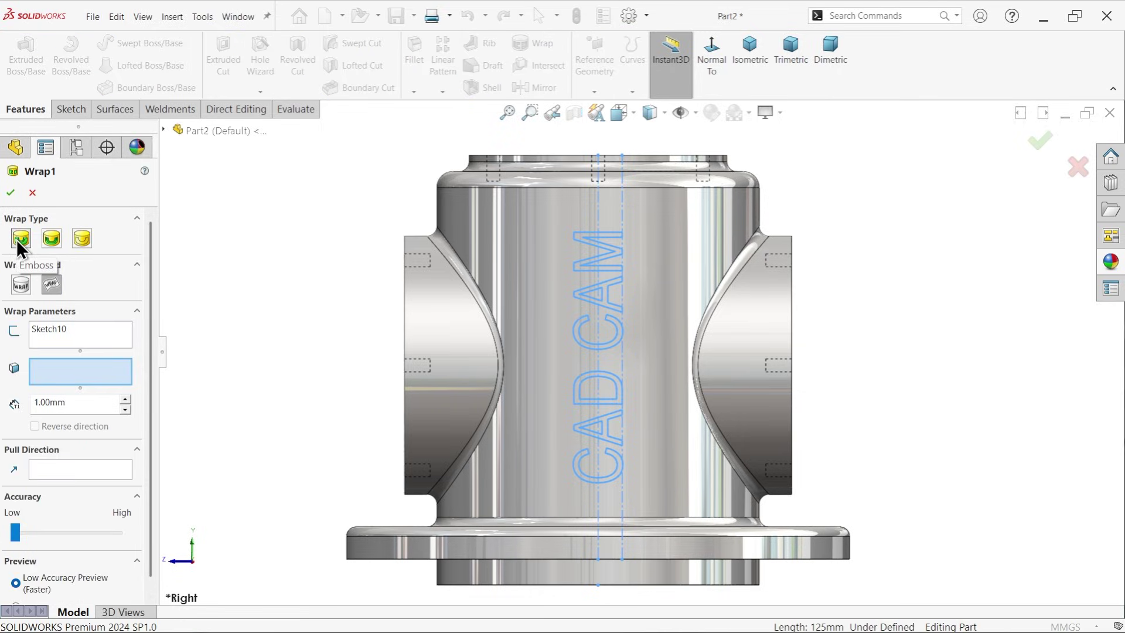
left_click(52, 284)
left_click(546, 354)
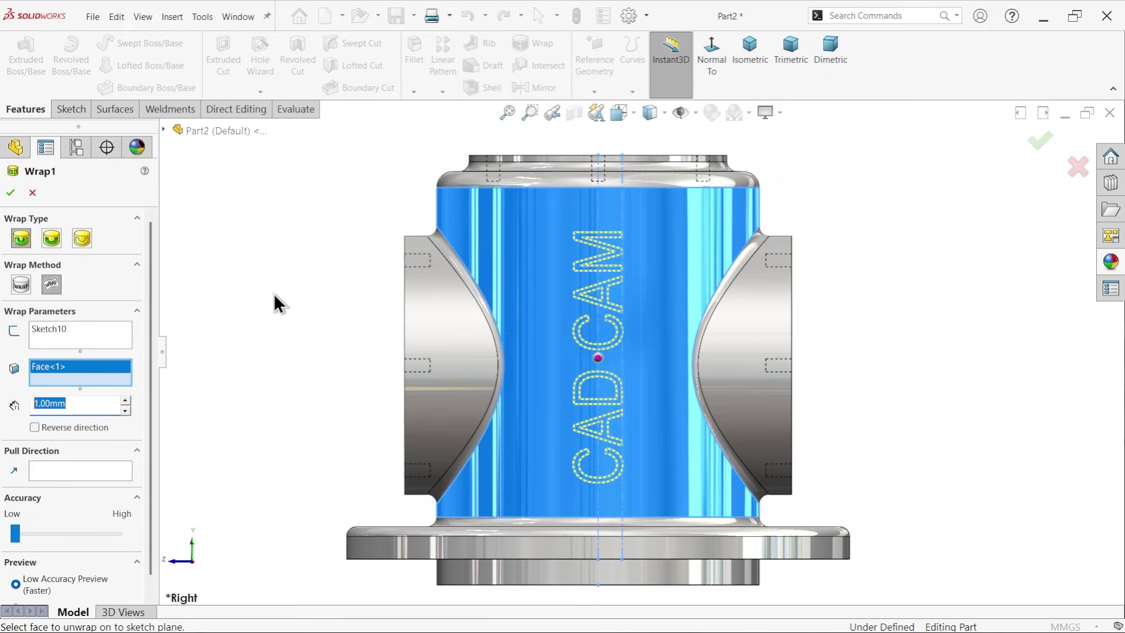
middle_click_drag(273, 294, 334, 366)
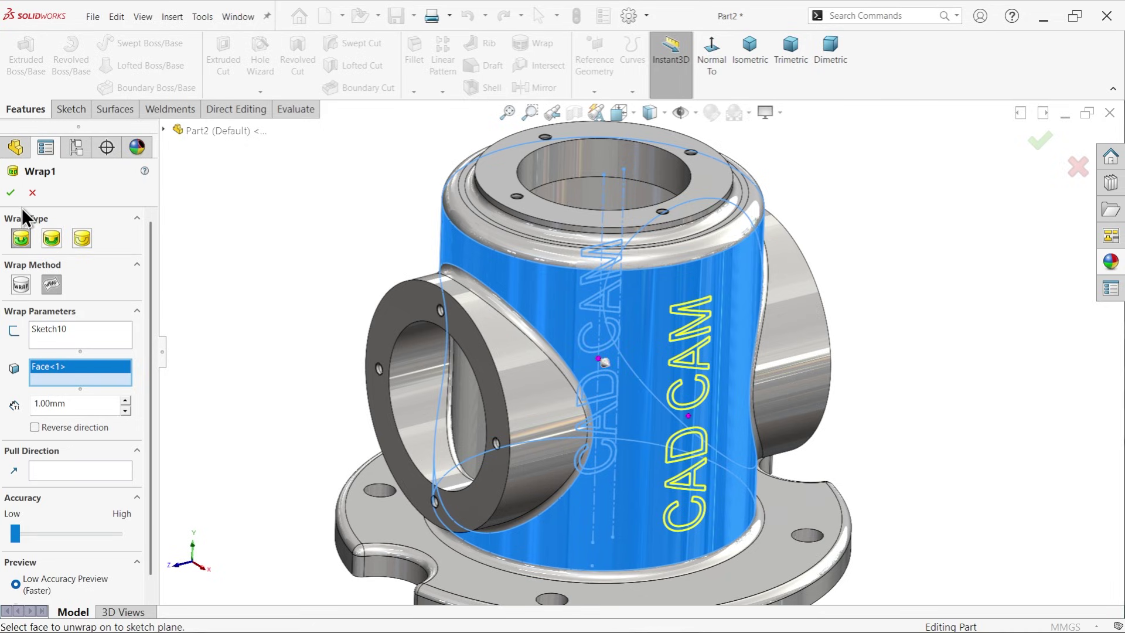
left_click(9, 194)
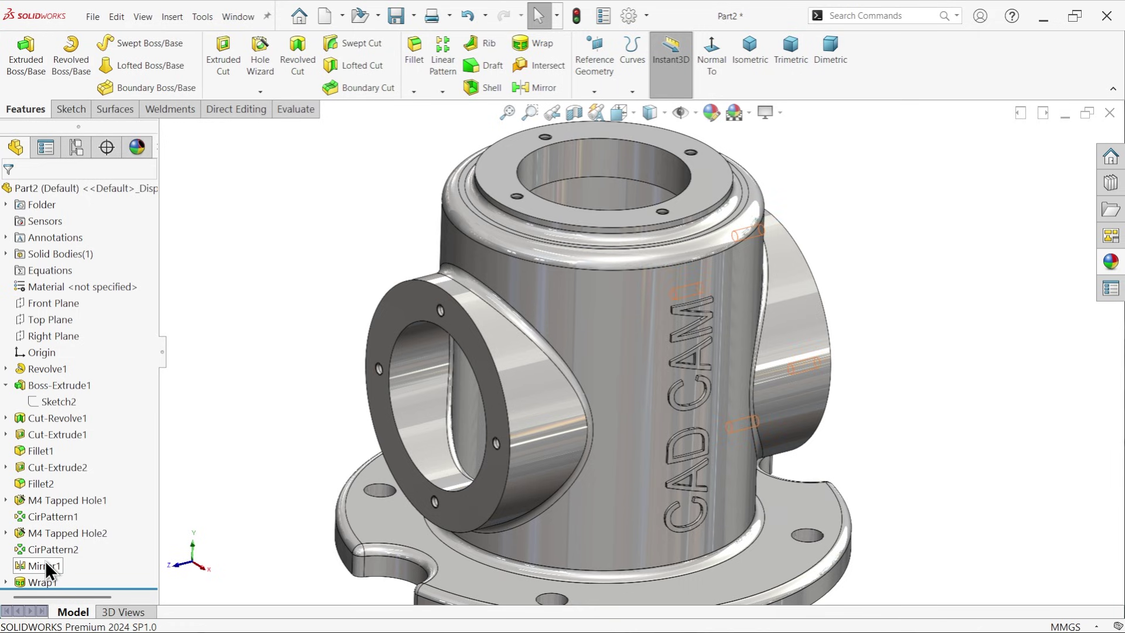
- Apply a dark grey colour to the embossed "CAD CAM" wrap feature and return to the isometric view
left_click(35, 581)
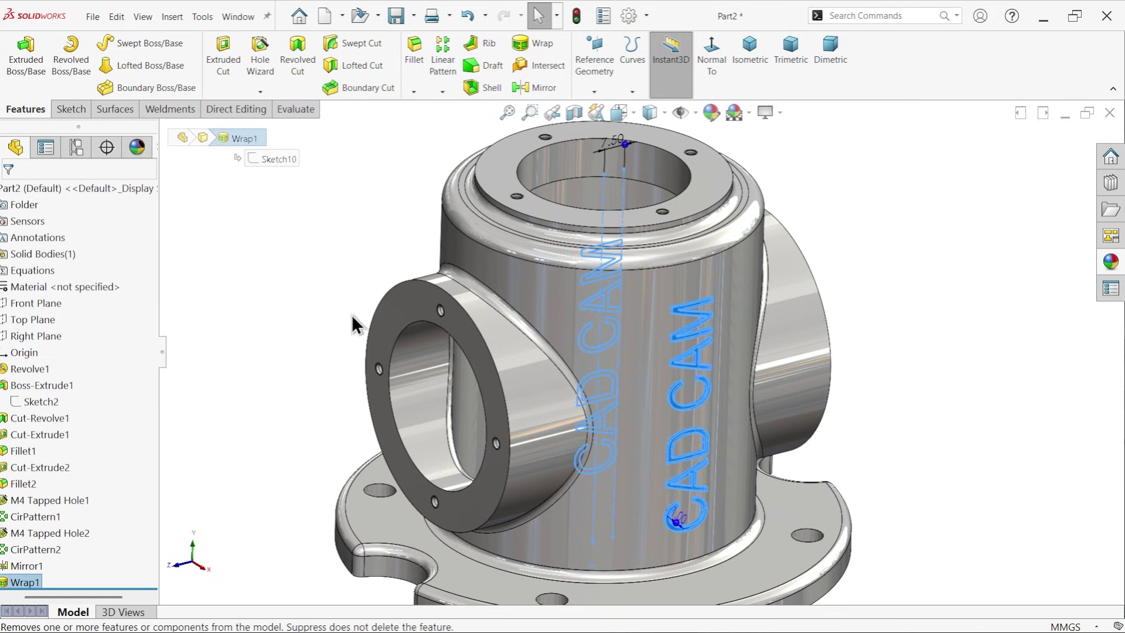
left_click(712, 110)
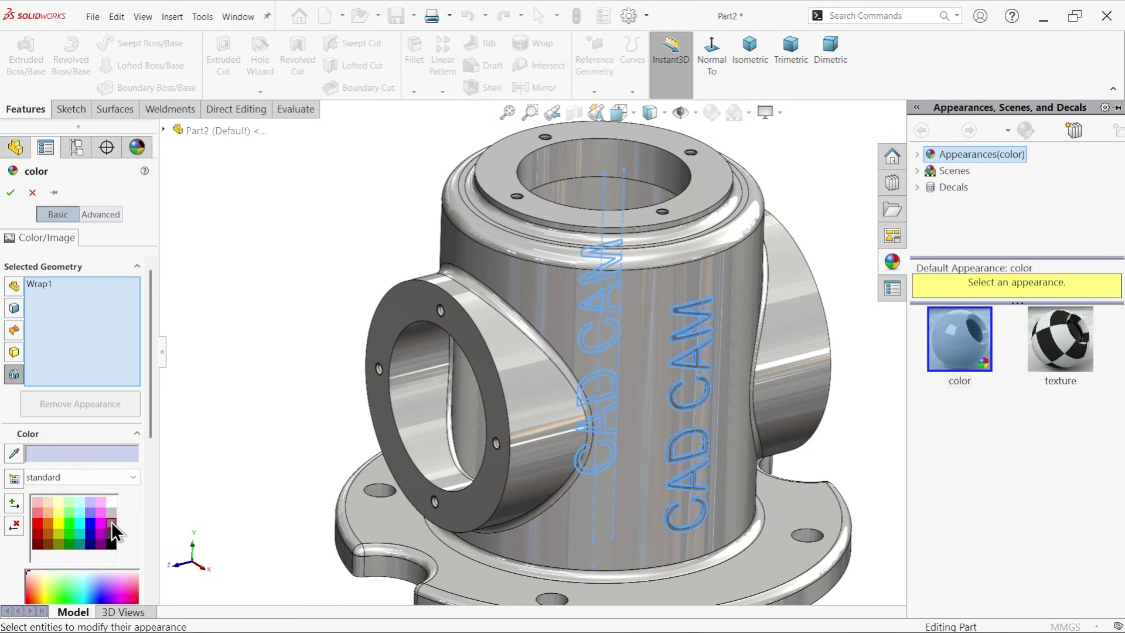
left_click(111, 522)
left_click(112, 533)
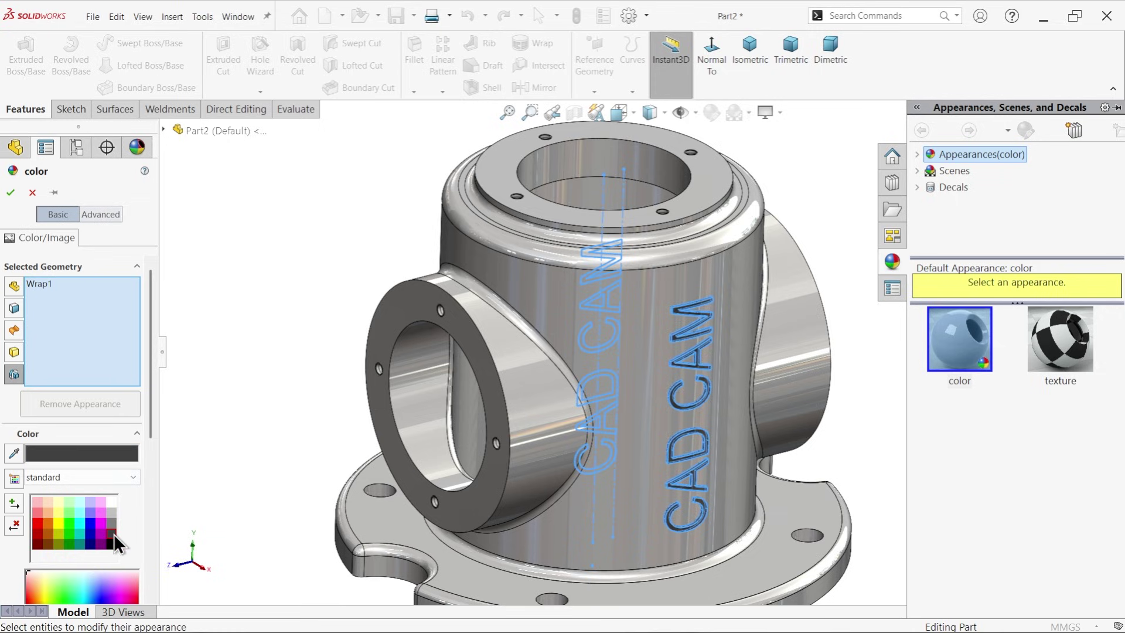
left_click(11, 192)
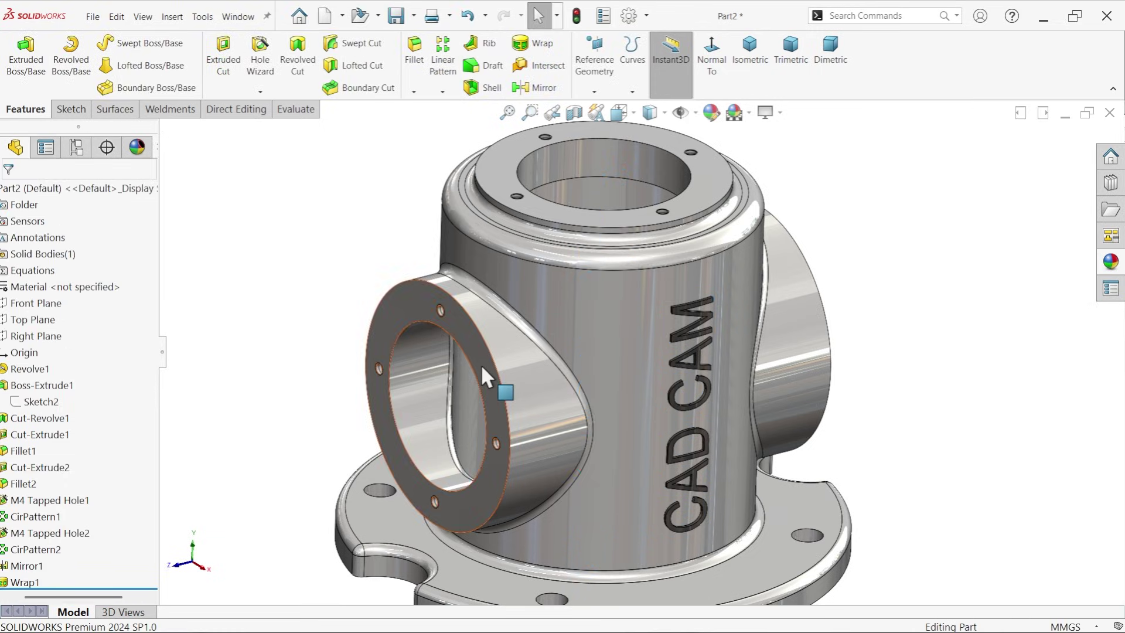
scroll(652, 441, "down", 6)
middle_click_drag(657, 351, 718, 394)
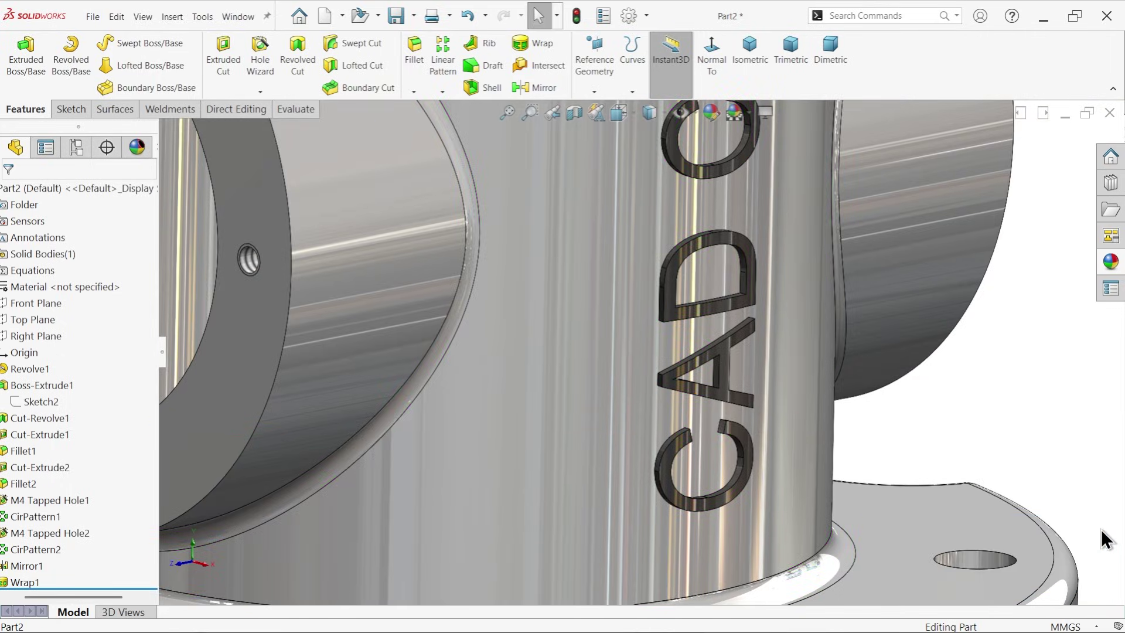
left_click(752, 58)
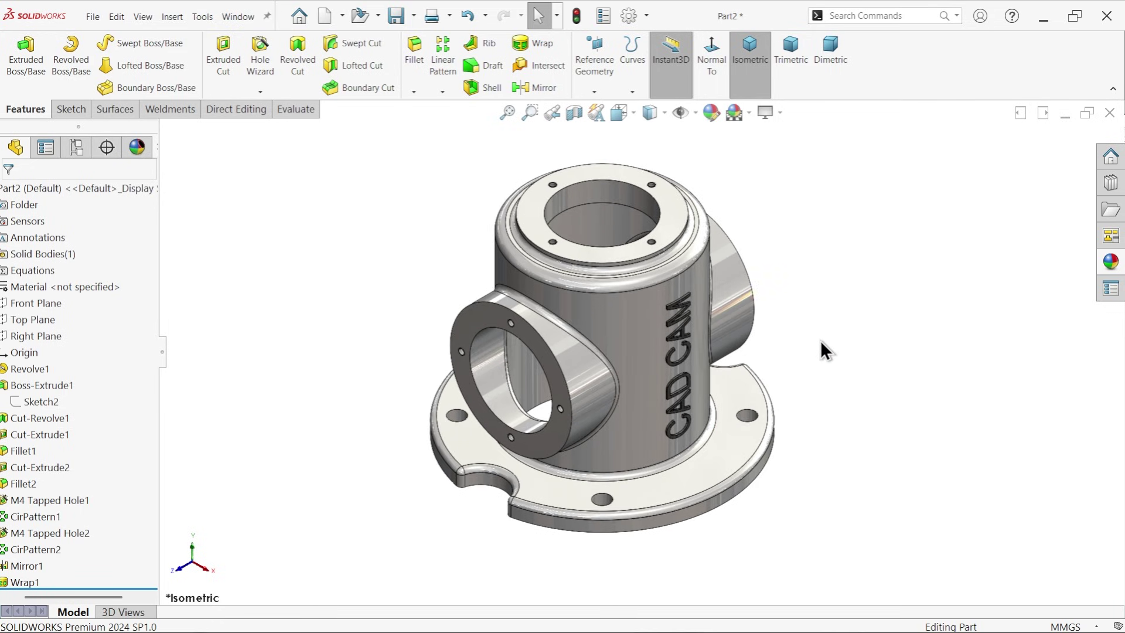
- Section the body along the Right Plane, examine its internal profile face-on, and restore the unsectioned isometric view
left_click(575, 112)
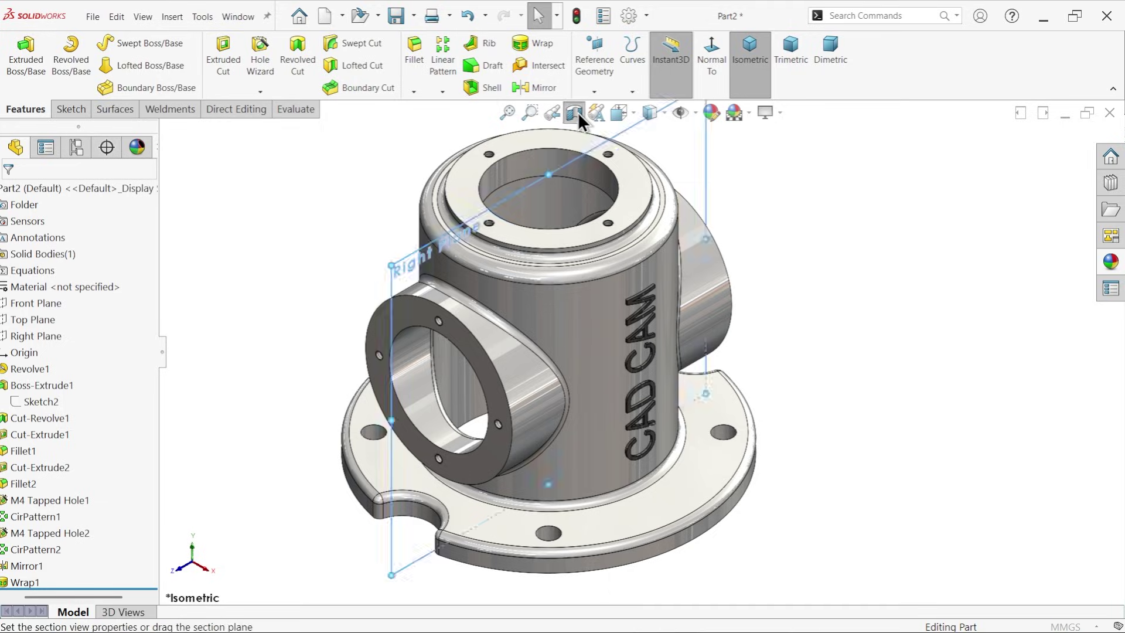
left_click(11, 192)
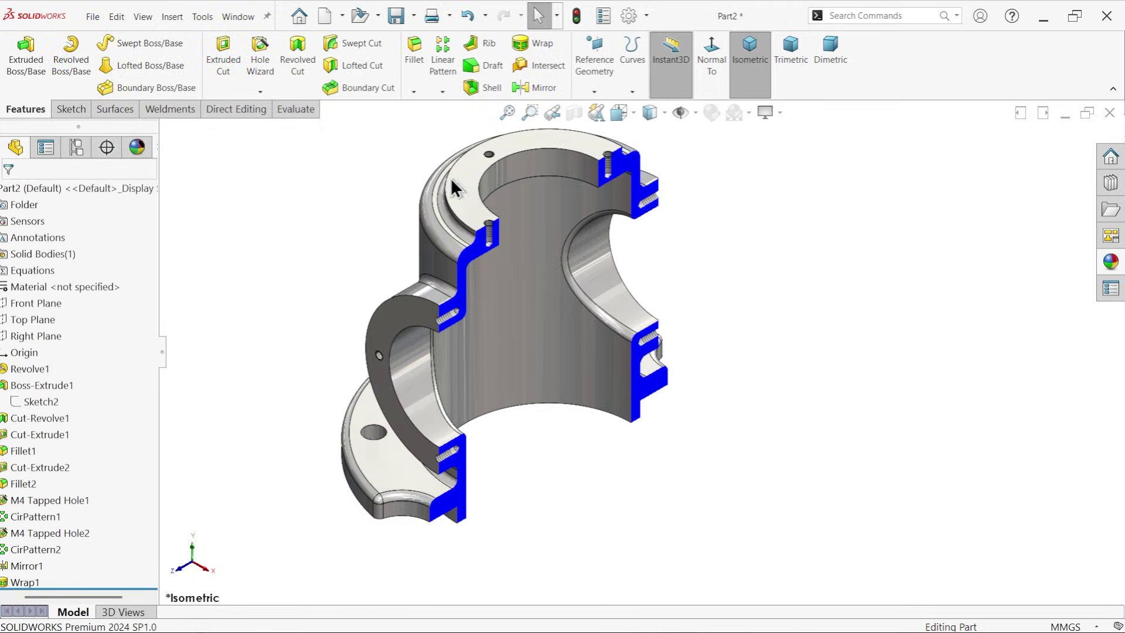
left_click(715, 64)
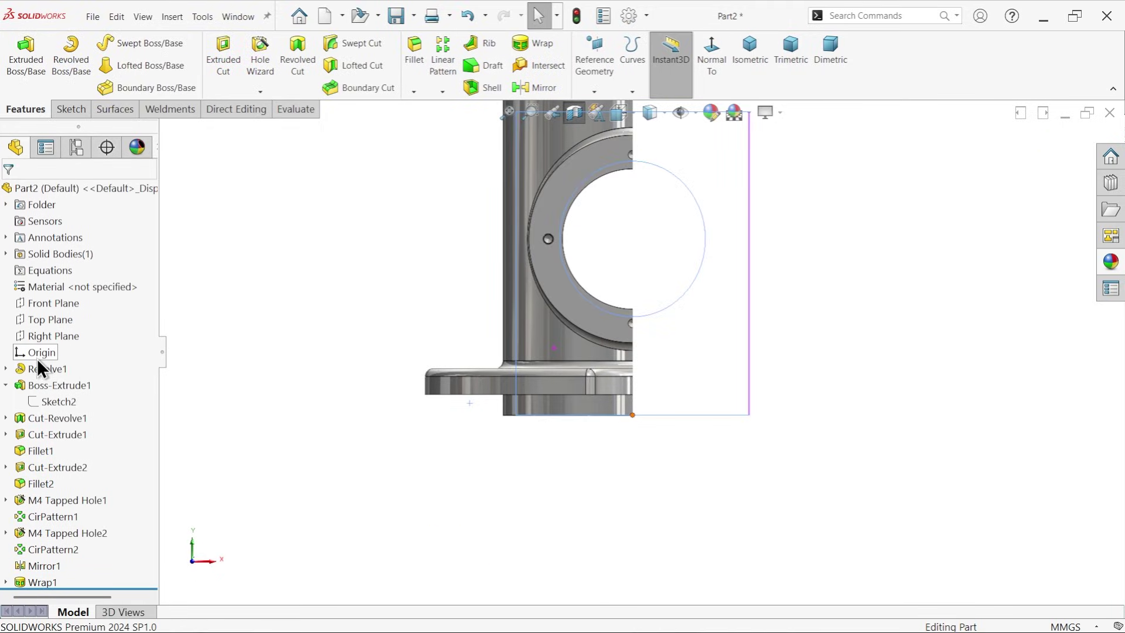
left_click(61, 336)
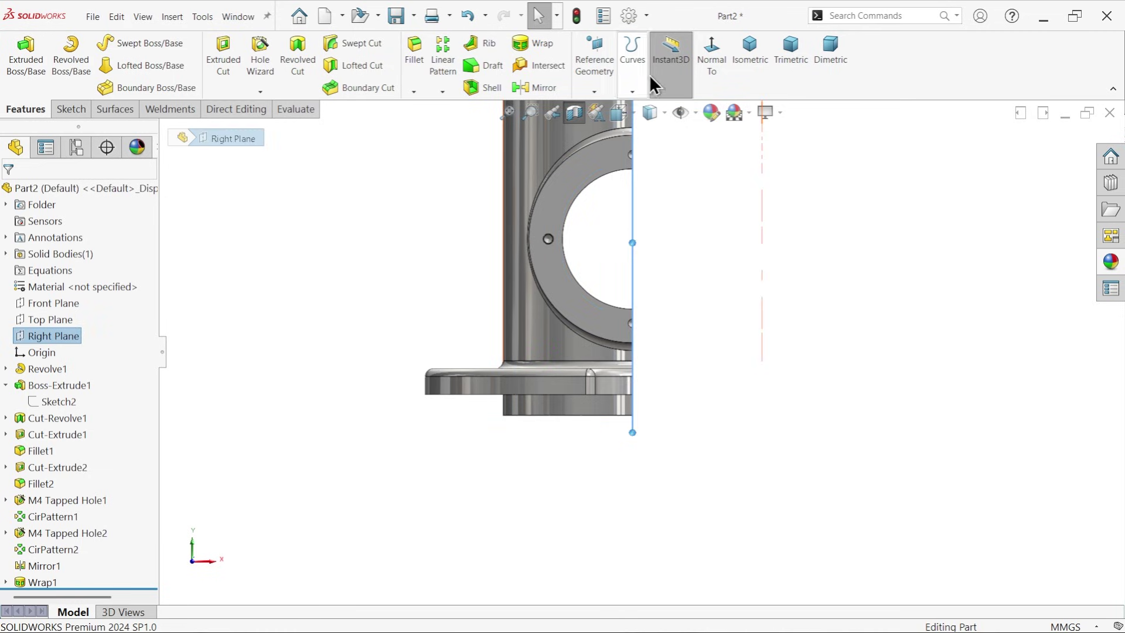
left_click(710, 66)
left_click(955, 261)
scroll(847, 358, "up", 3)
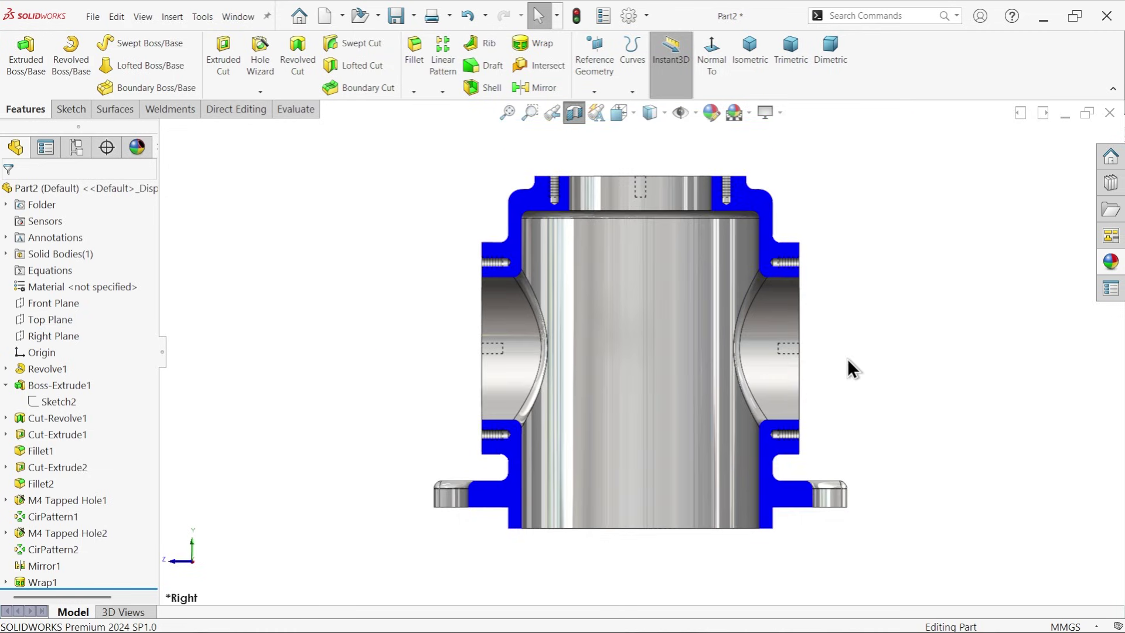
scroll(748, 415, "down", 3)
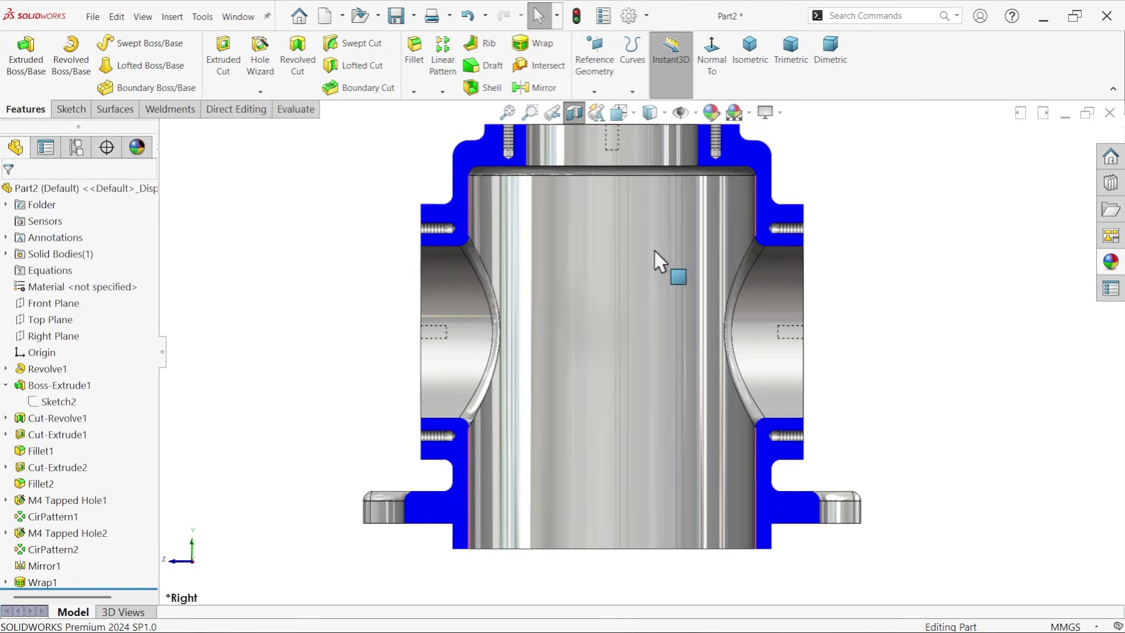
left_click(669, 90)
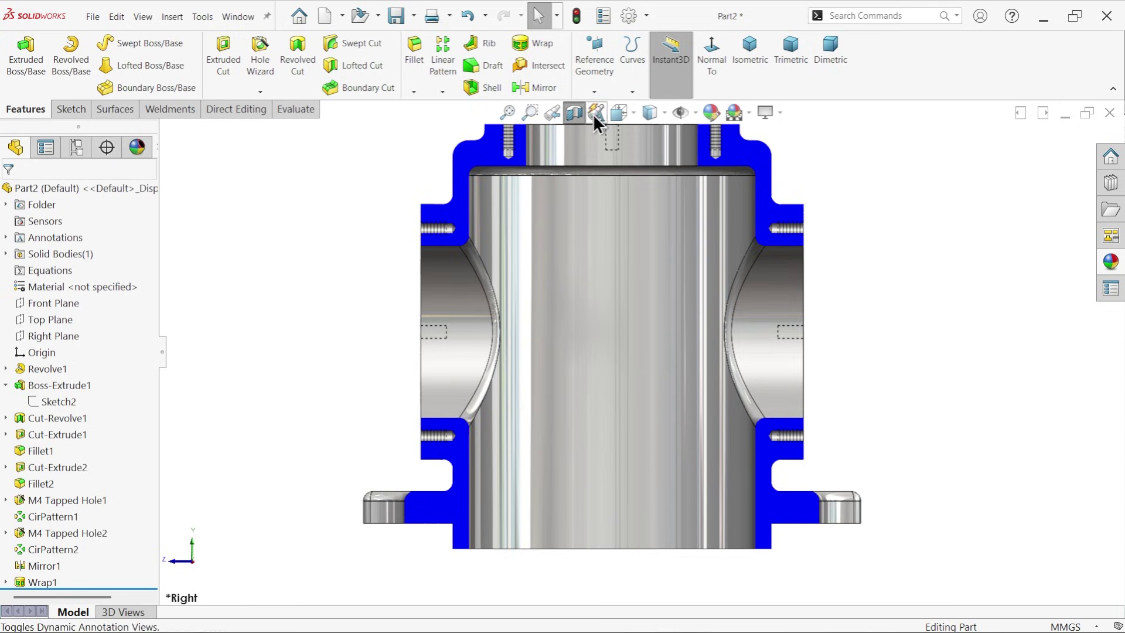
left_click(576, 110)
left_click(749, 71)
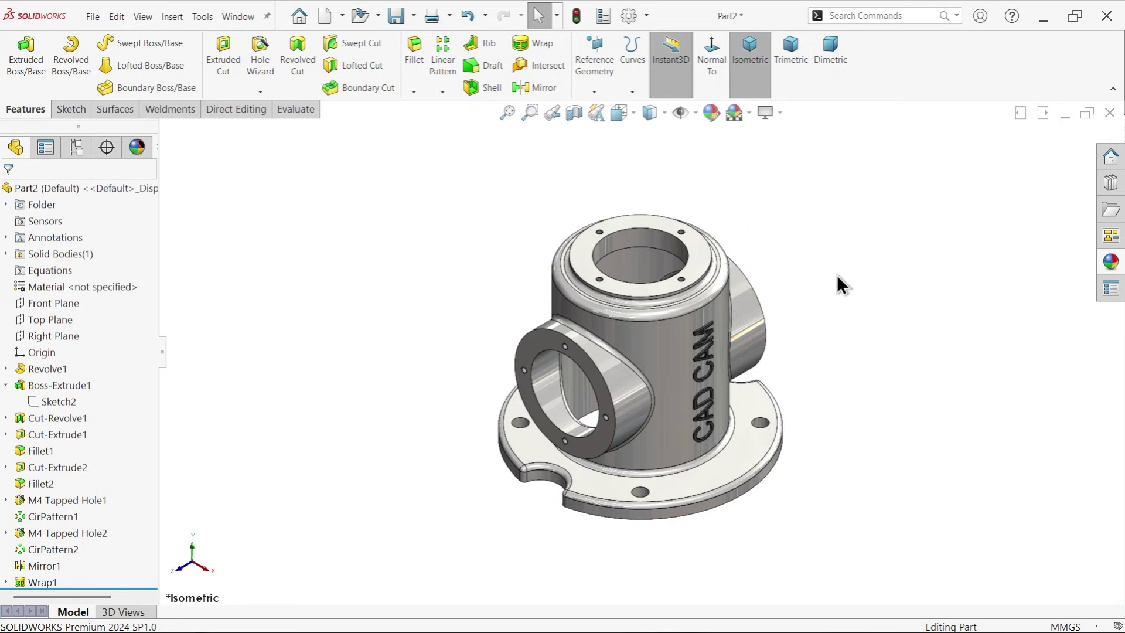
scroll(774, 422, "down", 4)
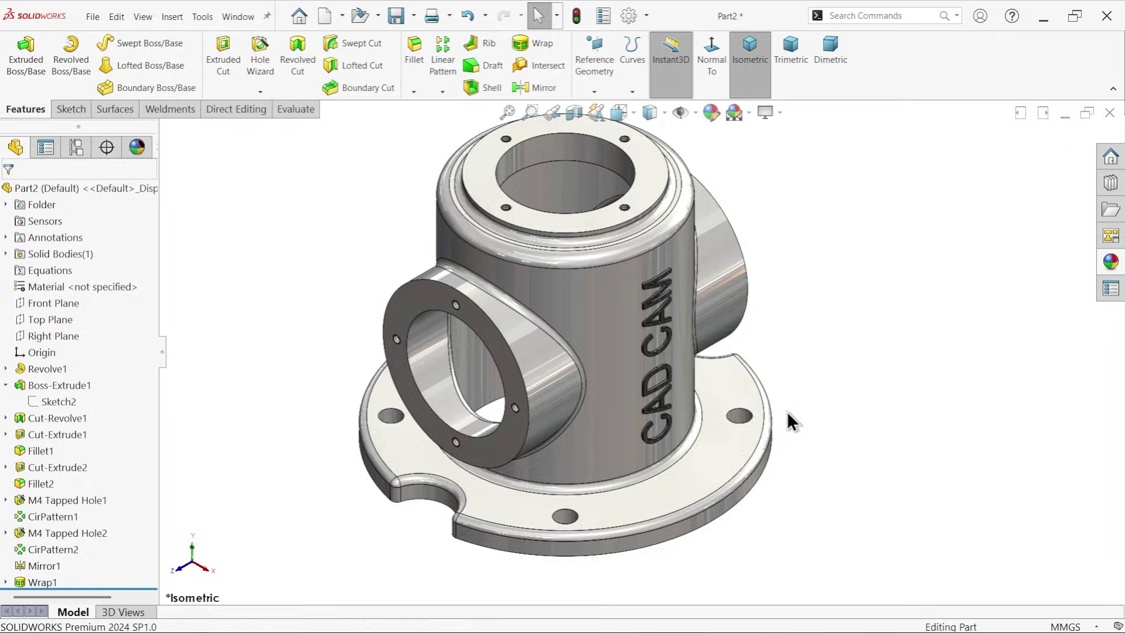
scroll(786, 412, "up", 2)
scroll(791, 371, "down", 2)
scroll(792, 372, "up", 1)
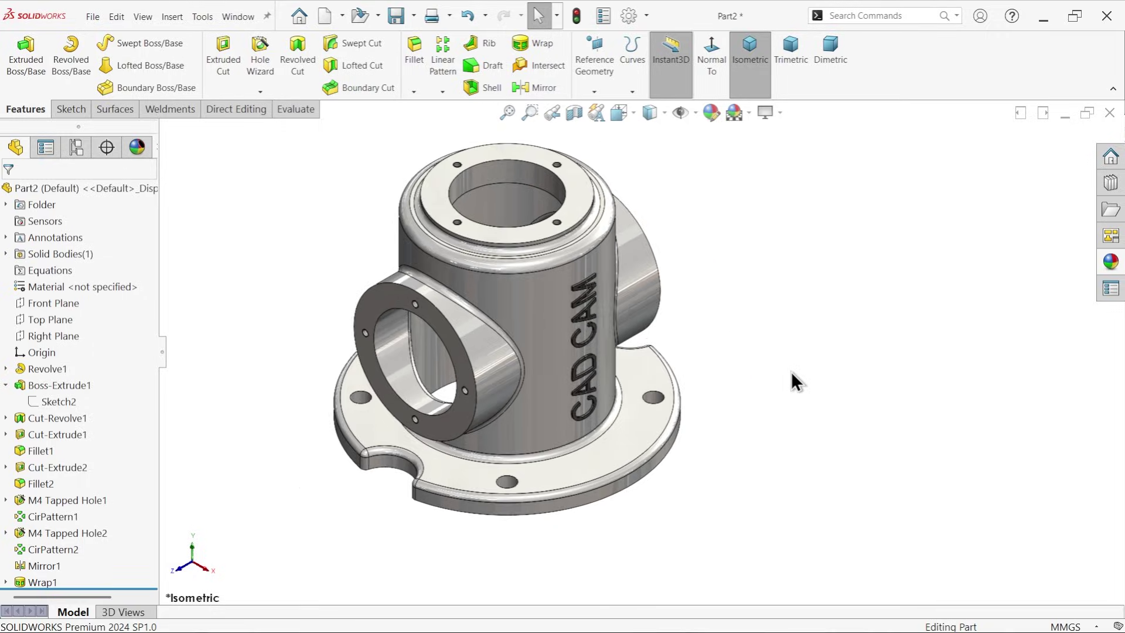